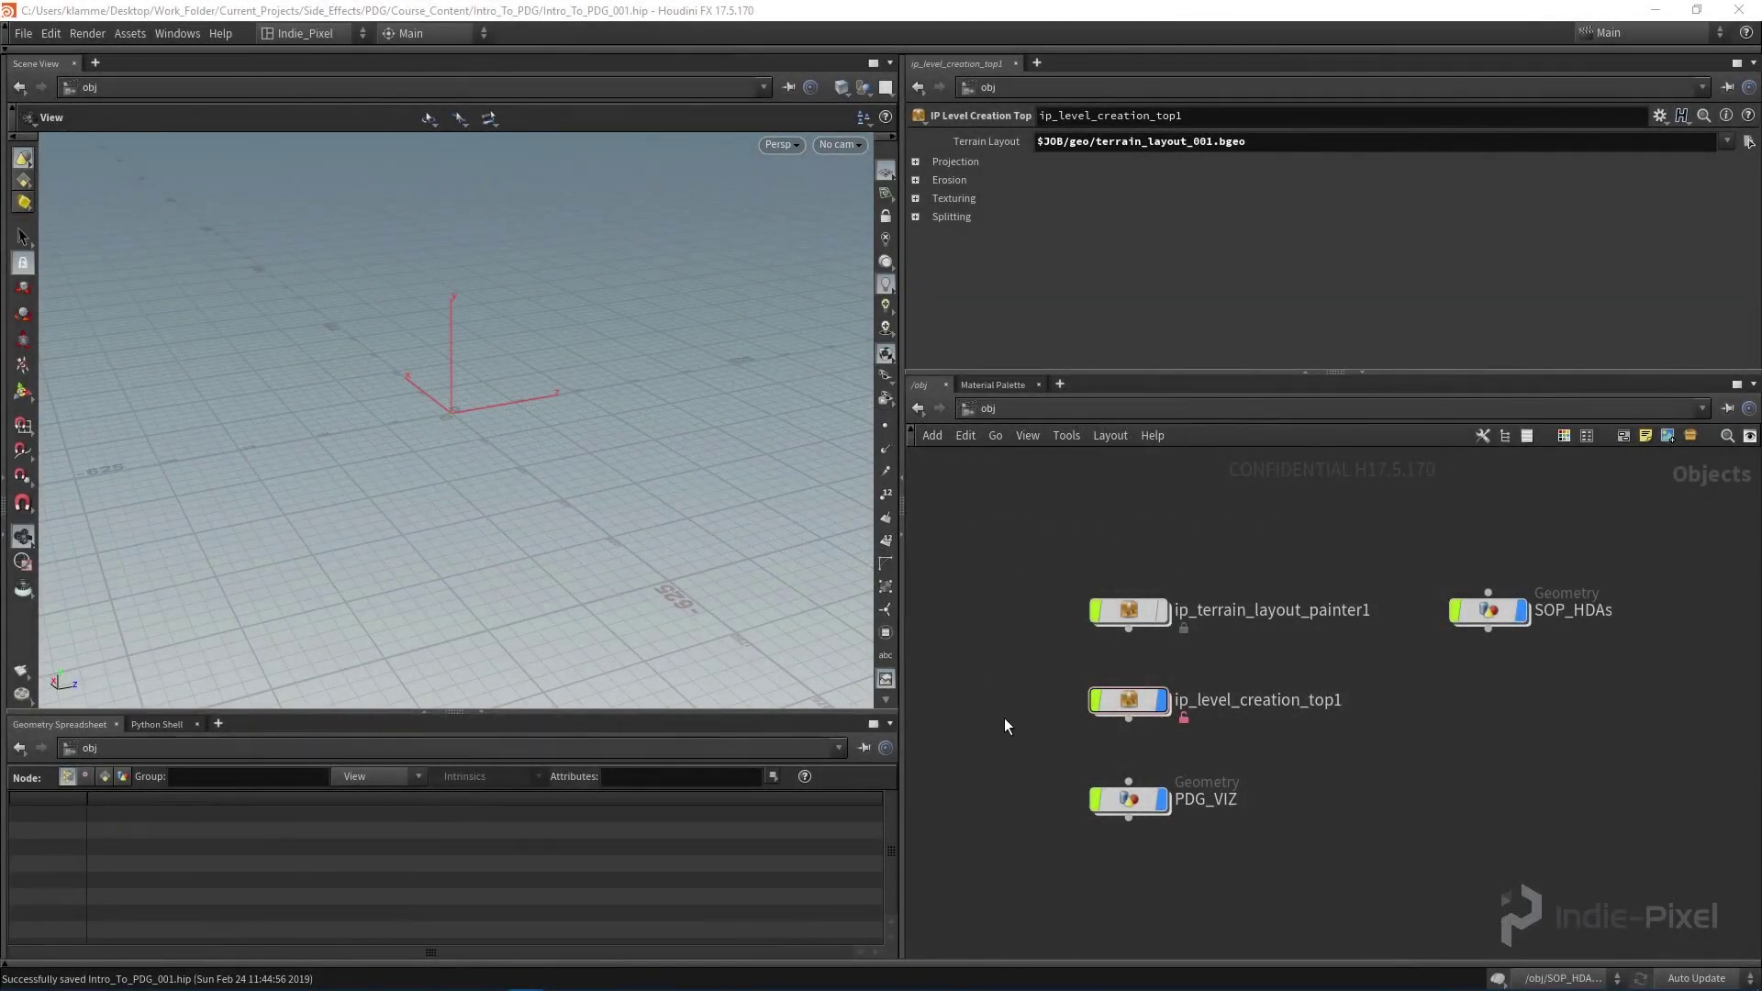
- Go inside ip_level_creation_top1, then into topnet1, and frame all its nodes
{"action": "middle_click_drag", "start_coordinate": [1001, 735], "coordinate": [1007, 688]}
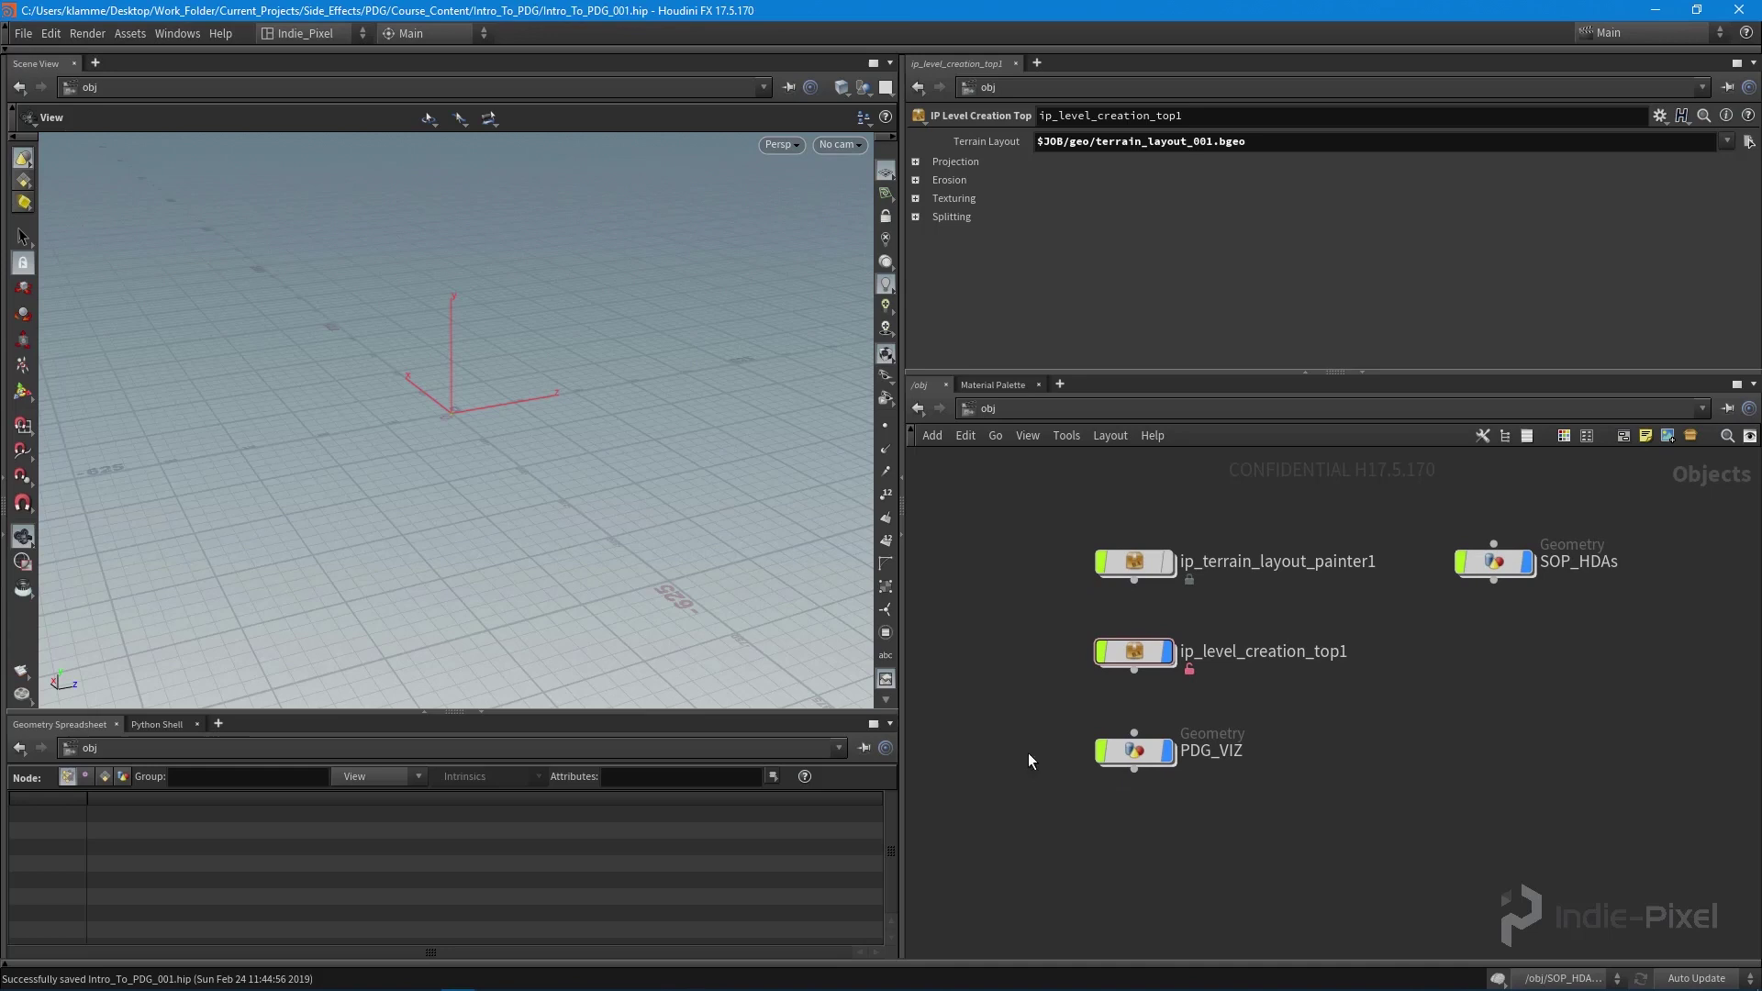
{"action": "double_click", "coordinate": [1132, 657]}
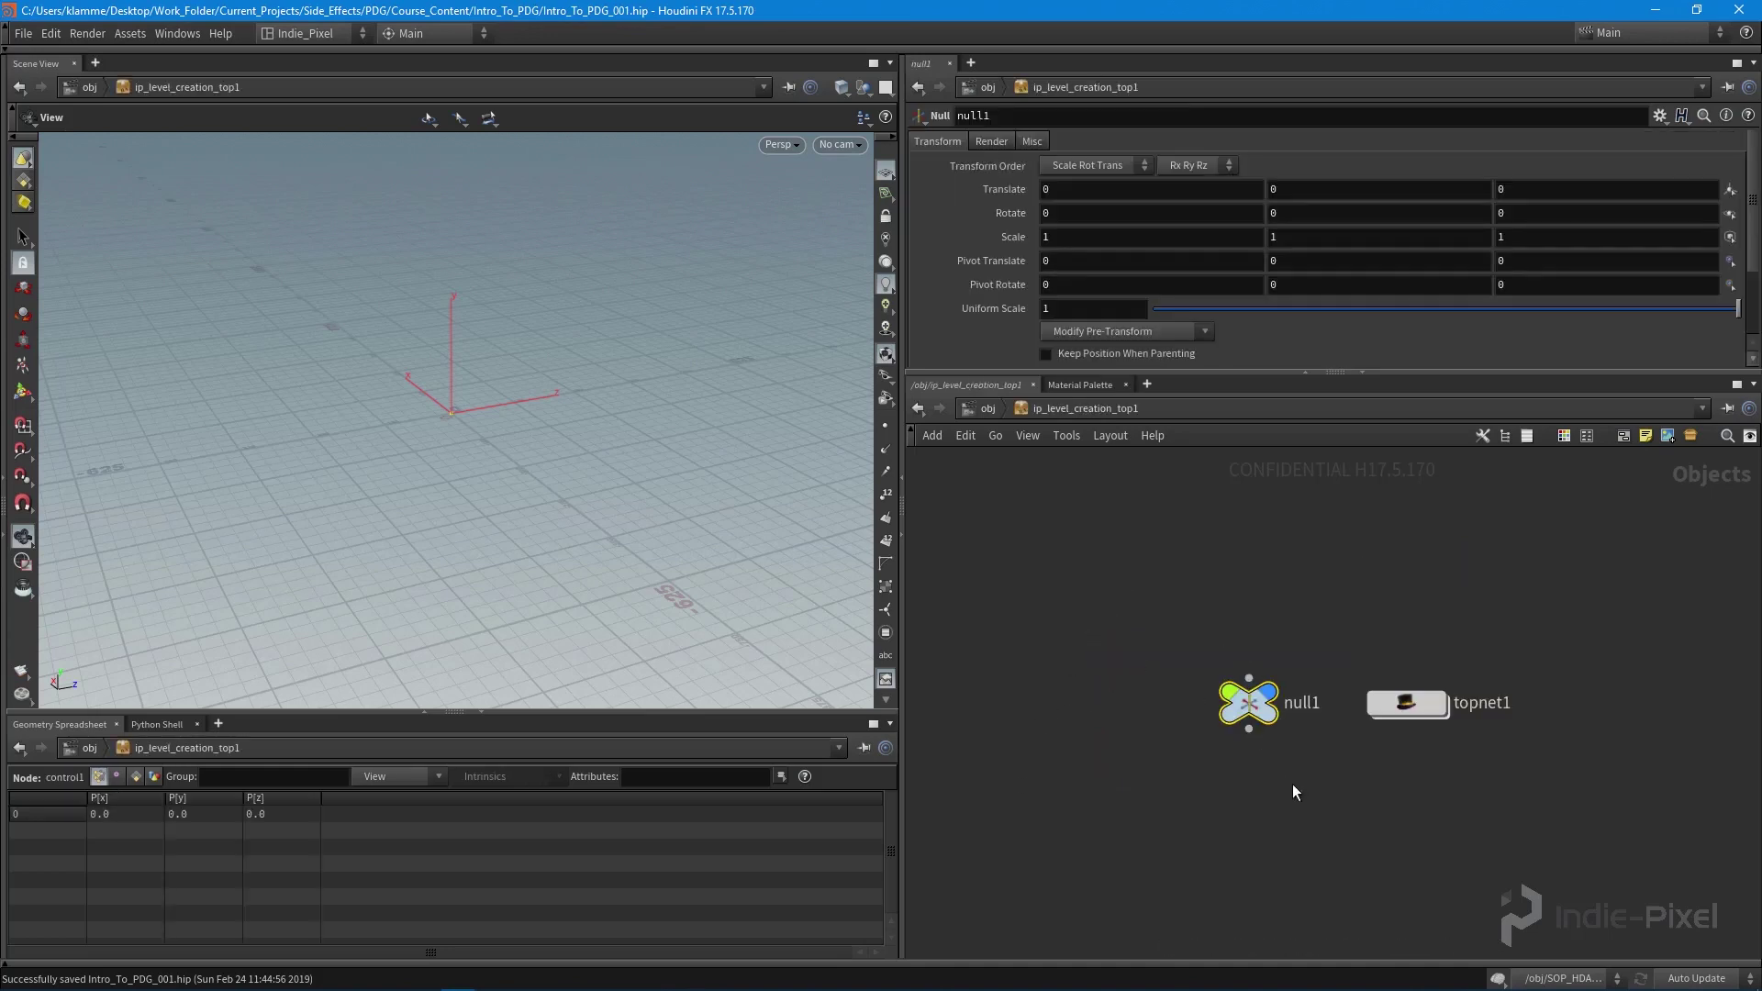
{"action": "scroll", "coordinate": [1328, 718], "scroll_direction": "up", "scroll_amount": 2}
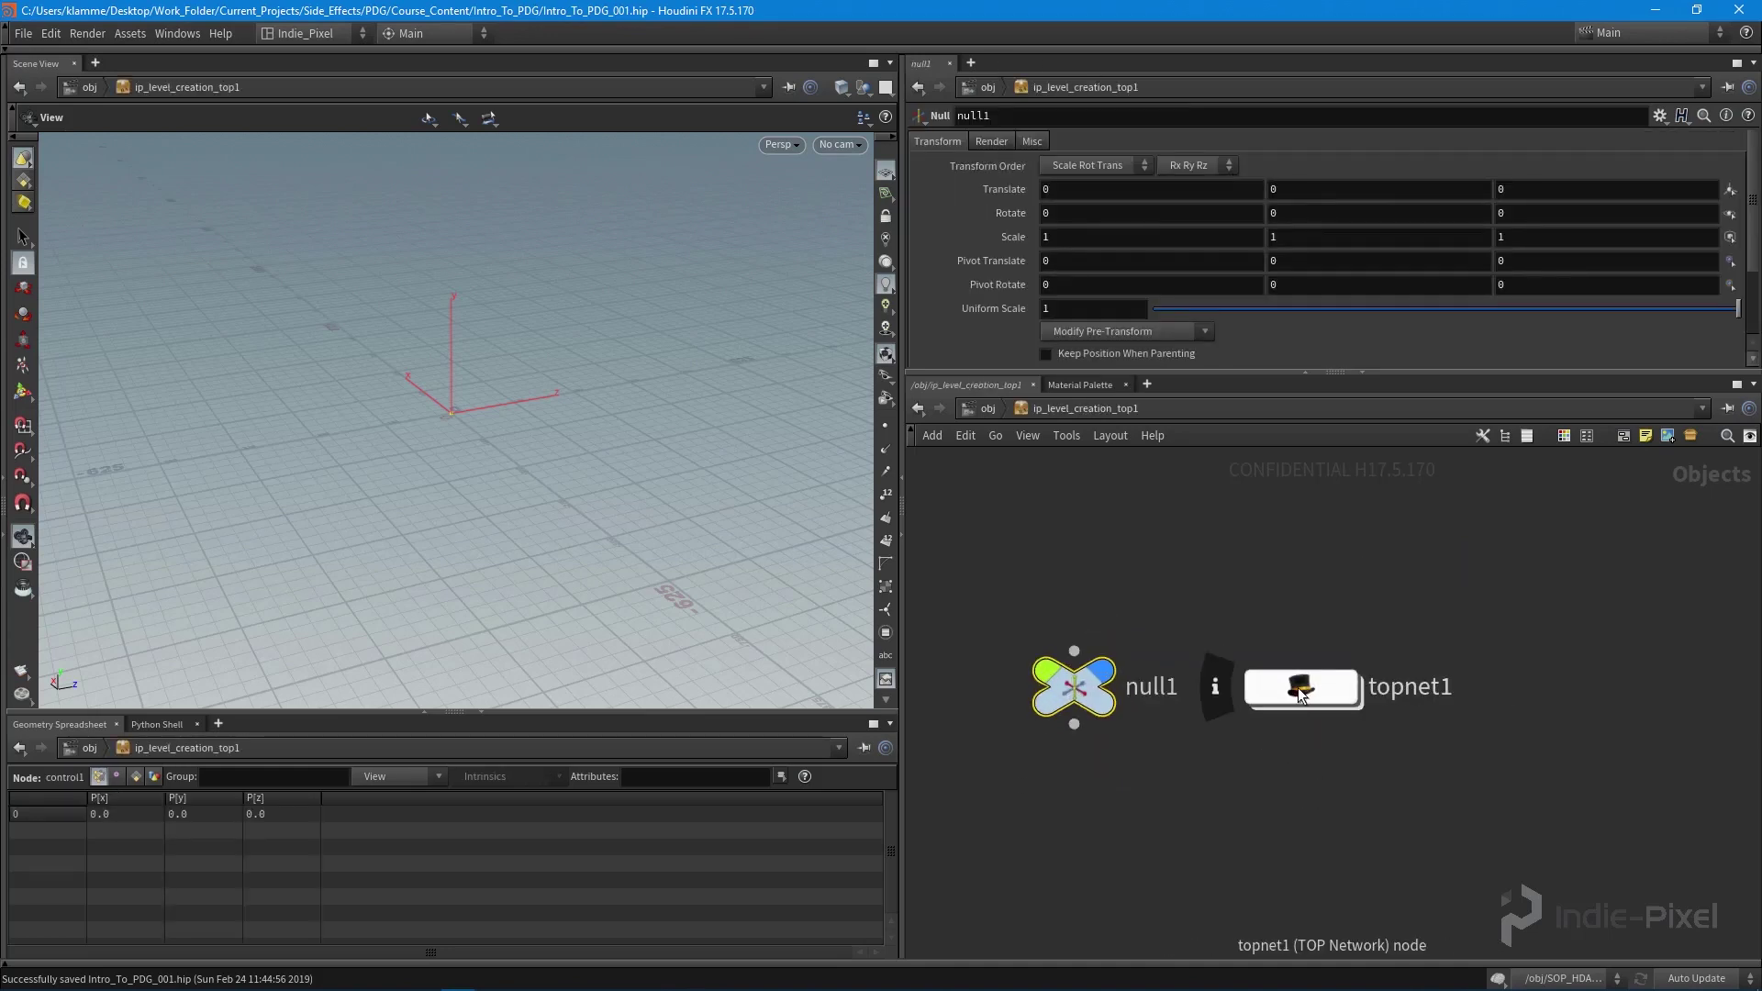
{"action": "double_click", "coordinate": [1299, 690]}
{"action": "key", "text": "h"}
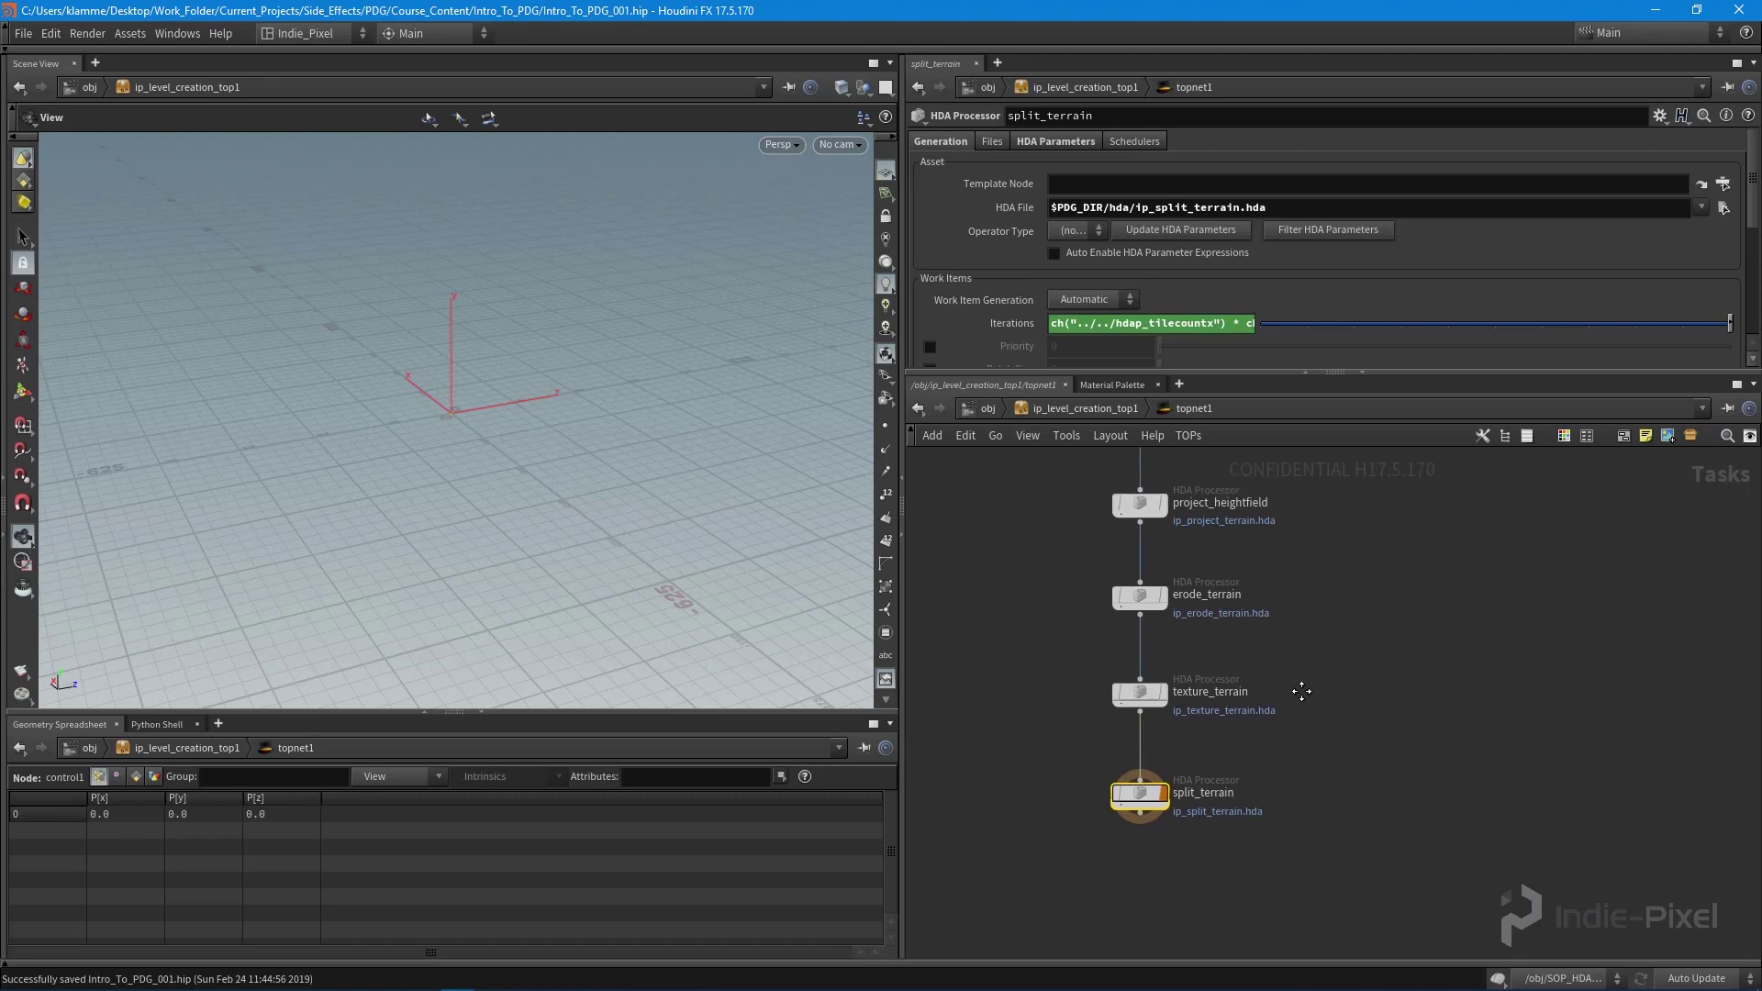
- Enlarge and tidy the network view, then search the node menu for 'file'
{"action": "left_click_drag", "start_coordinate": [1386, 371], "coordinate": [1386, 318]}
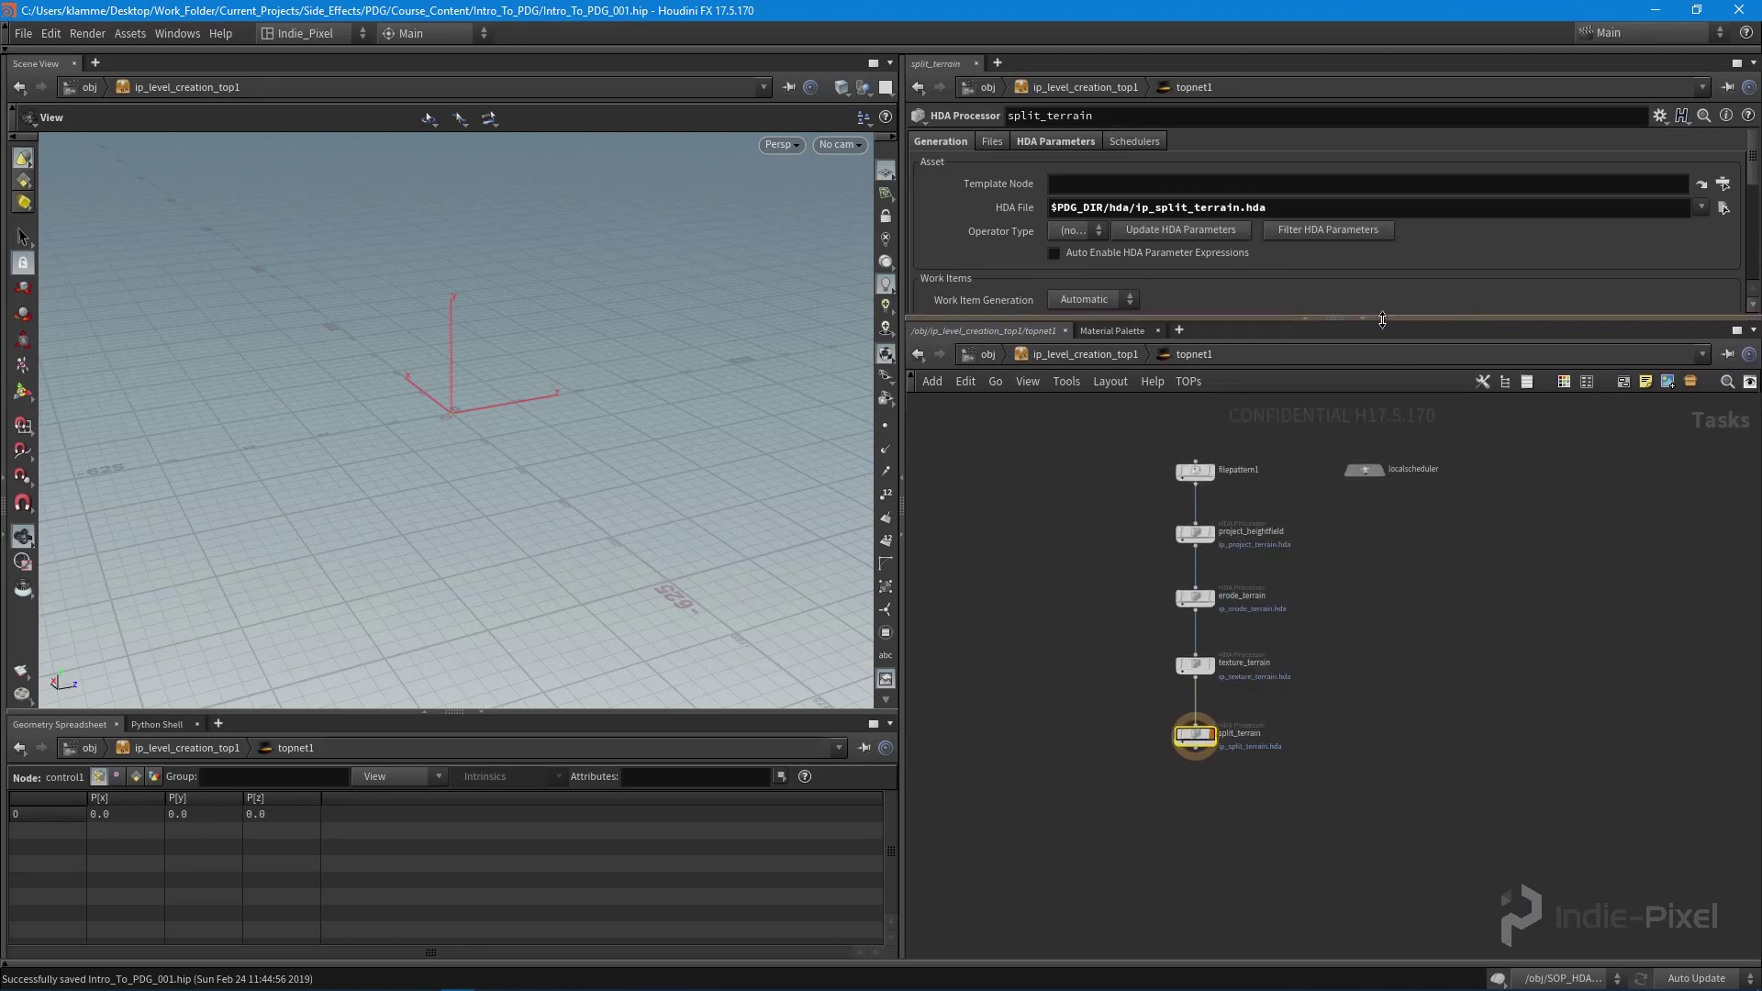
{"action": "middle_click_drag", "start_coordinate": [1359, 675], "coordinate": [1308, 657]}
{"action": "left_click_drag", "start_coordinate": [1285, 504], "coordinate": [1339, 506]}
{"action": "scroll", "coordinate": [1301, 720], "scroll_direction": "up", "scroll_amount": 3}
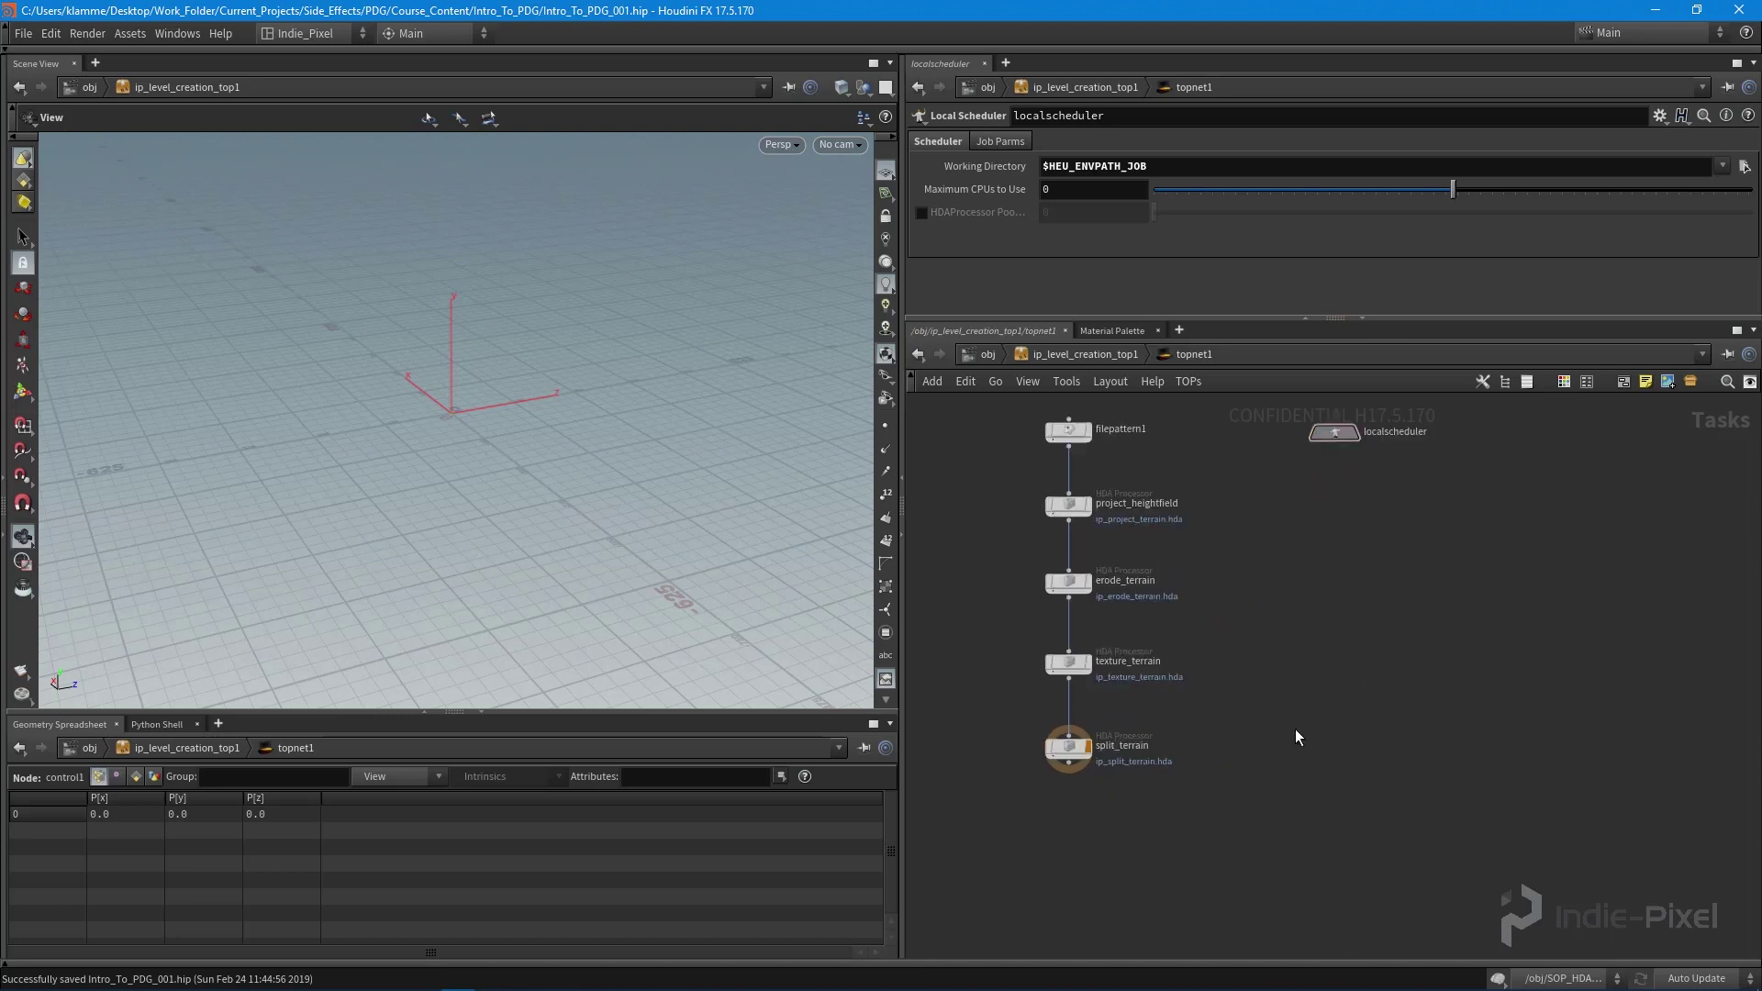
{"action": "key", "text": "Tab"}
{"action": "type", "text": "file"}
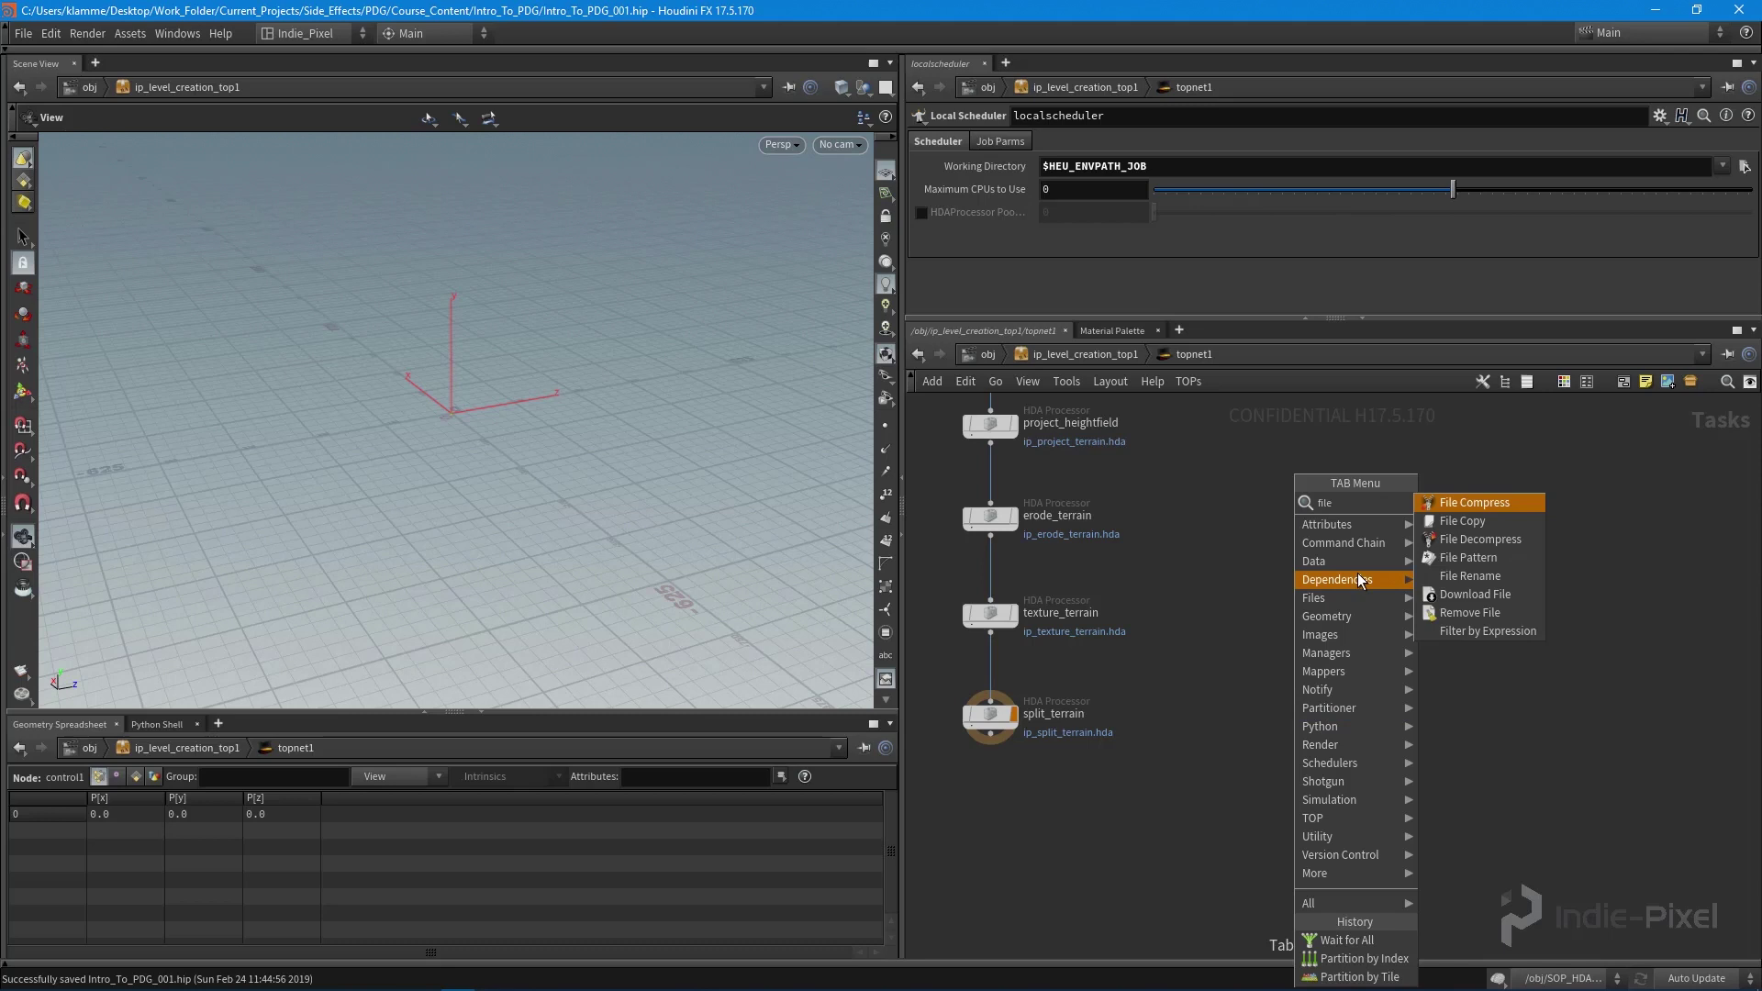
- Add a File Pattern node, rename it get_trees and position it beside split_terrain
{"action": "left_click", "coordinate": [1445, 566]}
{"action": "left_click", "coordinate": [1363, 684]}
{"action": "scroll", "coordinate": [1377, 716], "scroll_direction": "up", "scroll_amount": 3}
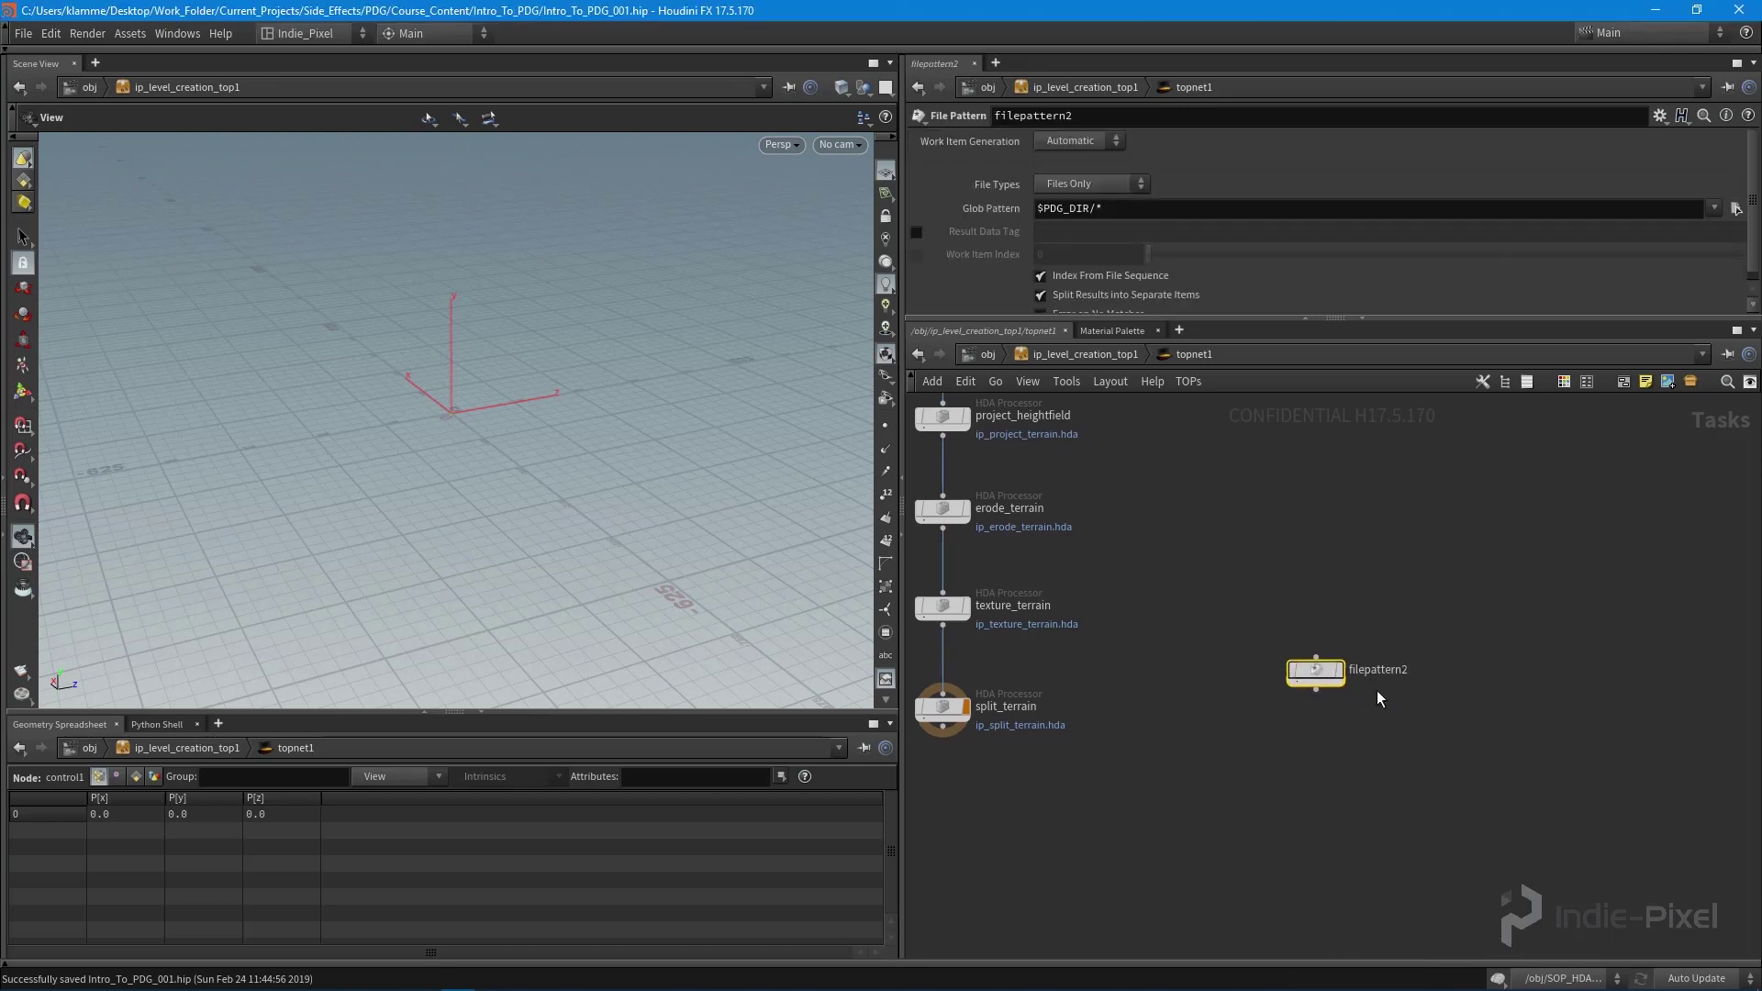
{"action": "double_click", "coordinate": [1387, 654]}
{"action": "type", "text": "get_"}
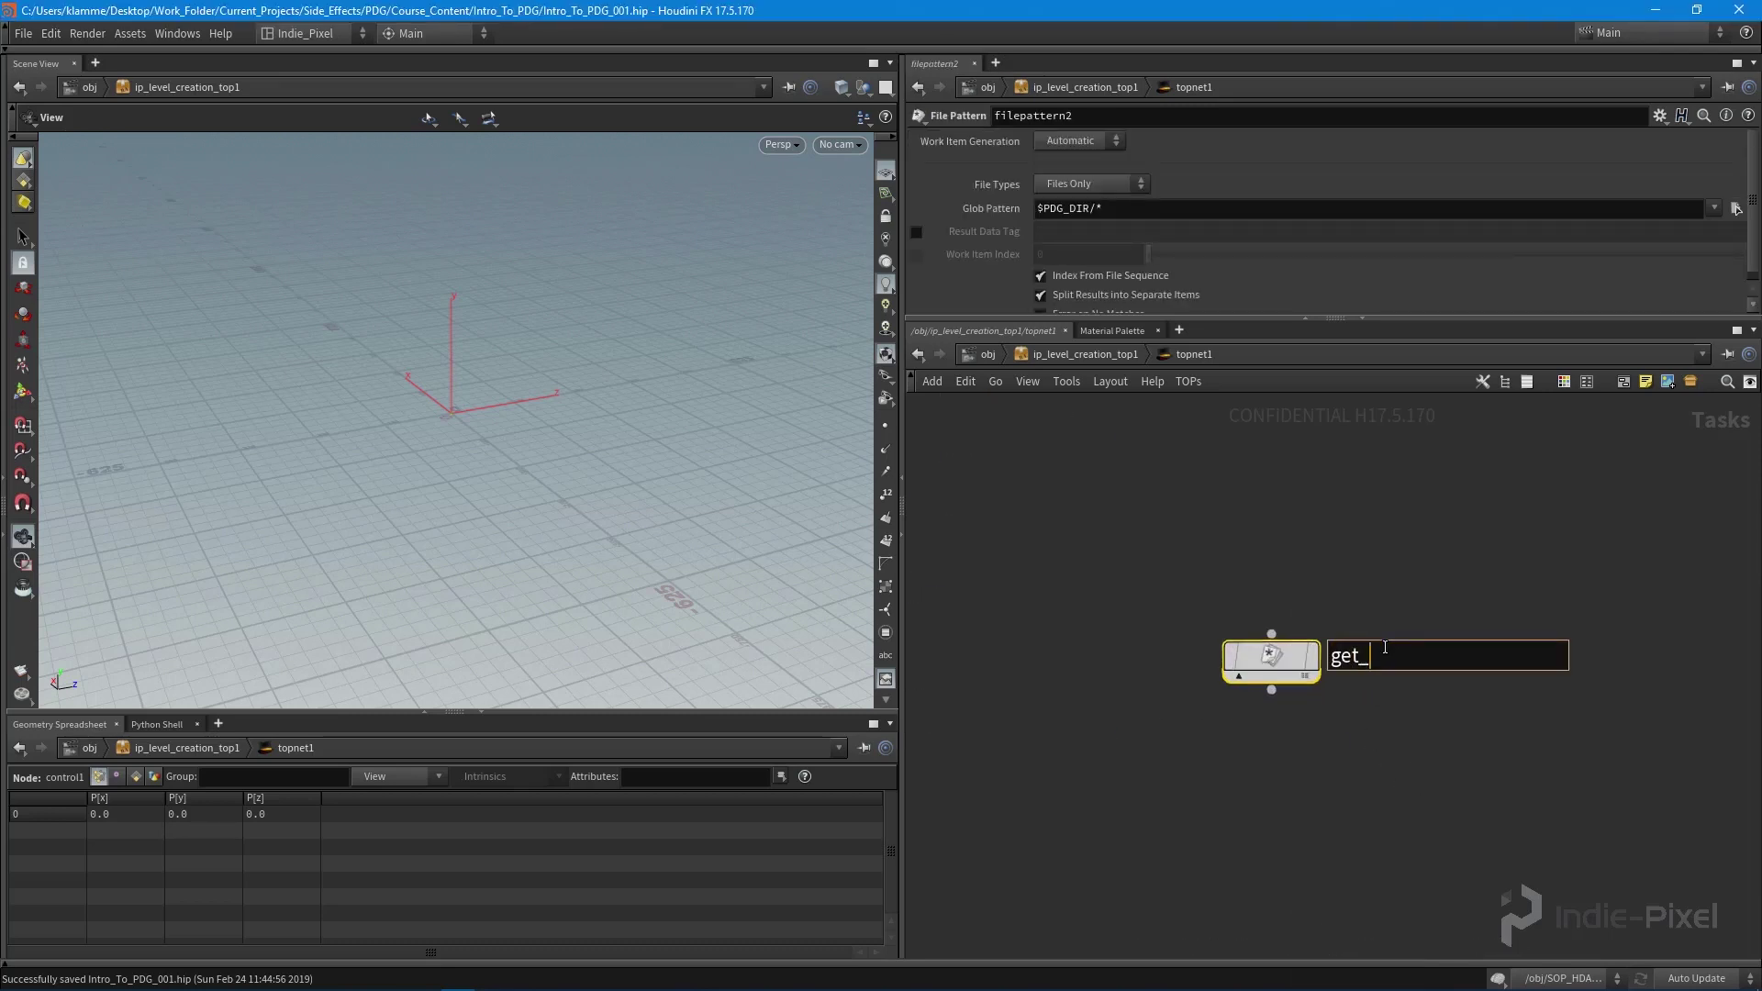
{"action": "type", "text": "trees"}
{"action": "key", "text": "Return"}
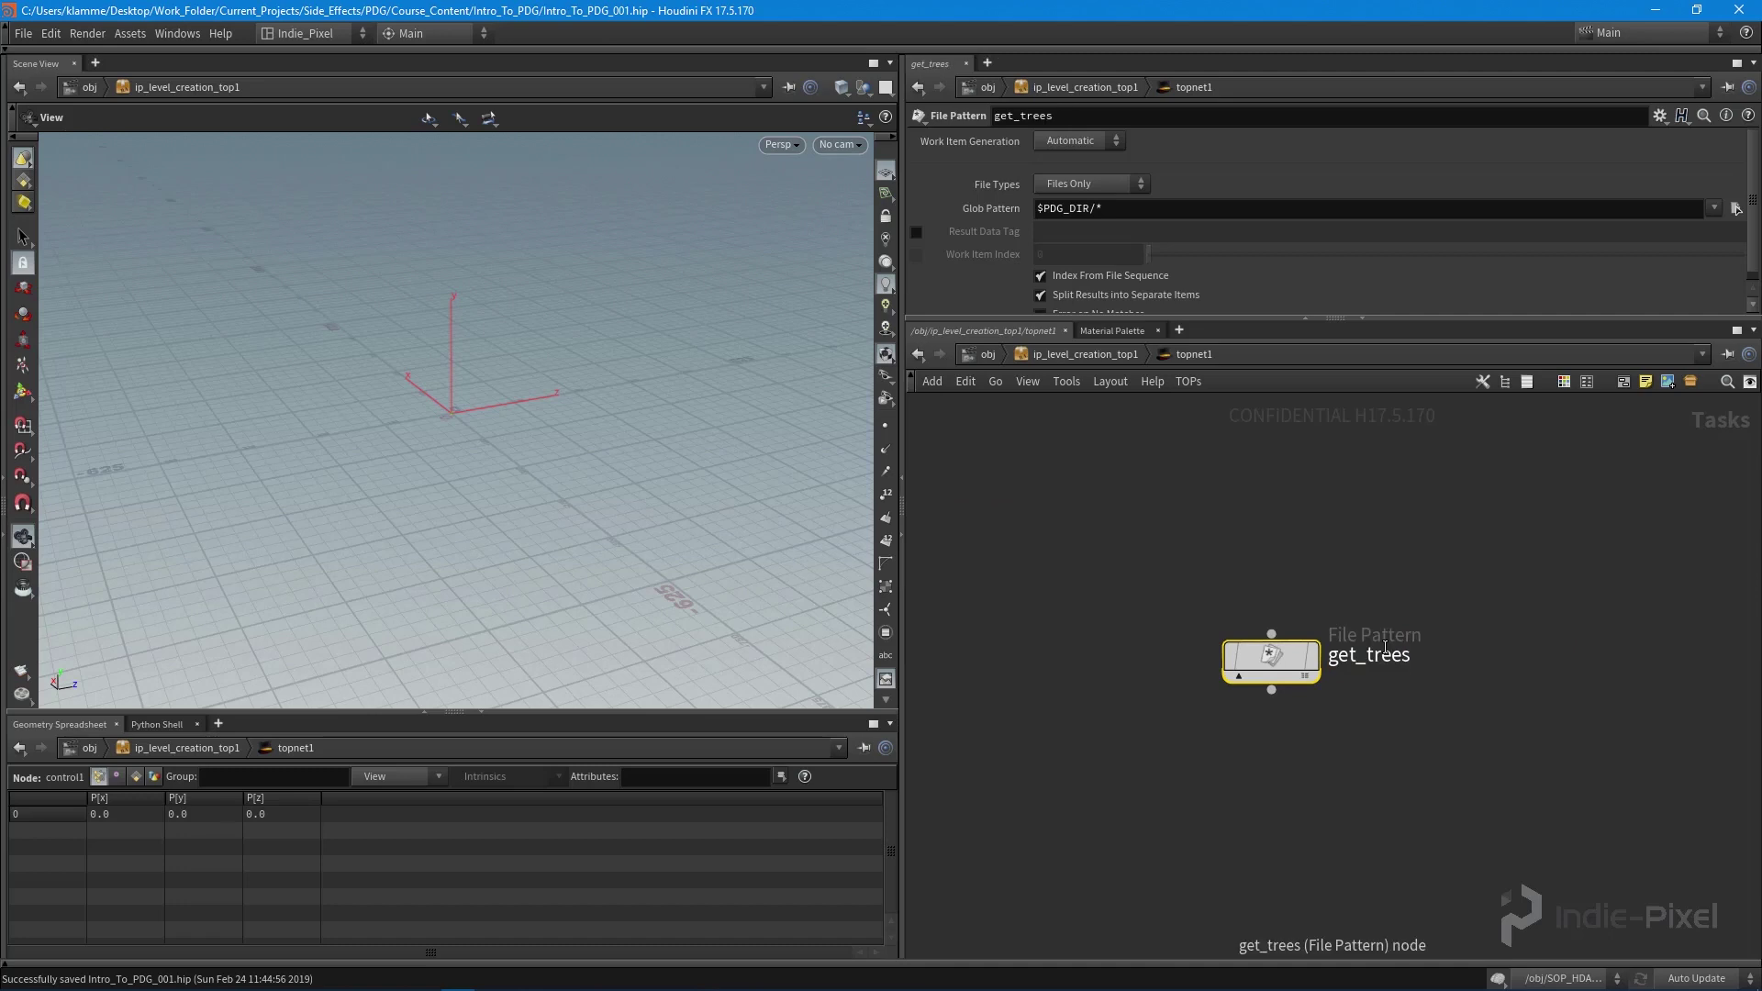
{"action": "middle_click_drag", "start_coordinate": [1276, 657], "coordinate": [1384, 629]}
{"action": "left_click_drag", "start_coordinate": [1384, 630], "coordinate": [1386, 716]}
{"action": "scroll", "coordinate": [1304, 766], "scroll_direction": "down", "scroll_amount": 3}
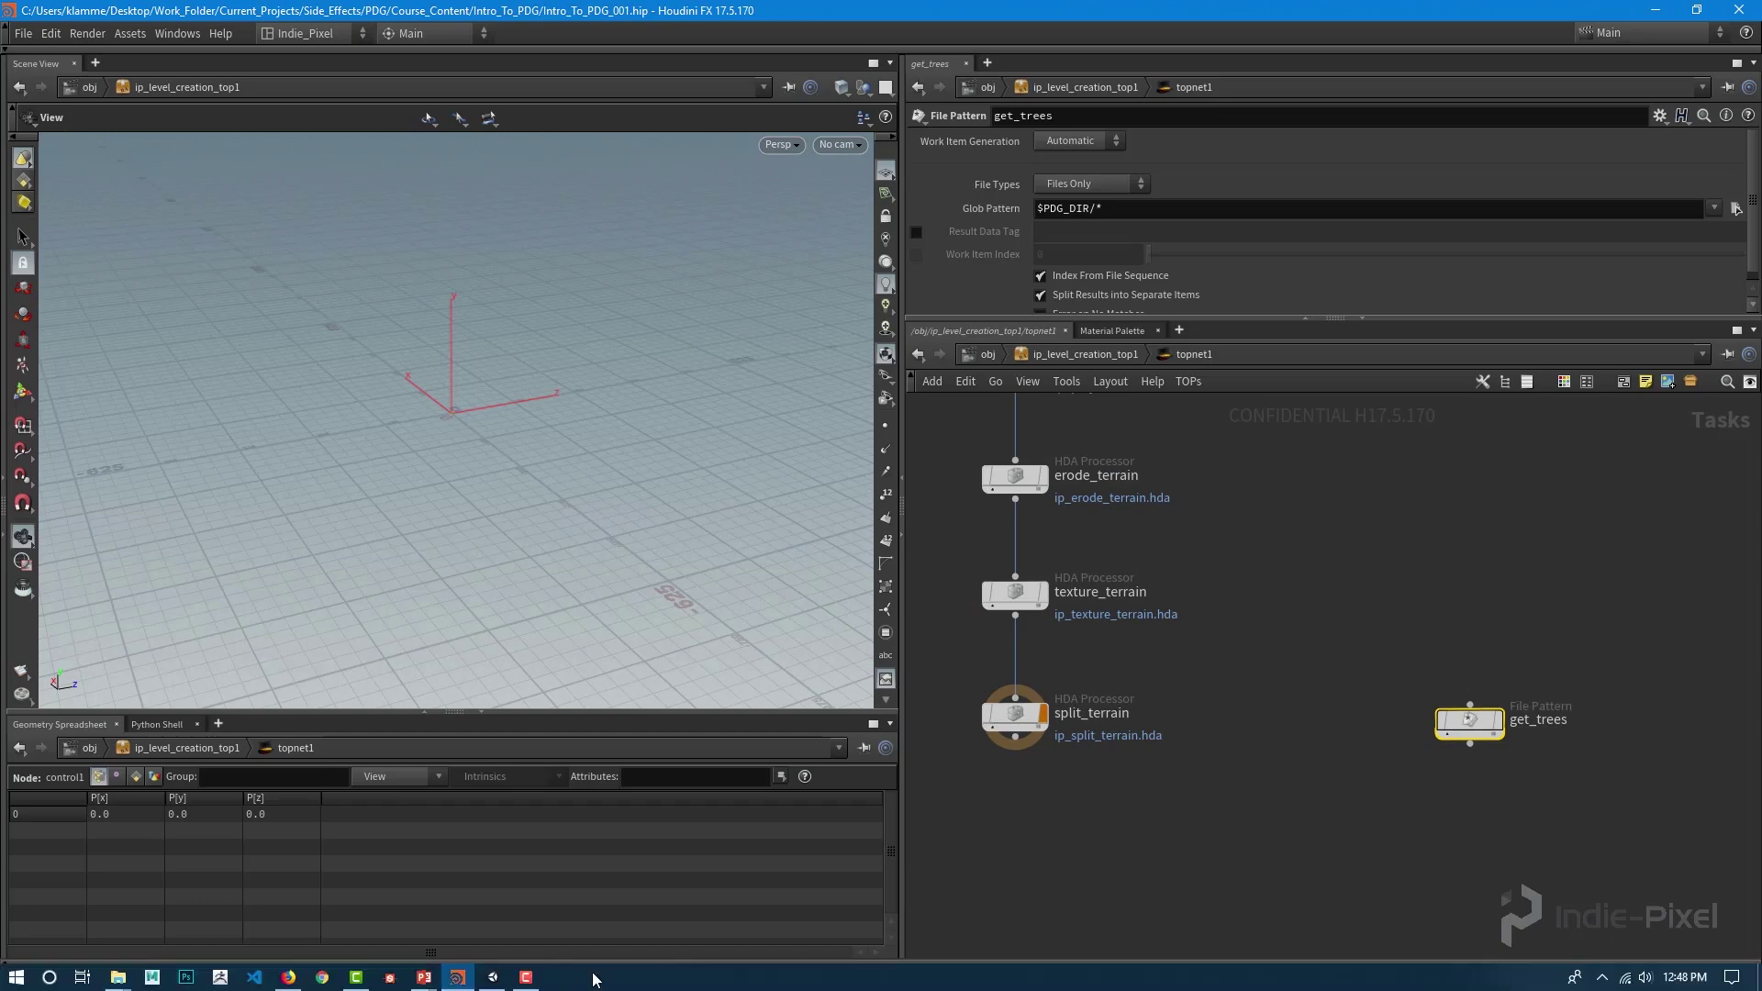
- In Unity, select the Trees prefab folder and inspect its five pine tree prefabs
{"action": "left_click", "coordinate": [492, 978]}
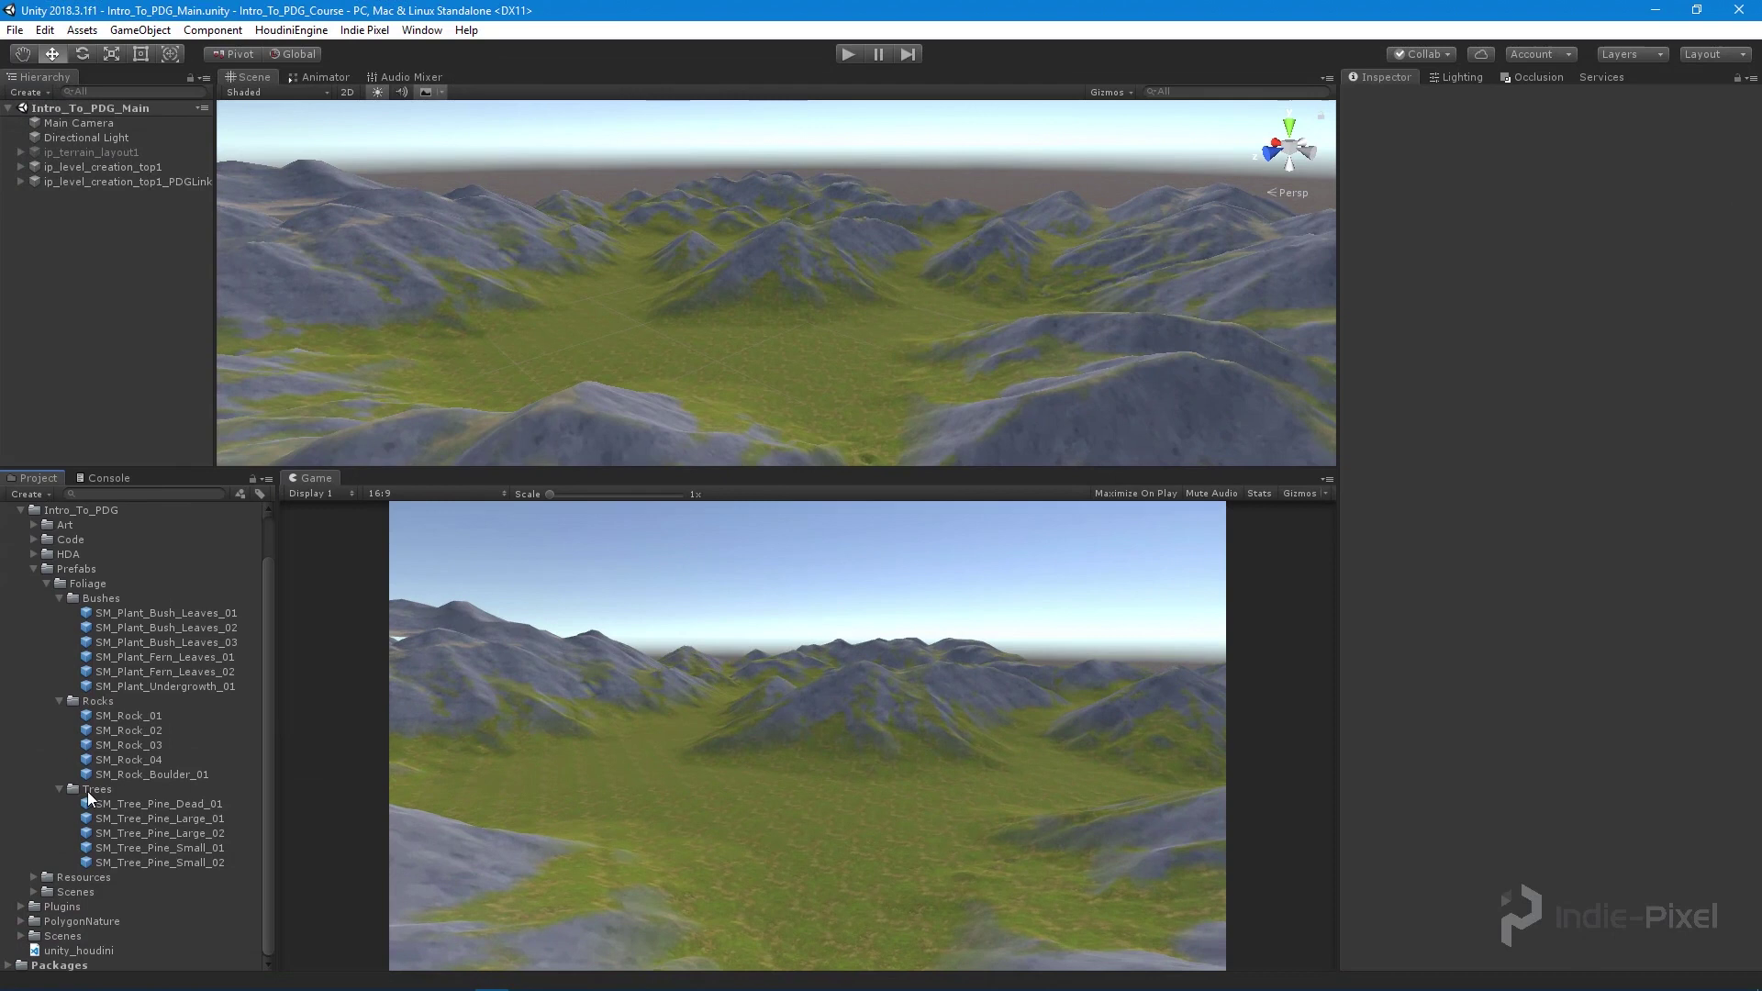
{"action": "left_click", "coordinate": [90, 787]}
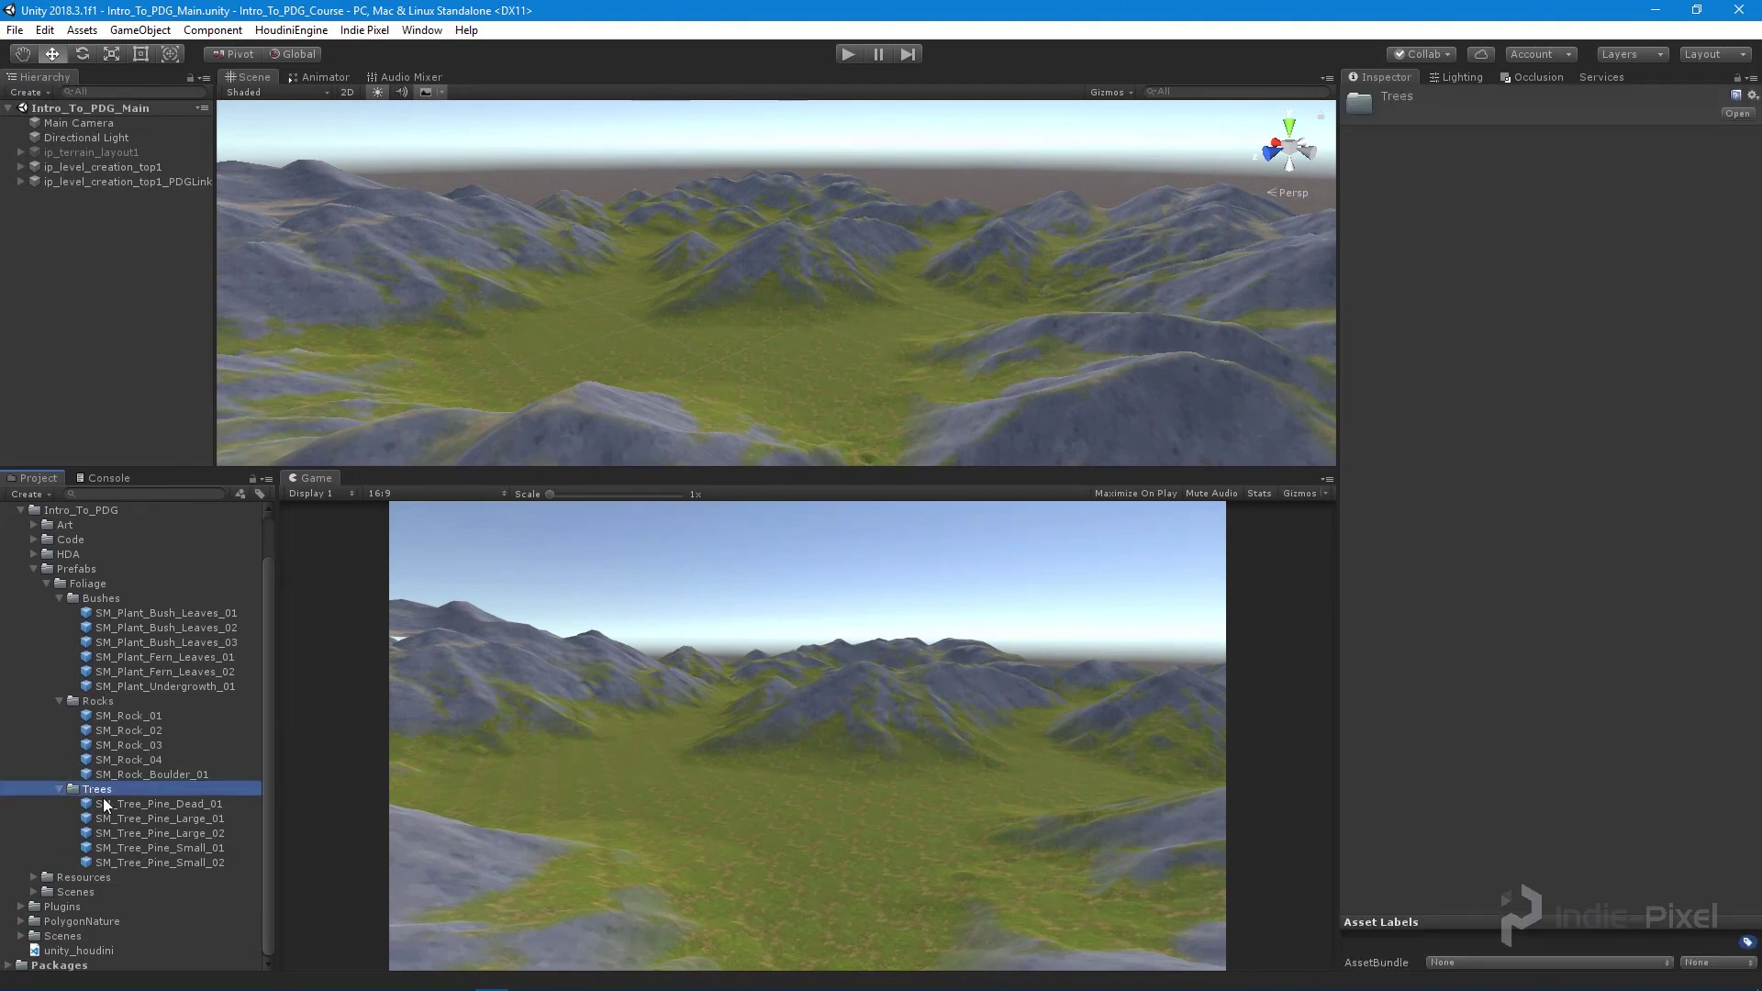
{"action": "left_click", "coordinate": [118, 804]}
{"action": "left_click", "coordinate": [123, 817]}
{"action": "left_click", "coordinate": [125, 832]}
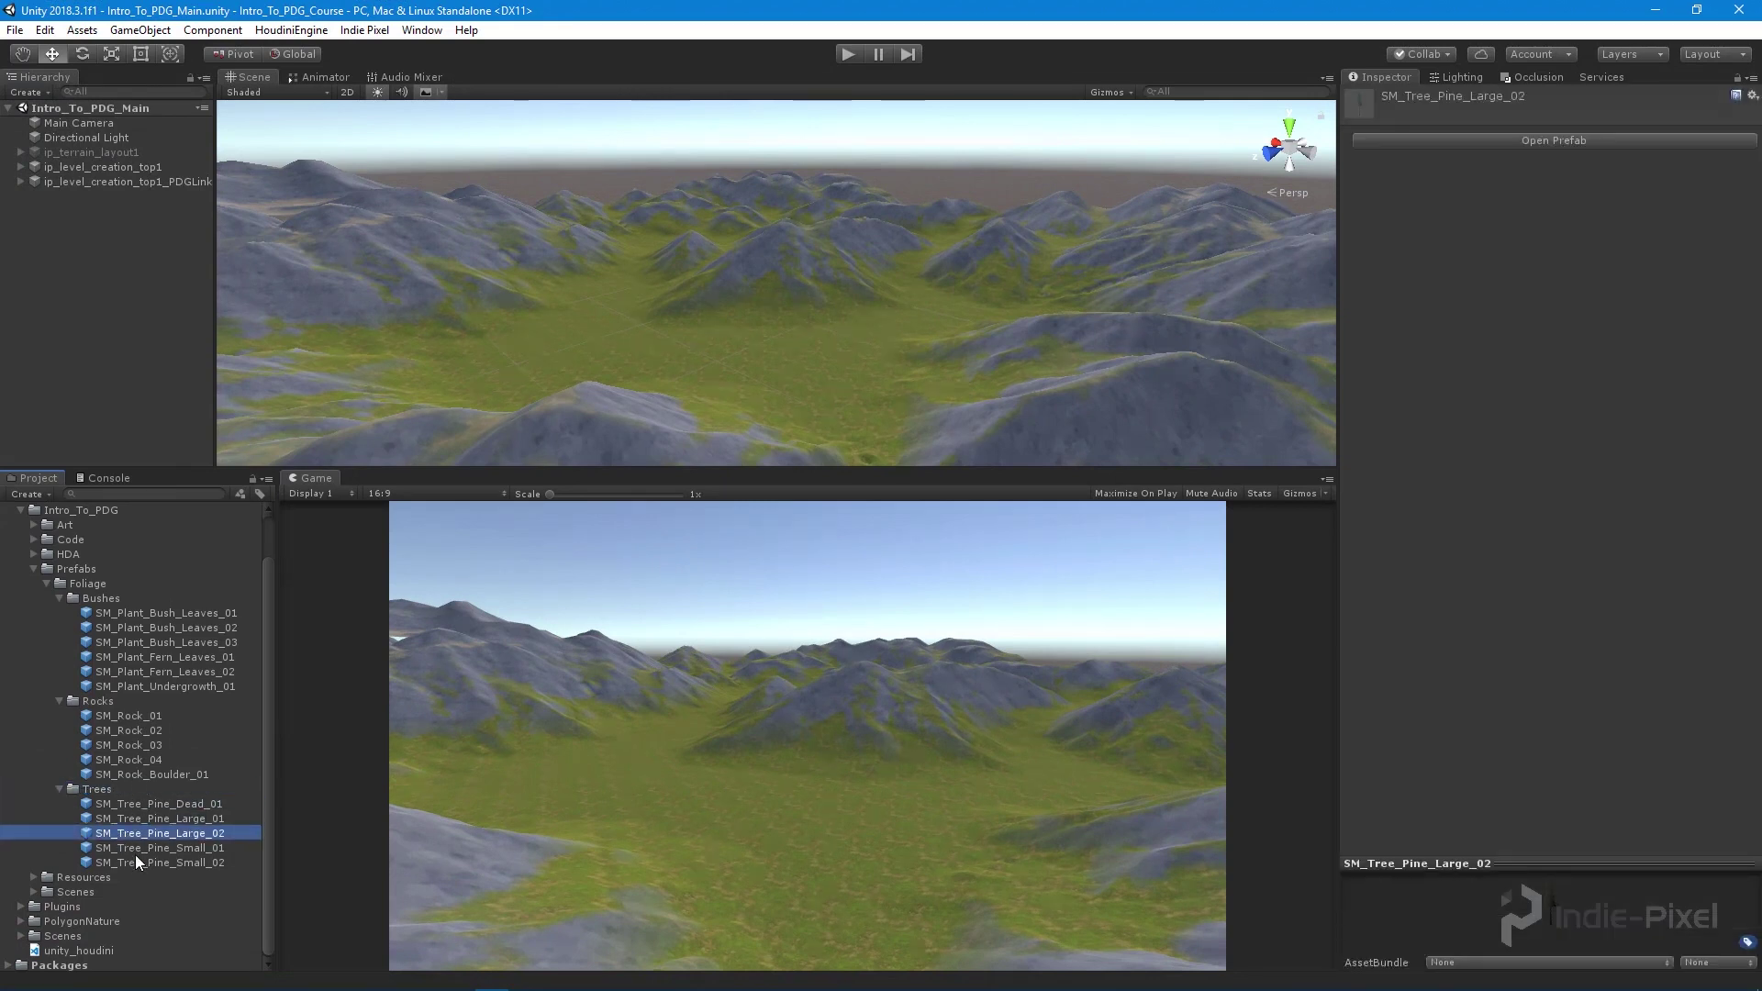
{"action": "left_click", "coordinate": [135, 855]}
{"action": "left_click", "coordinate": [132, 862]}
{"action": "left_click", "coordinate": [101, 790]}
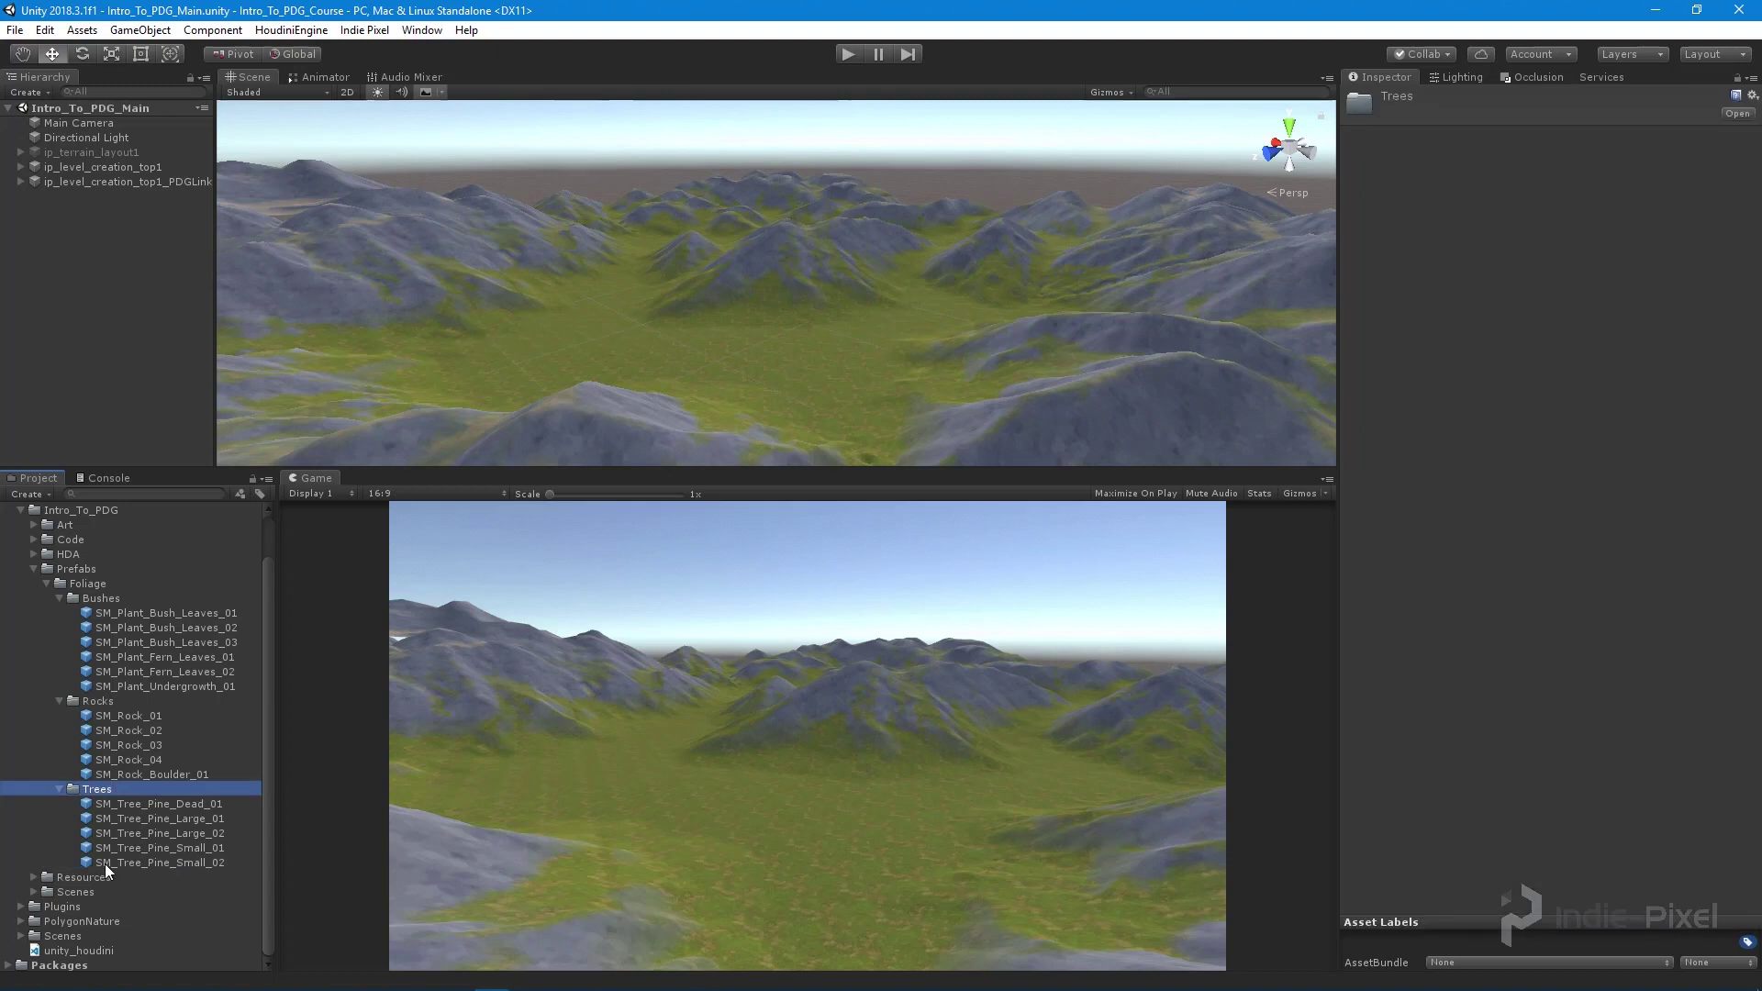
- Copy the Trees folder's project path and return to Houdini
{"action": "right_click", "coordinate": [97, 791]}
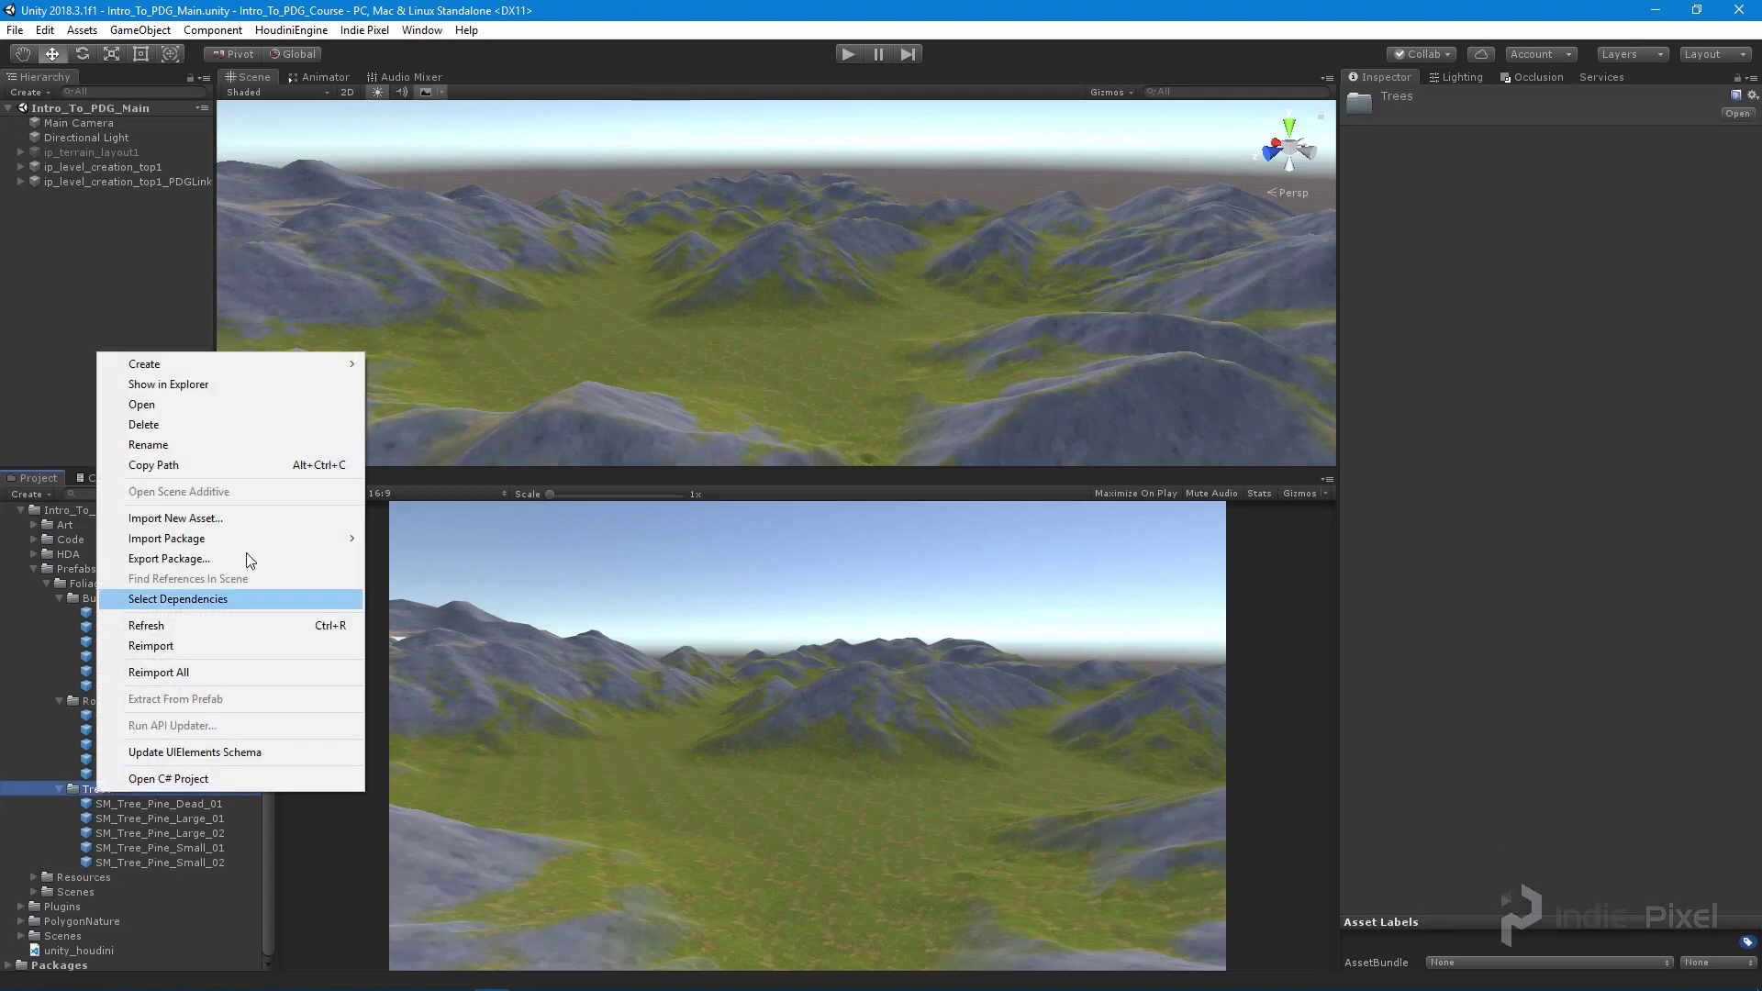
{"action": "left_click", "coordinate": [207, 474]}
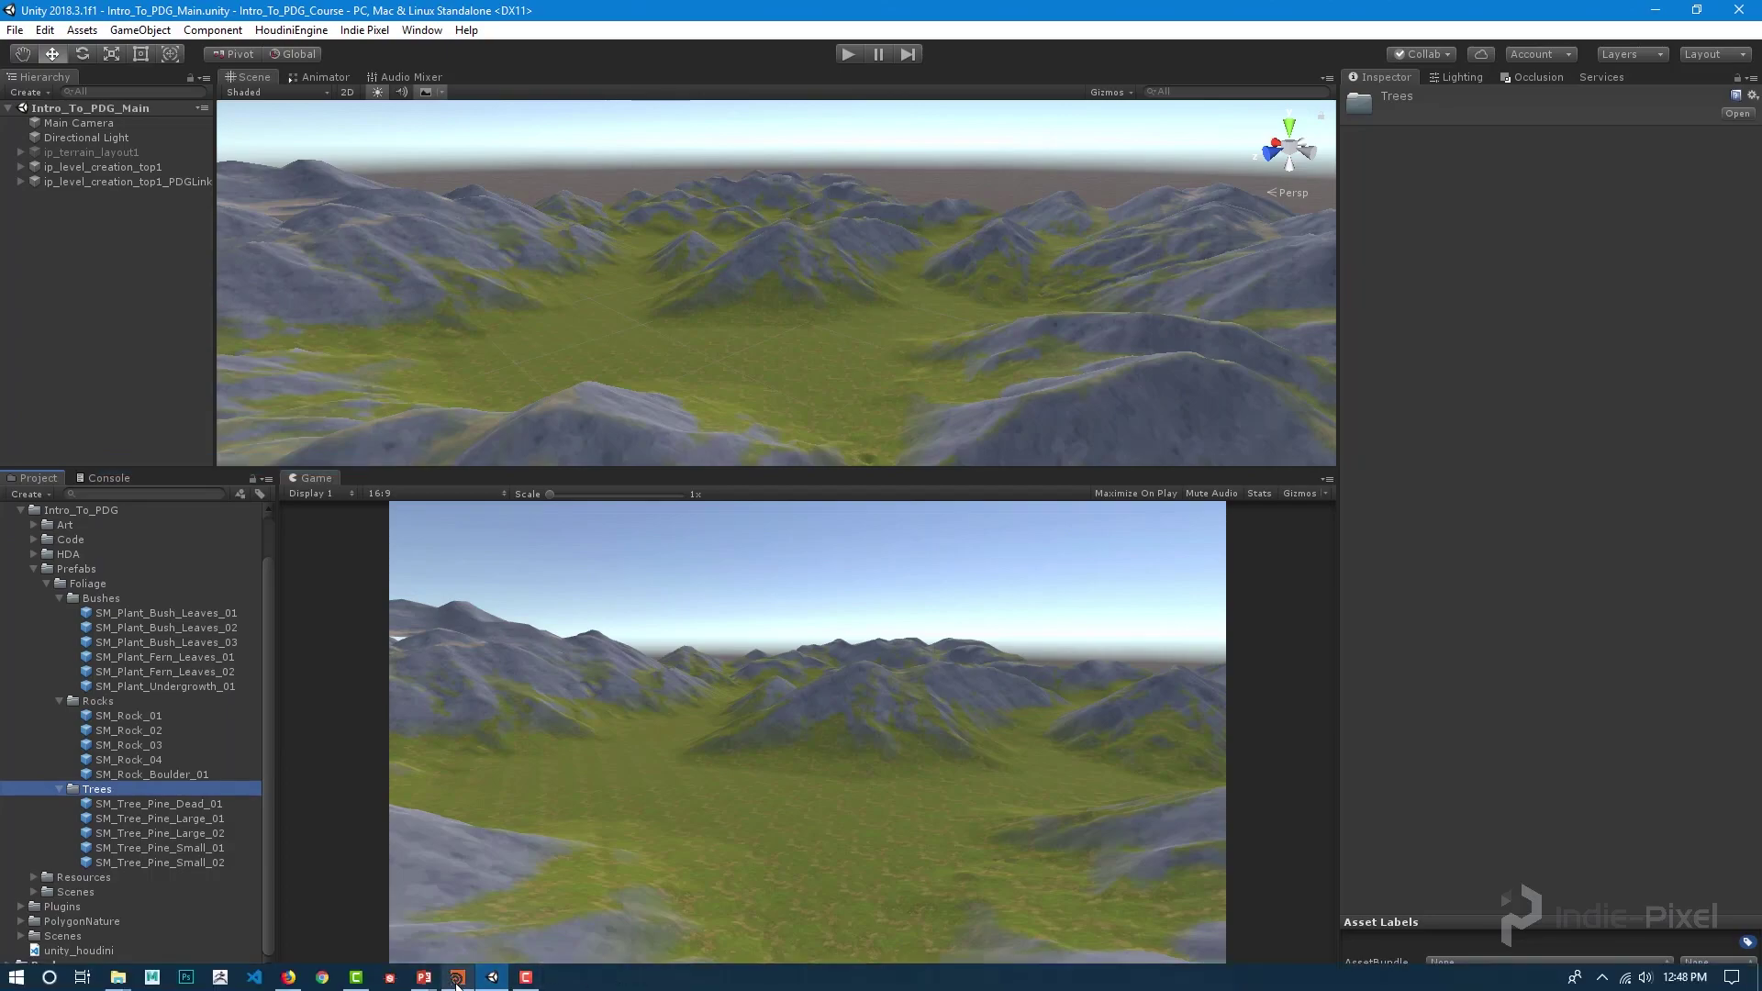
{"action": "left_click", "coordinate": [457, 978]}
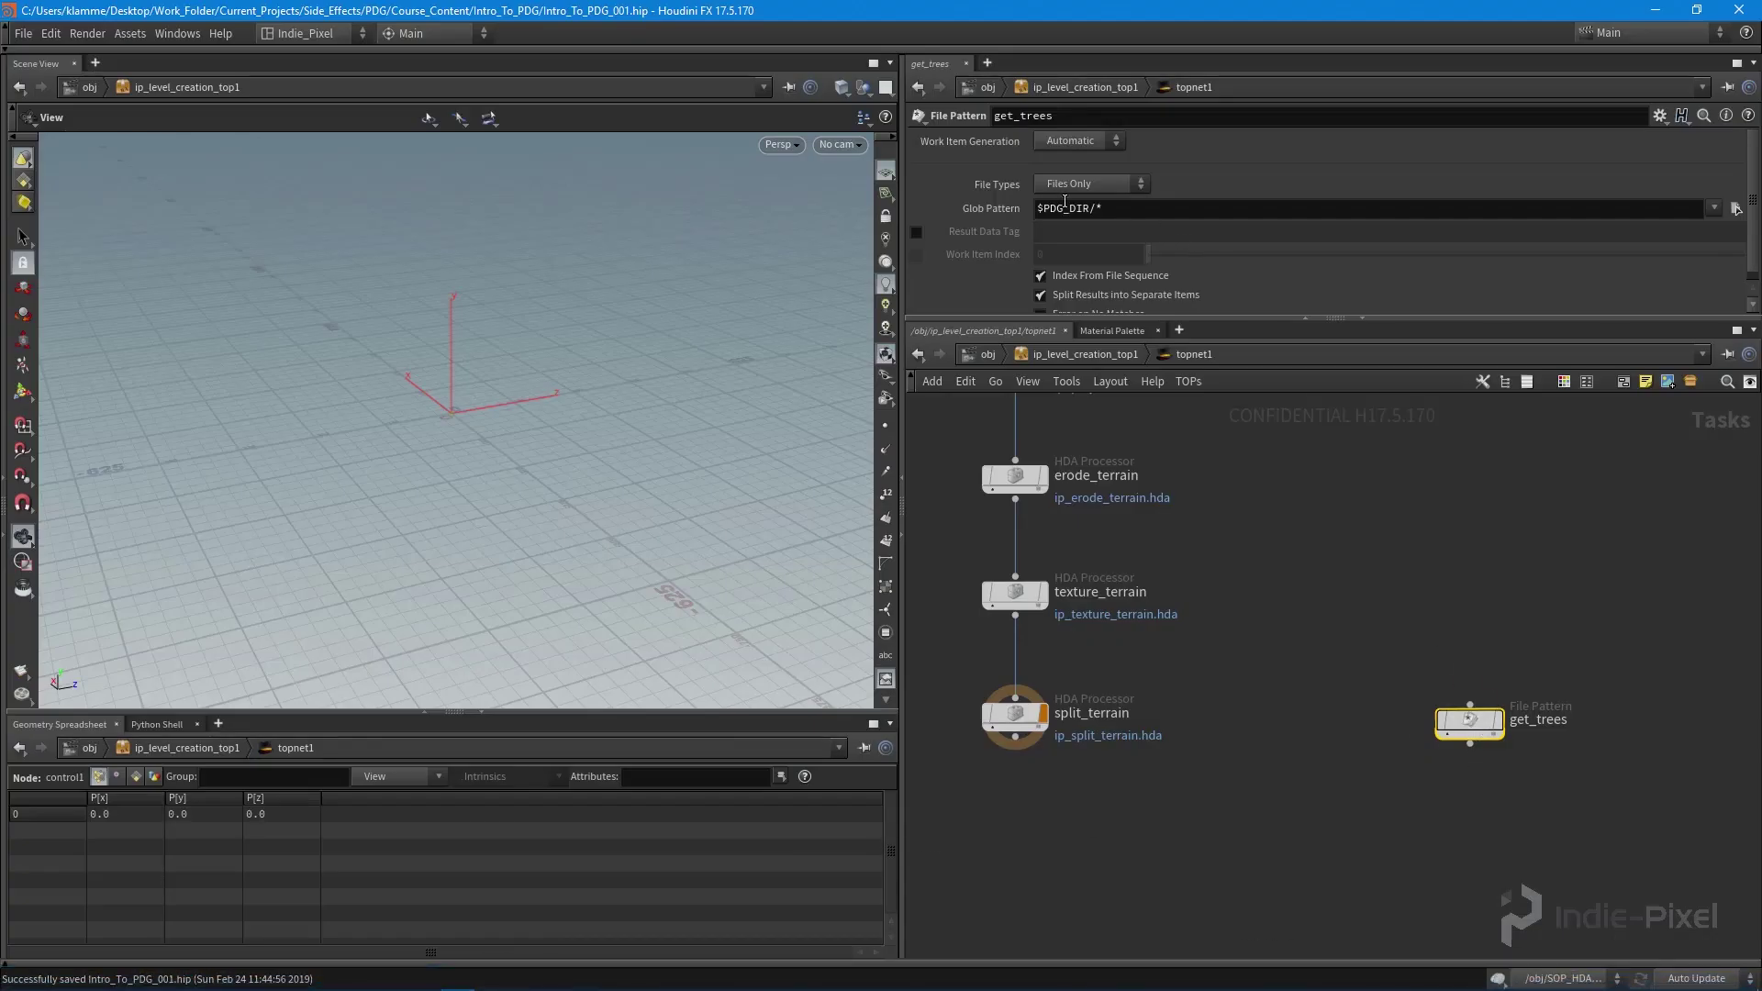
- Replace get_trees' $PDG_DIR/* Glob Pattern with the pasted Assets/Intro_To_PDG/Prefabs/Foliage/Trees path
{"action": "left_click_drag", "start_coordinate": [1410, 318], "coordinate": [1410, 438]}
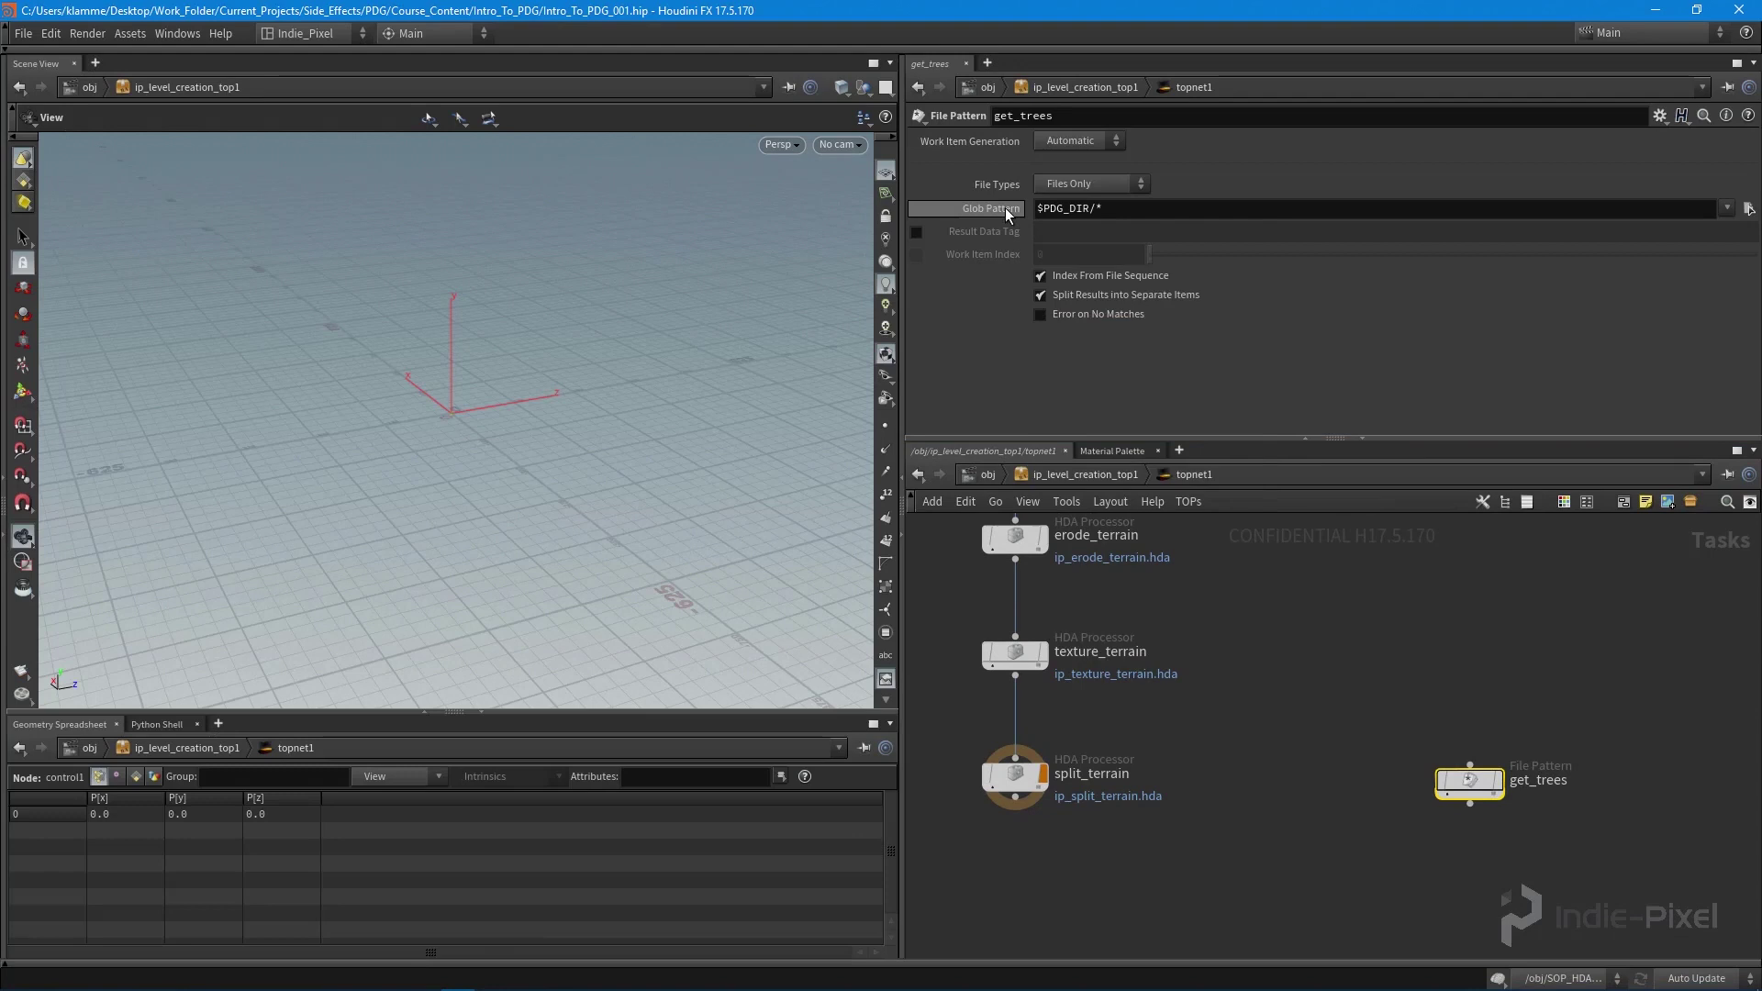
{"action": "right_click", "coordinate": [1005, 207]}
{"action": "left_click", "coordinate": [1142, 221]}
{"action": "left_click_drag", "start_coordinate": [1104, 209], "coordinate": [1021, 215]}
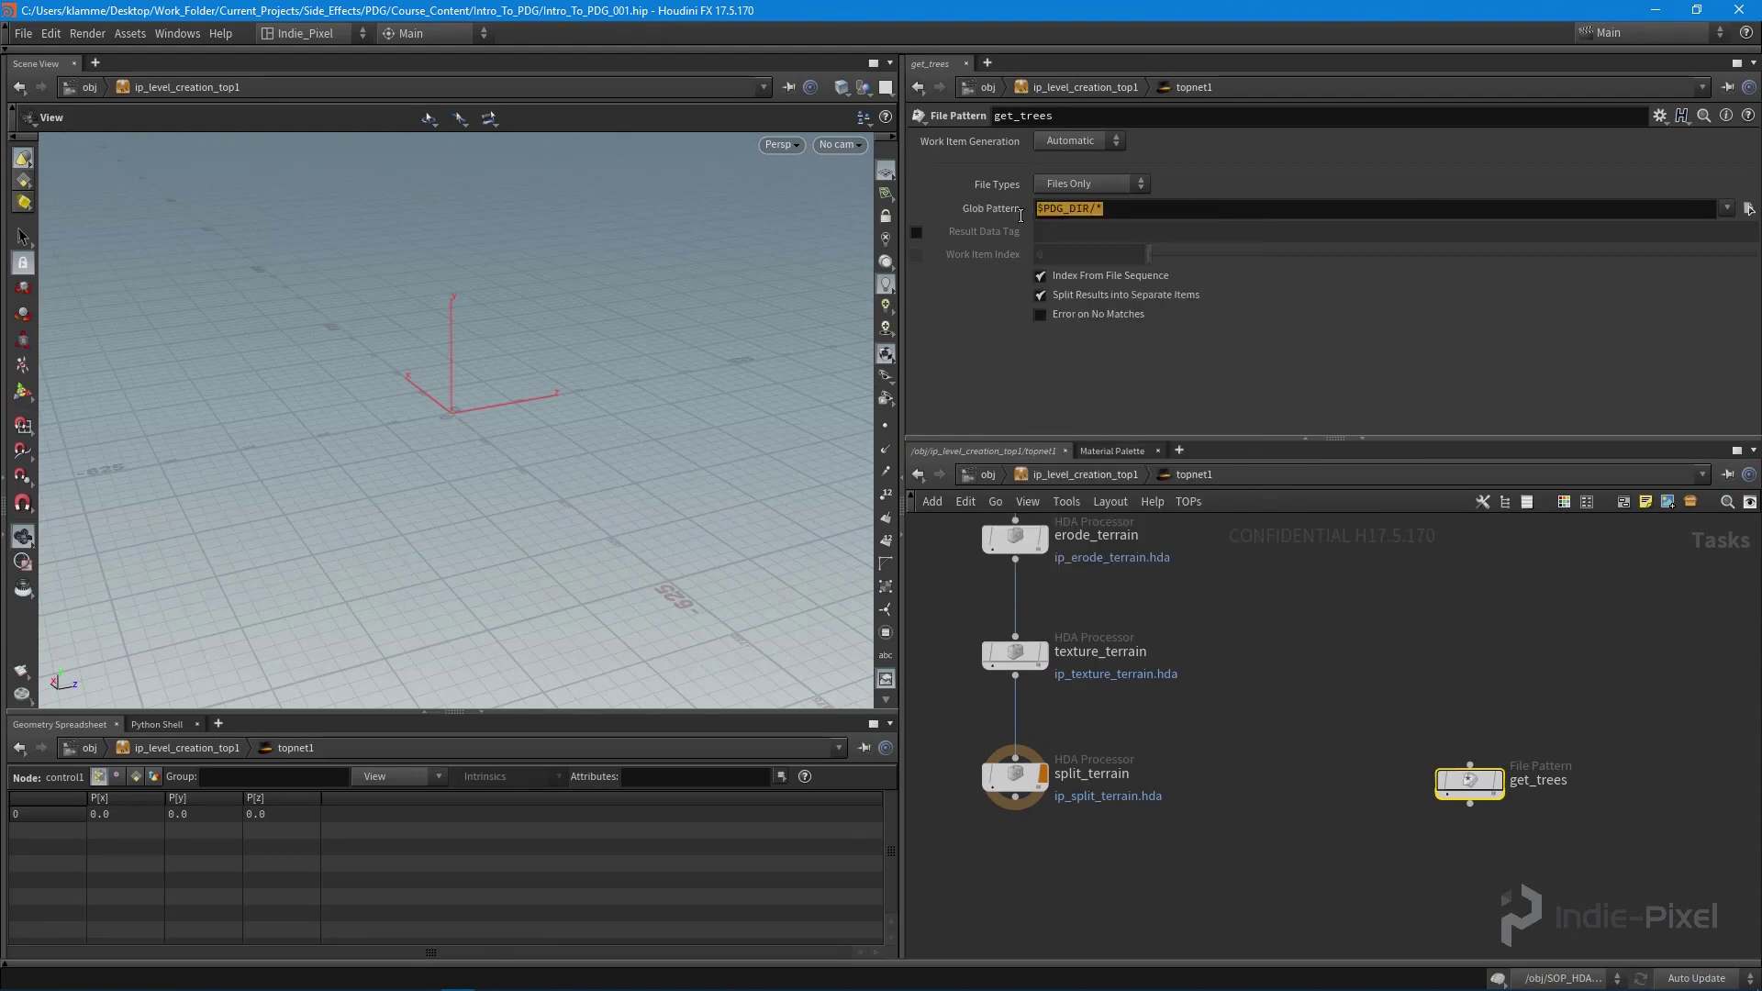
{"action": "key", "text": "BackSpace"}
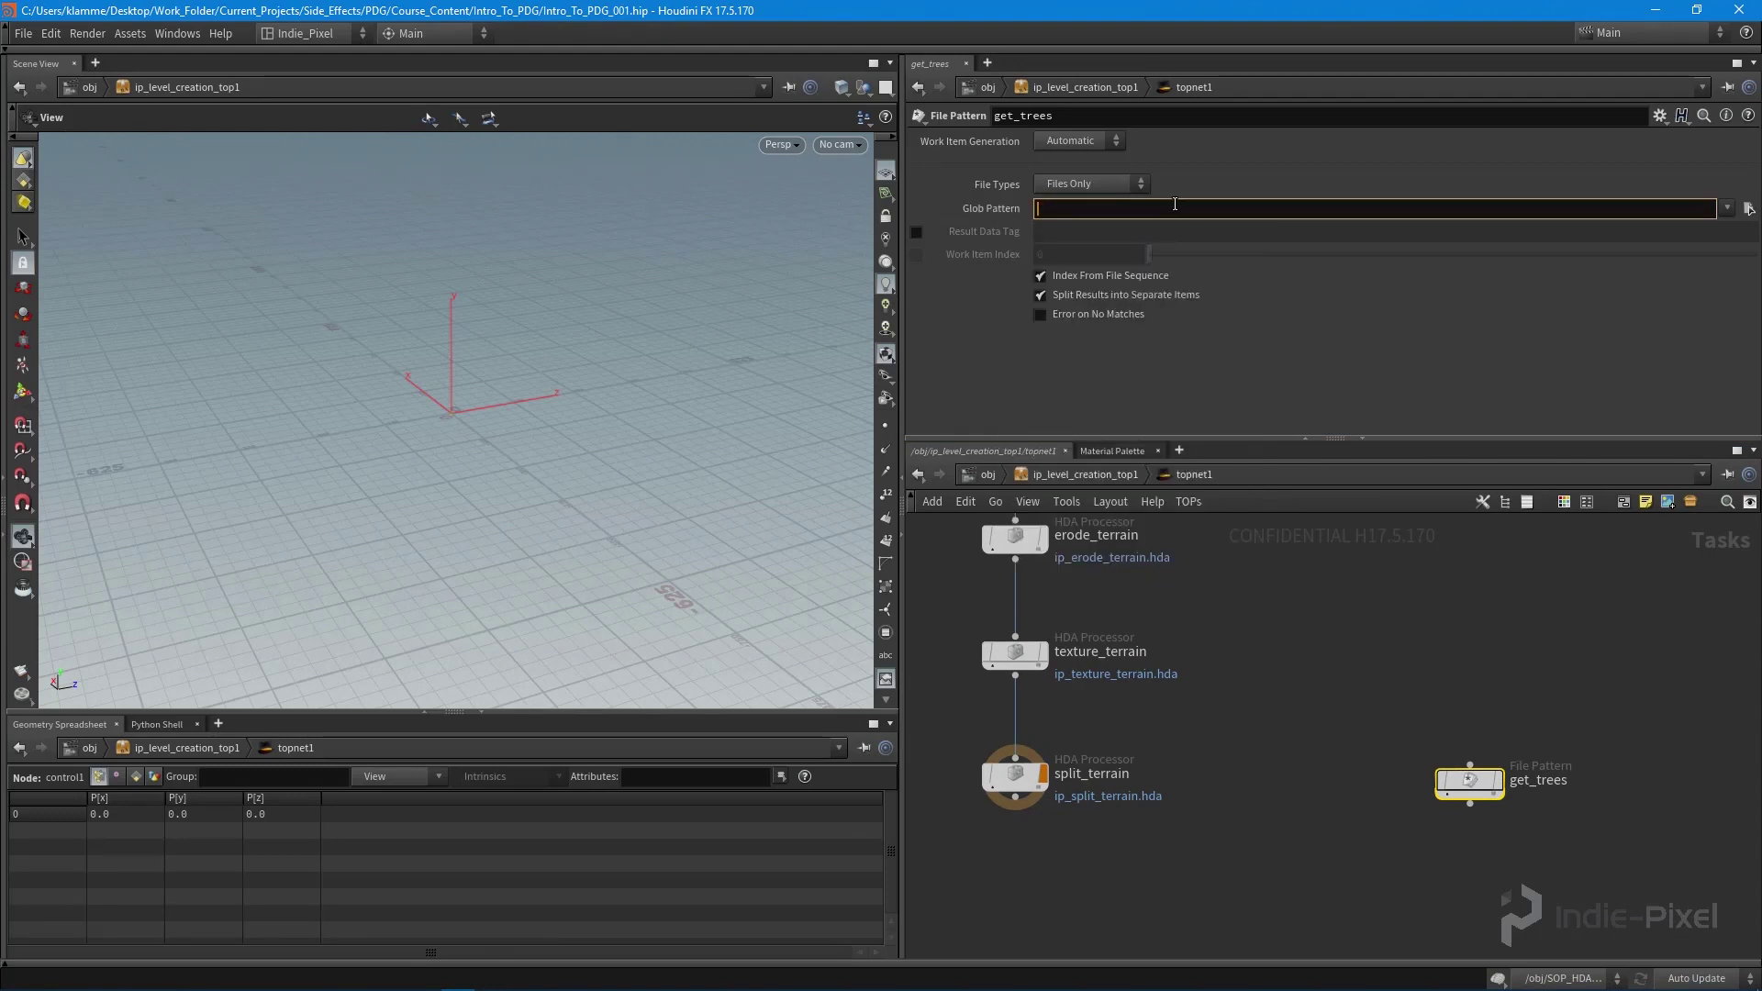
{"action": "key", "text": "ctrl+v"}
{"action": "mouse_move", "coordinate": [1083, 299]}
{"action": "mouse_move", "coordinate": [363, 967]}
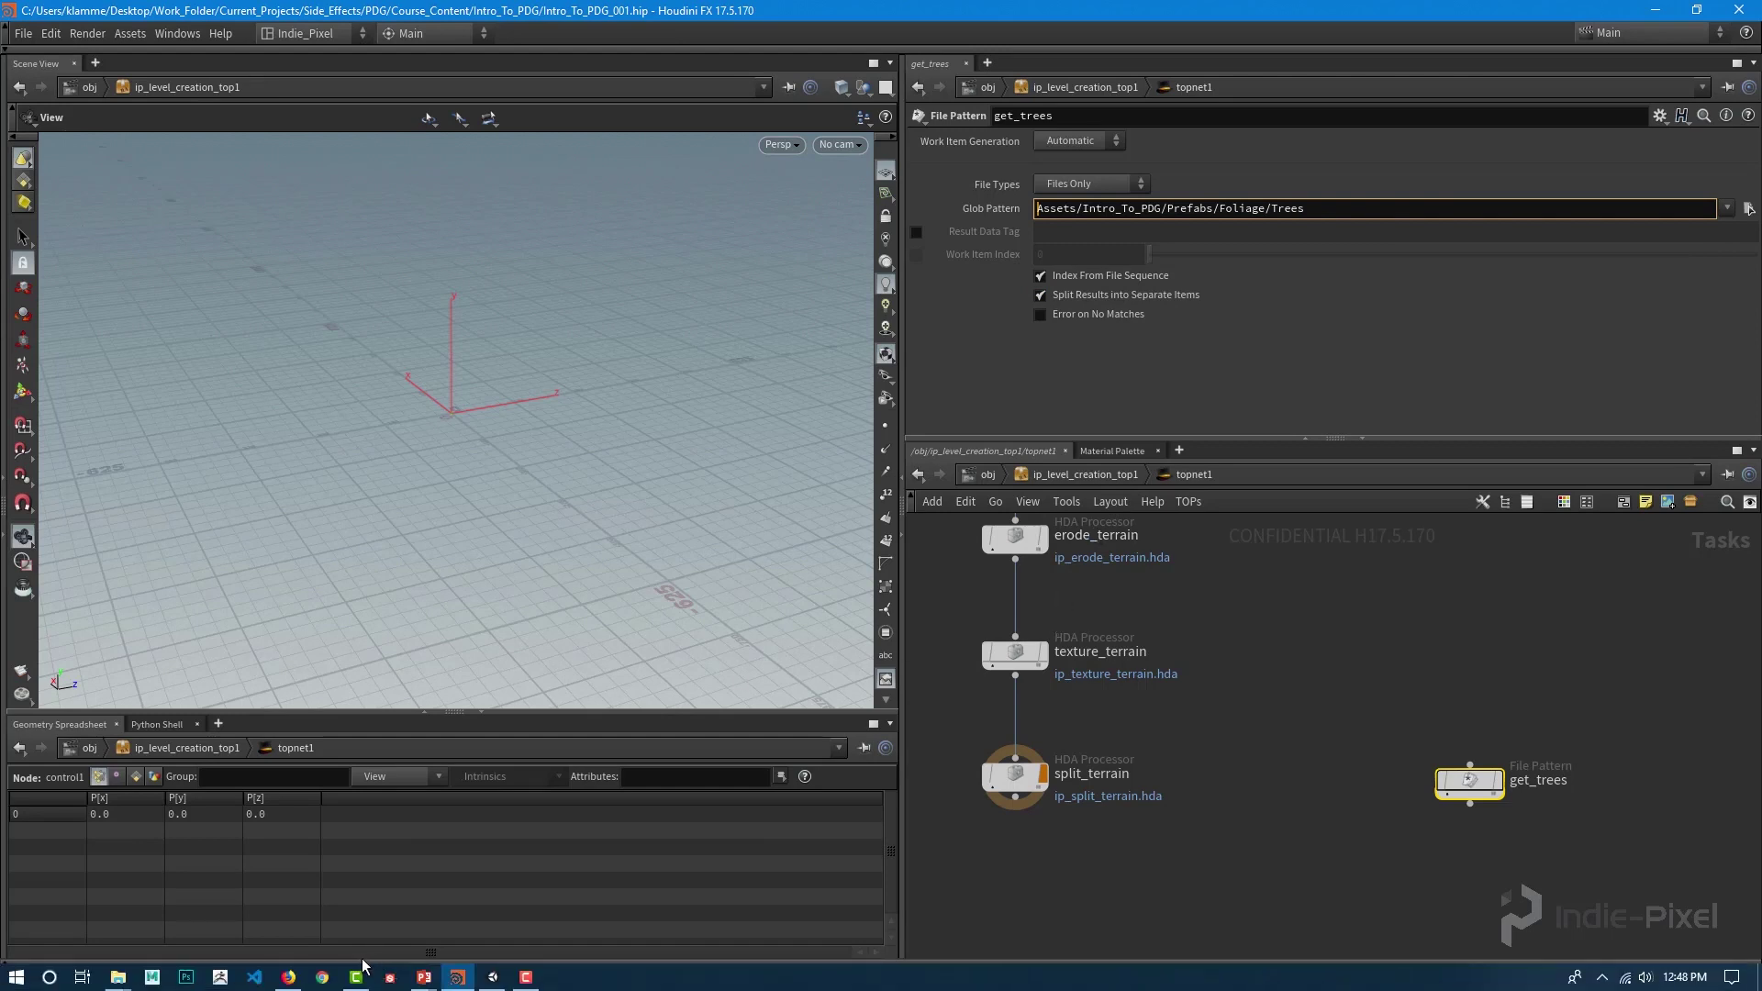
- Reveal Unity's Trees folder in File Explorer and grab the full Foliage disk path
{"action": "left_click", "coordinate": [494, 979]}
{"action": "right_click", "coordinate": [122, 789]}
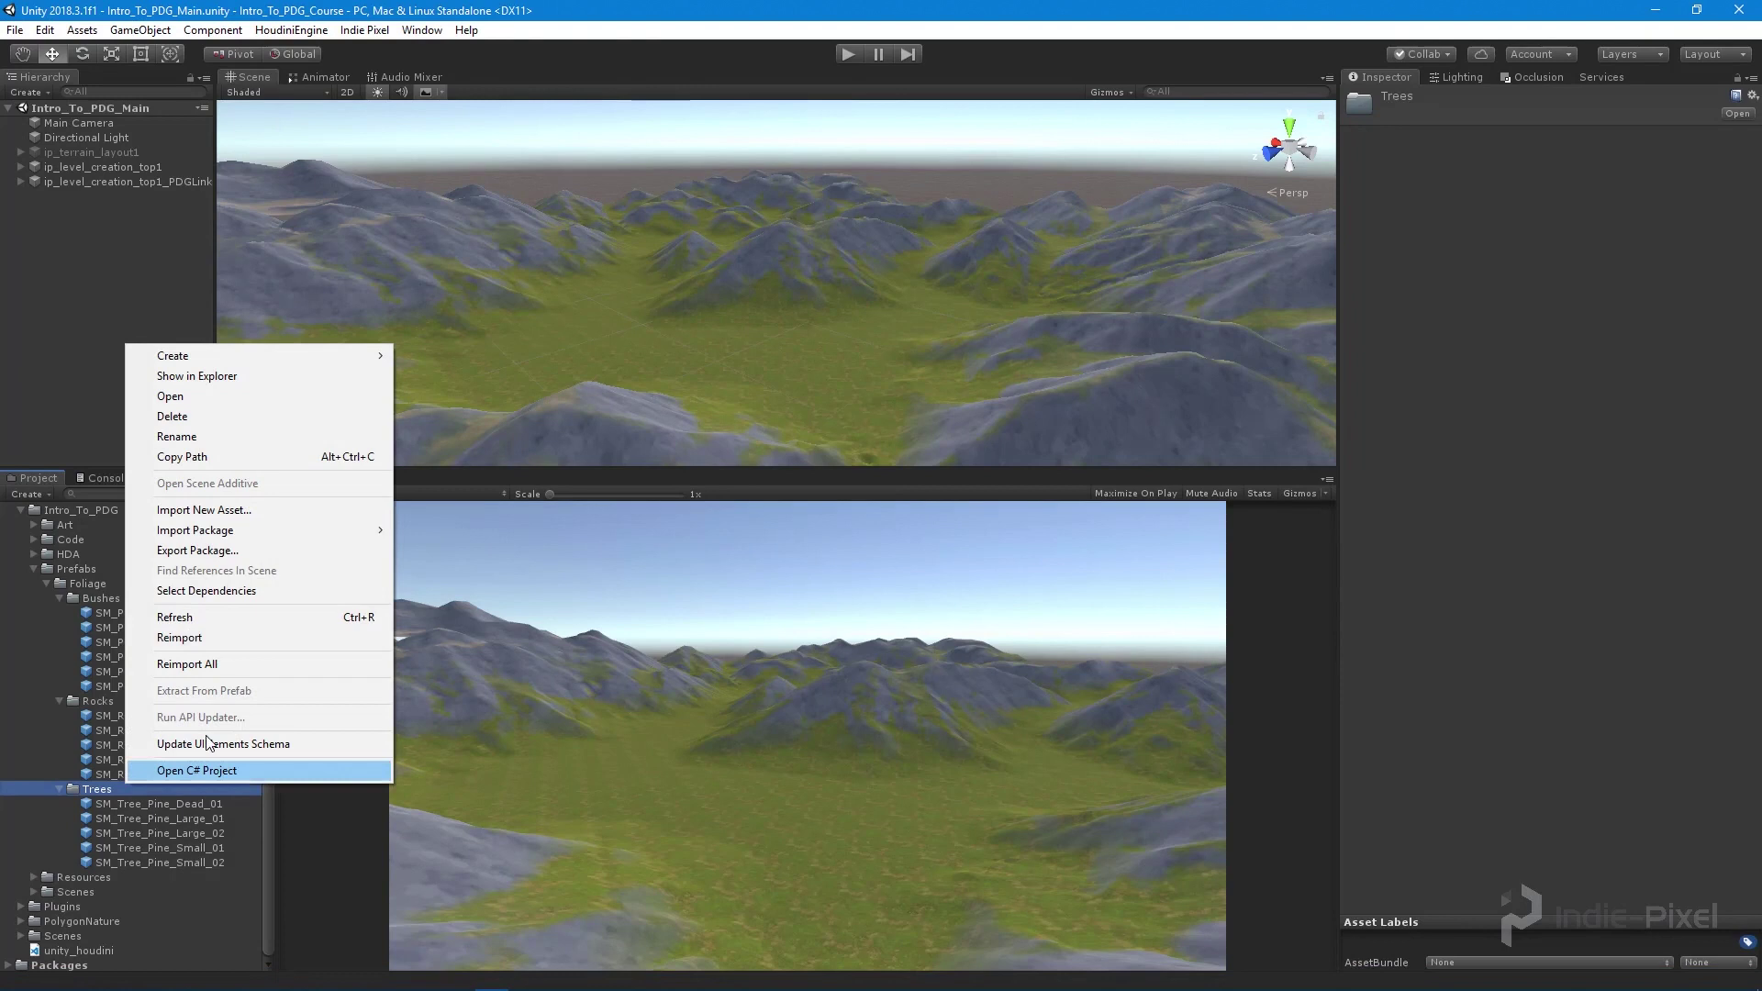
{"action": "left_click", "coordinate": [263, 376]}
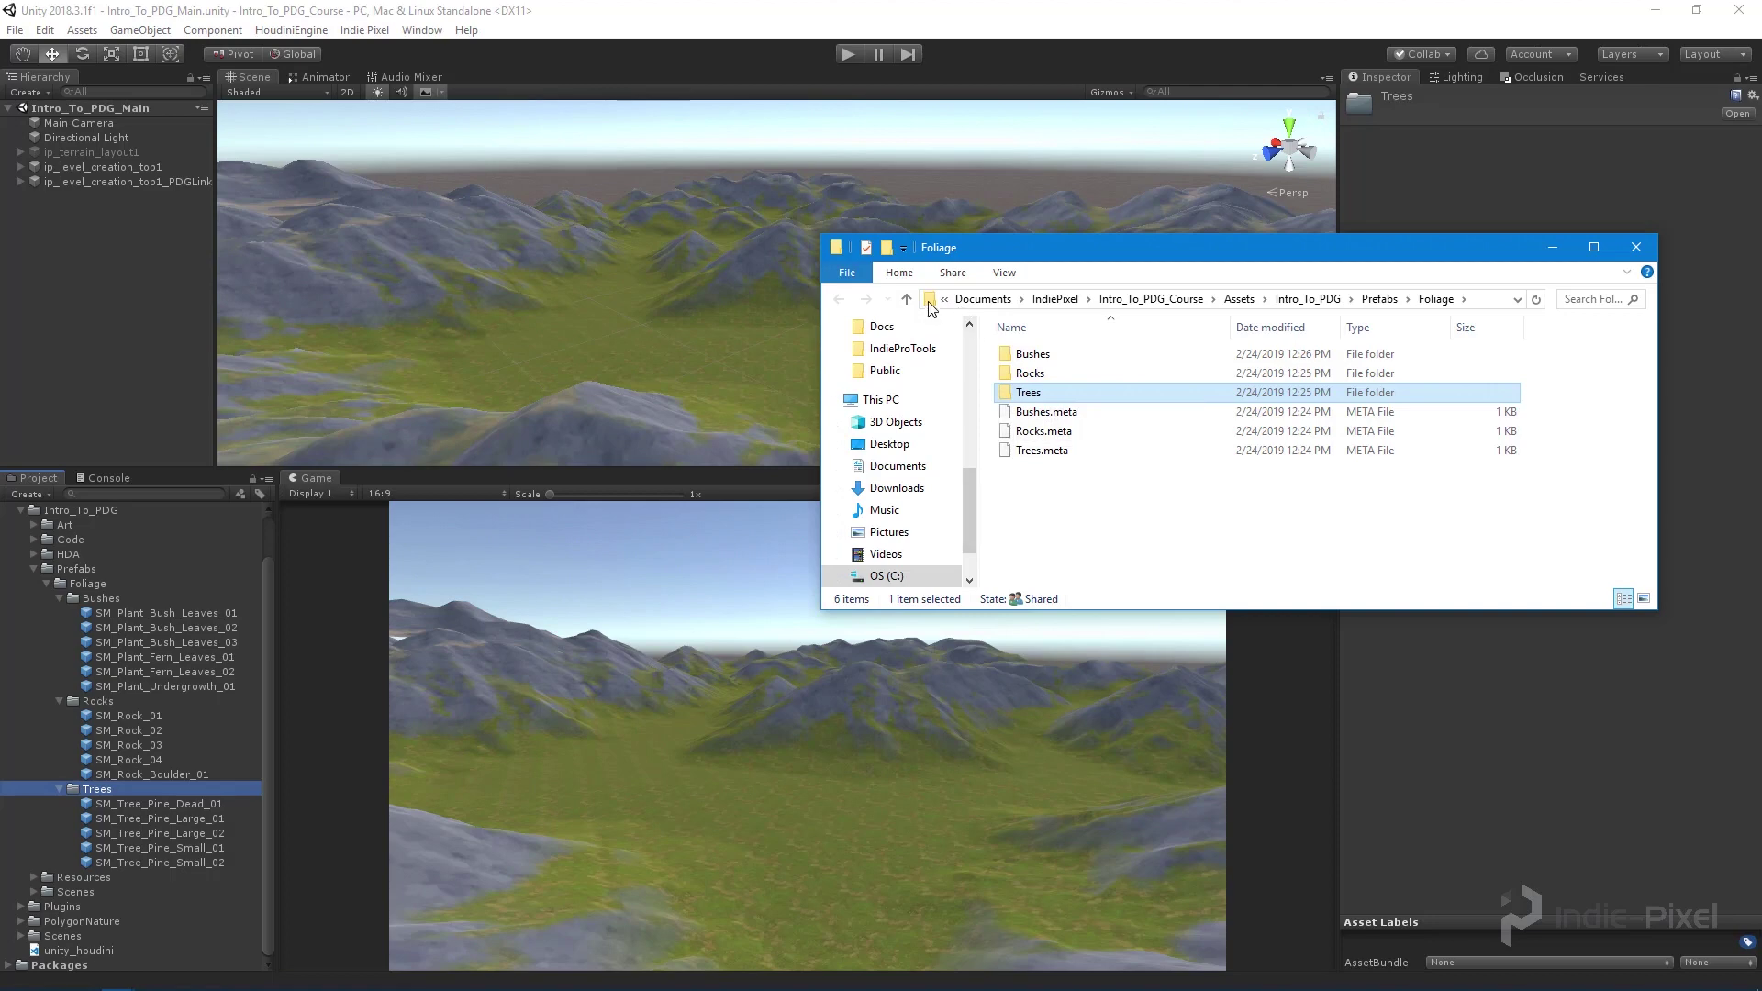
{"action": "left_click", "coordinate": [930, 301]}
{"action": "key", "text": "ctrl+c"}
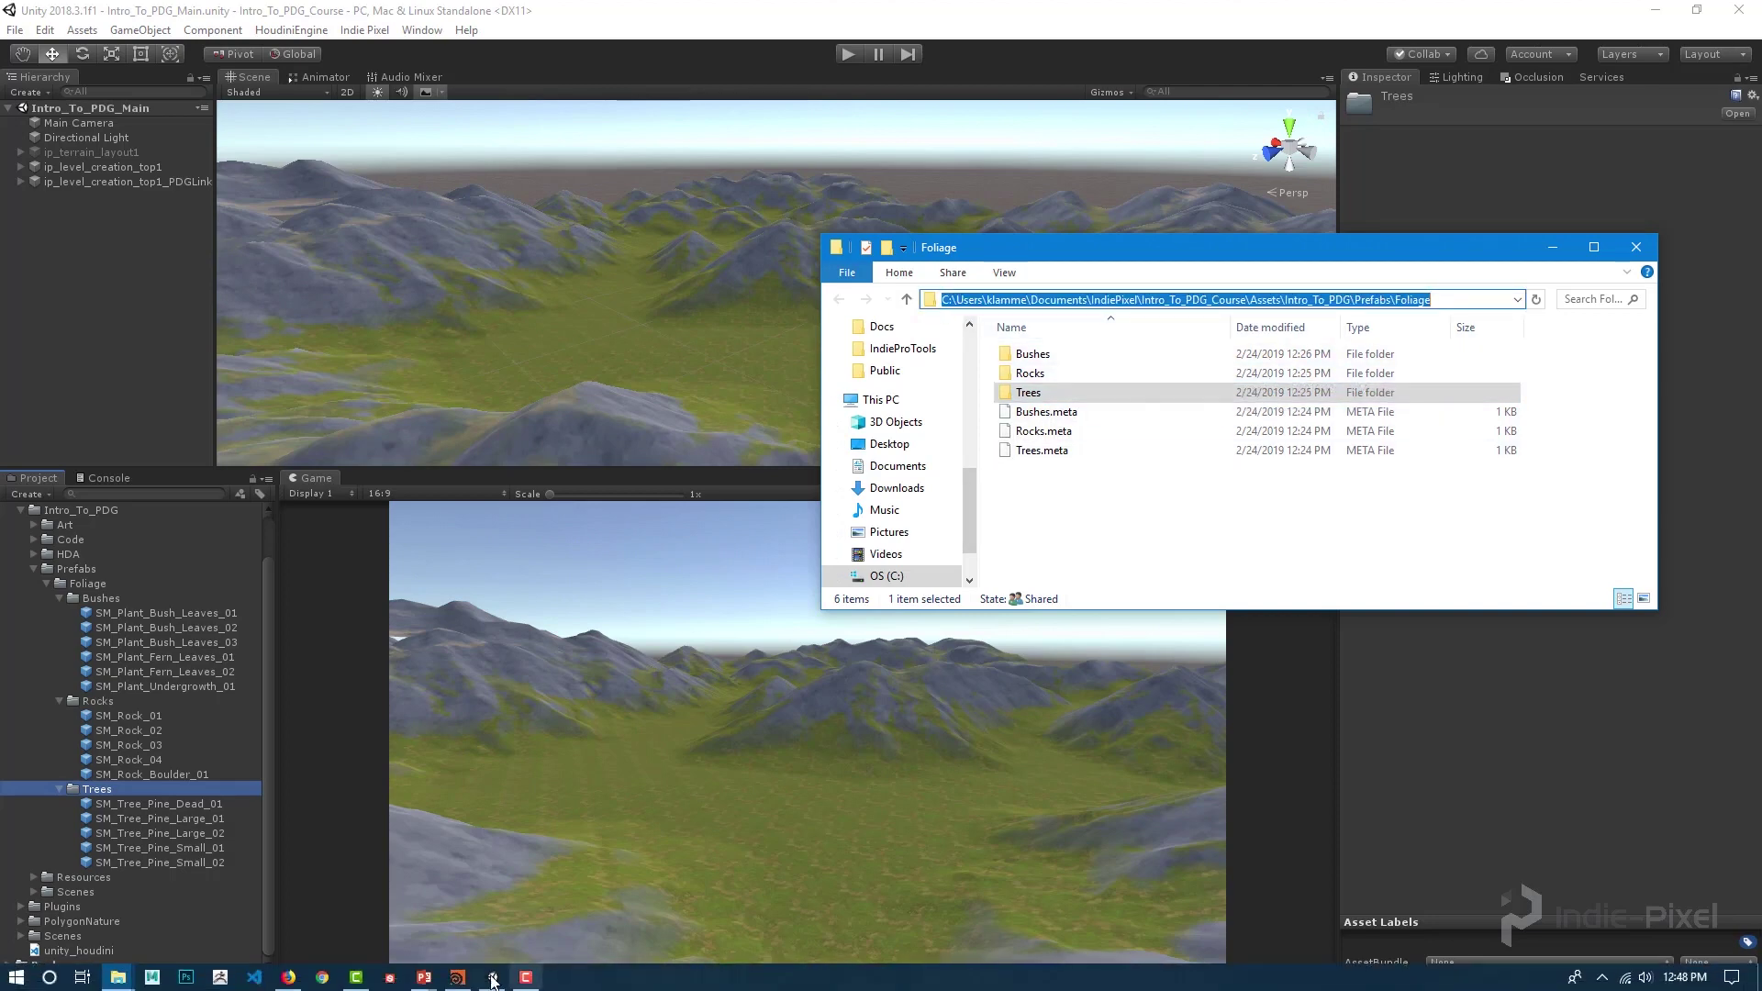
{"action": "left_click", "coordinate": [458, 979]}
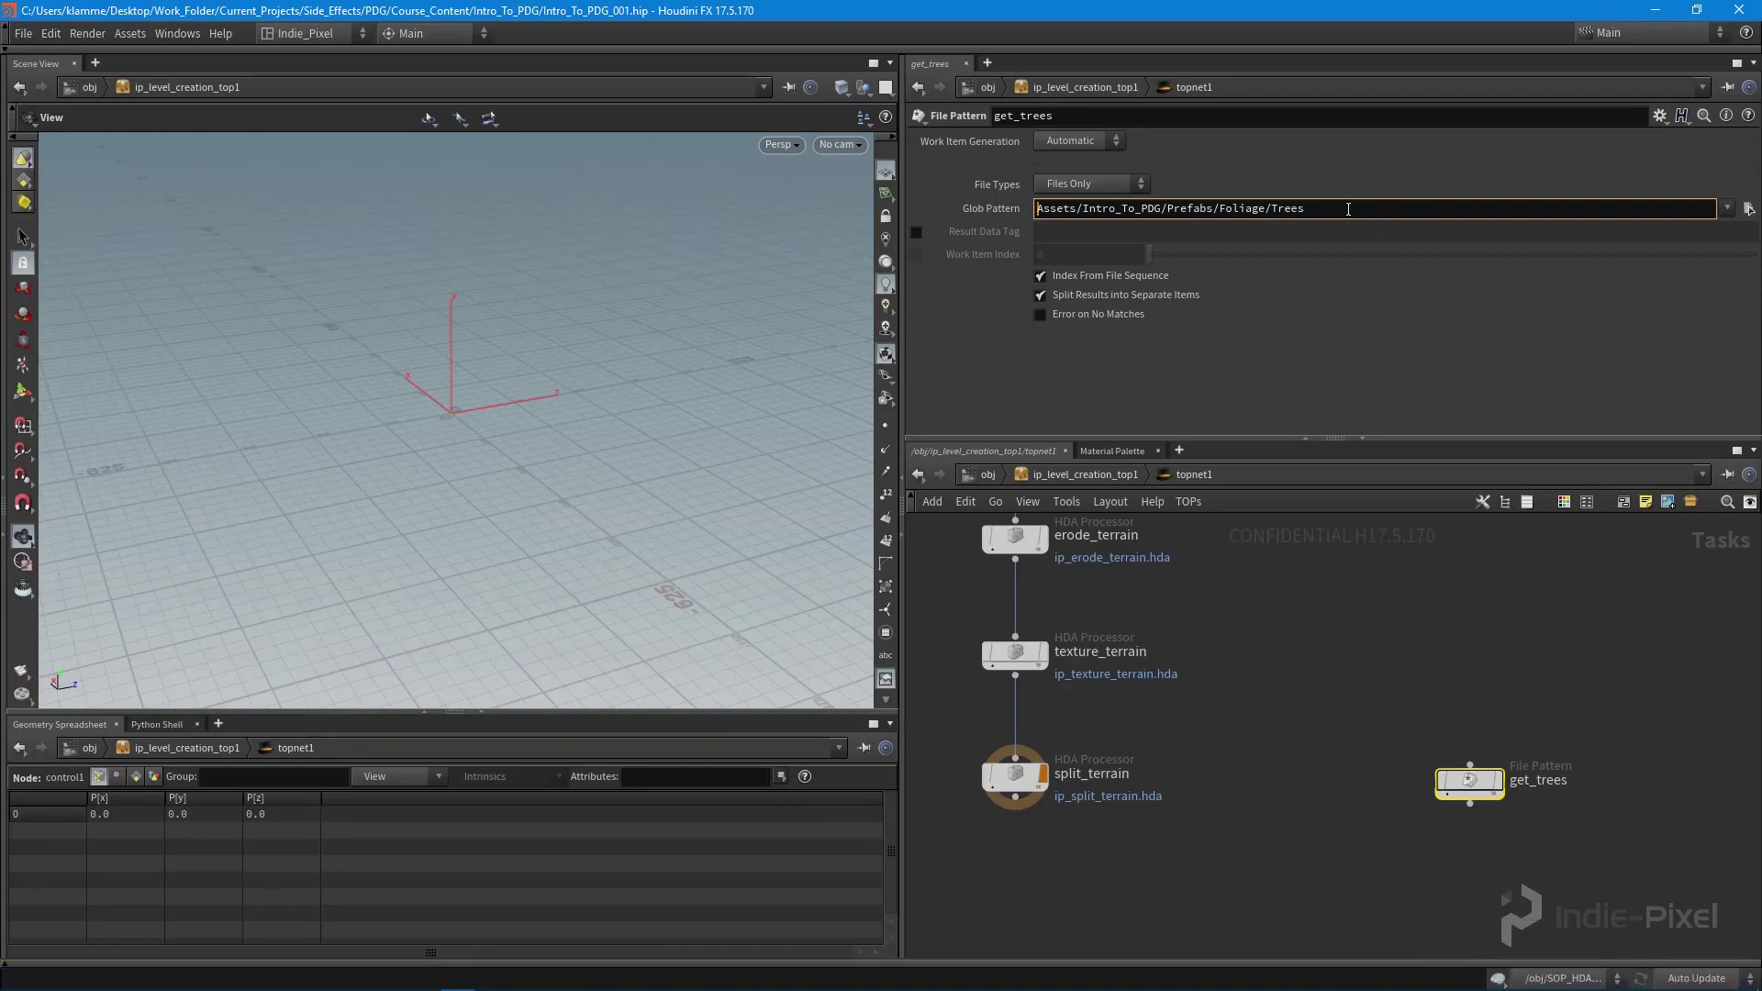
- Paste the full Foliage disk path into Glob Pattern and convert every backslash to a forward slash
{"action": "left_click_drag", "start_coordinate": [1305, 209], "coordinate": [1027, 227]}
{"action": "key", "text": "ctrl+v"}
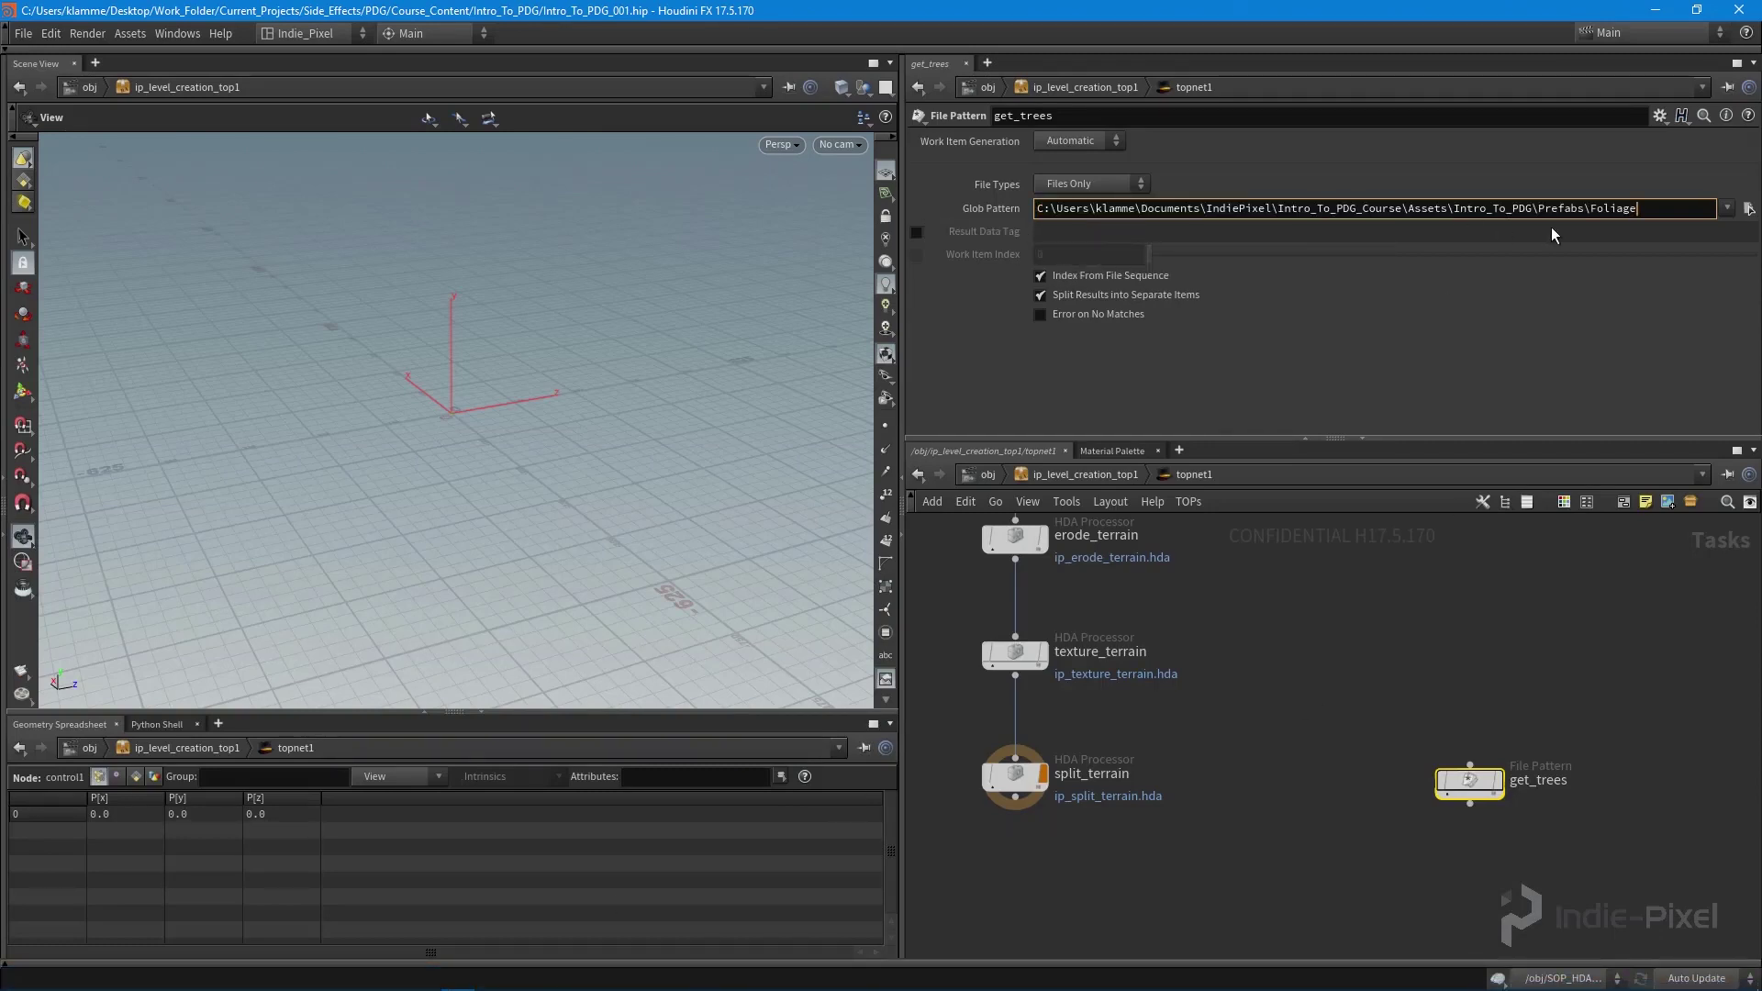
{"action": "key", "text": "BackSpace"}
{"action": "type", "text": "/"}
{"action": "key", "text": "BackSpace"}
{"action": "type", "text": "/"}
{"action": "key", "text": "BackSpace"}
{"action": "type", "text": "/"}
{"action": "key", "text": "BackSpace"}
{"action": "type", "text": "/"}
{"action": "key", "text": "BackSpace"}
{"action": "type", "text": "/"}
{"action": "key", "text": "BackSpace"}
{"action": "type", "text": "/"}
{"action": "key", "text": "BackSpace"}
{"action": "type", "text": "/"}
{"action": "key", "text": "BackSpace"}
{"action": "type", "text": "/"}
- Place the cursor at the path's end and minimize Unity to get back to Houdini
{"action": "left_click", "coordinate": [1660, 207]}
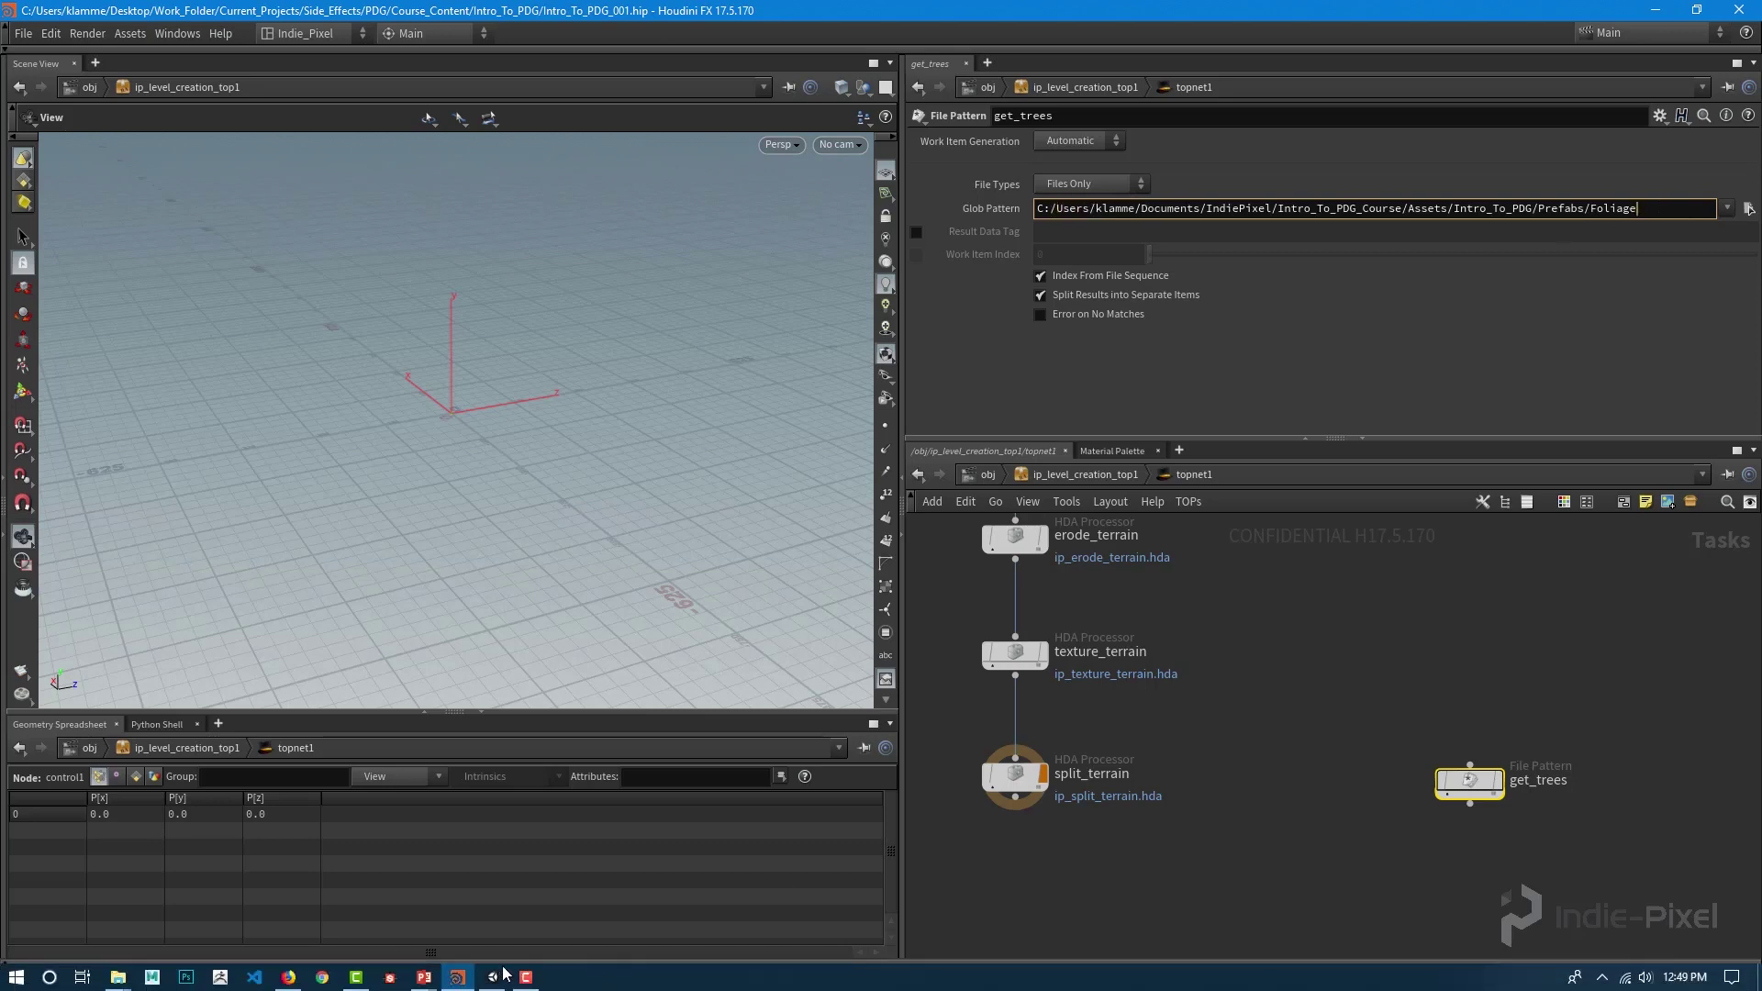
{"action": "left_click", "coordinate": [493, 977]}
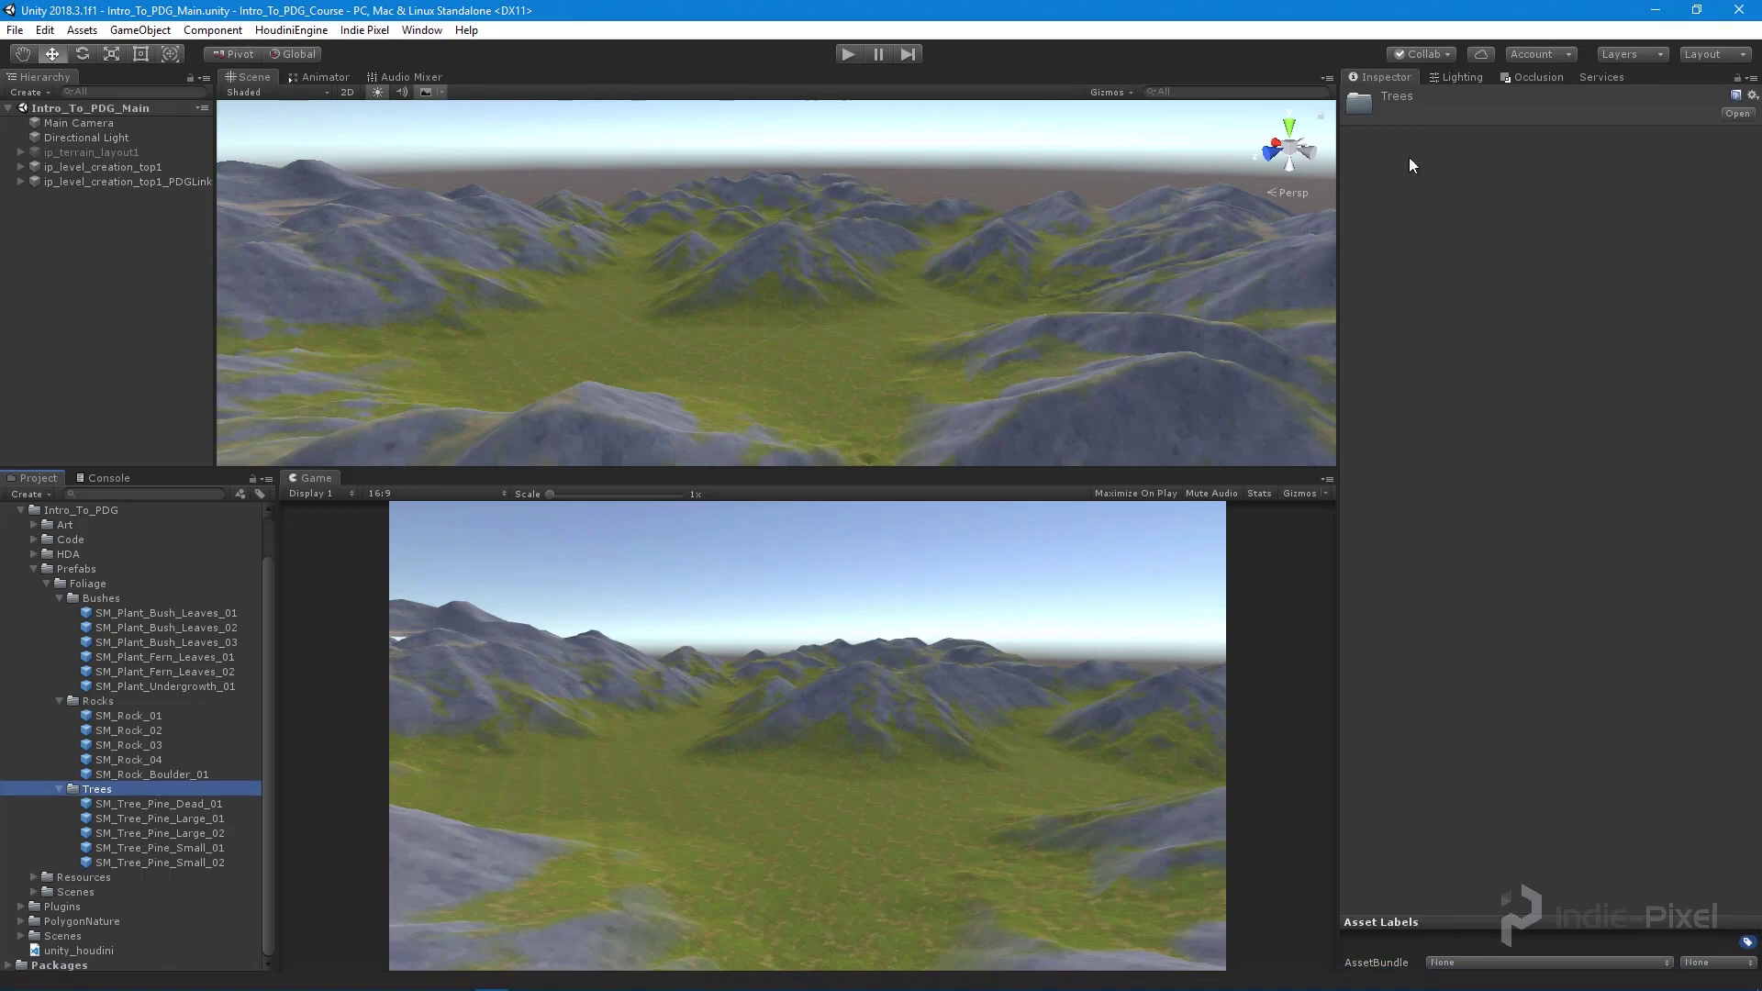
{"action": "left_click", "coordinate": [1657, 10]}
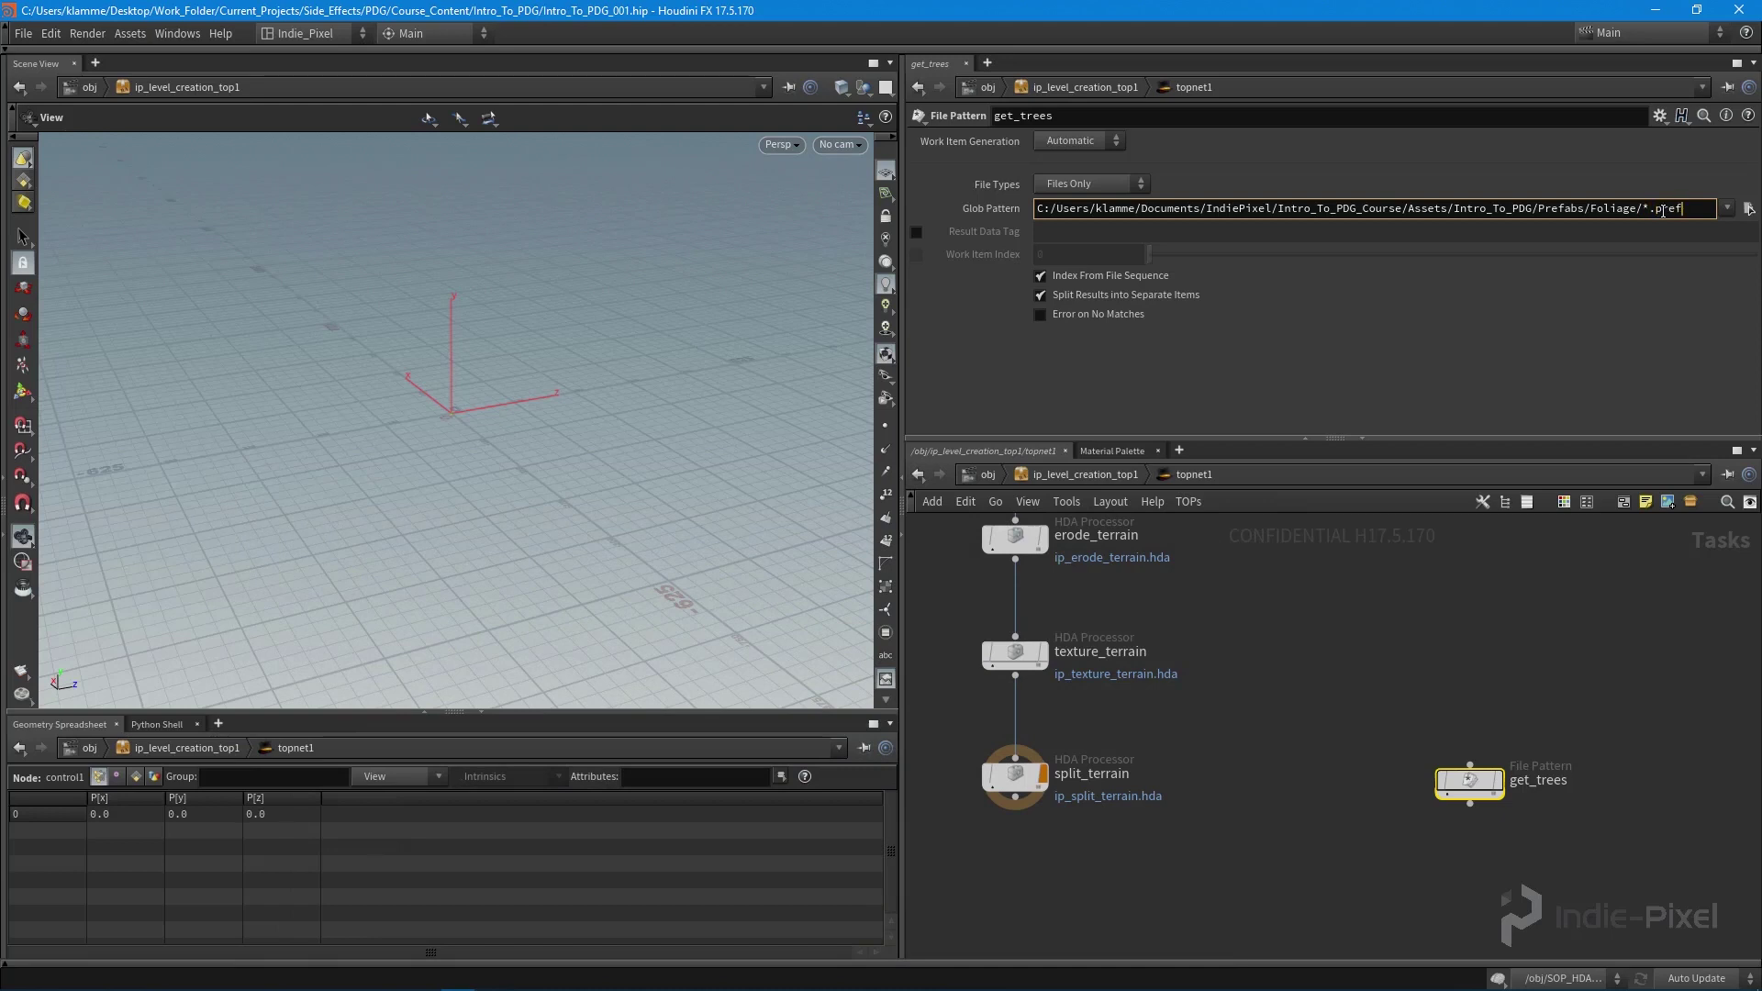
- Commit the Foliage /*.prefab glob pattern and enlarge the network pane around get_trees
{"action": "key", "text": "Return"}
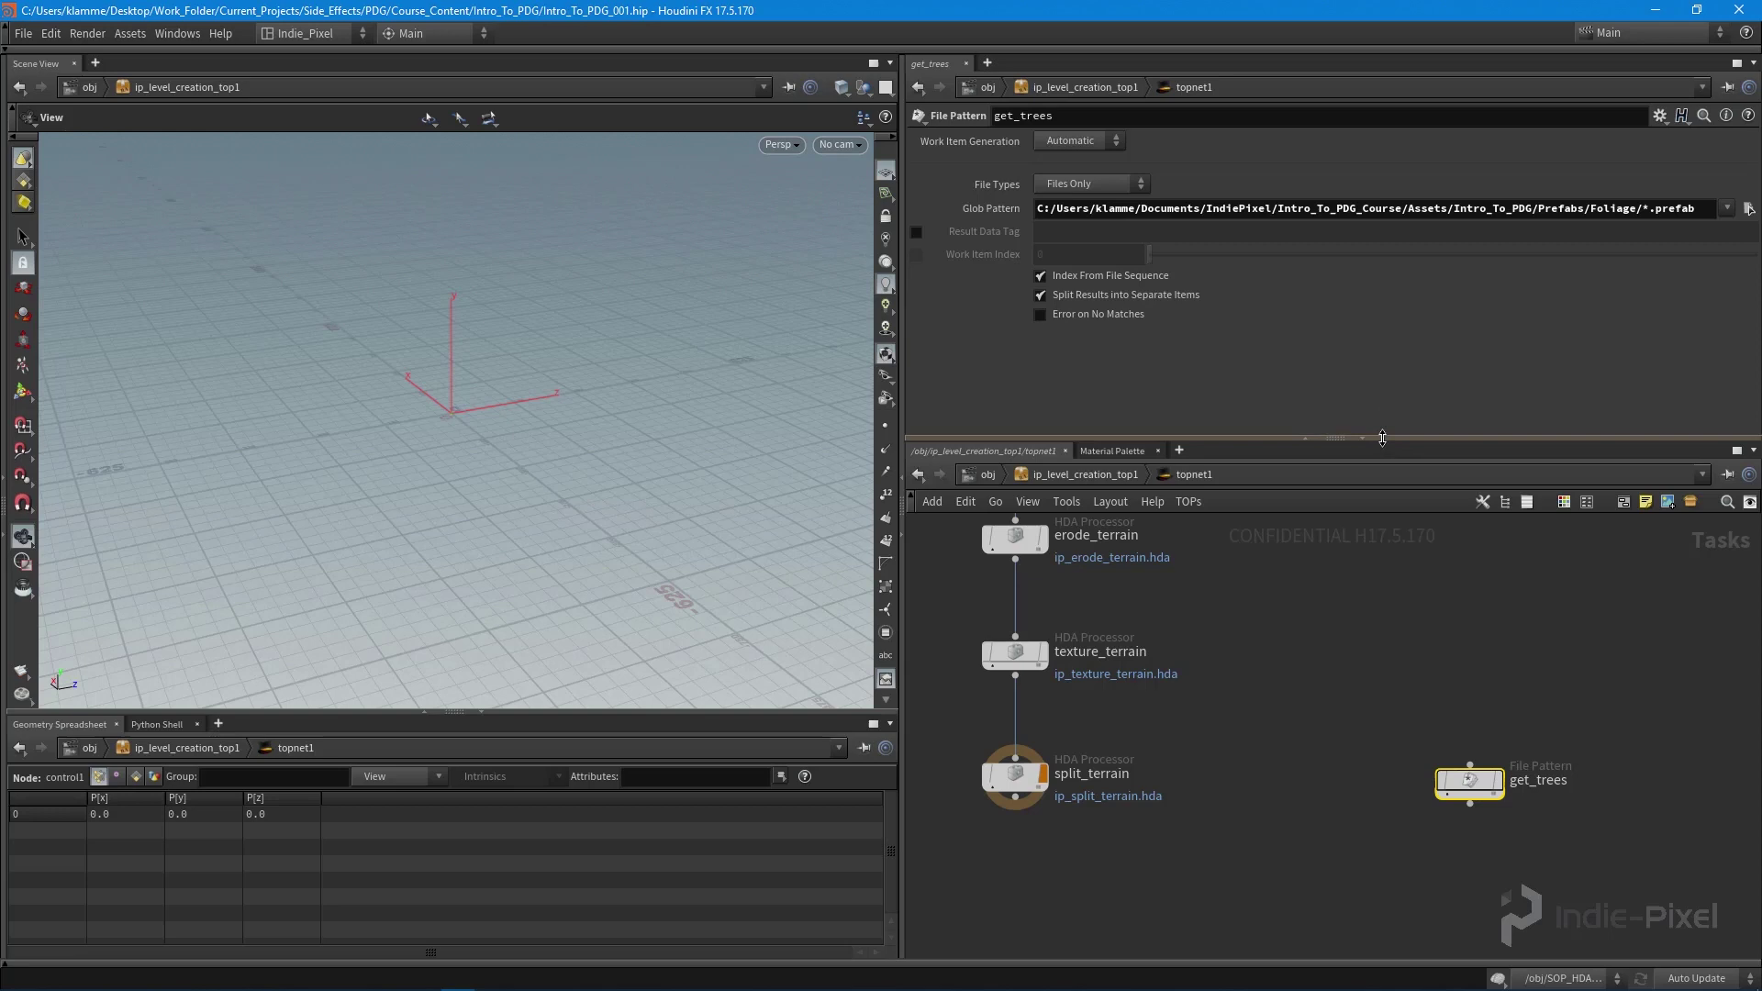
{"action": "left_click_drag", "start_coordinate": [1383, 437], "coordinate": [1382, 362]}
{"action": "middle_click_drag", "start_coordinate": [1459, 735], "coordinate": [1362, 676]}
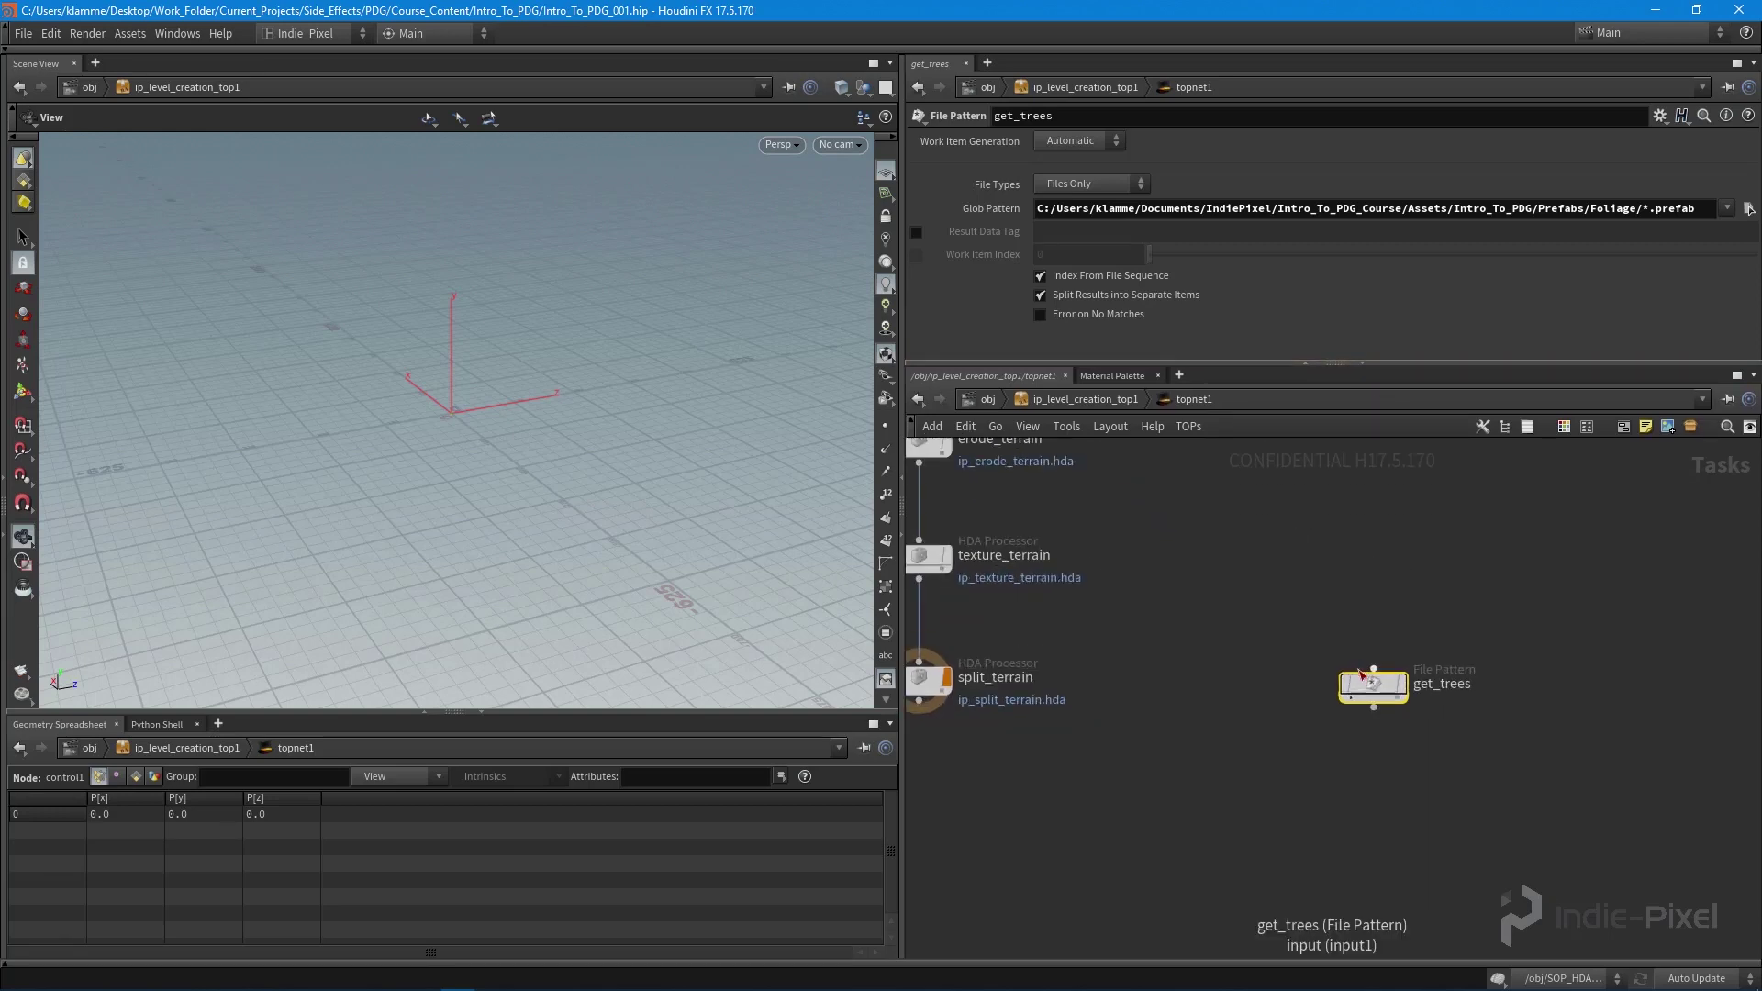
{"action": "scroll", "coordinate": [1363, 677], "scroll_direction": "up", "scroll_amount": 2}
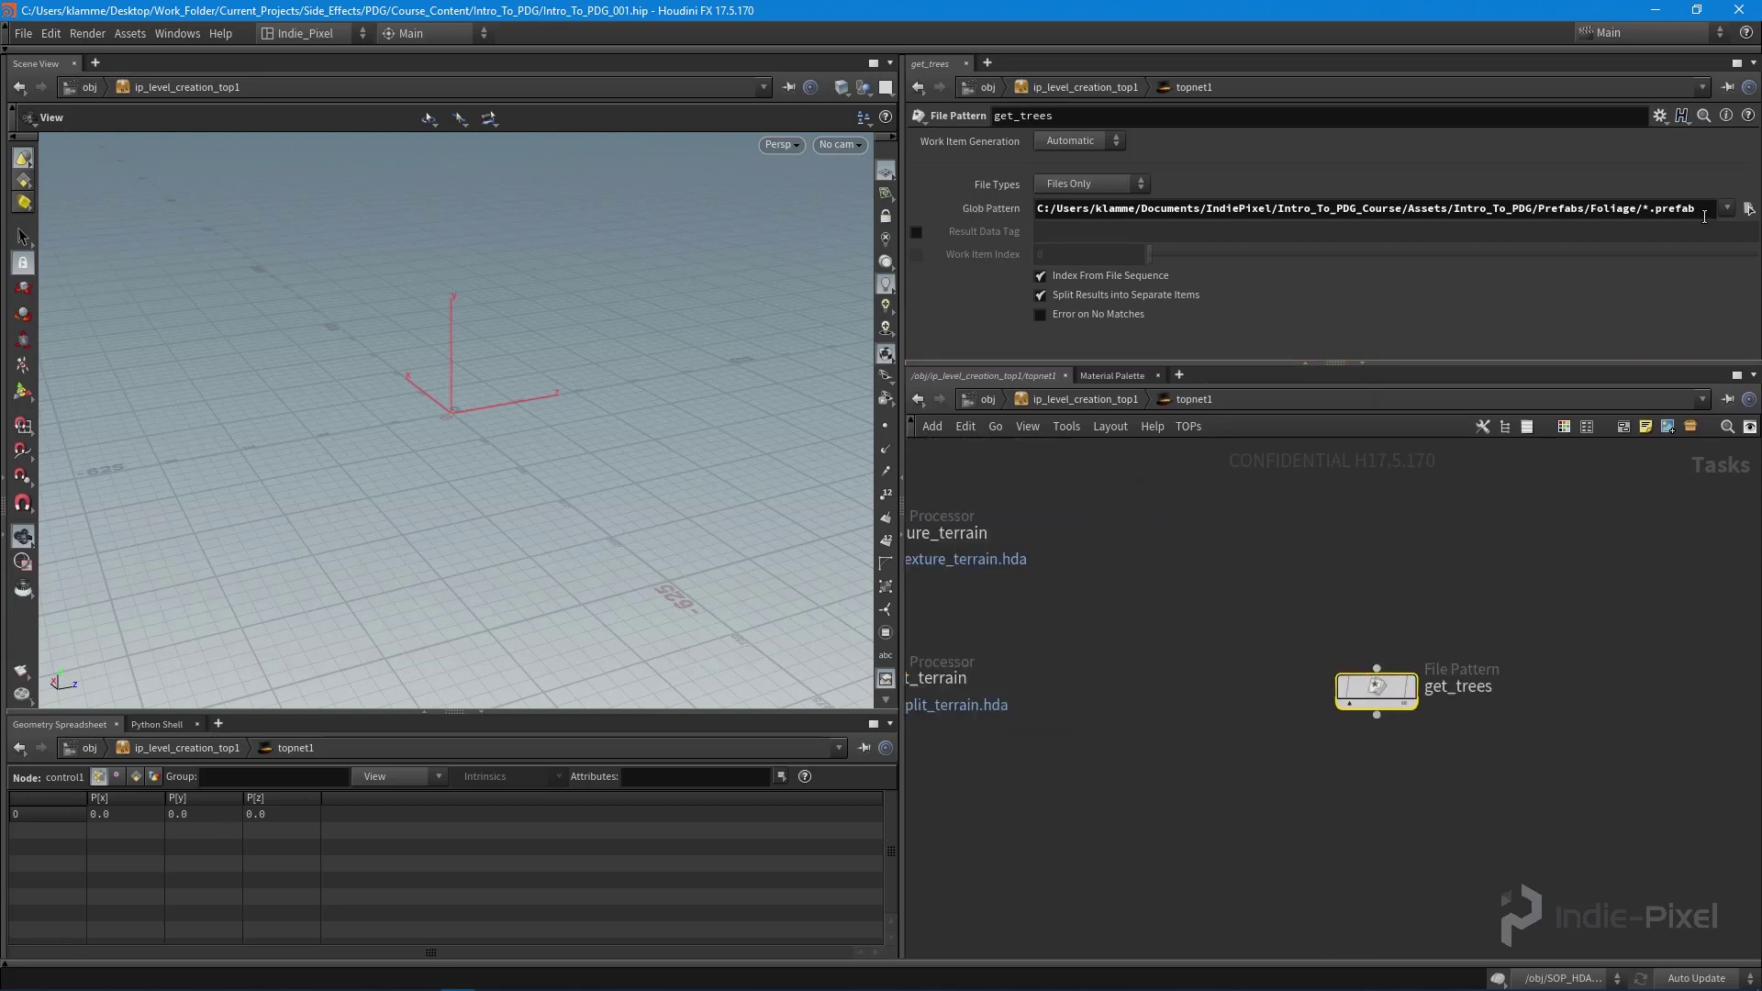
{"action": "left_click_drag", "start_coordinate": [1705, 217], "coordinate": [1030, 211]}
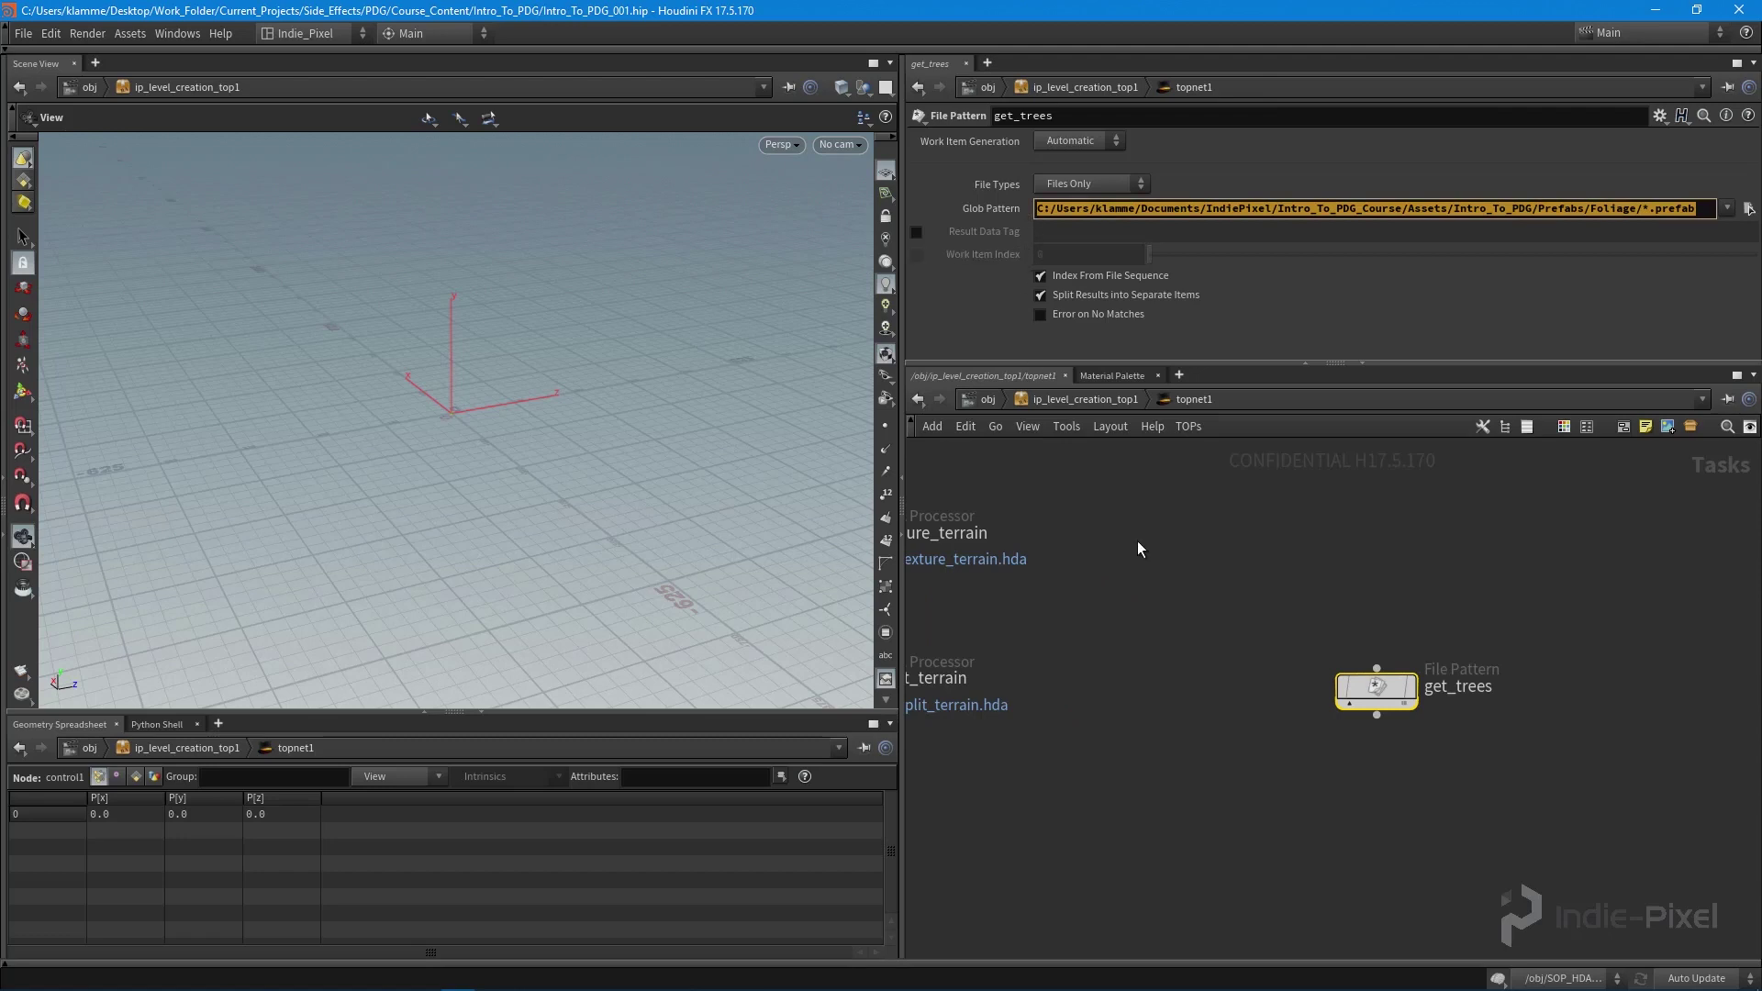
{"action": "middle_click_drag", "start_coordinate": [1379, 683], "coordinate": [1303, 650]}
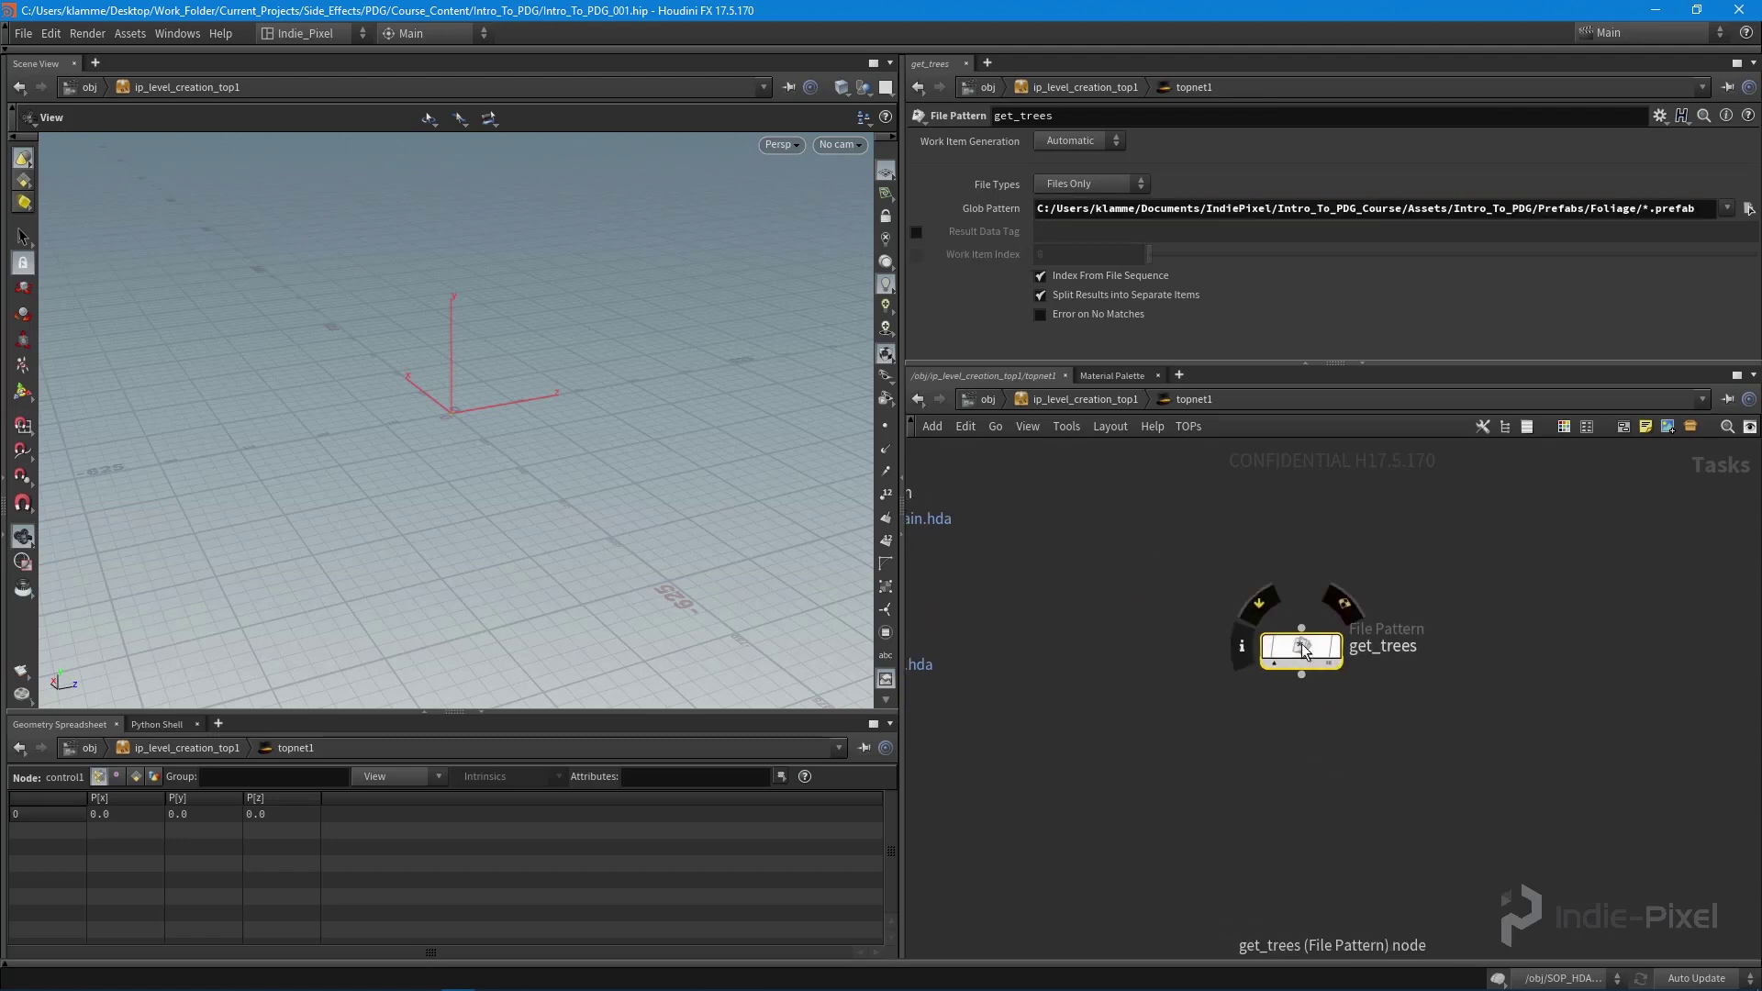
- Generate the get_trees node, then review its full Foliage glob pattern path
{"action": "right_click", "coordinate": [1303, 650]}
{"action": "left_click", "coordinate": [1355, 721]}
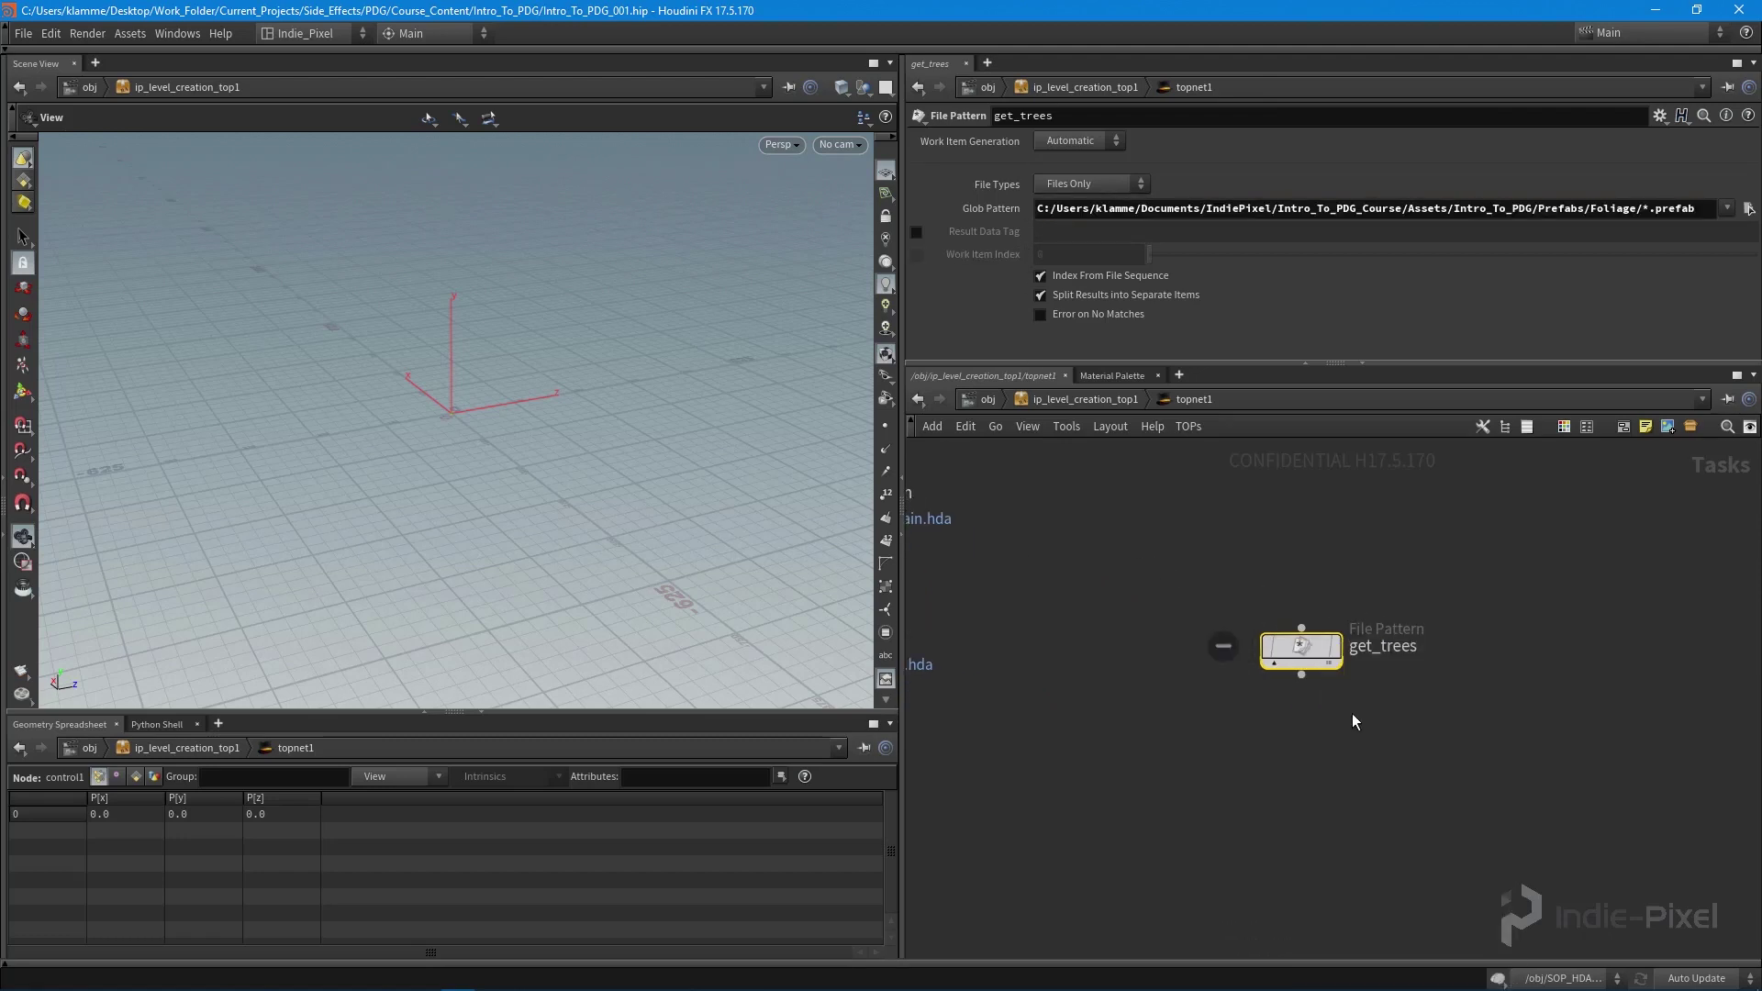
{"action": "mouse_move", "coordinate": [1341, 730]}
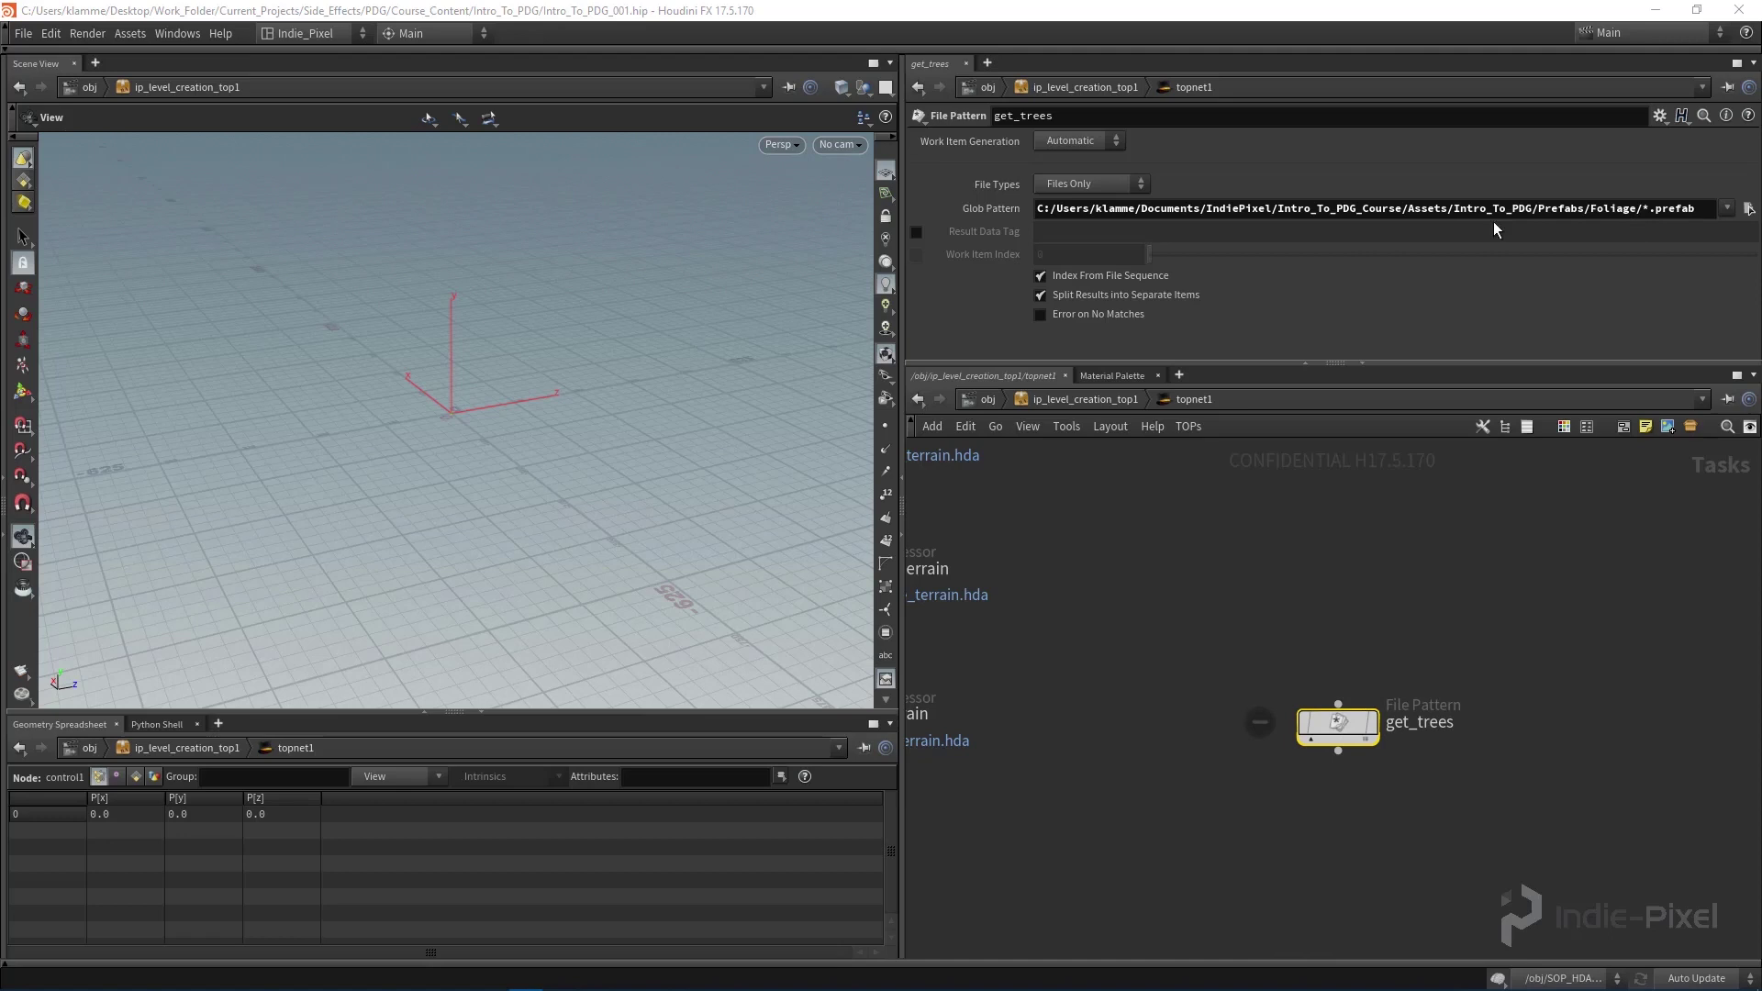
{"action": "left_click_drag", "start_coordinate": [1699, 213], "coordinate": [1035, 225]}
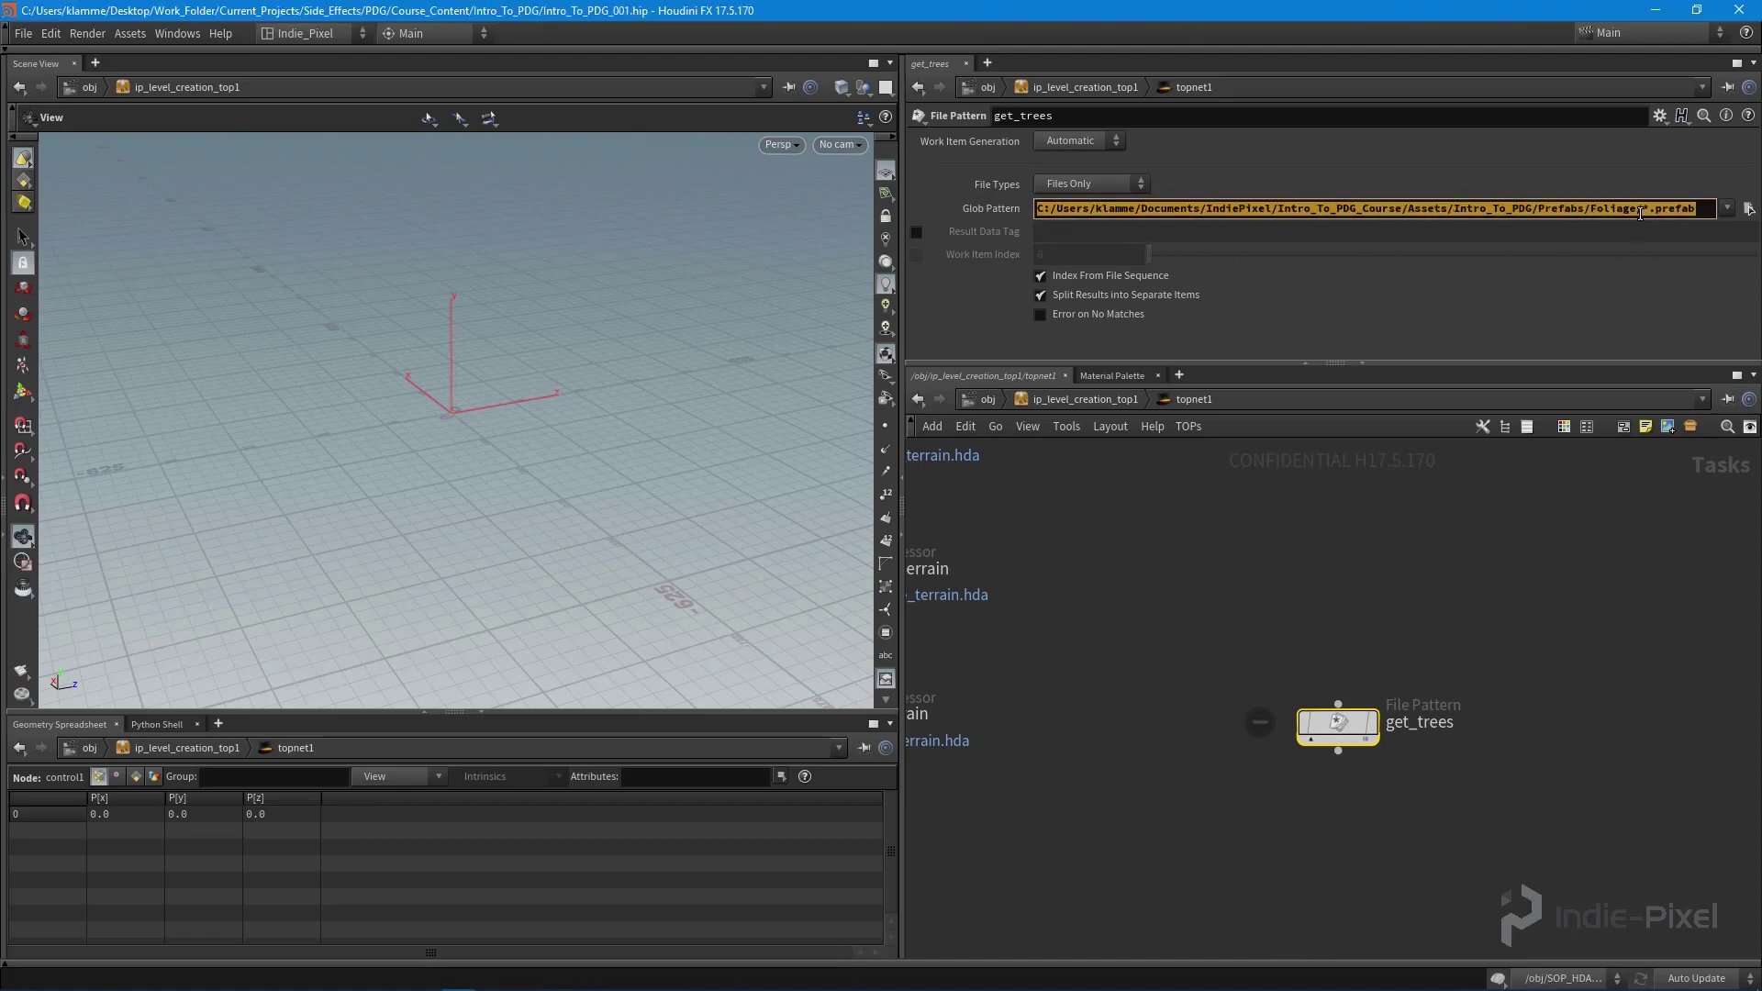
{"action": "left_click", "coordinate": [1615, 176]}
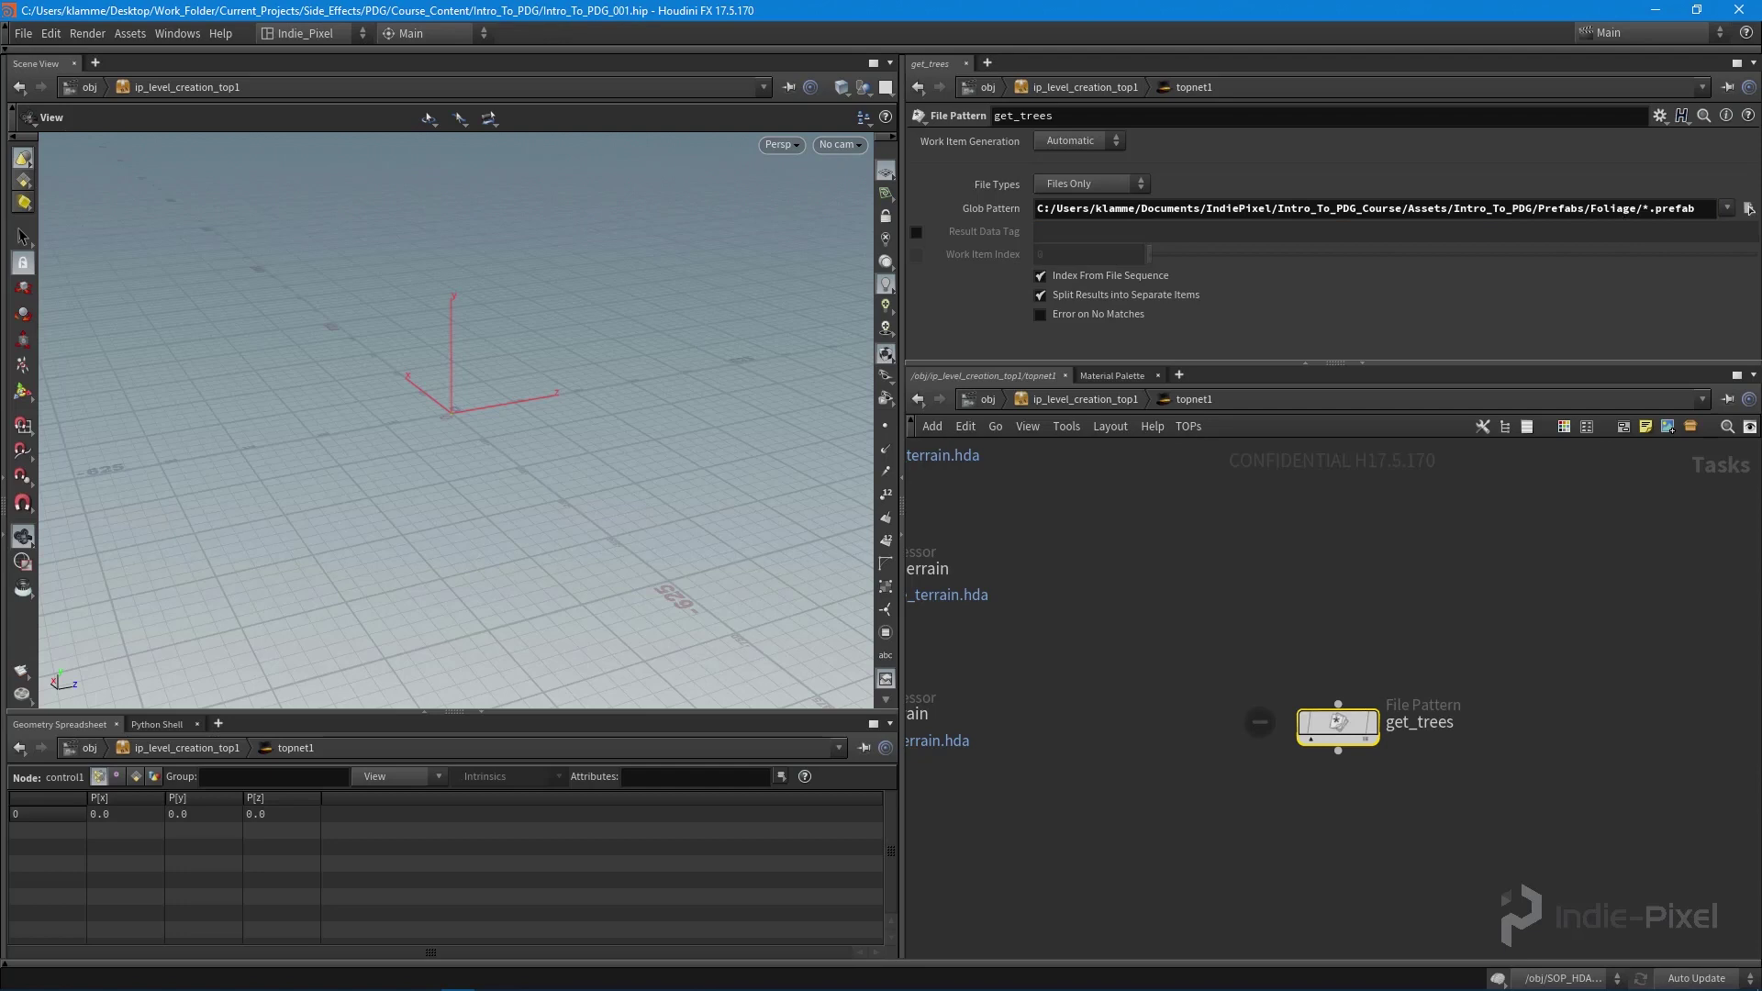
- Look inside the Foliage/Trees folder with the file chooser, then cancel it
{"action": "left_click", "coordinate": [1747, 210]}
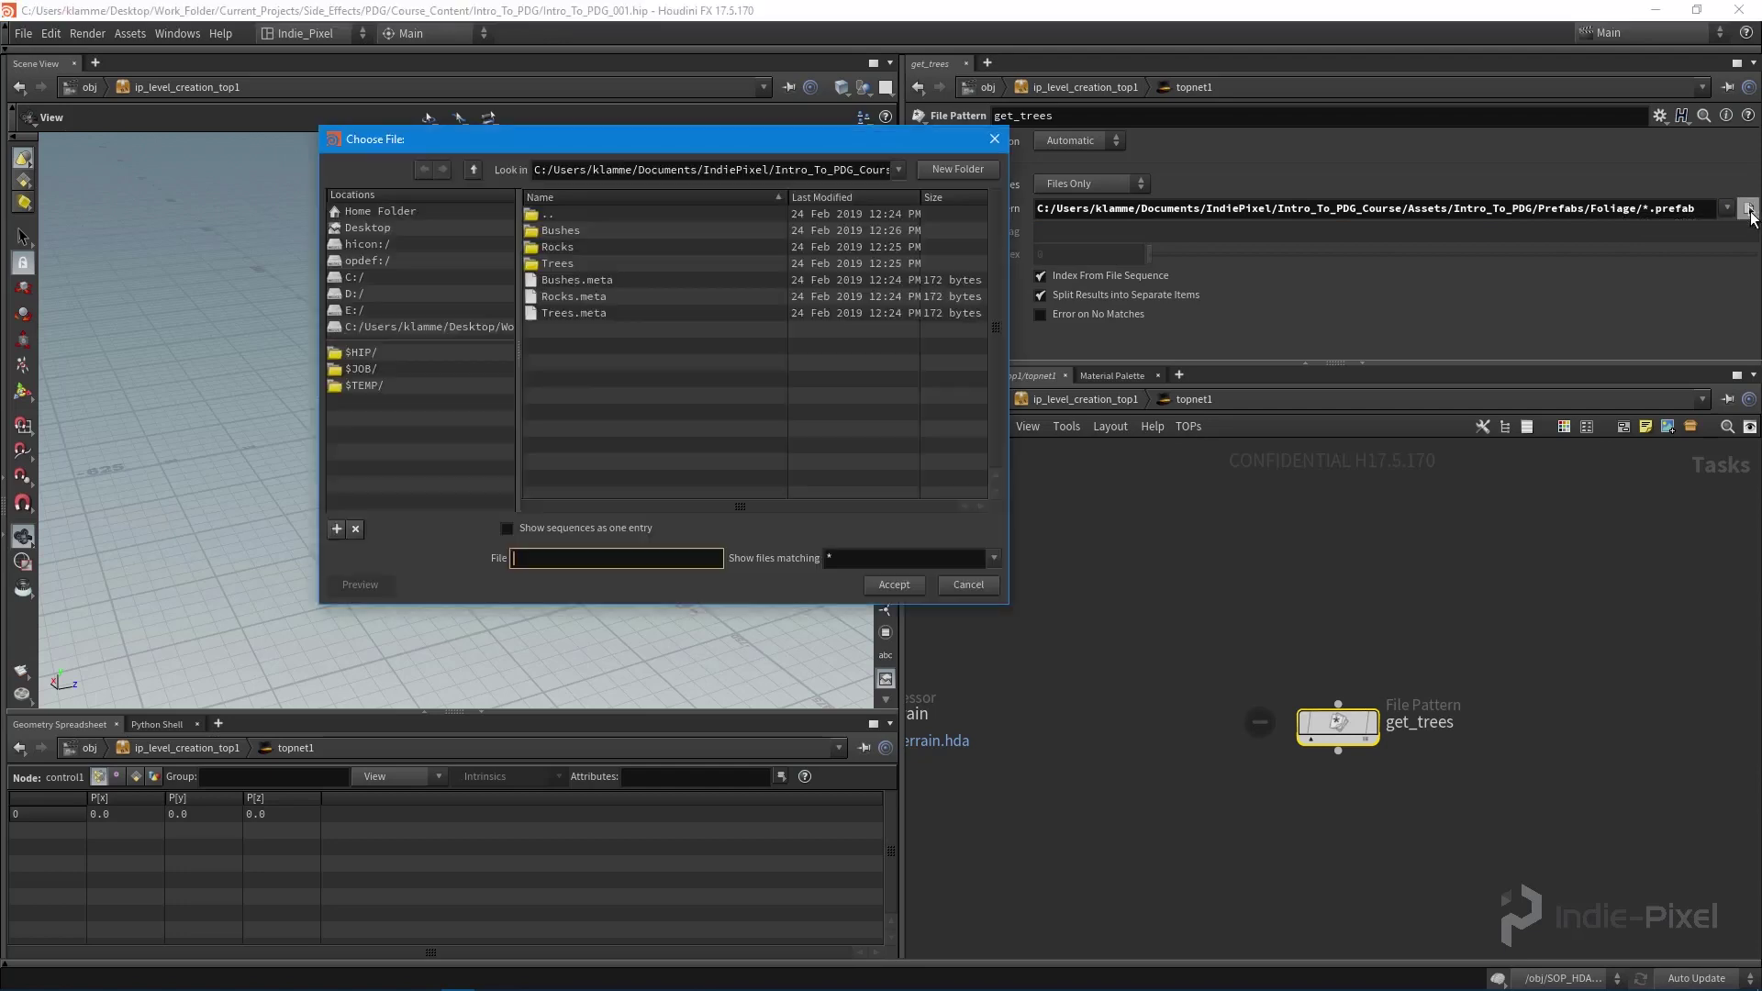
{"action": "left_click_drag", "start_coordinate": [684, 147], "coordinate": [669, 188]}
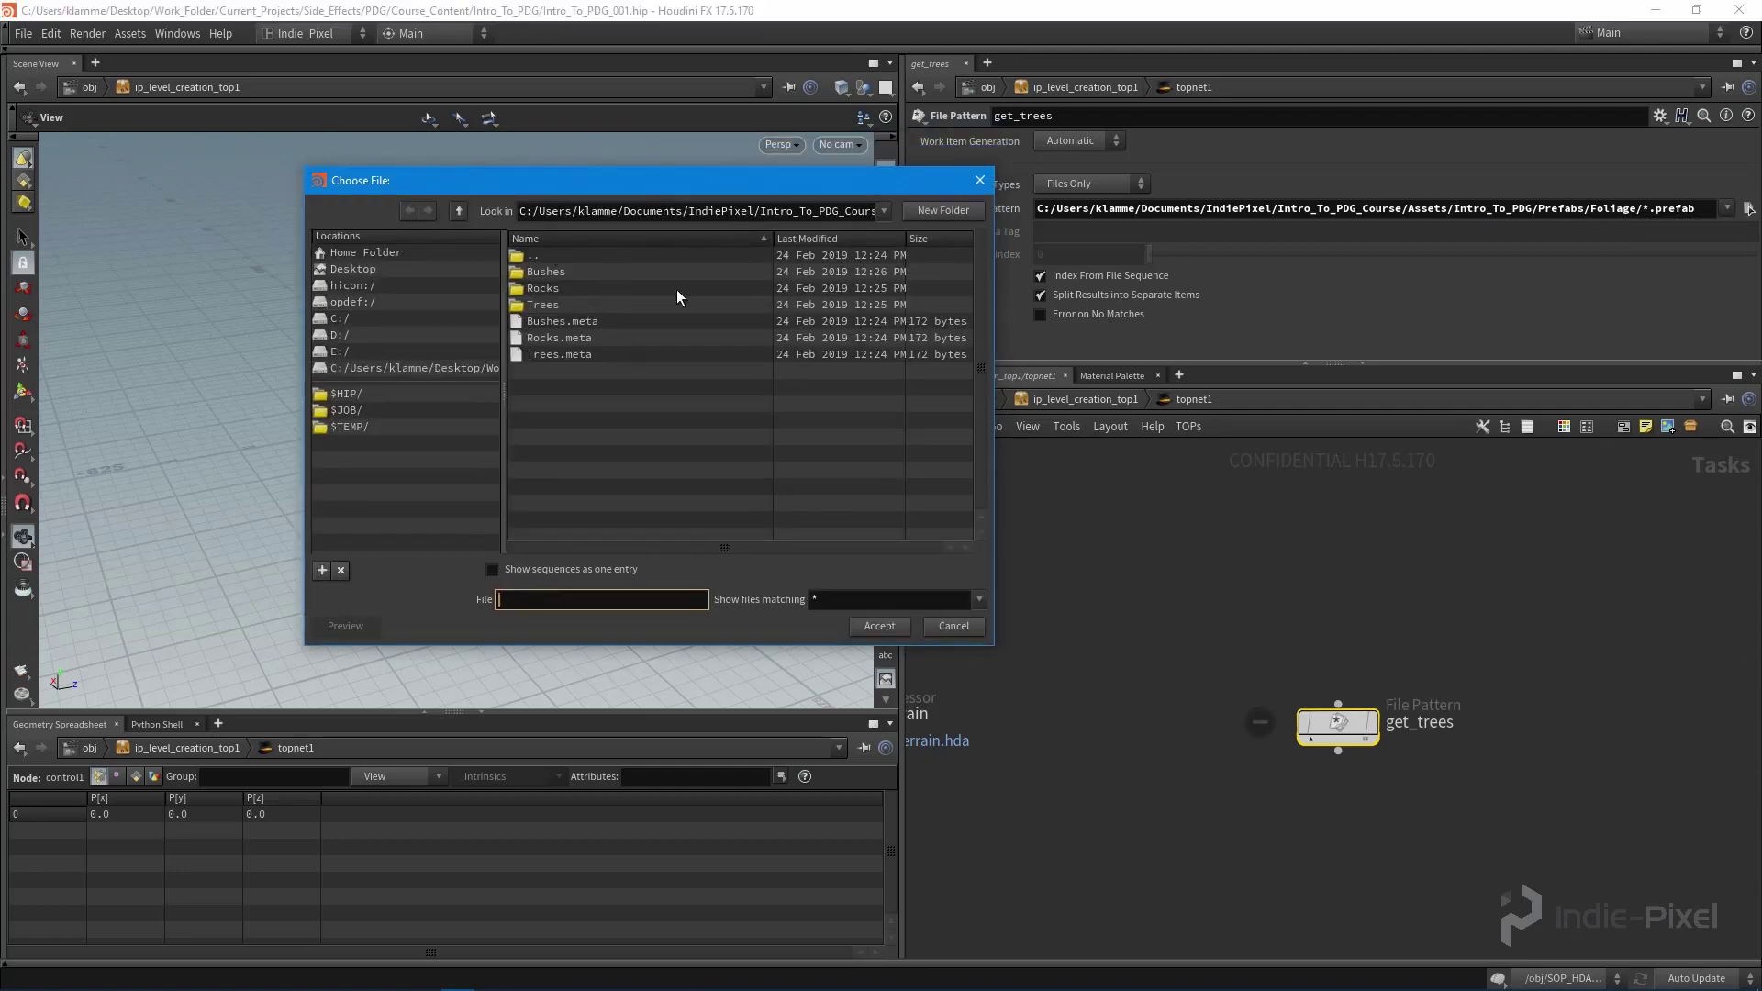
{"action": "double_click", "coordinate": [544, 307]}
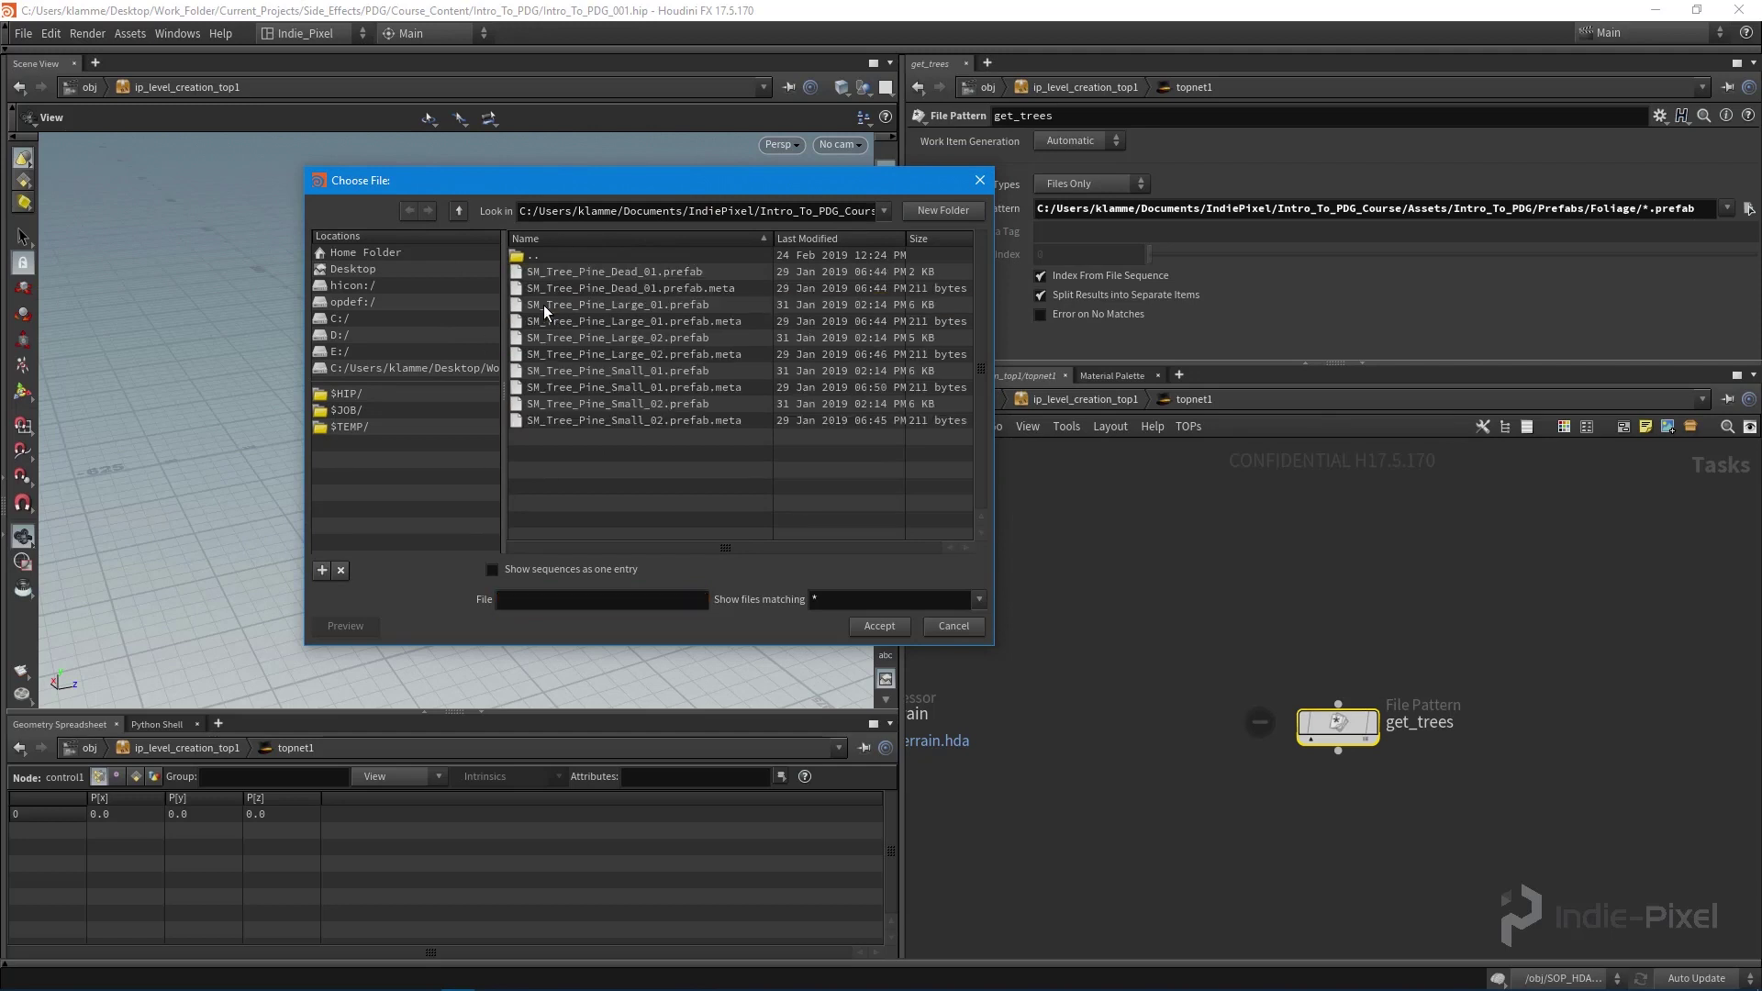
{"action": "double_click", "coordinate": [528, 256]}
{"action": "left_click", "coordinate": [954, 626]}
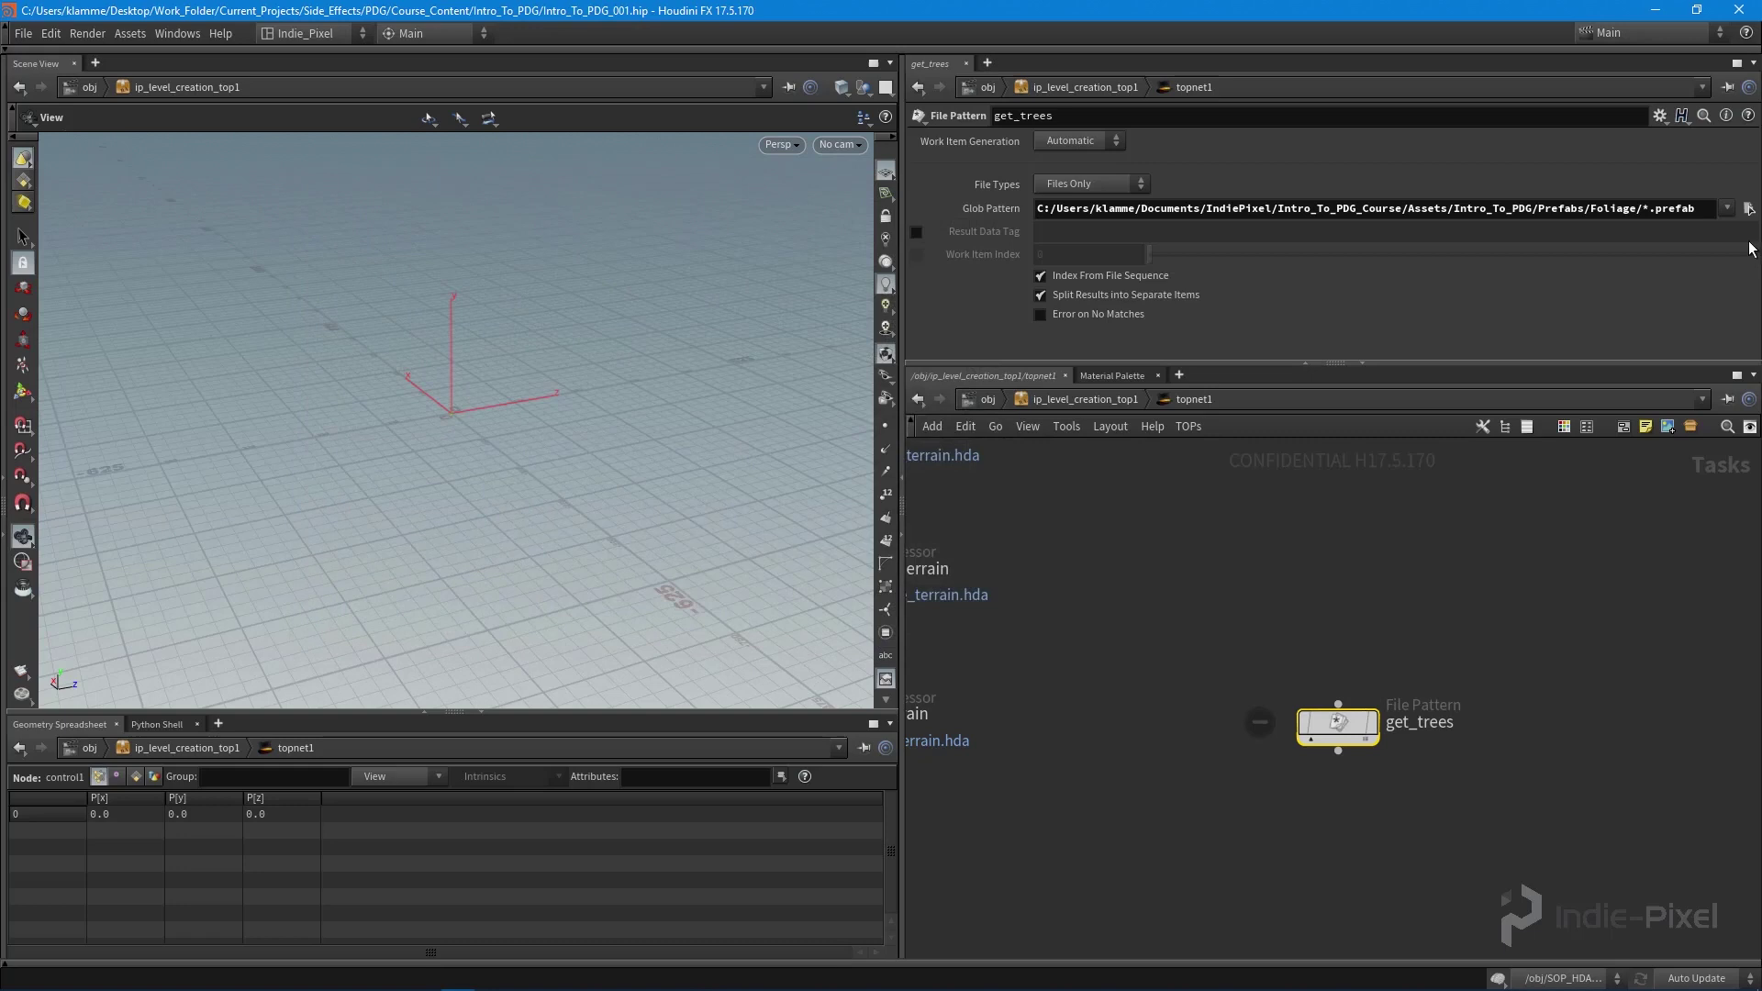
- Insert 'Trees/' after Foliage/ in the Glob Pattern and recheck the folder
{"action": "left_click", "coordinate": [1644, 210]}
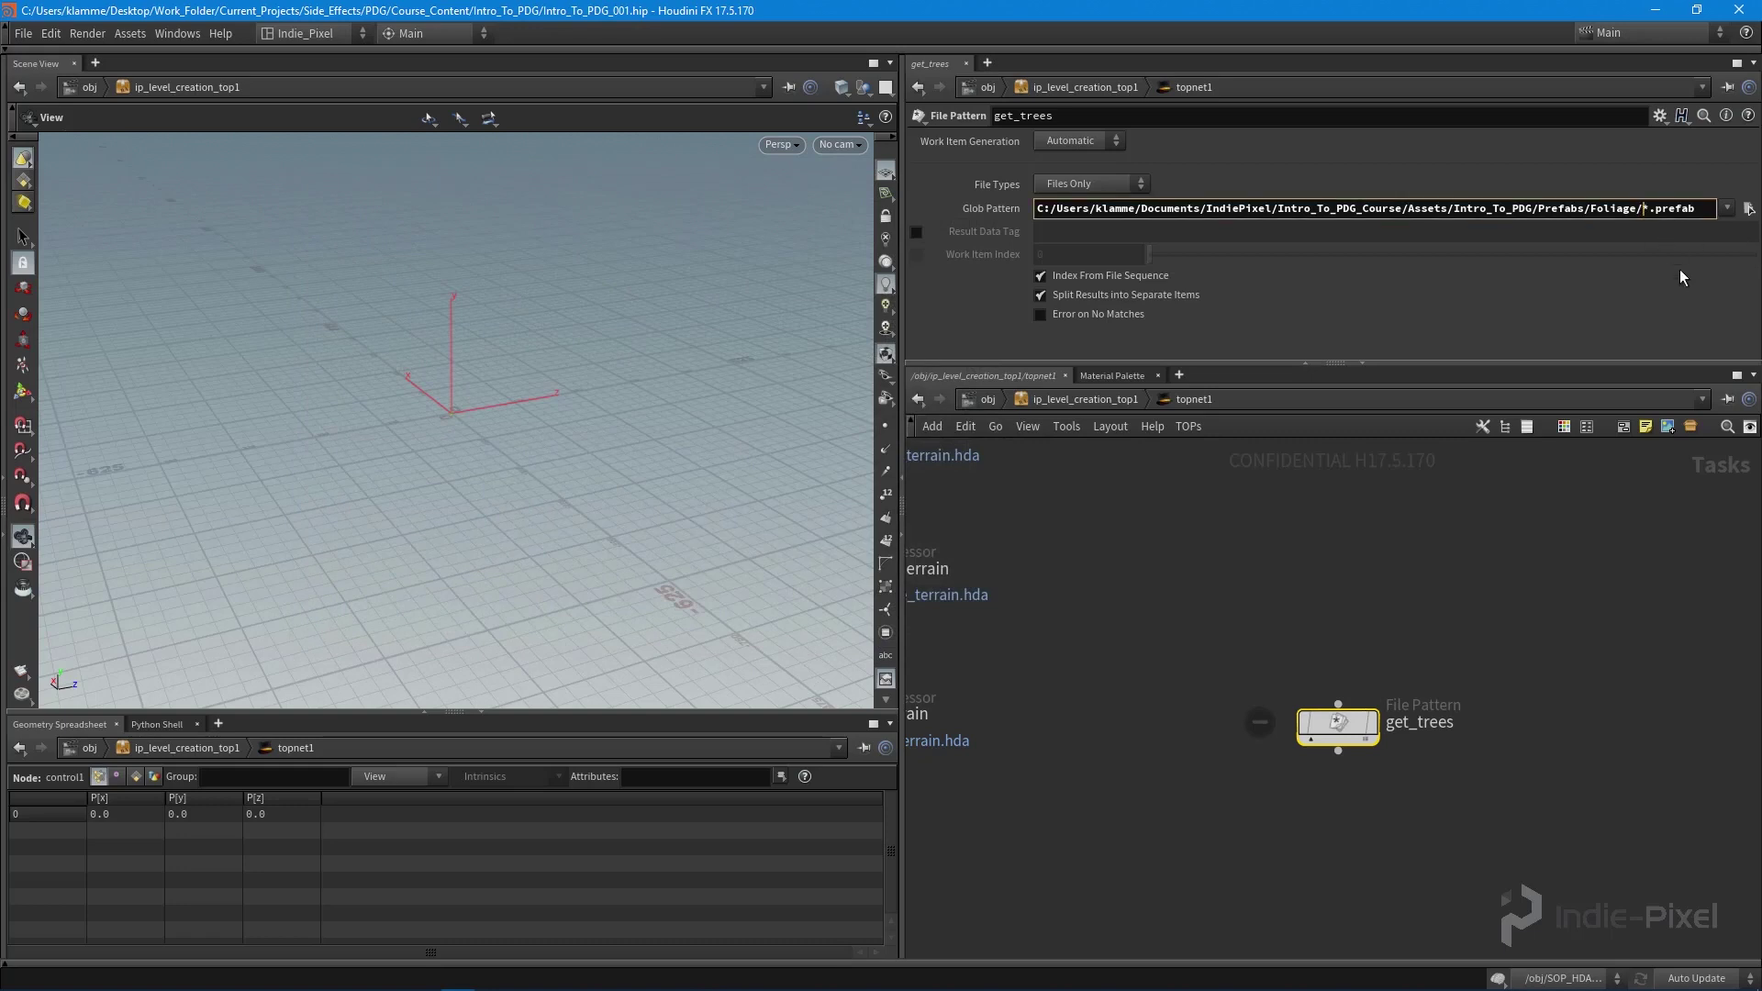
{"action": "type", "text": "Trees/"}
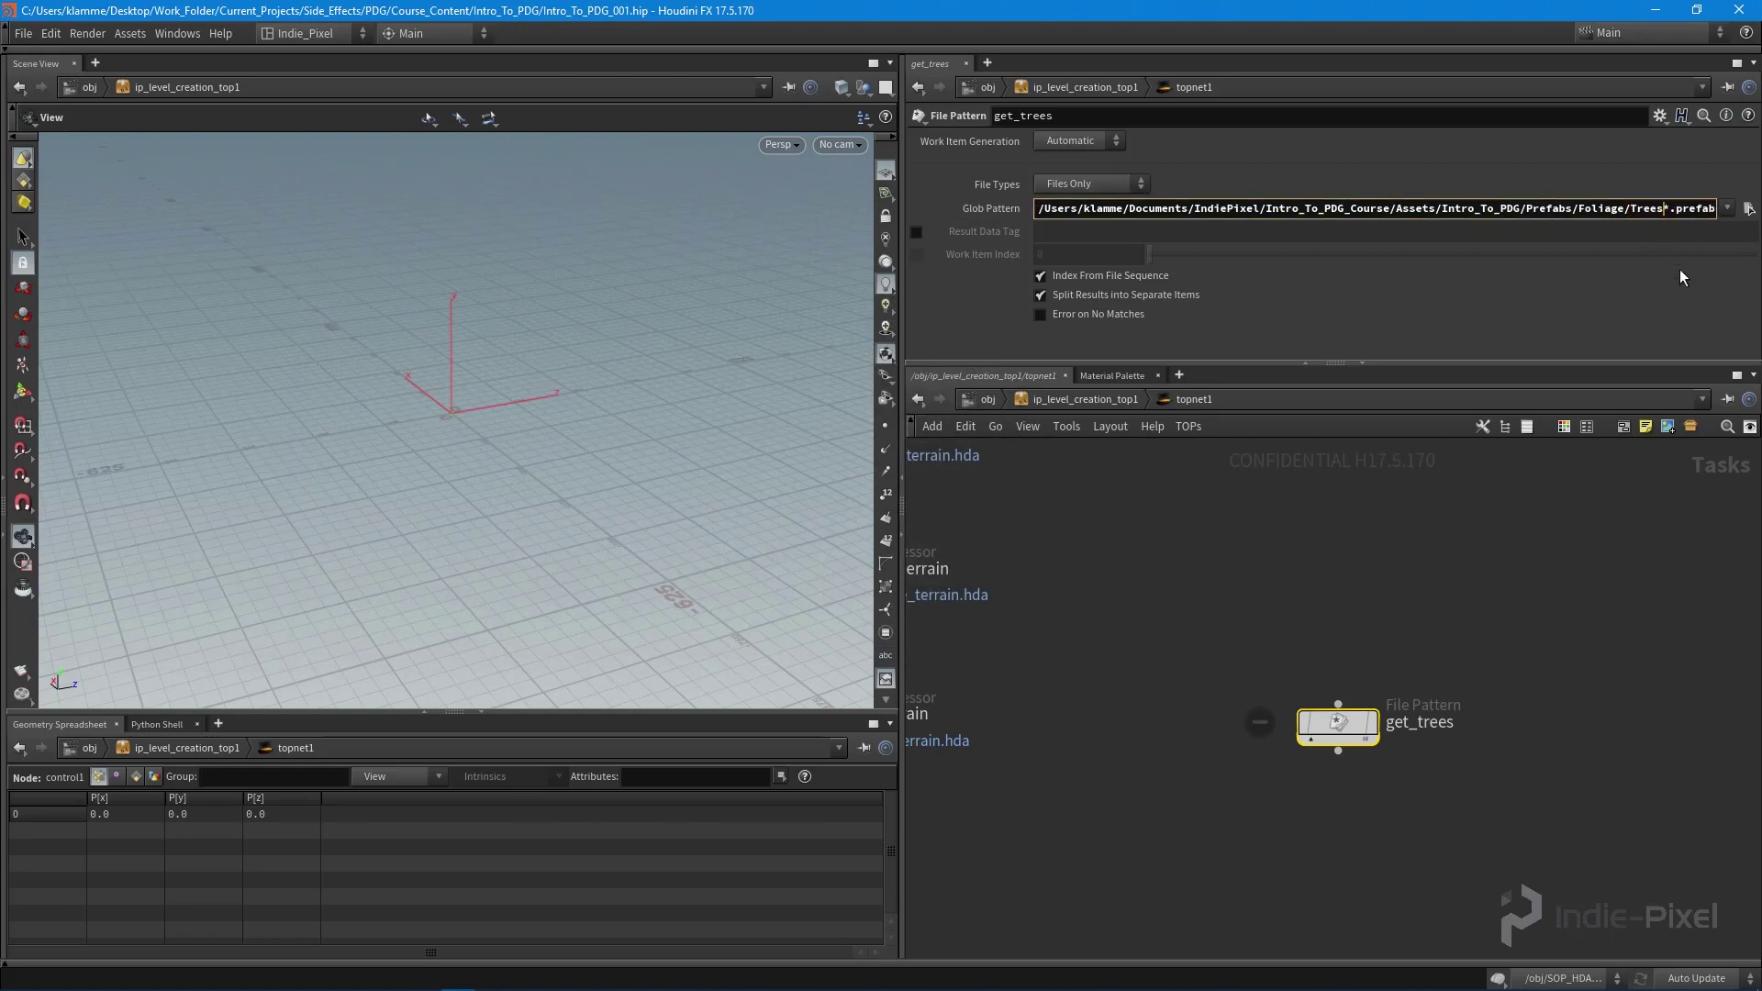
{"action": "left_click", "coordinate": [1749, 208]}
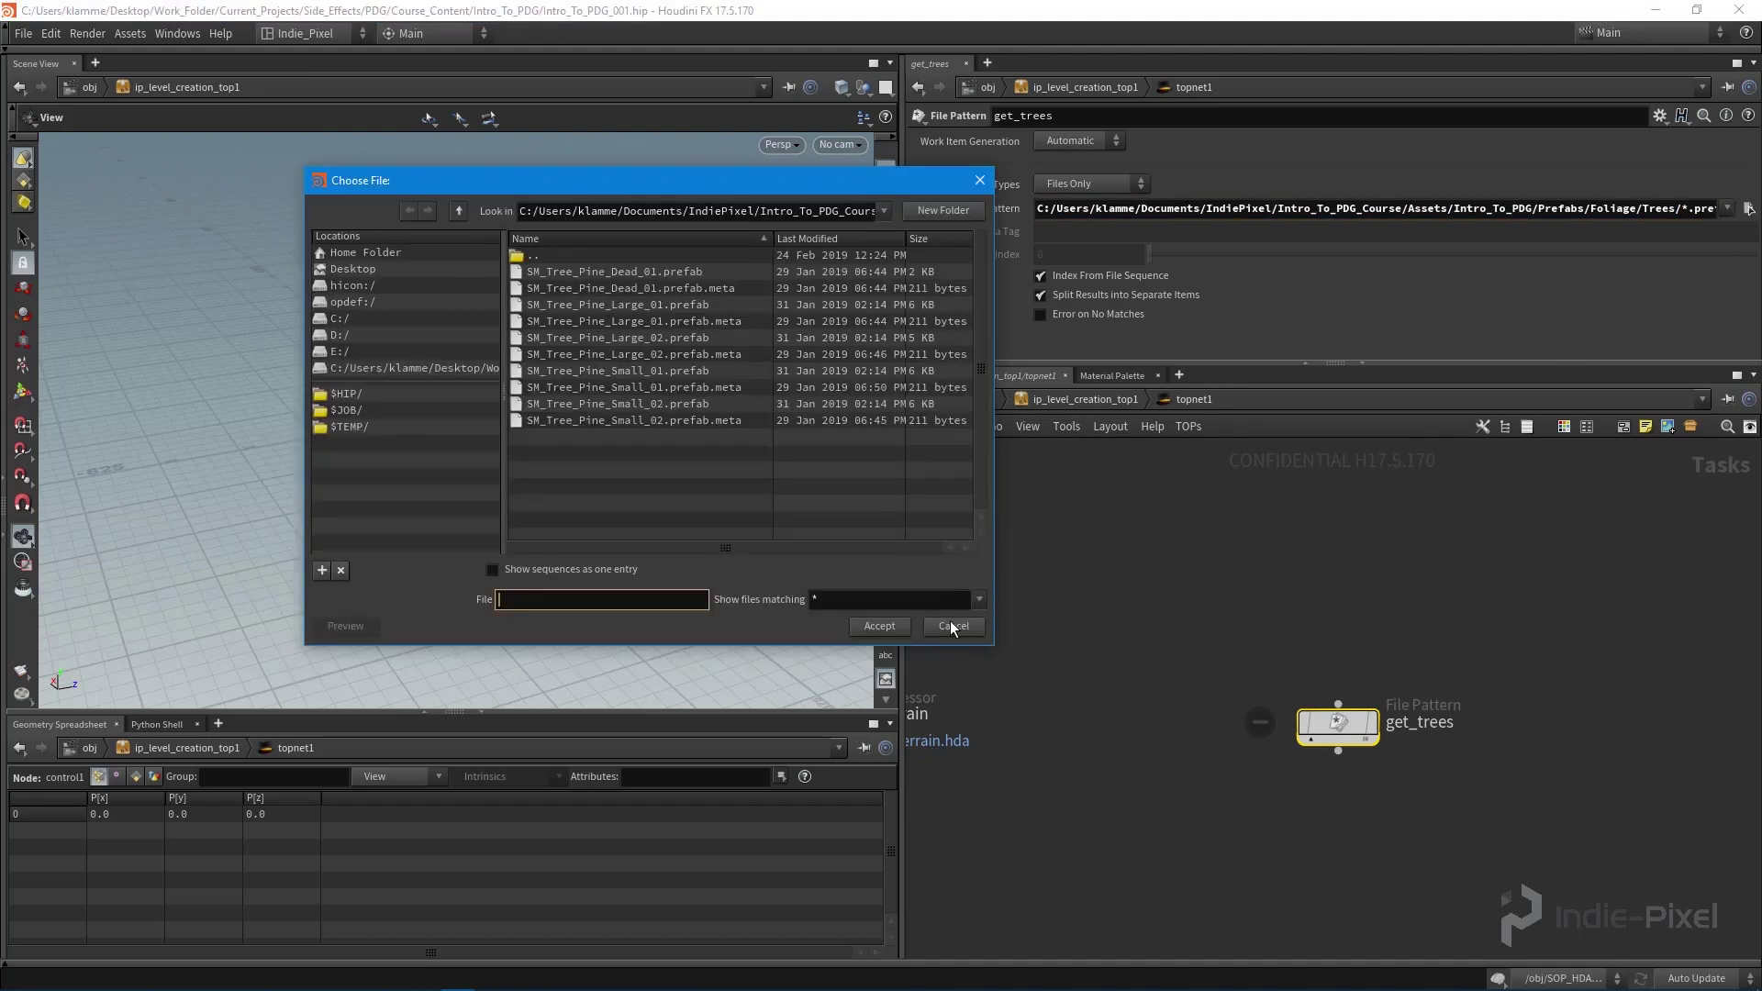
{"action": "left_click", "coordinate": [953, 628]}
- Cook get_trees and inspect its first three pine tree prefab work items
{"action": "right_click", "coordinate": [1331, 715]}
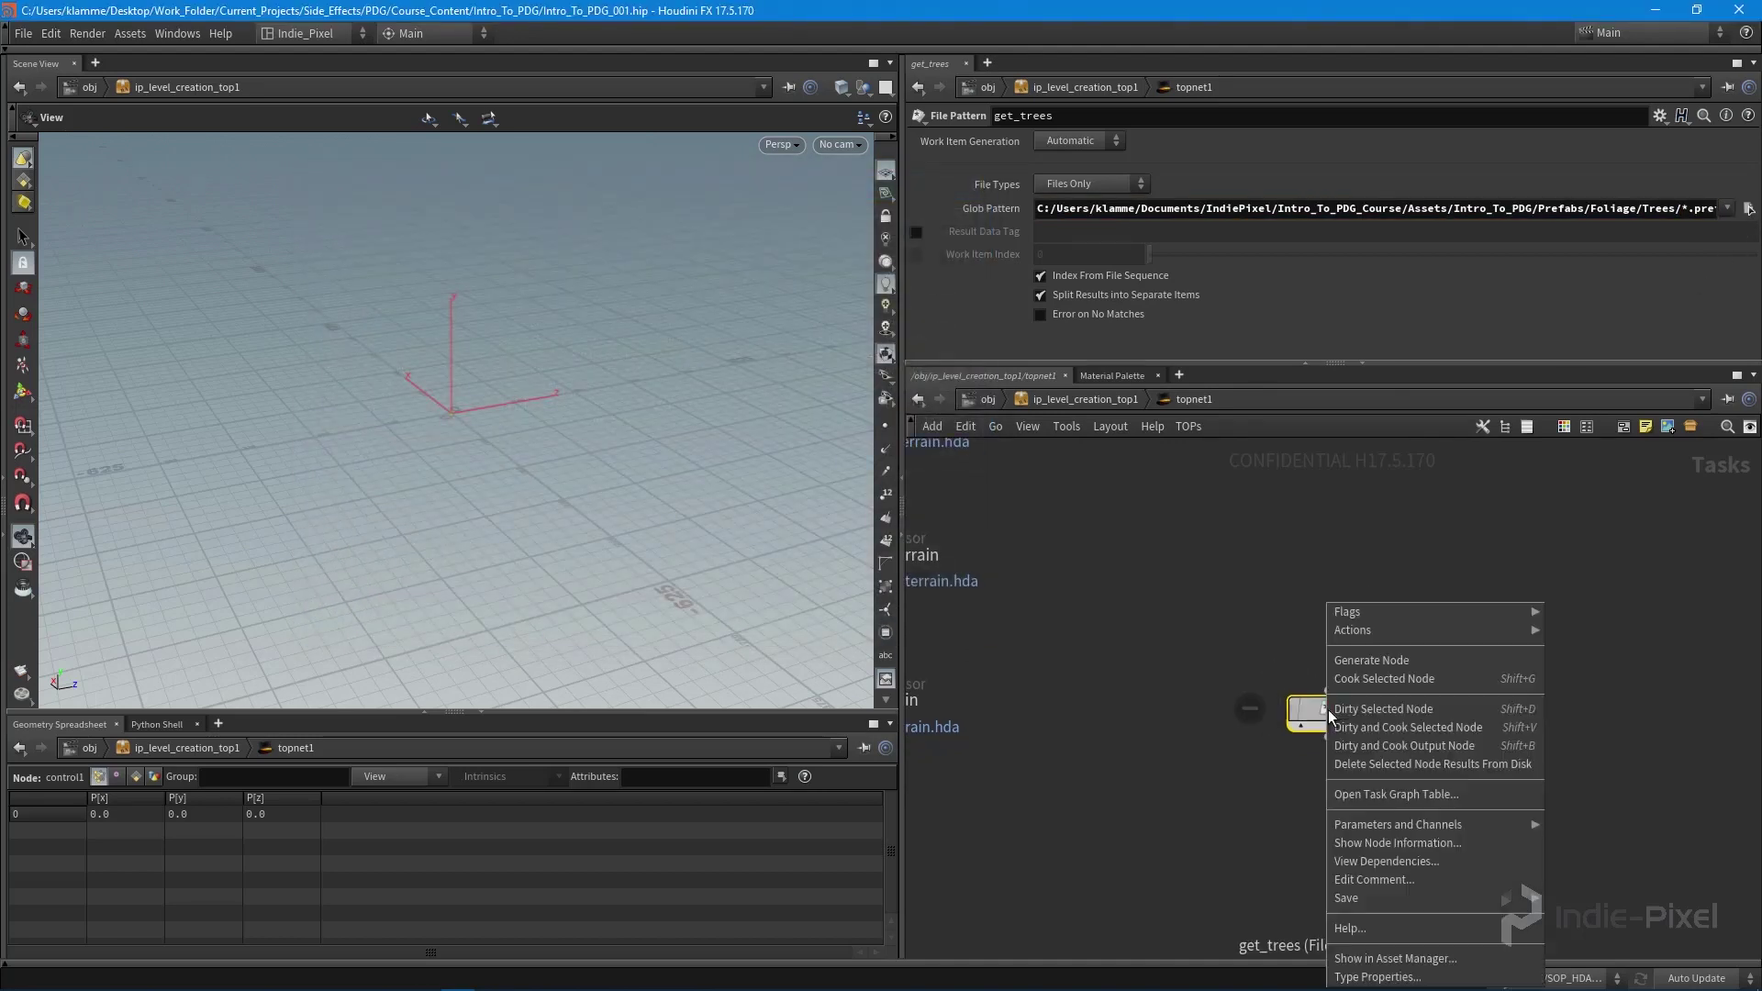
{"action": "left_click", "coordinate": [1386, 680]}
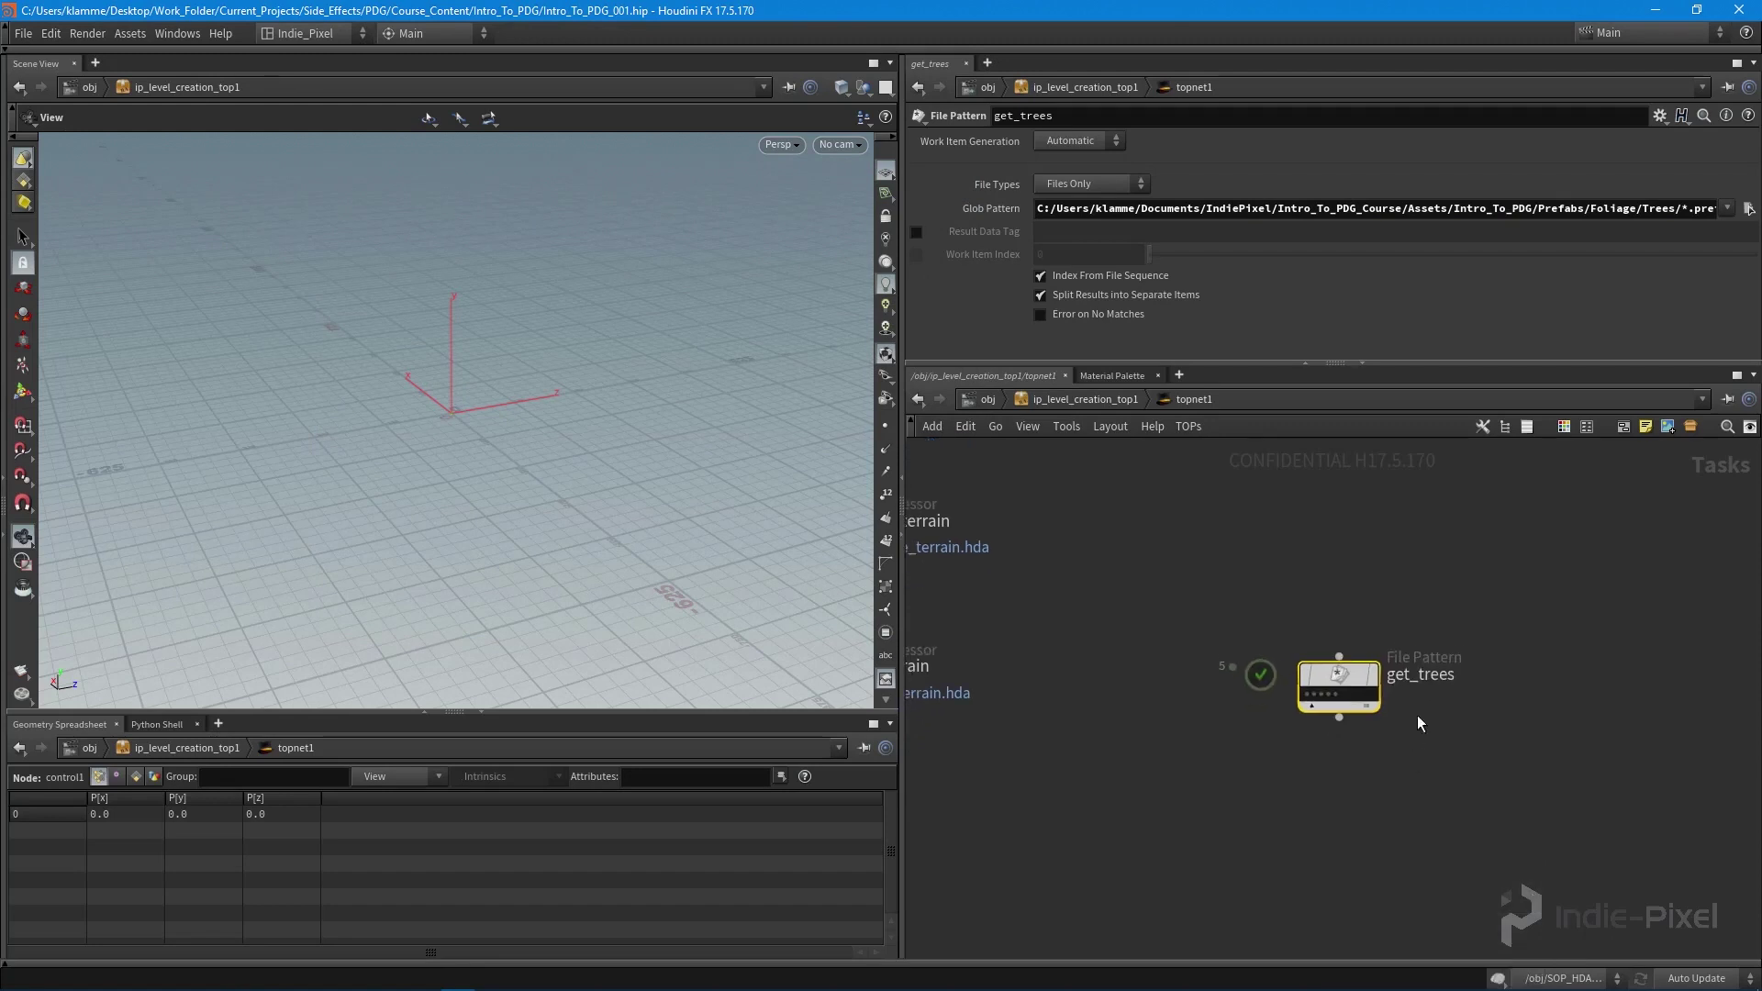
{"action": "scroll", "coordinate": [1317, 727], "scroll_direction": "up", "scroll_amount": 5}
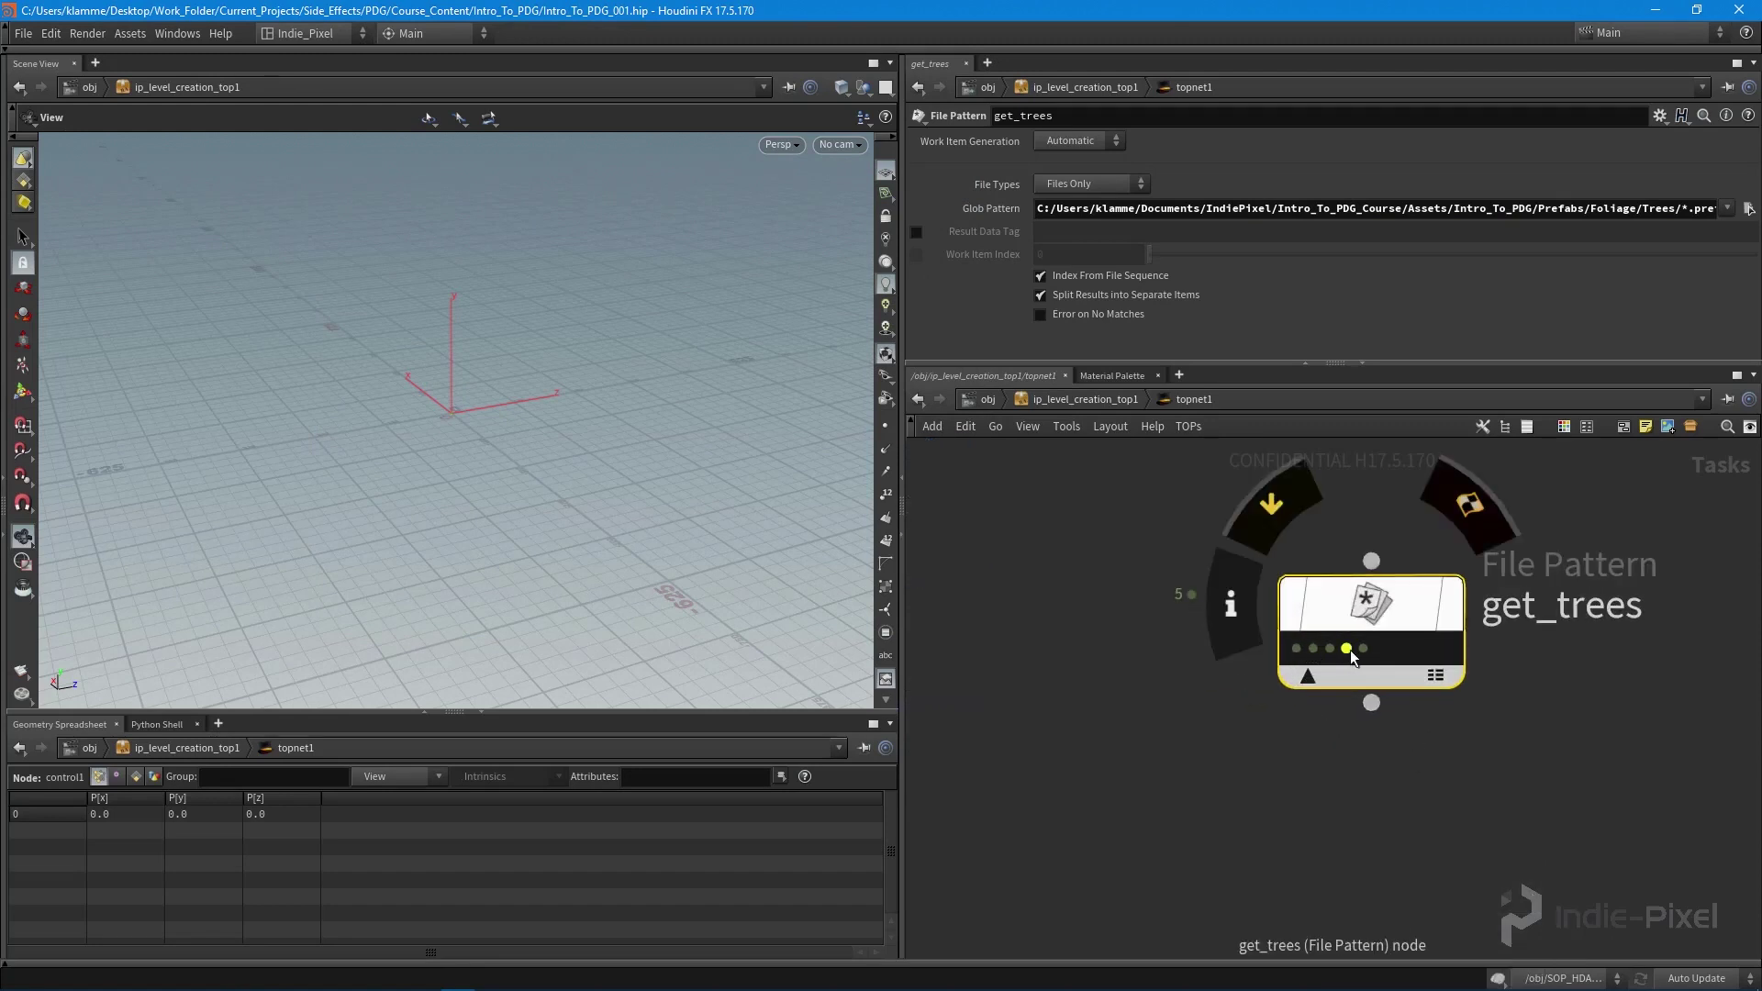
{"action": "left_click", "coordinate": [1298, 650]}
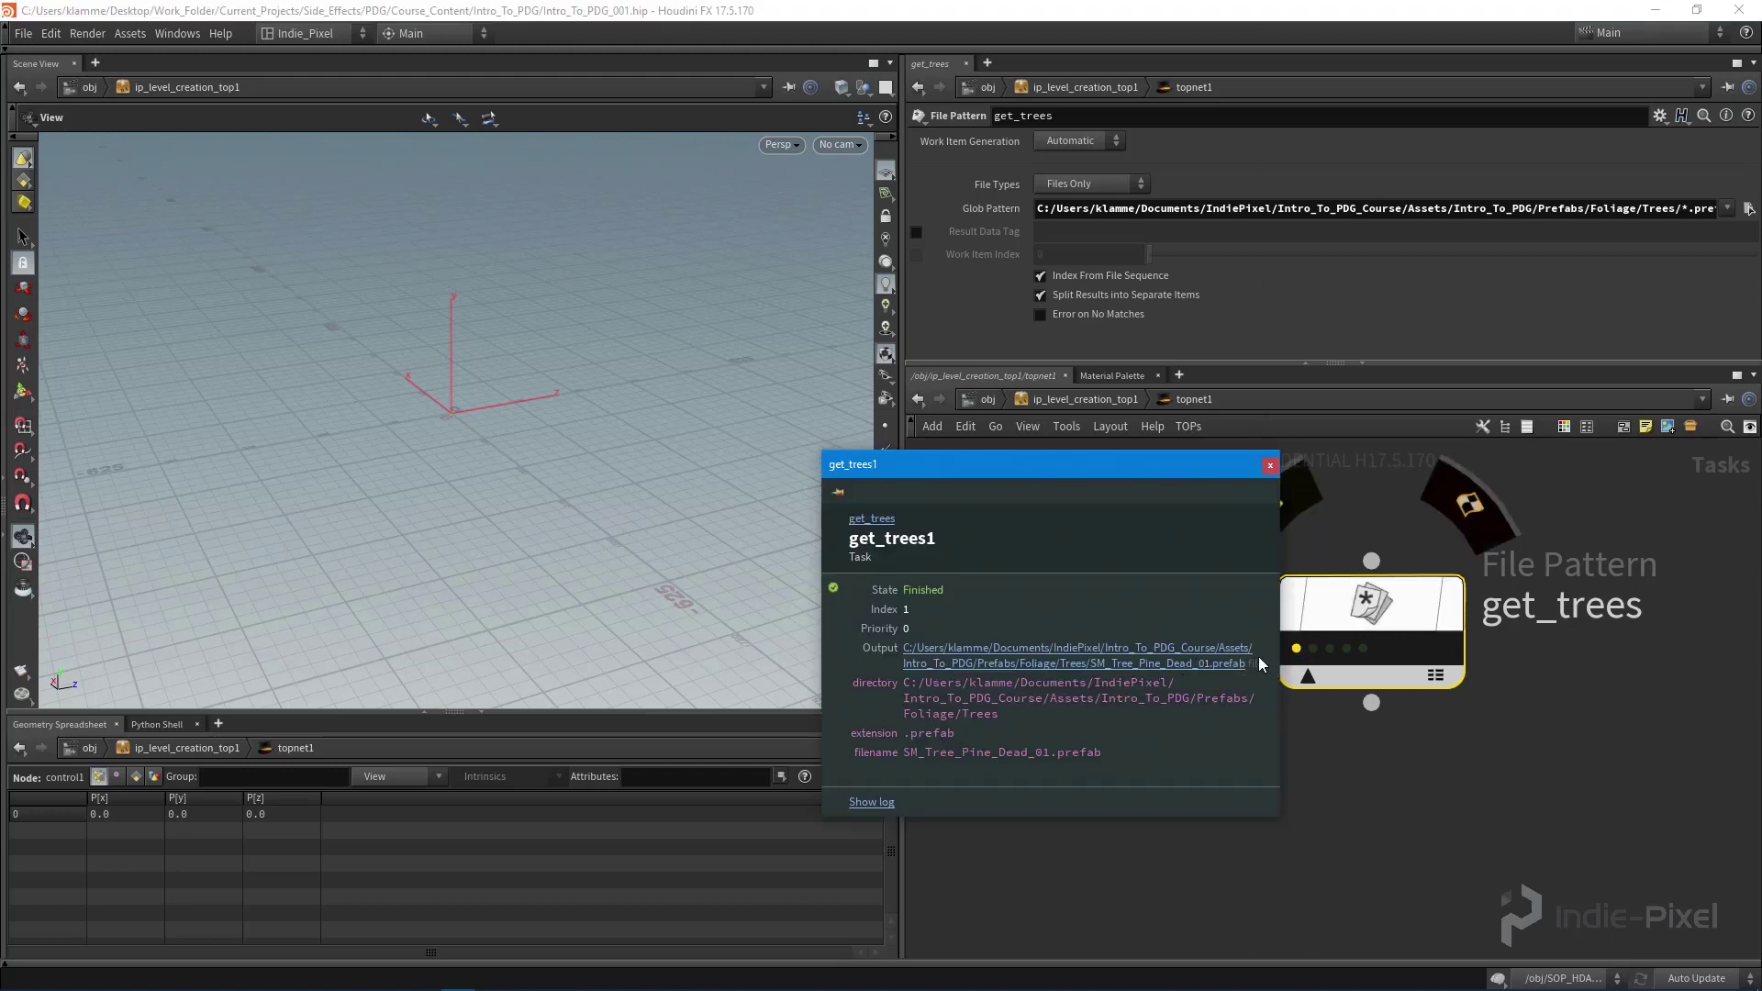
{"action": "left_click", "coordinate": [1314, 648]}
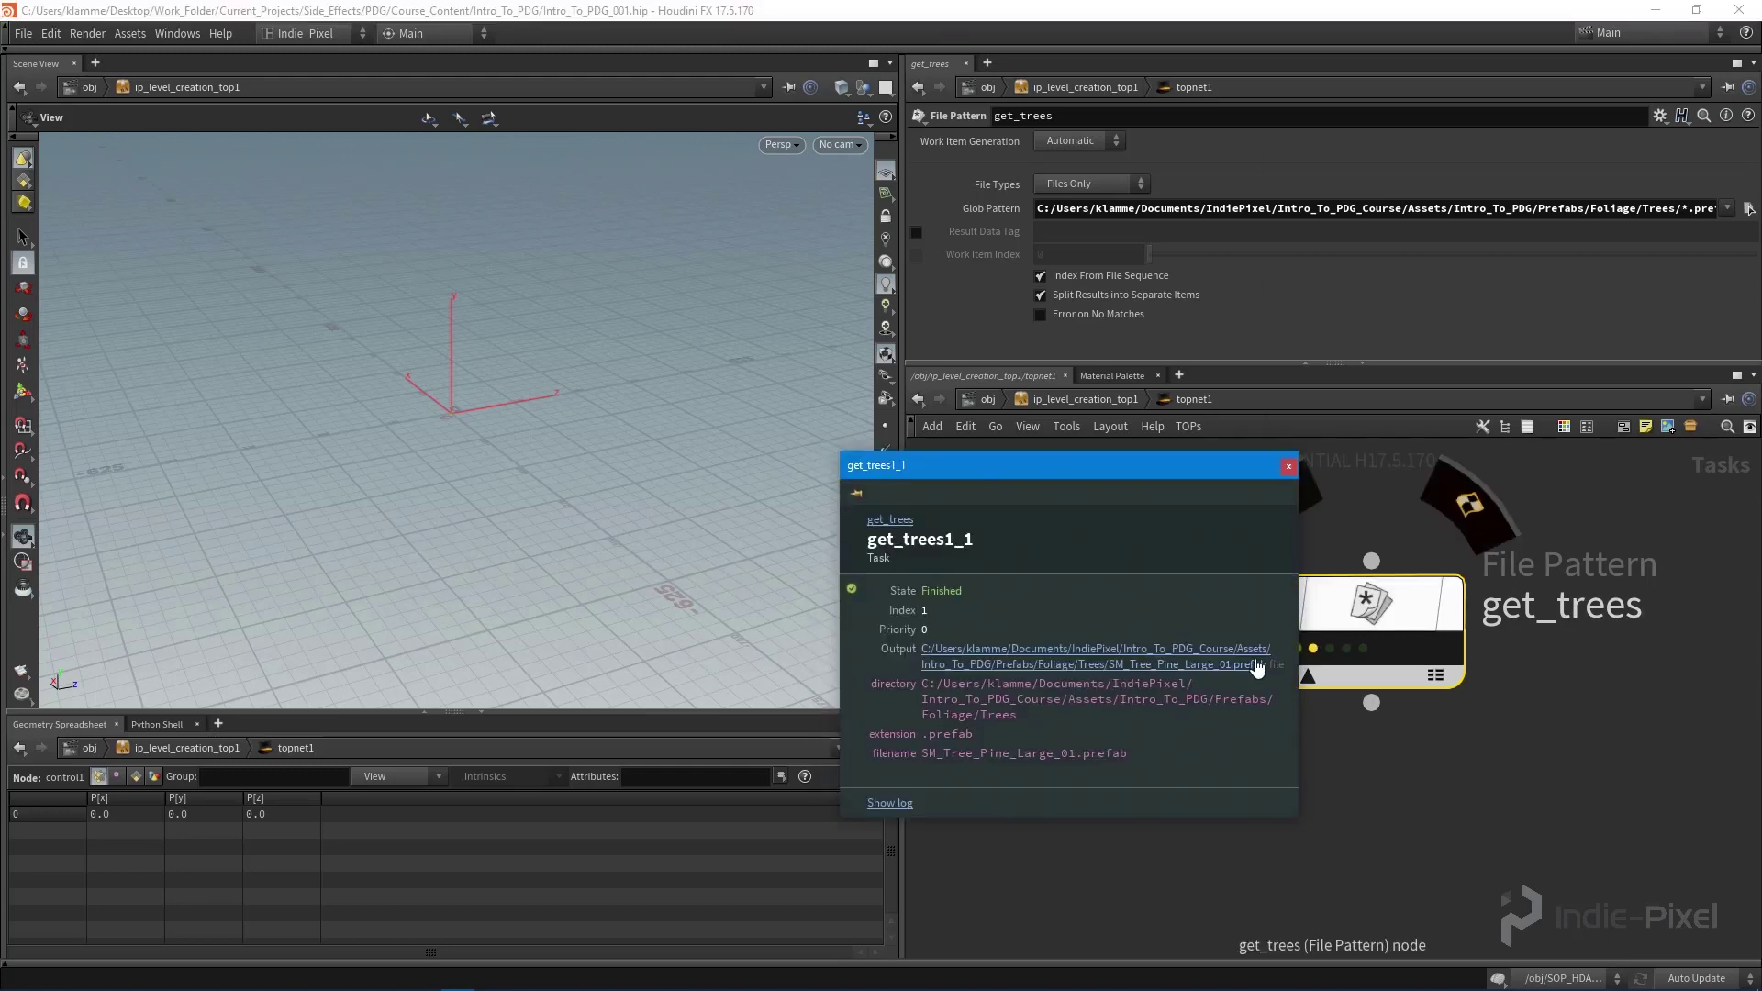
{"action": "left_click", "coordinate": [1330, 648]}
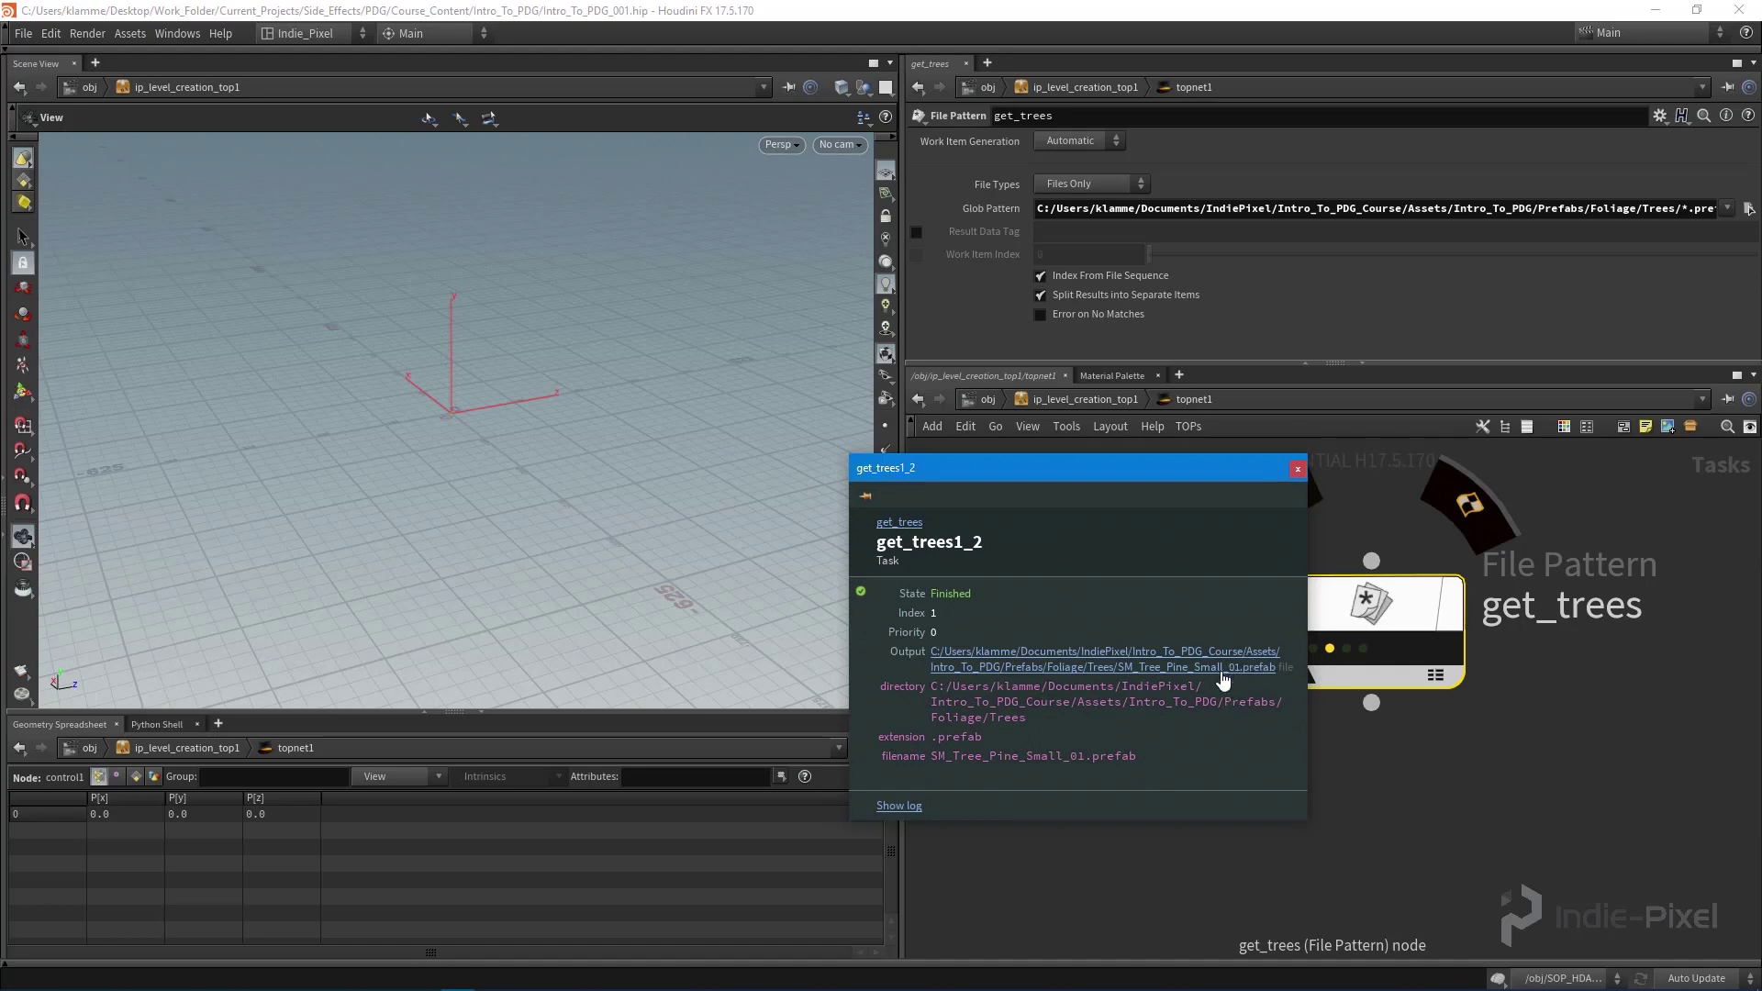
{"action": "left_click", "coordinate": [1298, 469]}
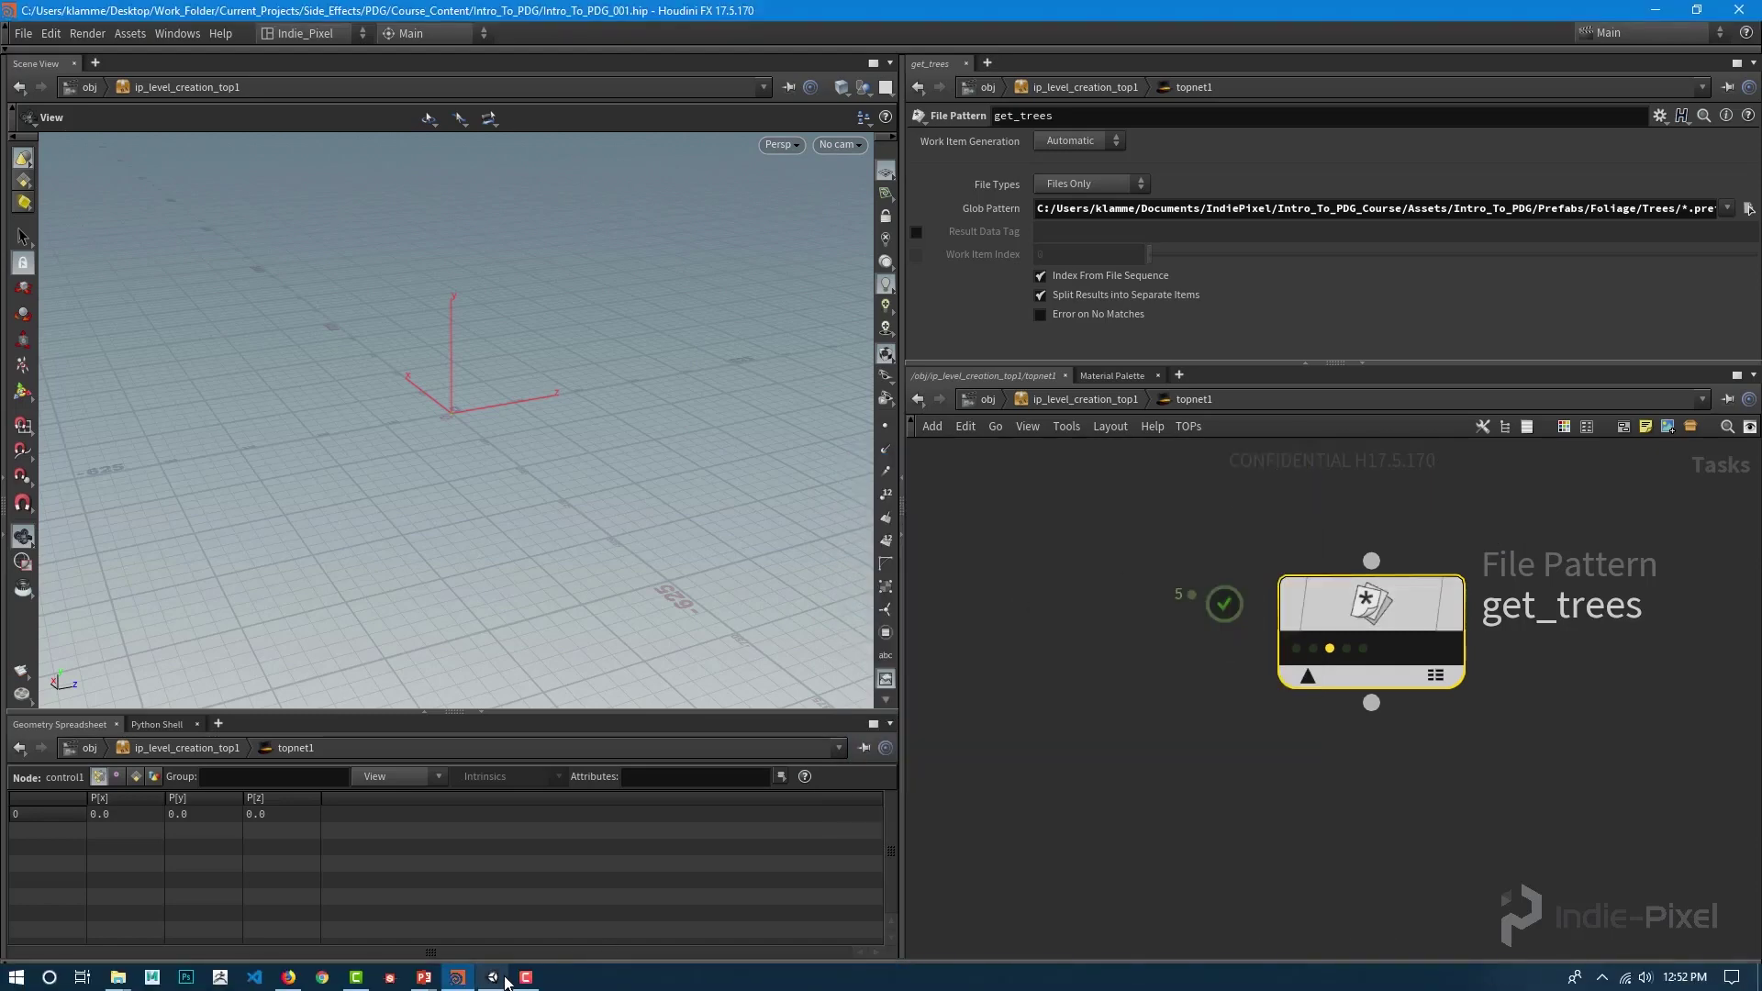
{"action": "left_click", "coordinate": [492, 978]}
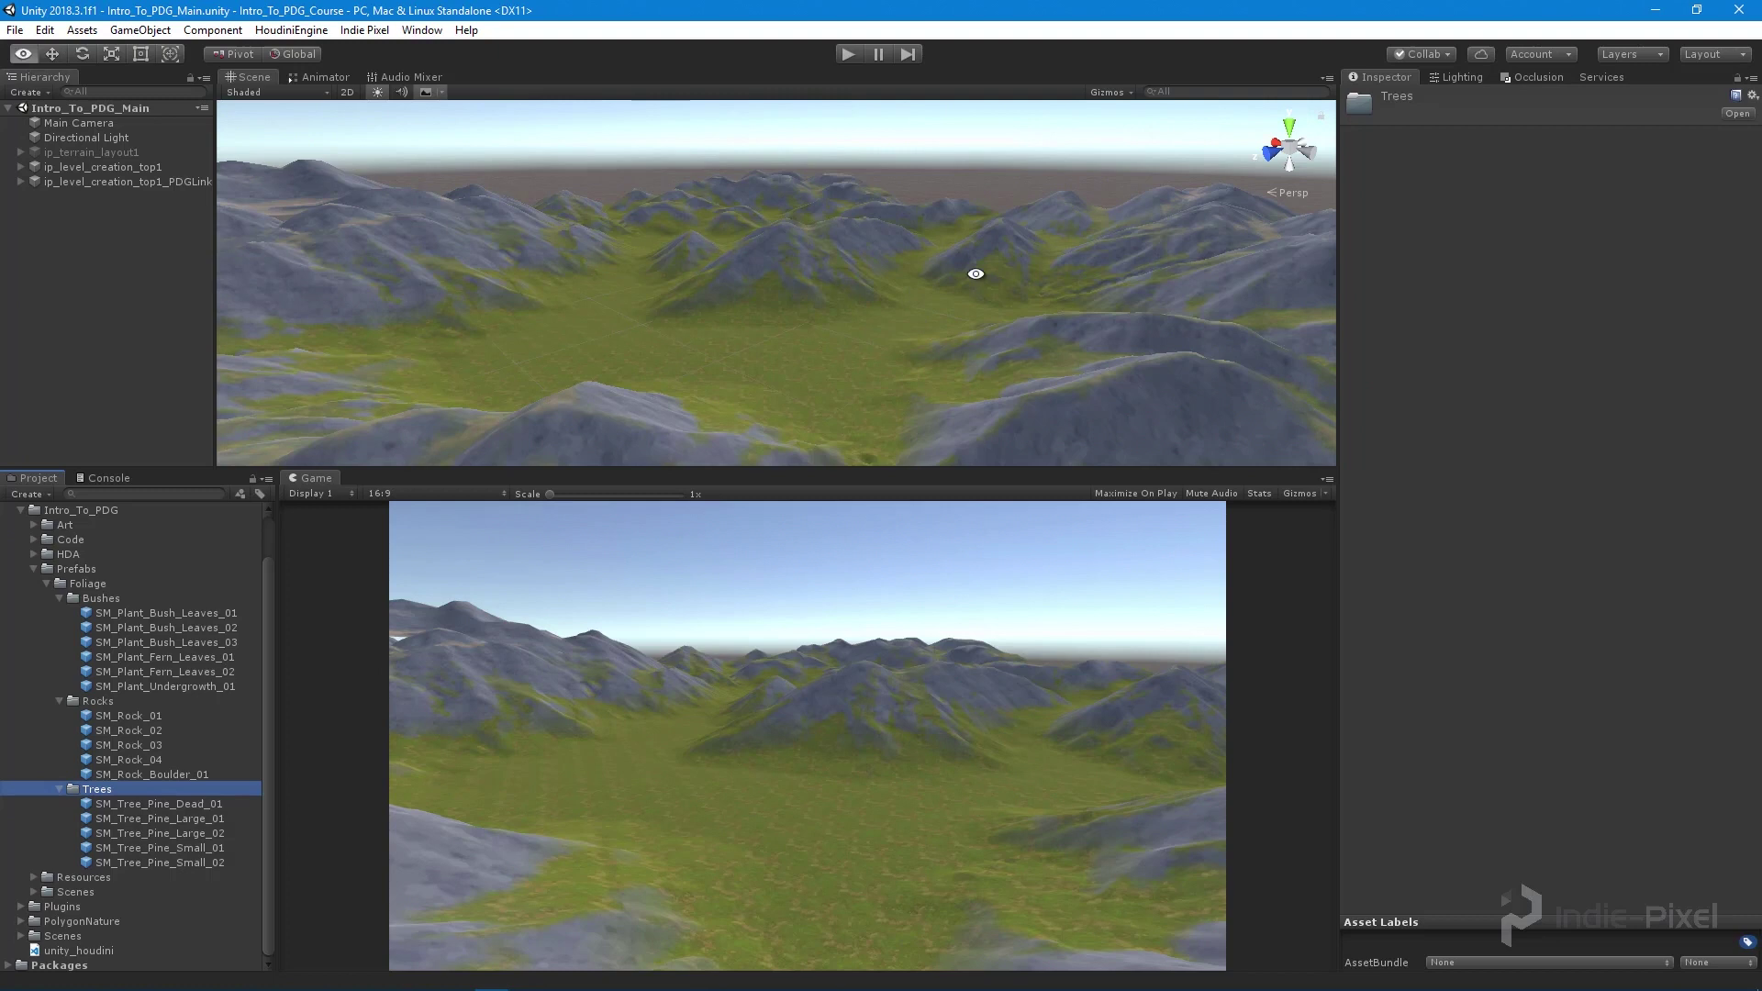
{"action": "left_click_drag", "start_coordinate": [976, 271], "coordinate": [638, 200], "text": "alt"}
{"action": "left_click_drag", "start_coordinate": [637, 299], "coordinate": [845, 850], "text": "alt"}
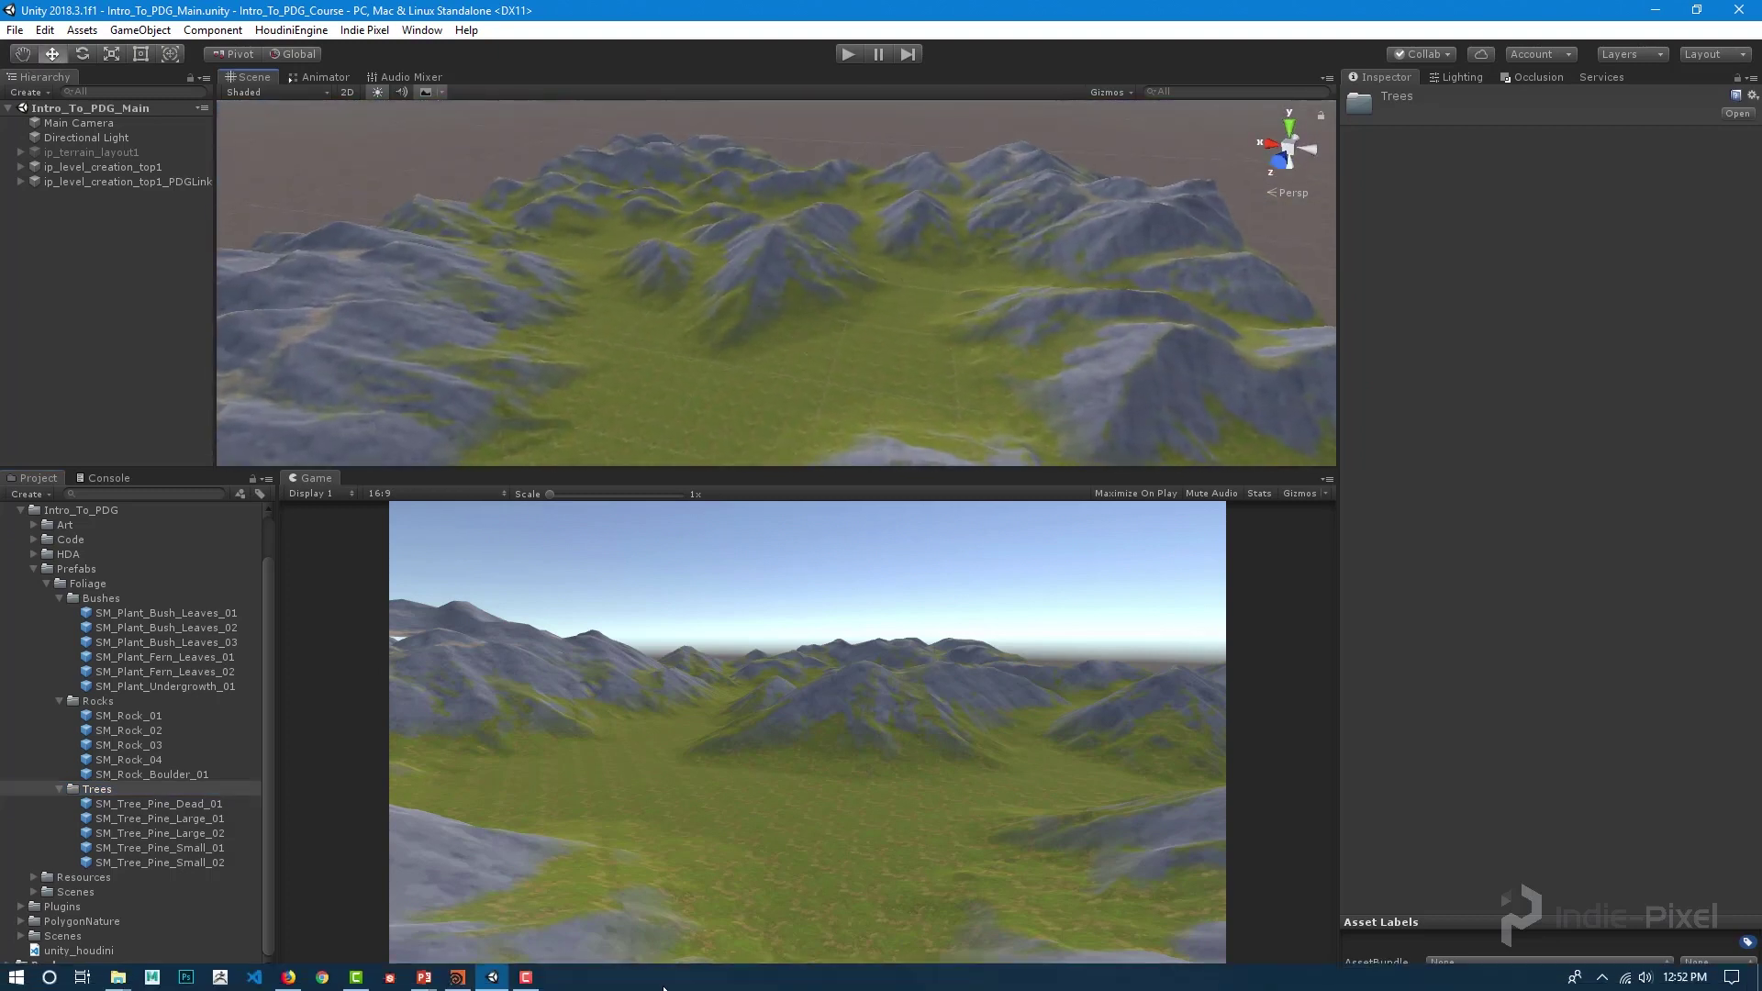
{"action": "left_click", "coordinate": [458, 978]}
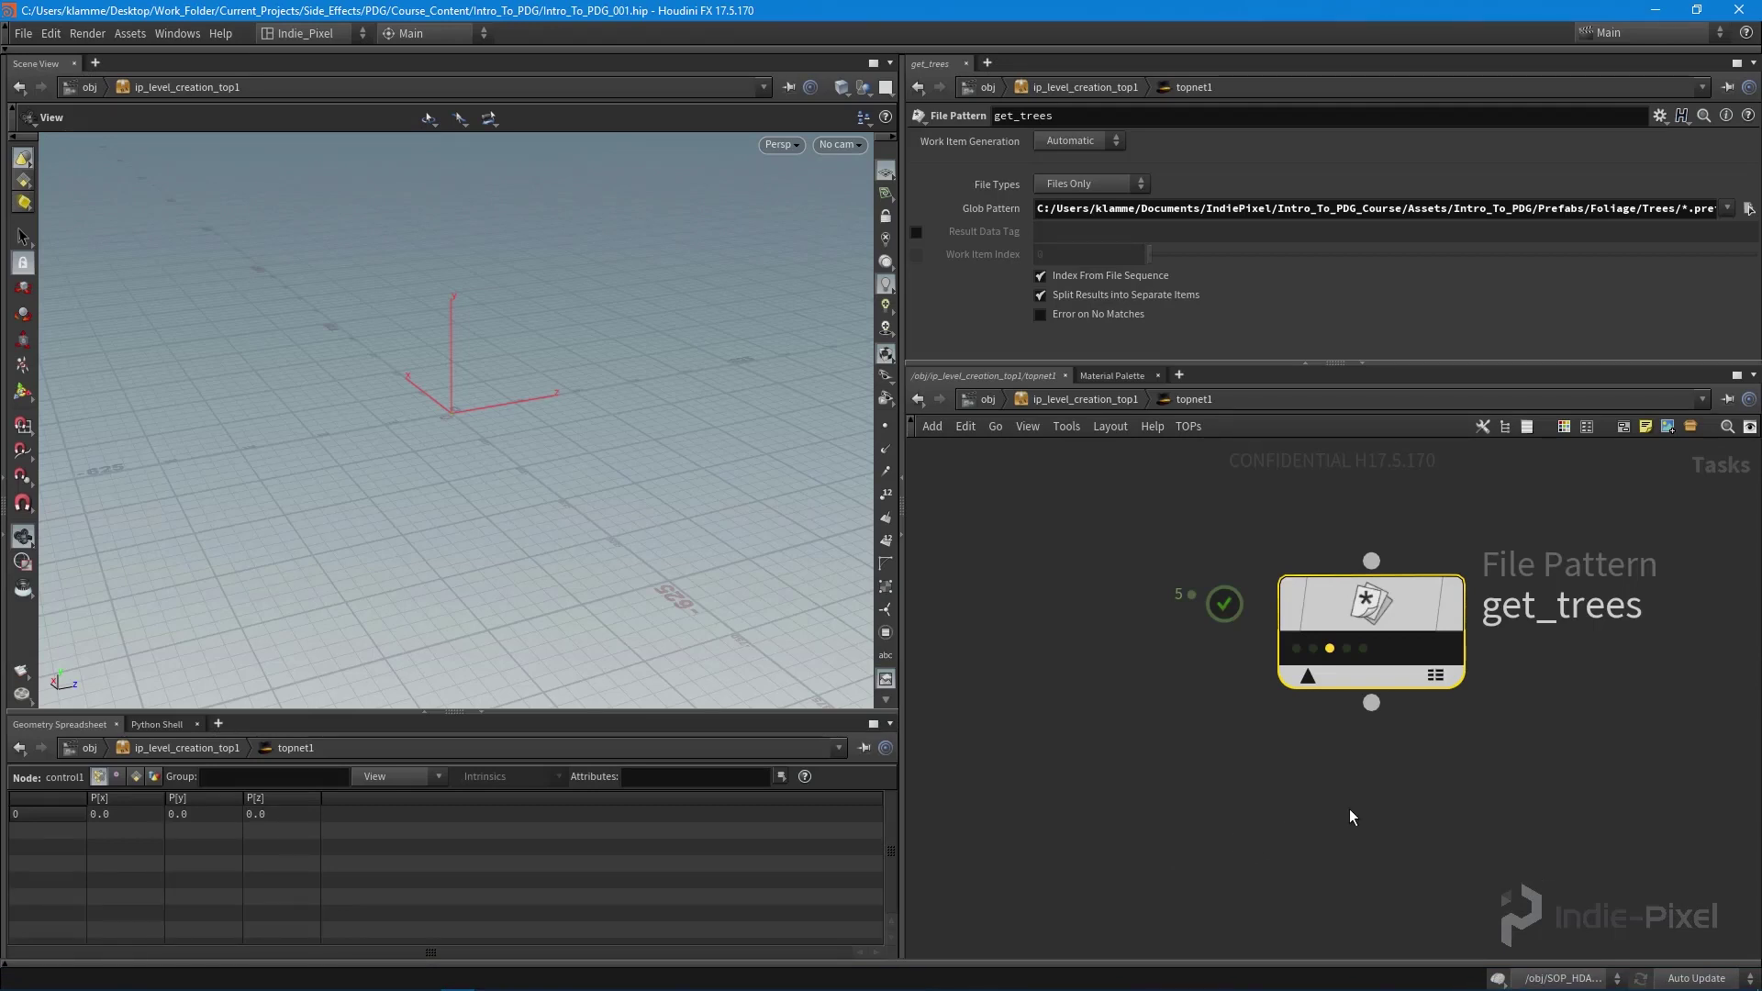
- Turn off Split Results into Separate Items on get_trees and dirty-and-cook it
{"action": "left_click", "coordinate": [1040, 296]}
{"action": "right_click", "coordinate": [1341, 606]}
{"action": "left_click", "coordinate": [1384, 681]}
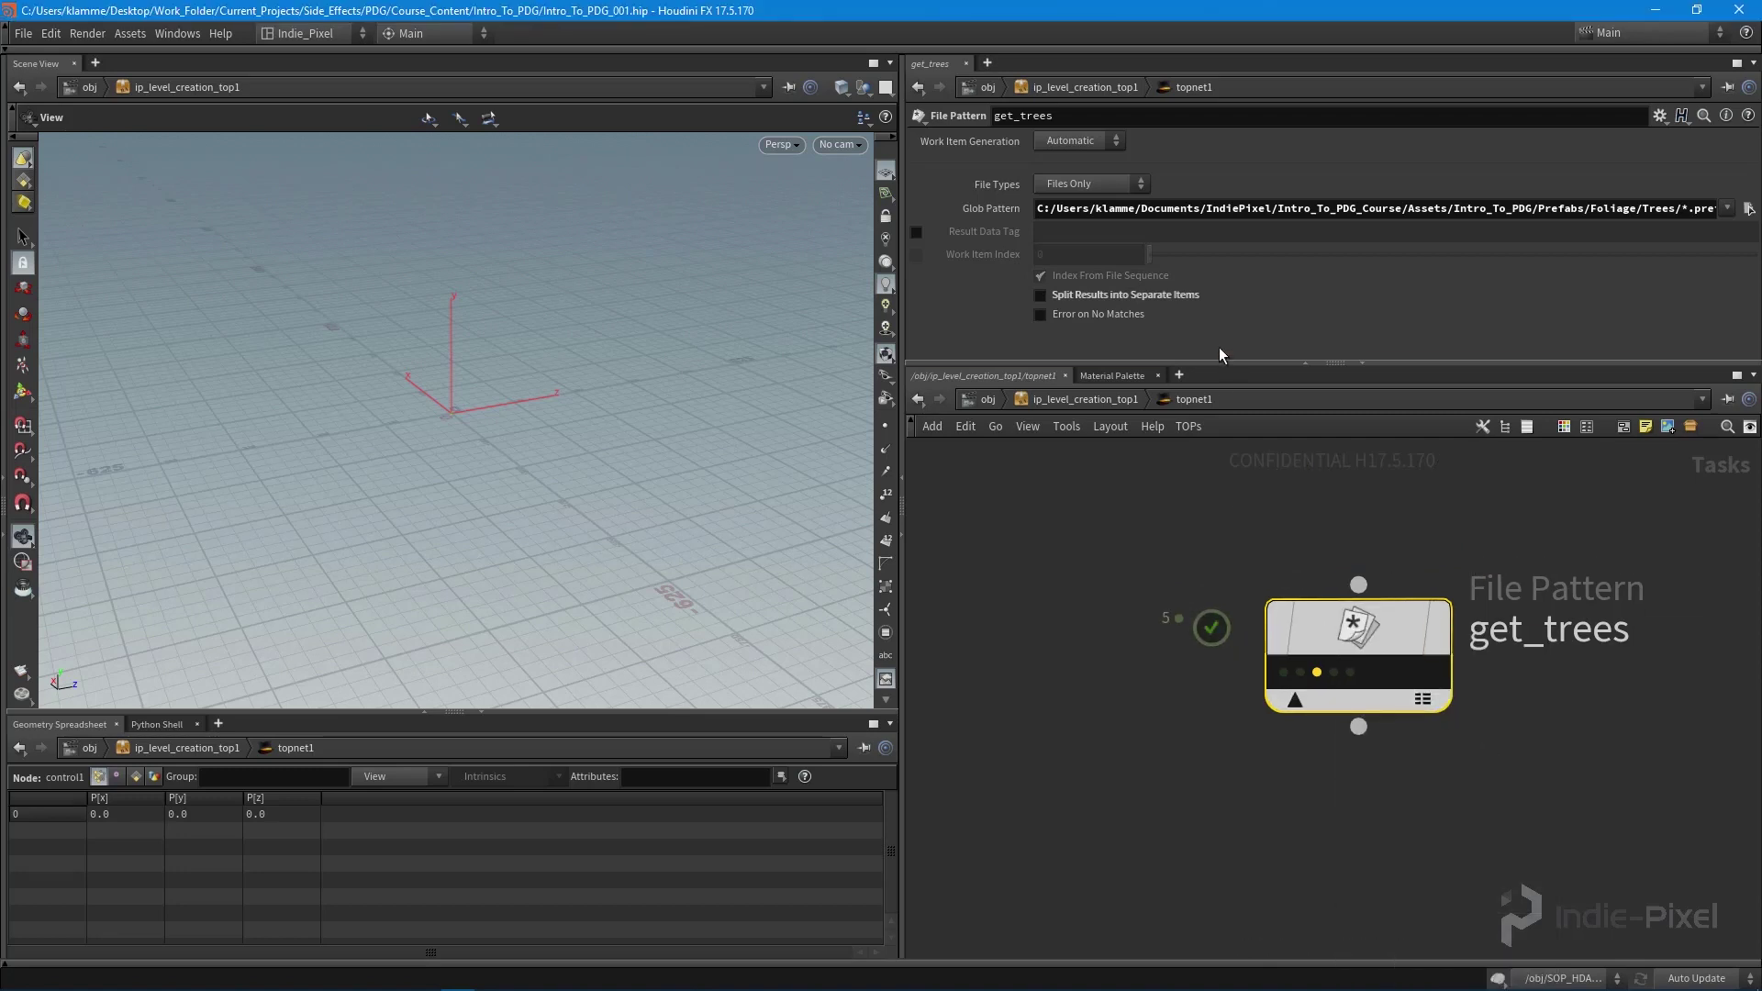
{"action": "right_click", "coordinate": [1333, 626]}
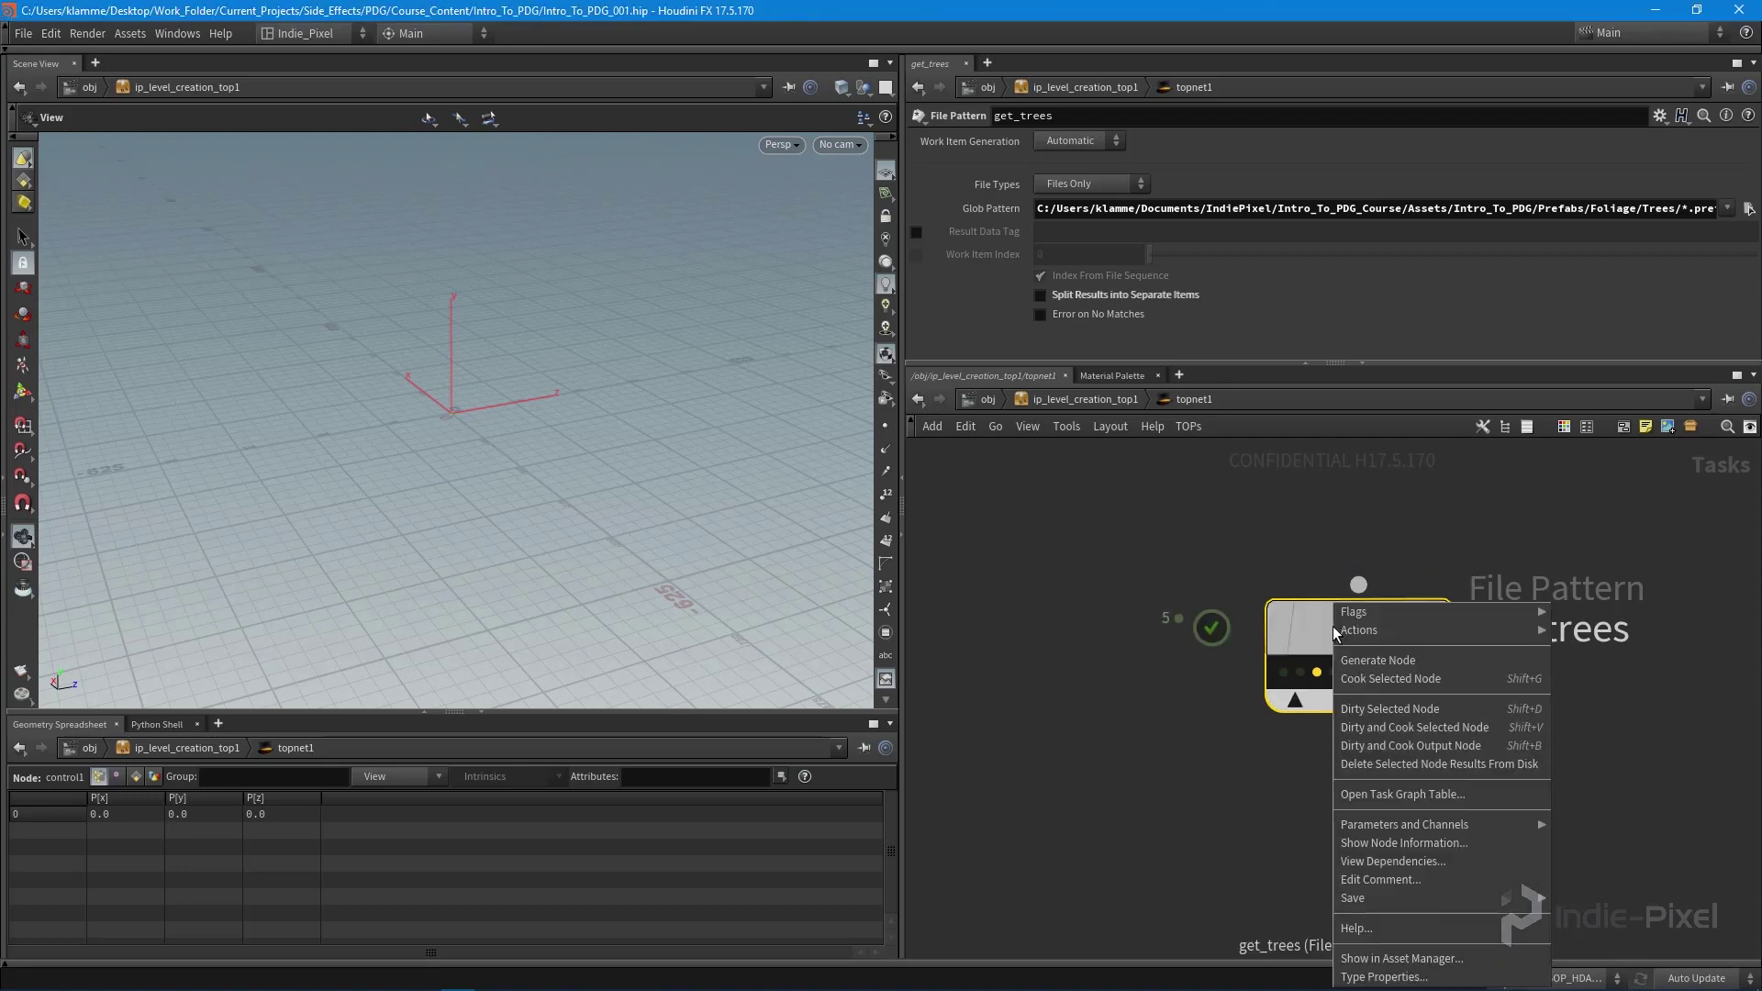
{"action": "left_click", "coordinate": [1381, 679]}
{"action": "right_click", "coordinate": [1377, 606]}
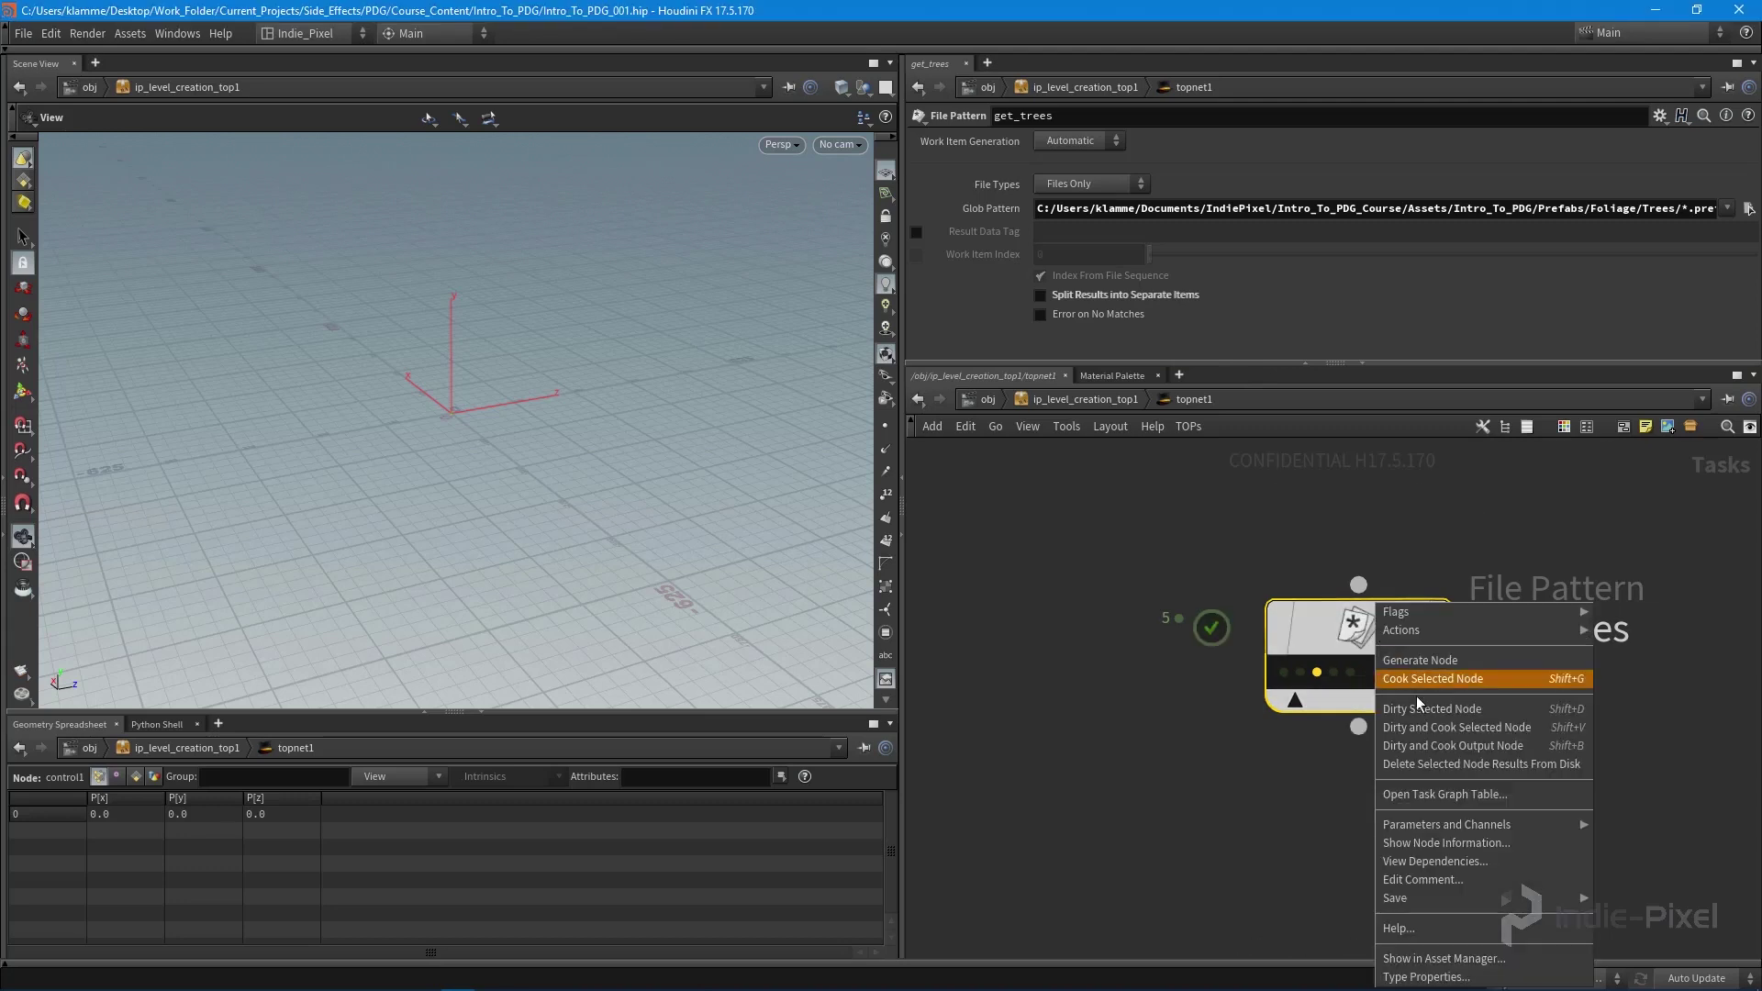
{"action": "left_click", "coordinate": [1450, 728]}
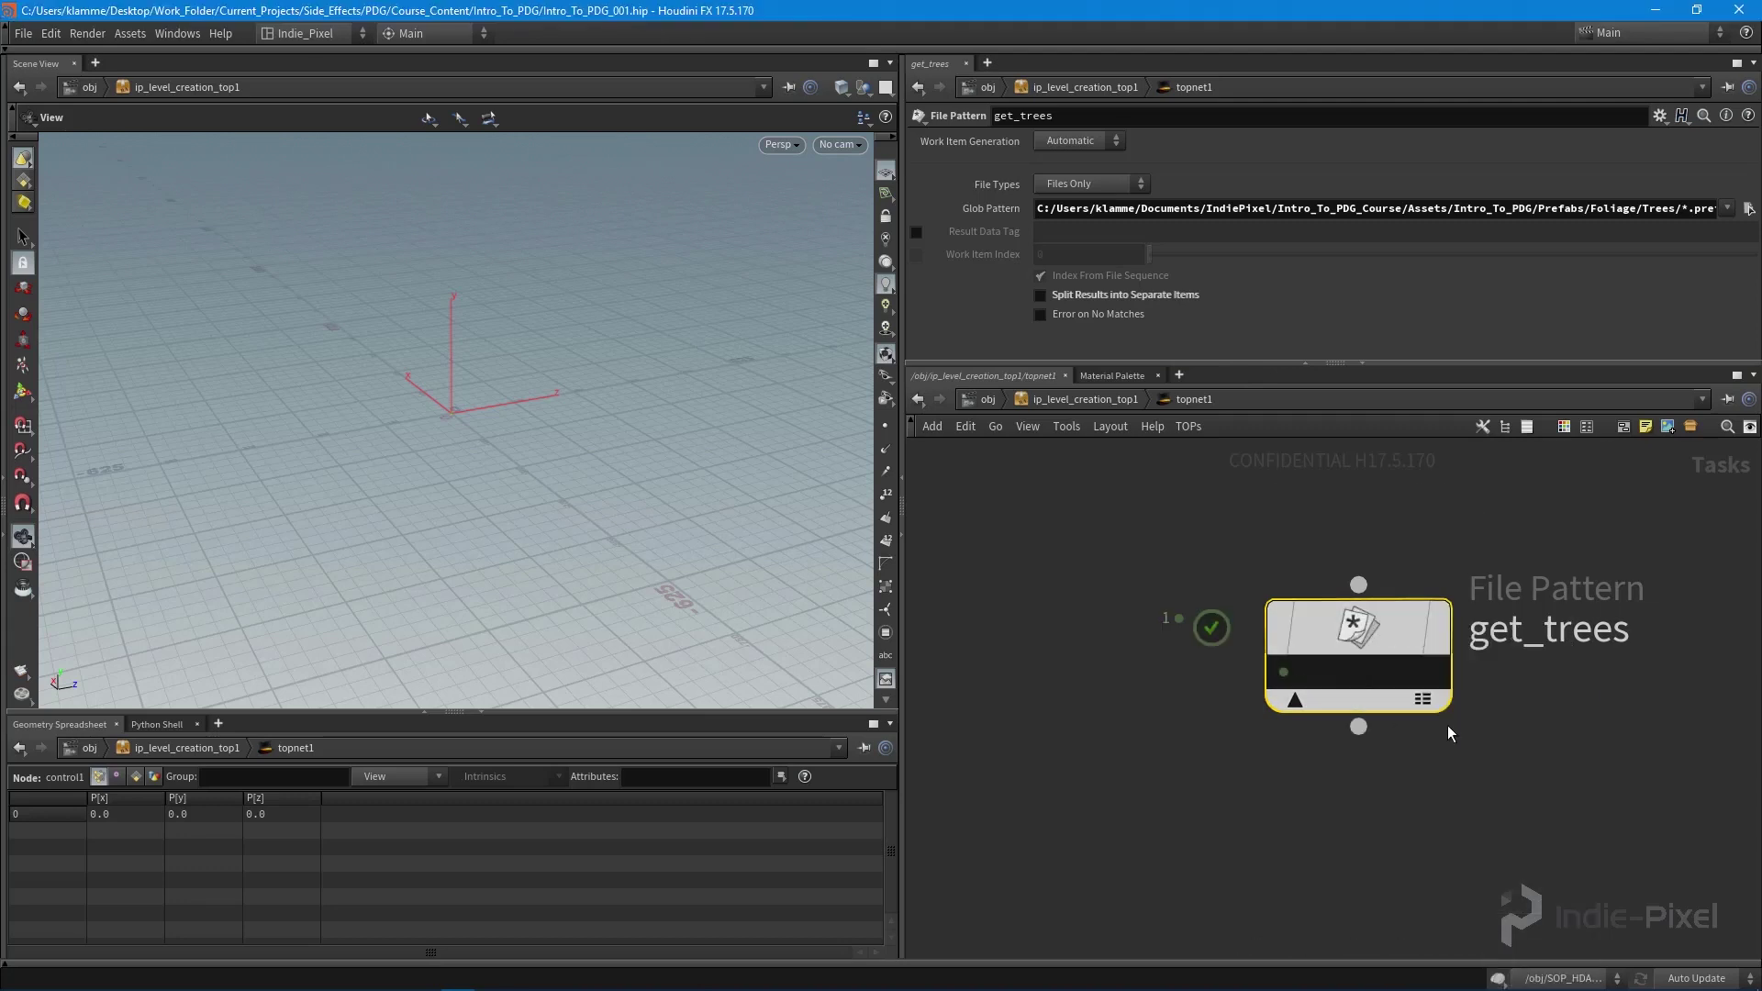
- Check the get_trees work item, then enable Split Results and recook into separate items
{"action": "left_click", "coordinate": [1284, 674]}
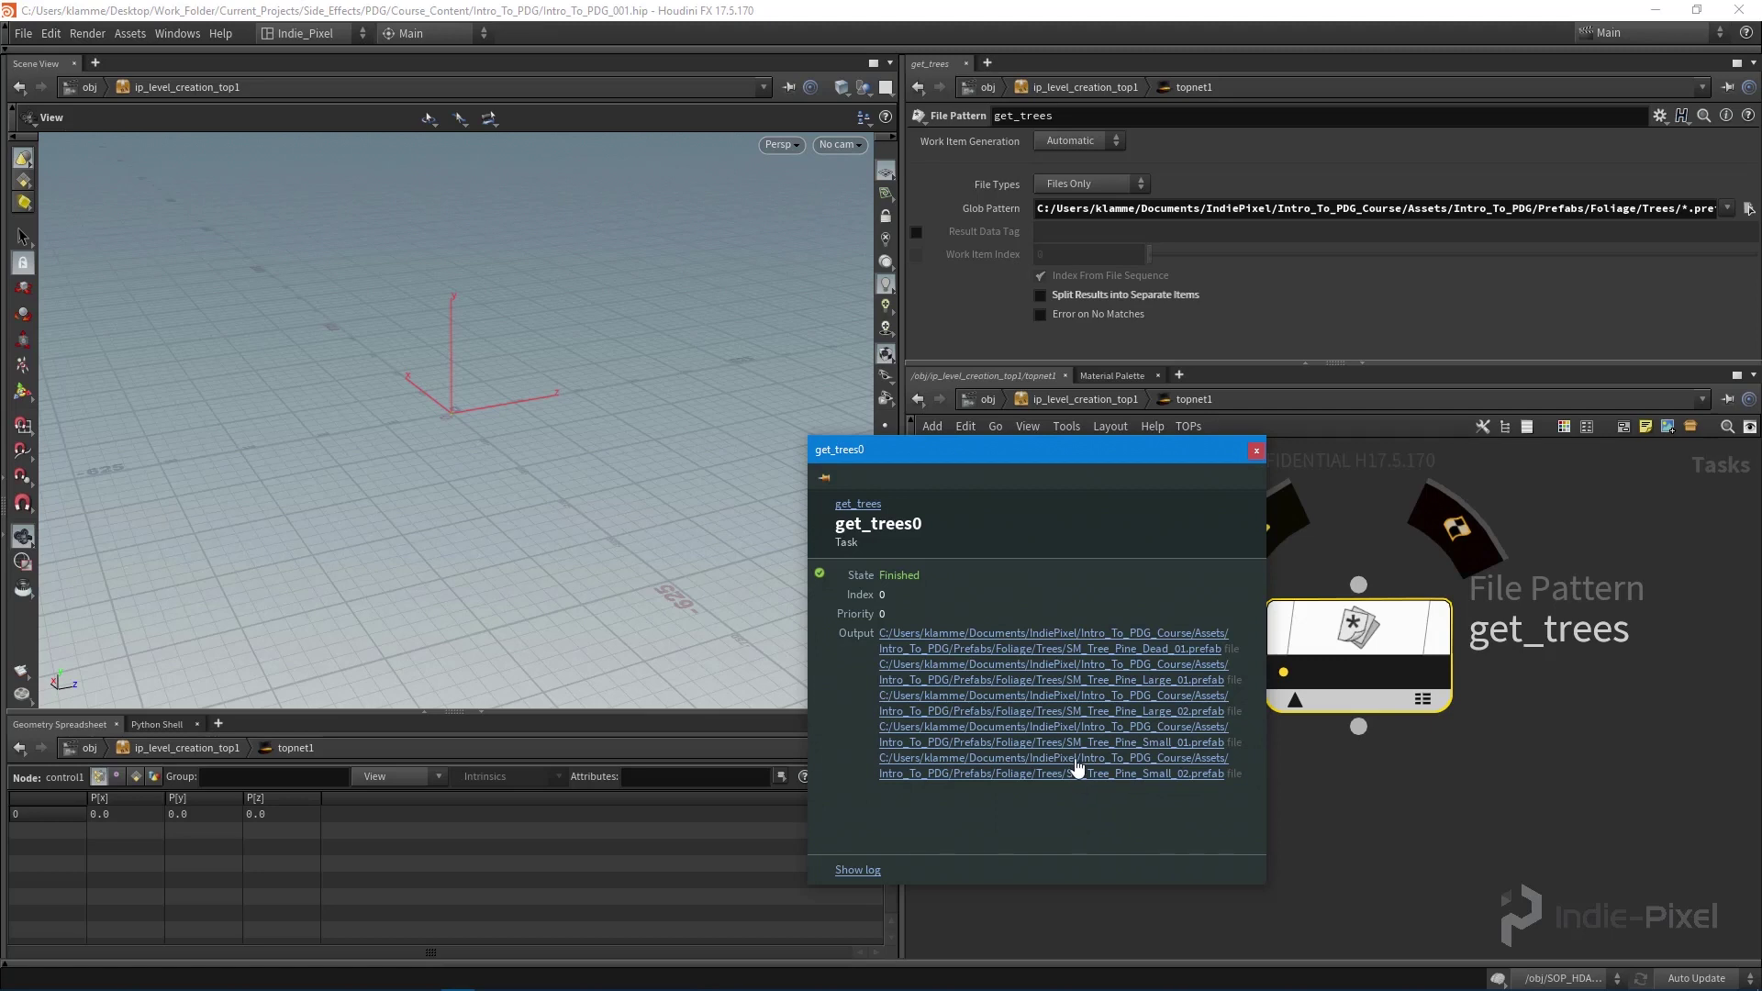
{"action": "left_click", "coordinate": [1258, 452]}
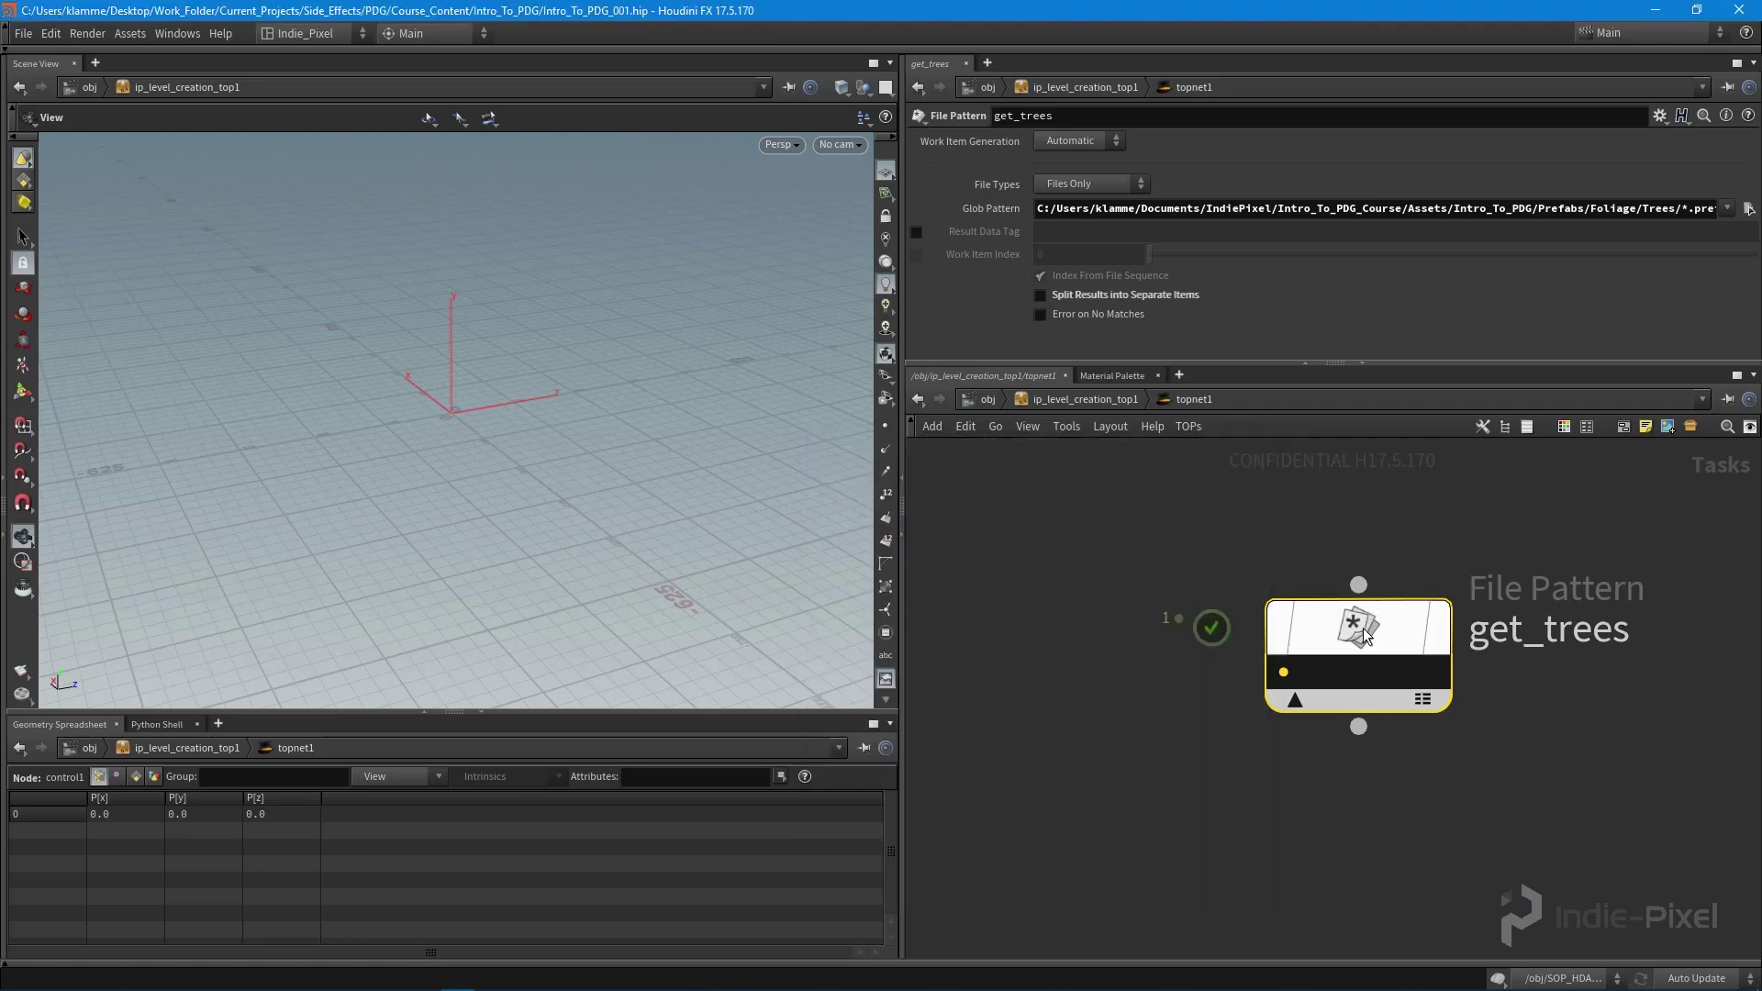
{"action": "left_click_drag", "start_coordinate": [1401, 360], "coordinate": [1400, 343]}
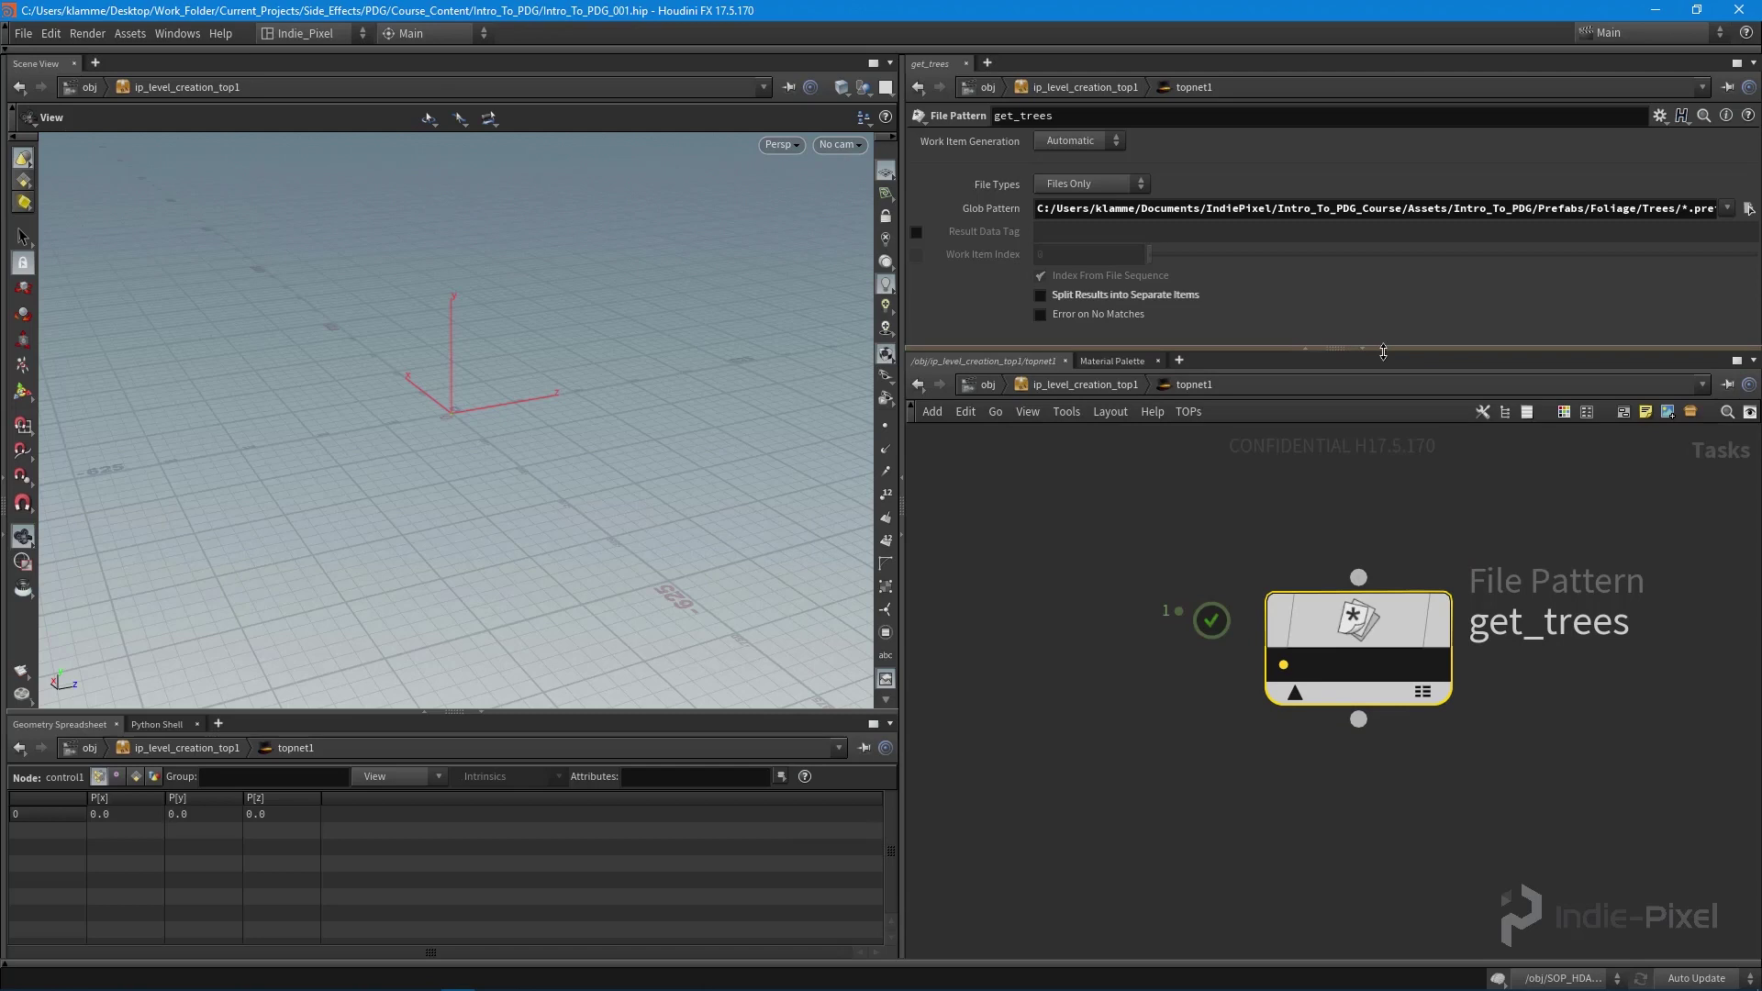
{"action": "left_click", "coordinate": [1099, 295]}
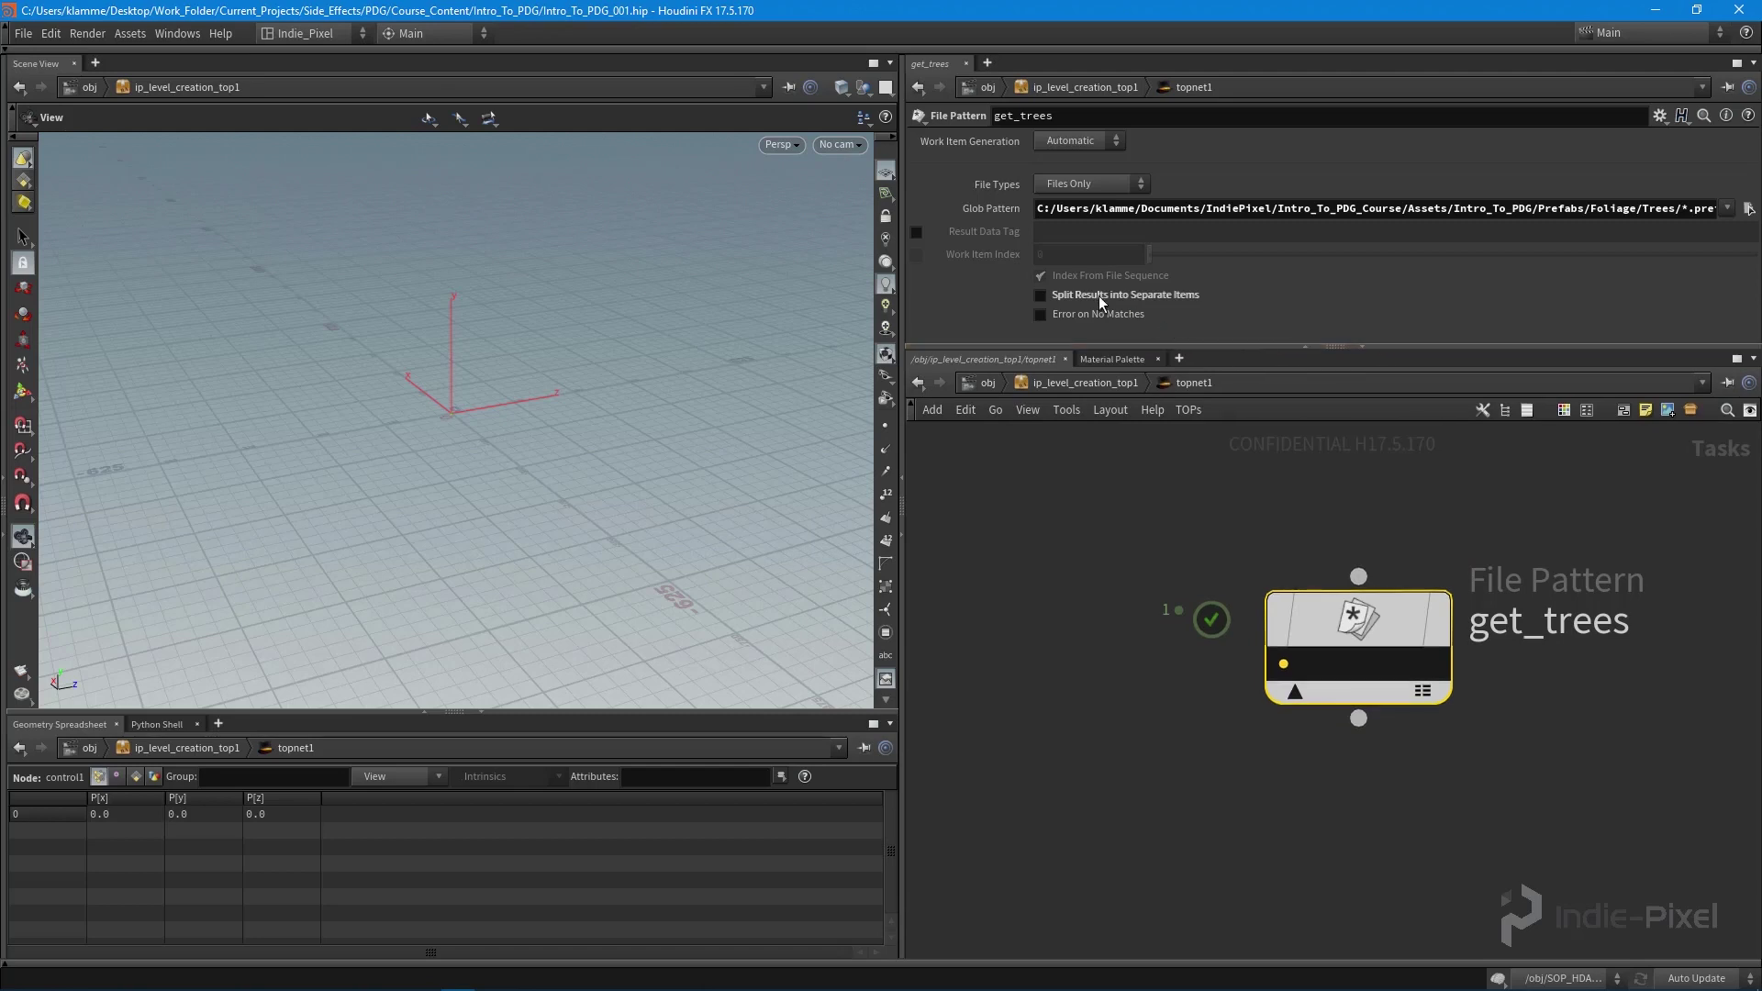
{"action": "right_click", "coordinate": [1307, 639]}
{"action": "left_click", "coordinate": [1389, 729]}
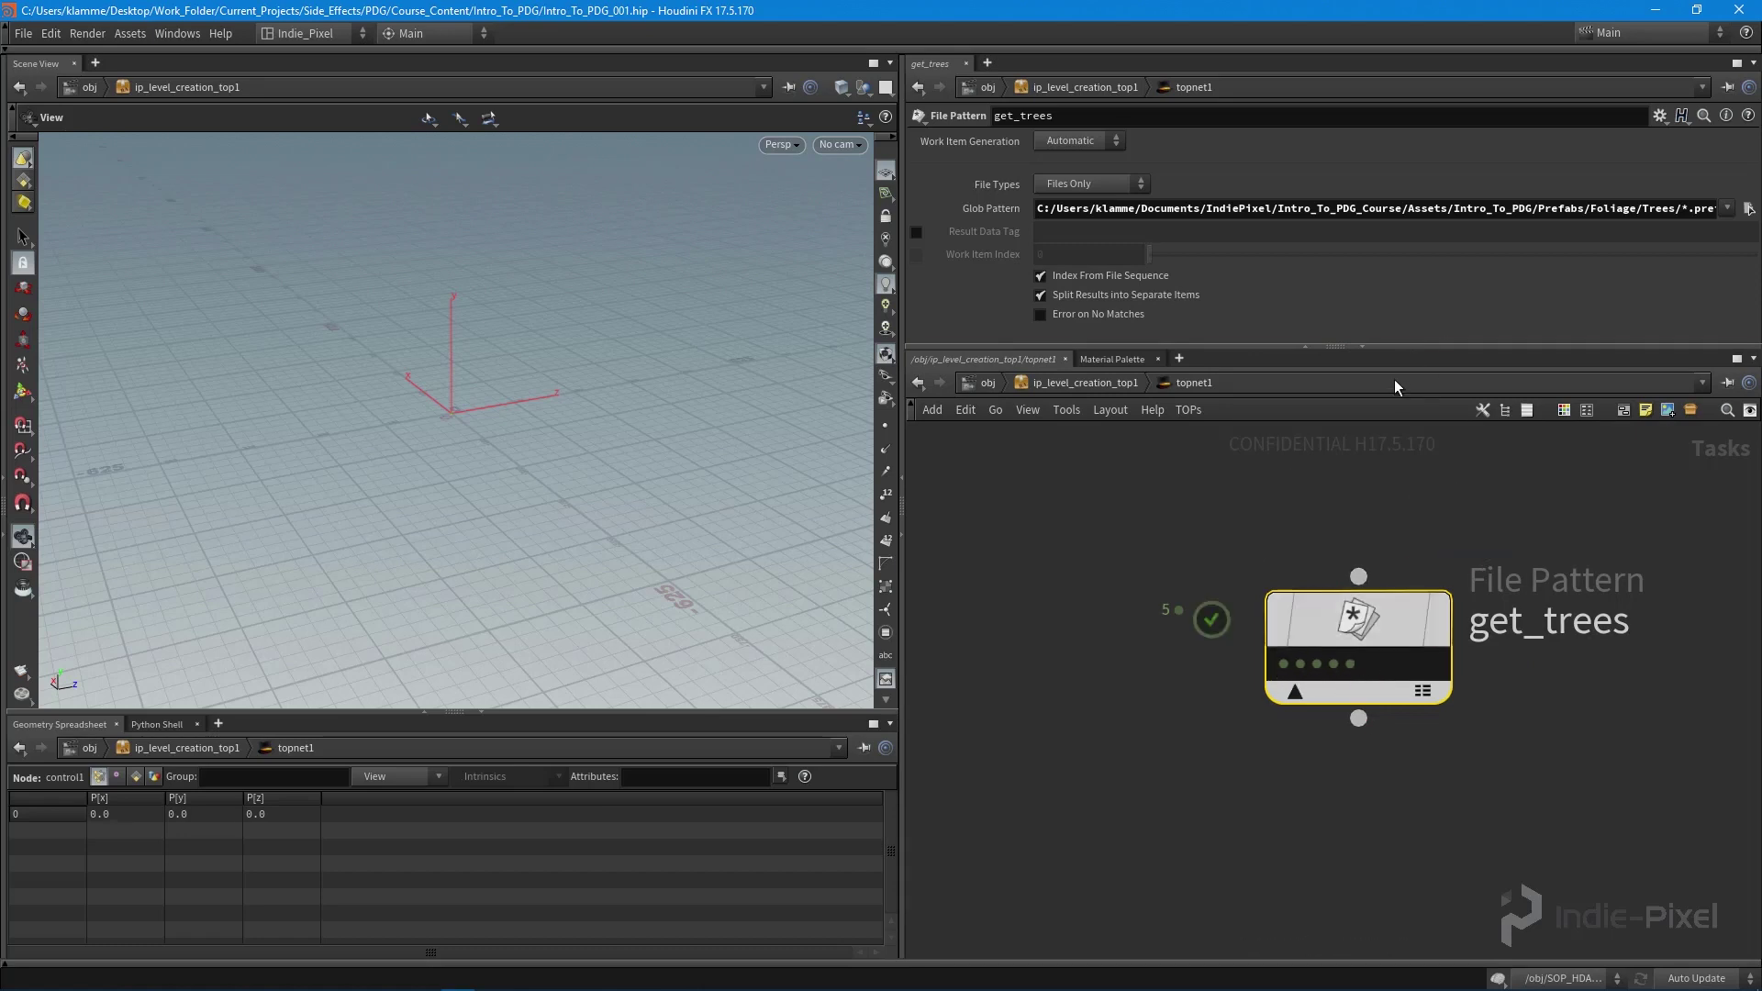
- Disable Split Results again, recook get_trees into one item, and inspect it
{"action": "left_click", "coordinate": [1040, 294]}
{"action": "right_click", "coordinate": [1330, 612]}
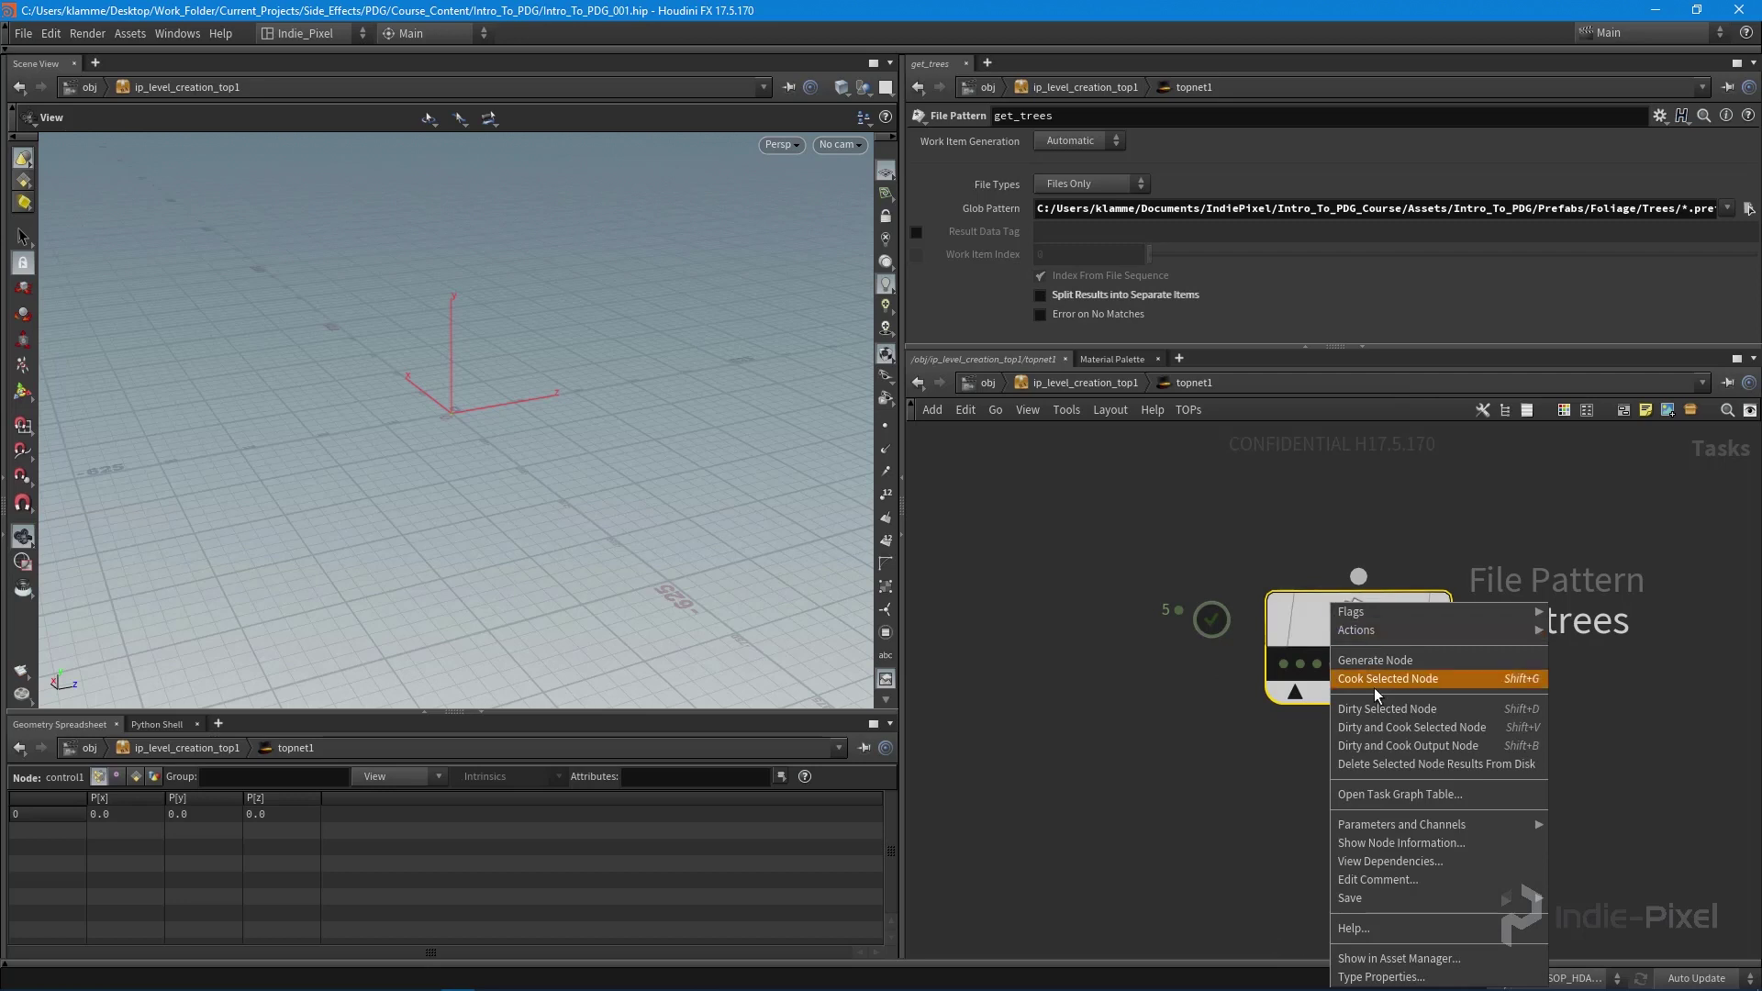
{"action": "left_click", "coordinate": [1376, 728]}
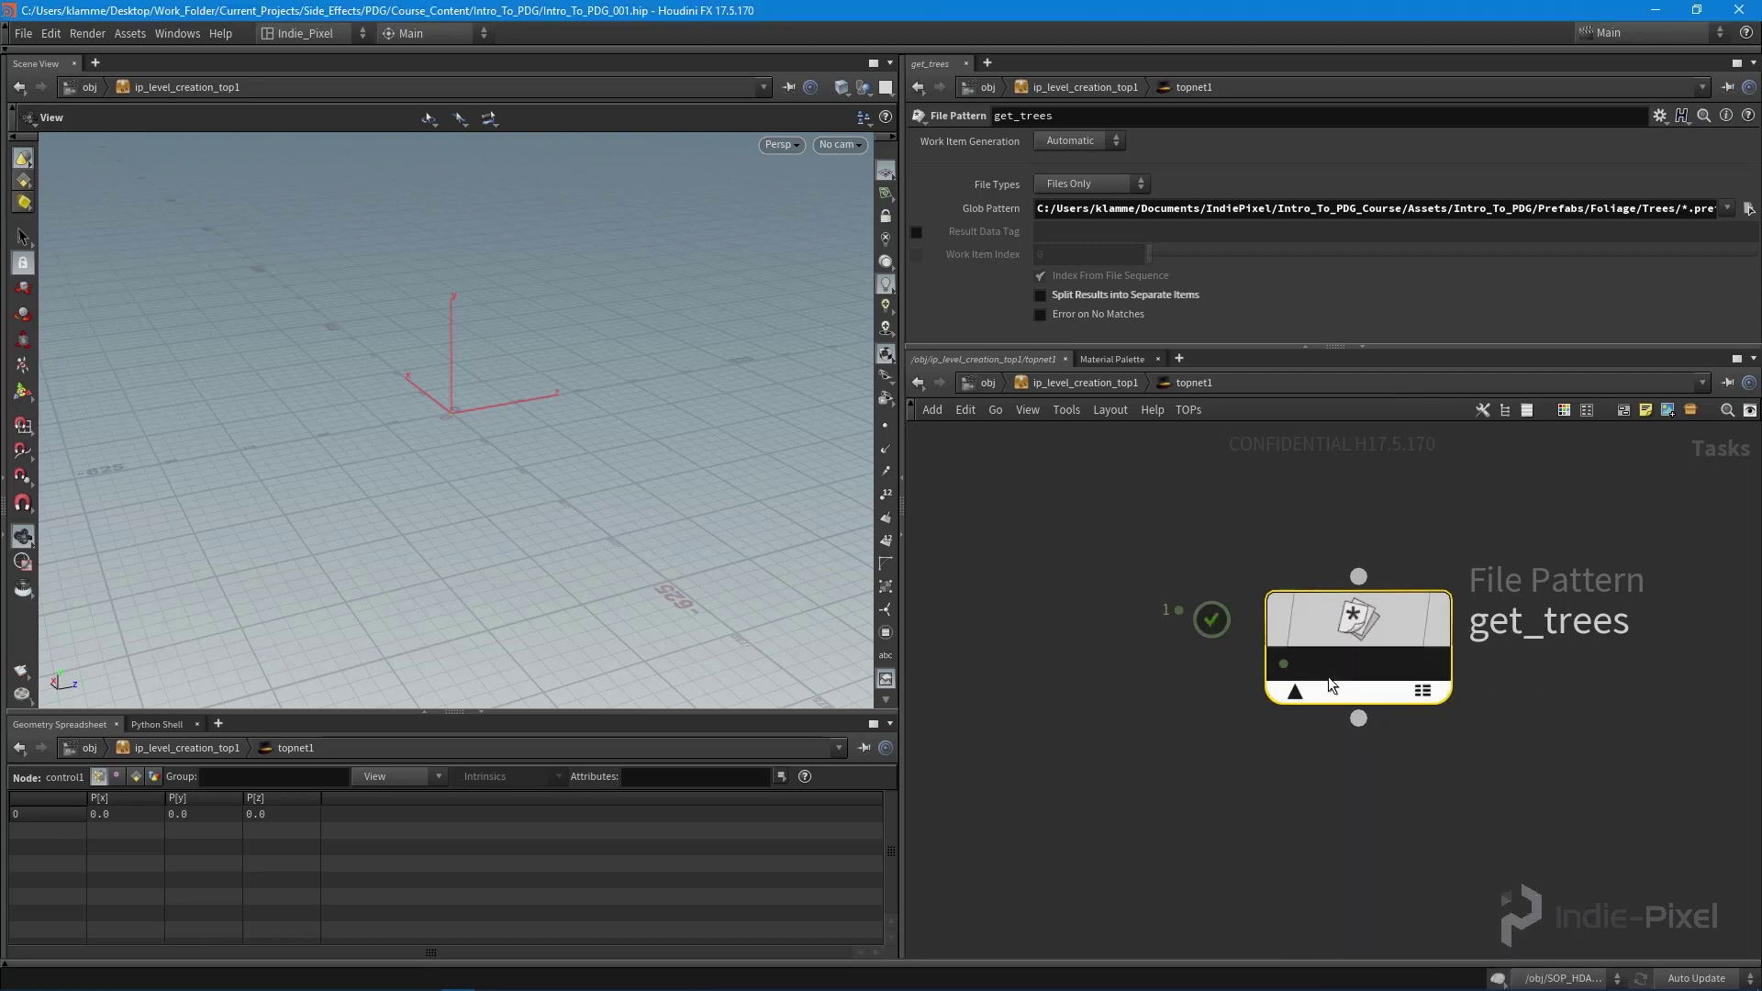
{"action": "left_click", "coordinate": [1283, 664]}
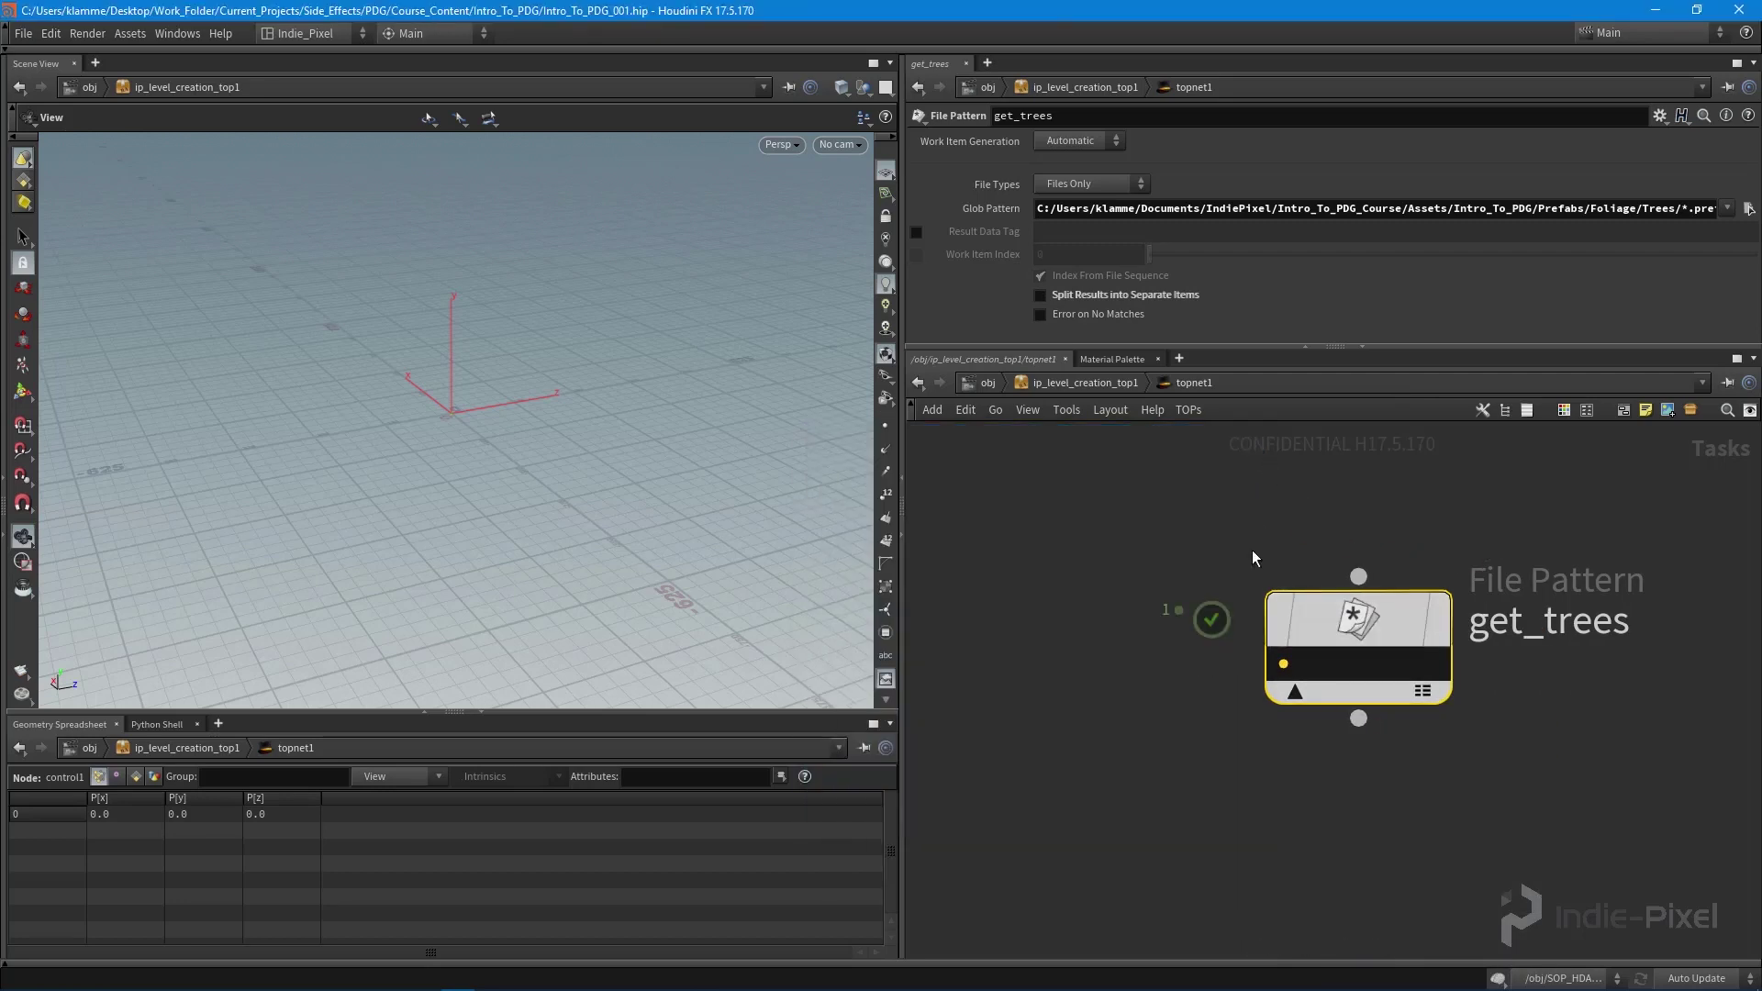
{"action": "scroll", "coordinate": [1255, 557], "scroll_direction": "down", "scroll_amount": 5}
- Alt-drag a copy of get_trees to its right and rename it get_rocks
{"action": "middle_click_drag", "start_coordinate": [1314, 700], "coordinate": [1237, 691]}
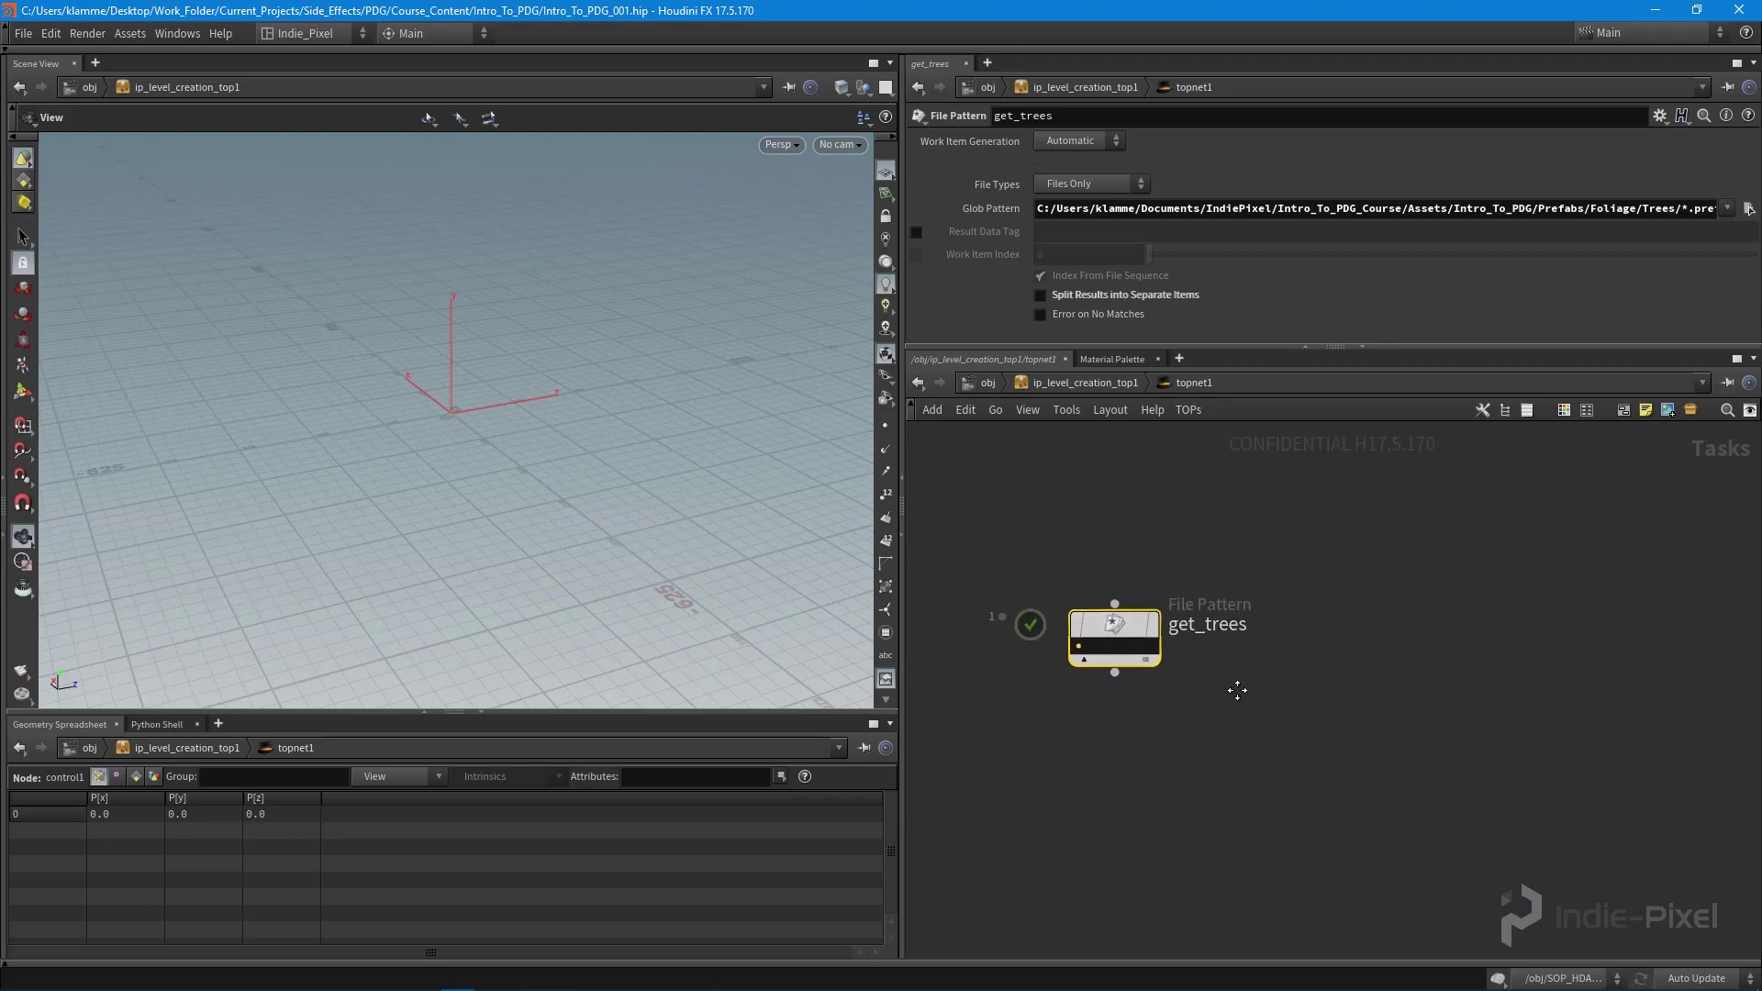
{"action": "scroll", "coordinate": [1237, 690], "scroll_direction": "up", "scroll_amount": 1}
{"action": "mouse_move", "coordinate": [1100, 624]}
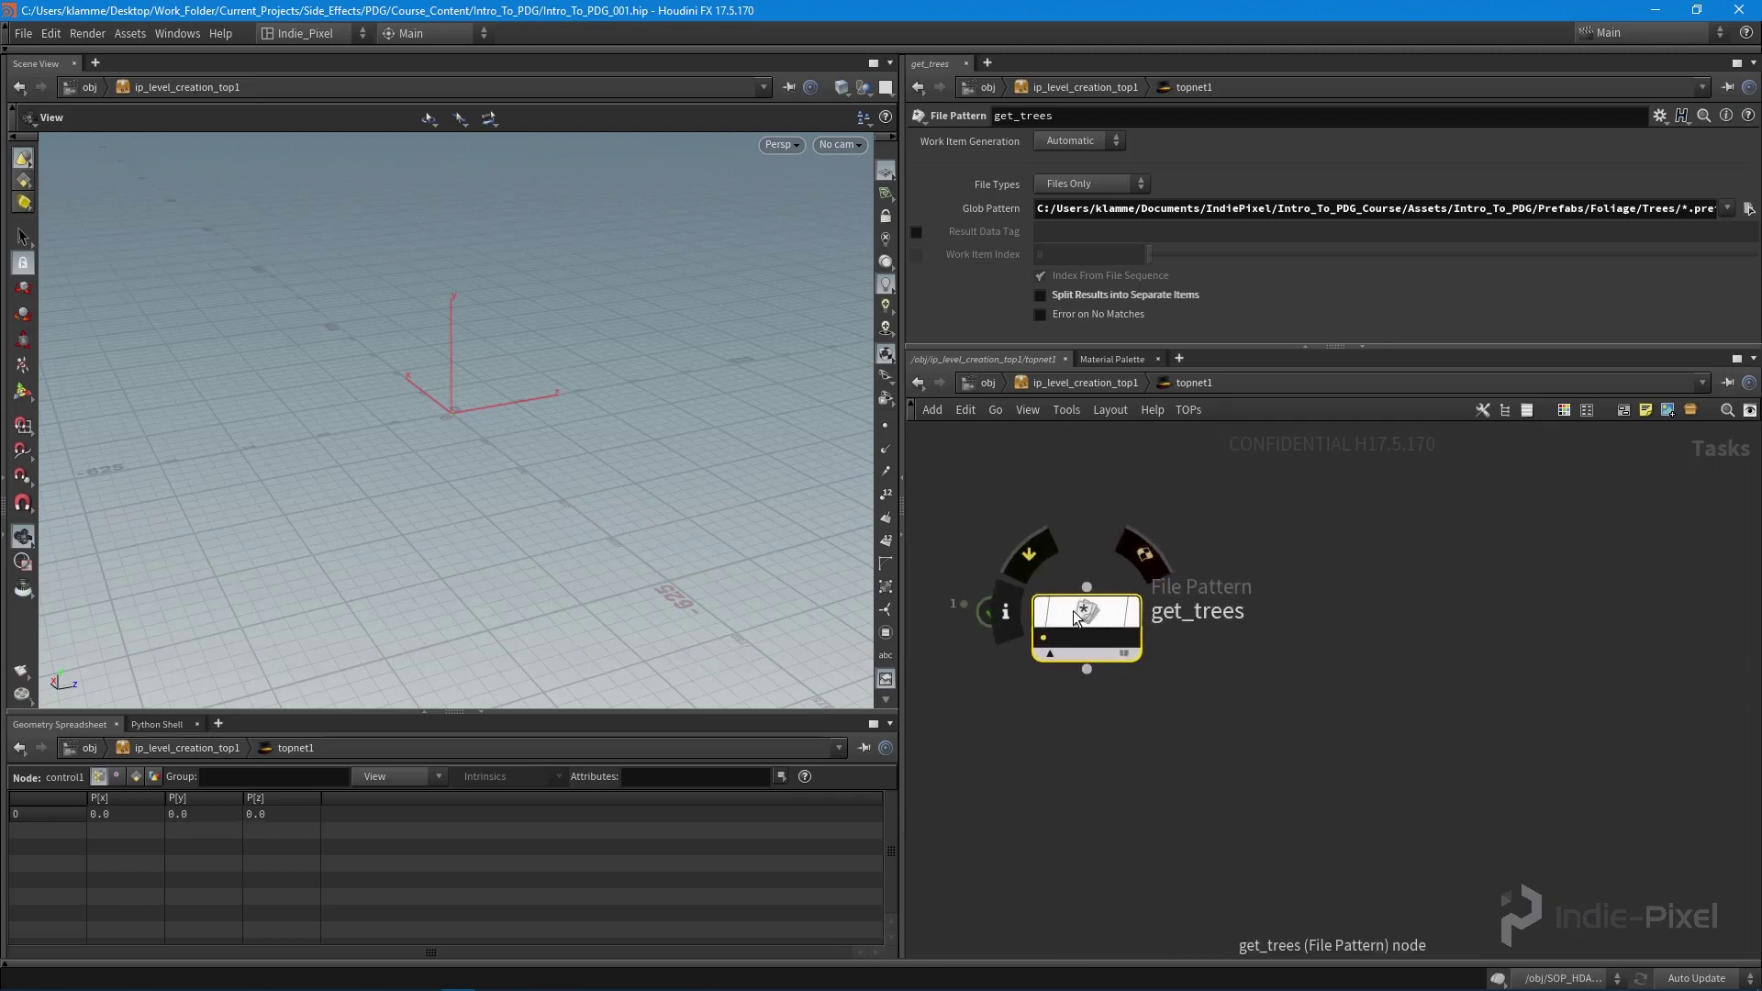
{"action": "left_click_drag", "start_coordinate": [1109, 613], "coordinate": [1338, 597], "text": "alt"}
{"action": "middle_click_drag", "start_coordinate": [1408, 783], "coordinate": [1375, 750]}
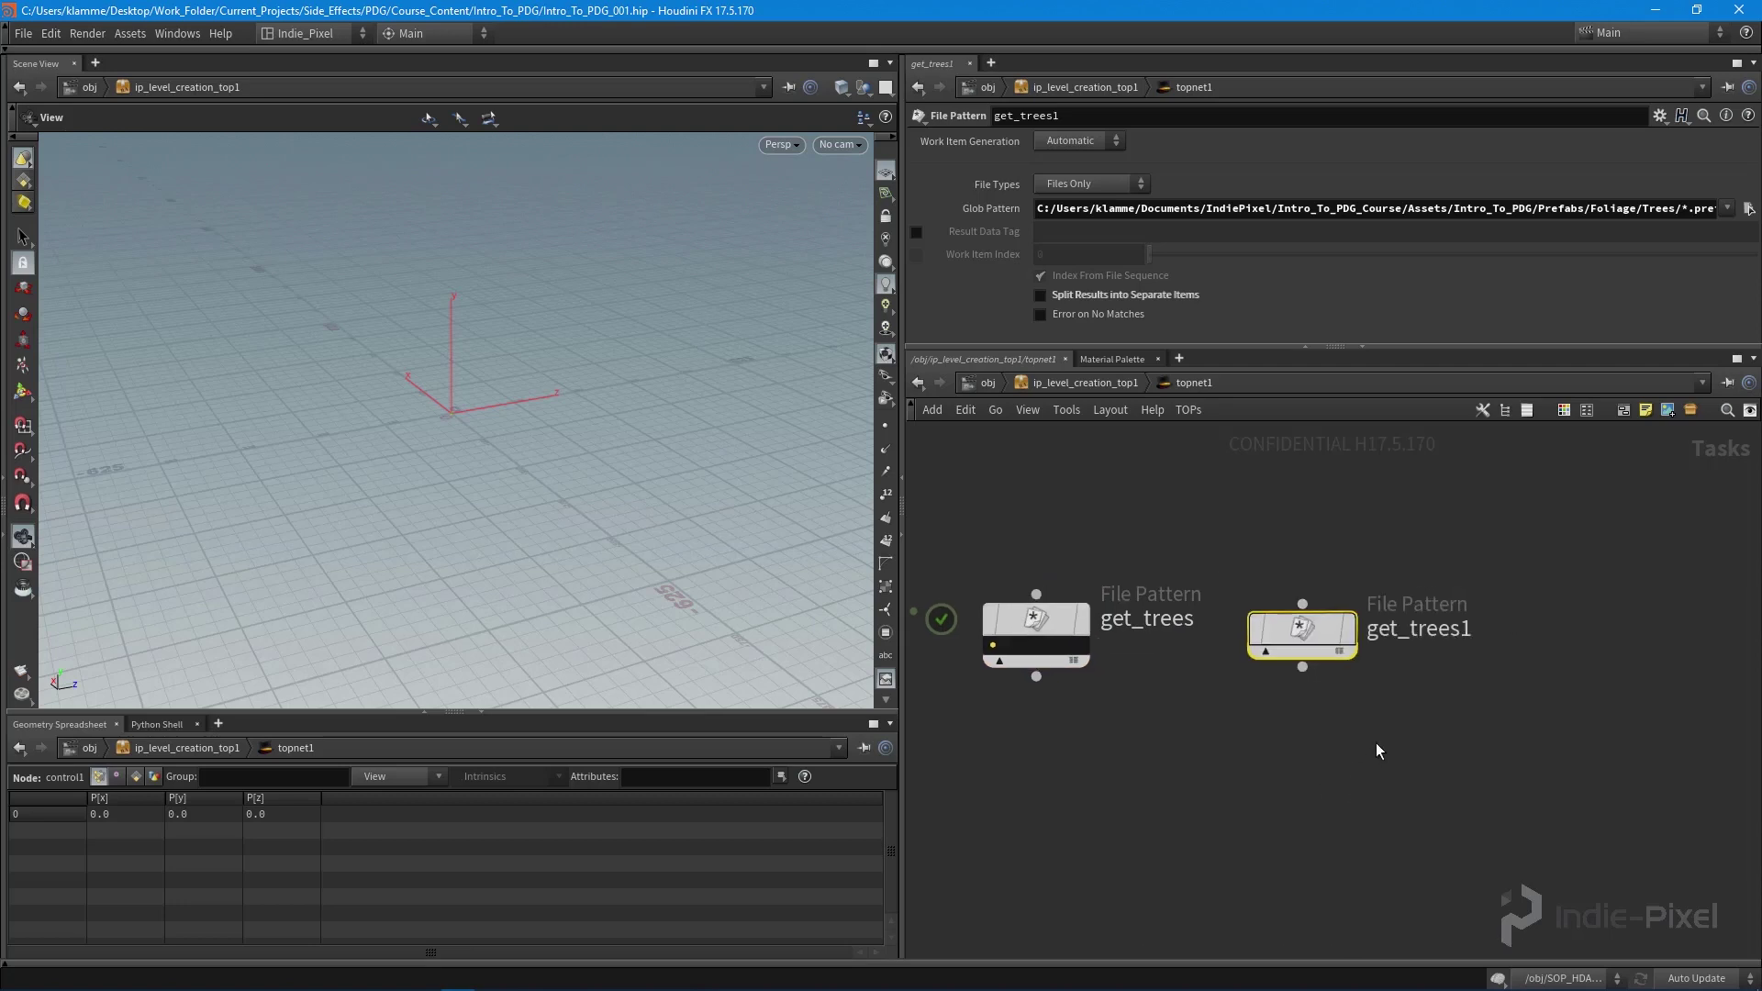
{"action": "double_click", "coordinate": [1471, 633]}
{"action": "key", "text": "BackSpace"}
{"action": "key", "text": "BackSpace"}
{"action": "key", "text": "BackSpace"}
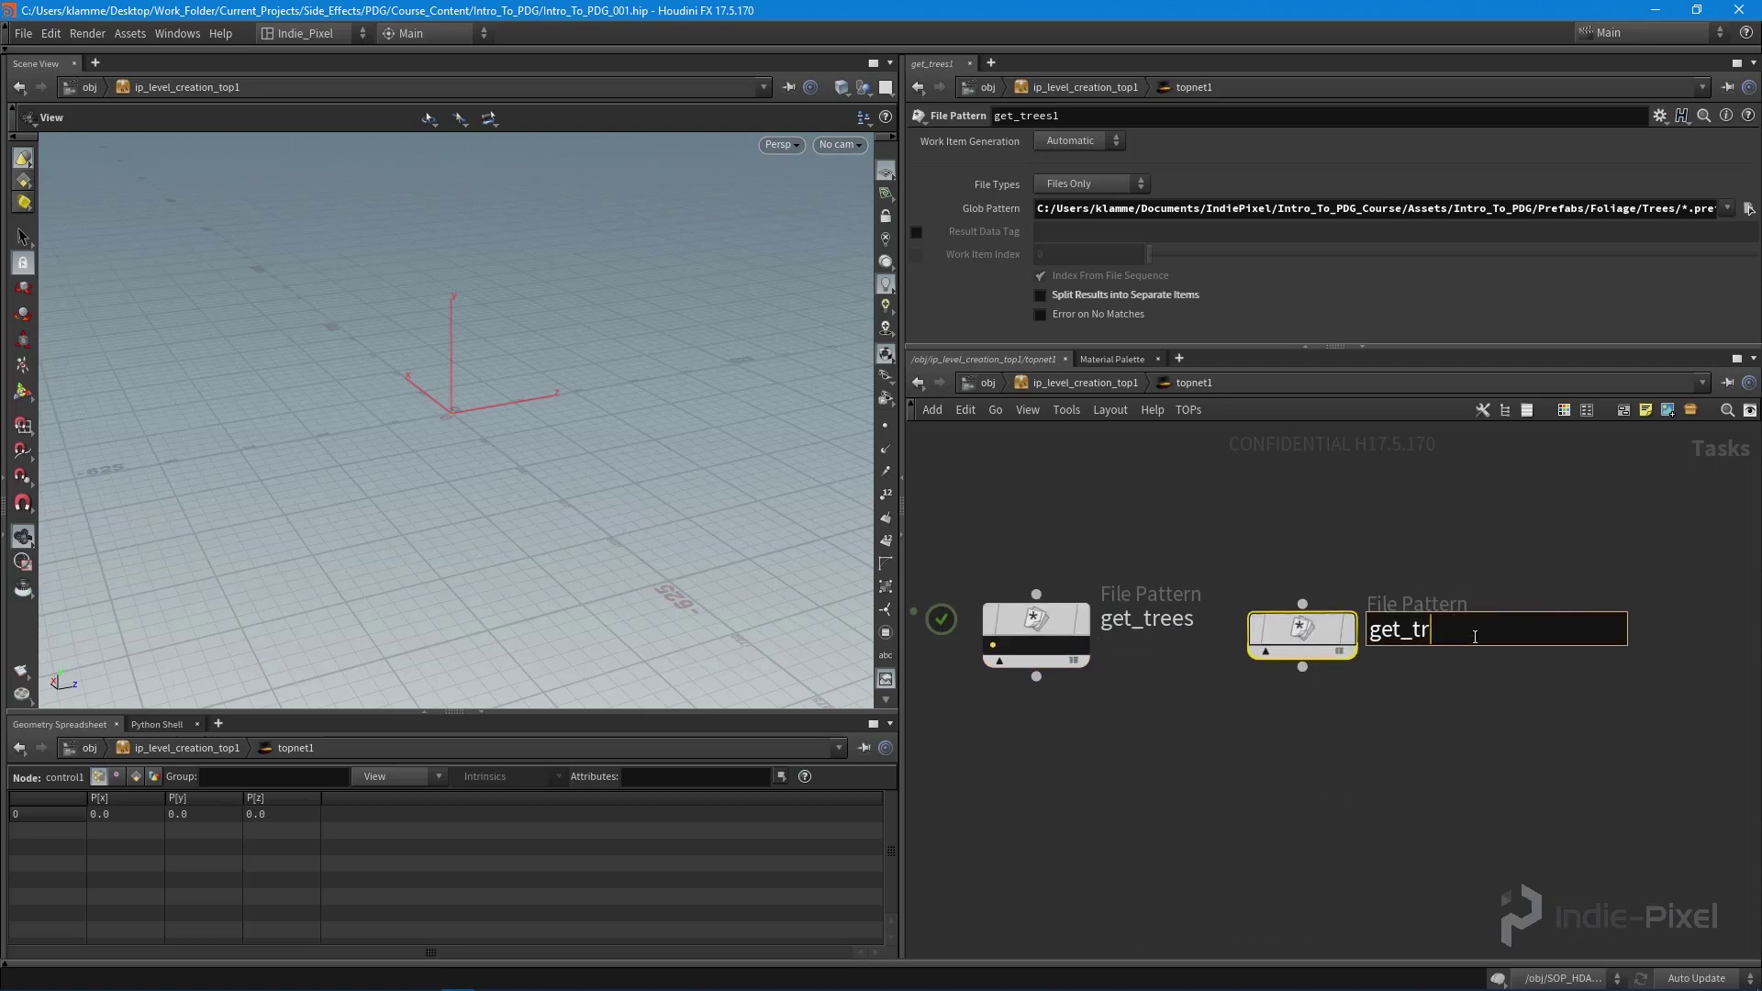
{"action": "type", "text": "rocks"}
{"action": "key", "text": "Return"}
- Change the Glob Pattern folder from Trees to Rocks
{"action": "left_click", "coordinate": [1672, 208]}
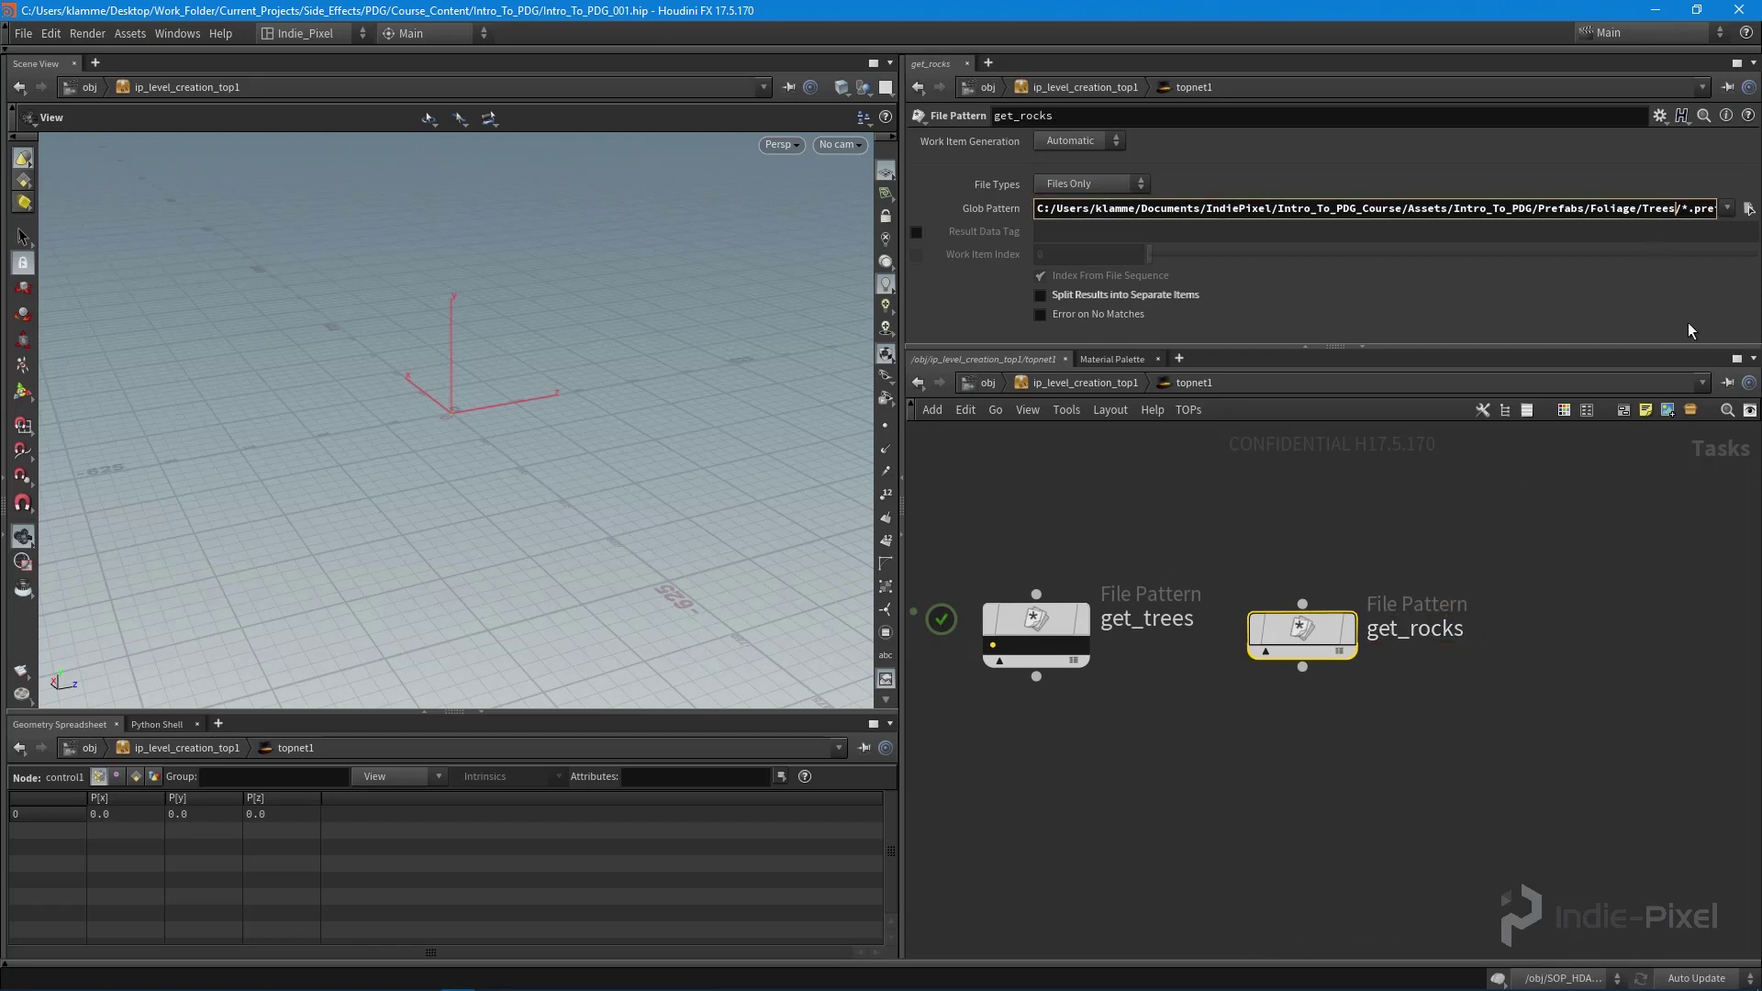
{"action": "key", "text": "BackSpace"}
{"action": "key", "text": "BackSpace"}
{"action": "key", "text": "BackSpace"}
{"action": "key", "text": "BackSpace"}
{"action": "key", "text": "BackSpace"}
{"action": "type", "text": "Rocks"}
{"action": "key", "text": "Return"}
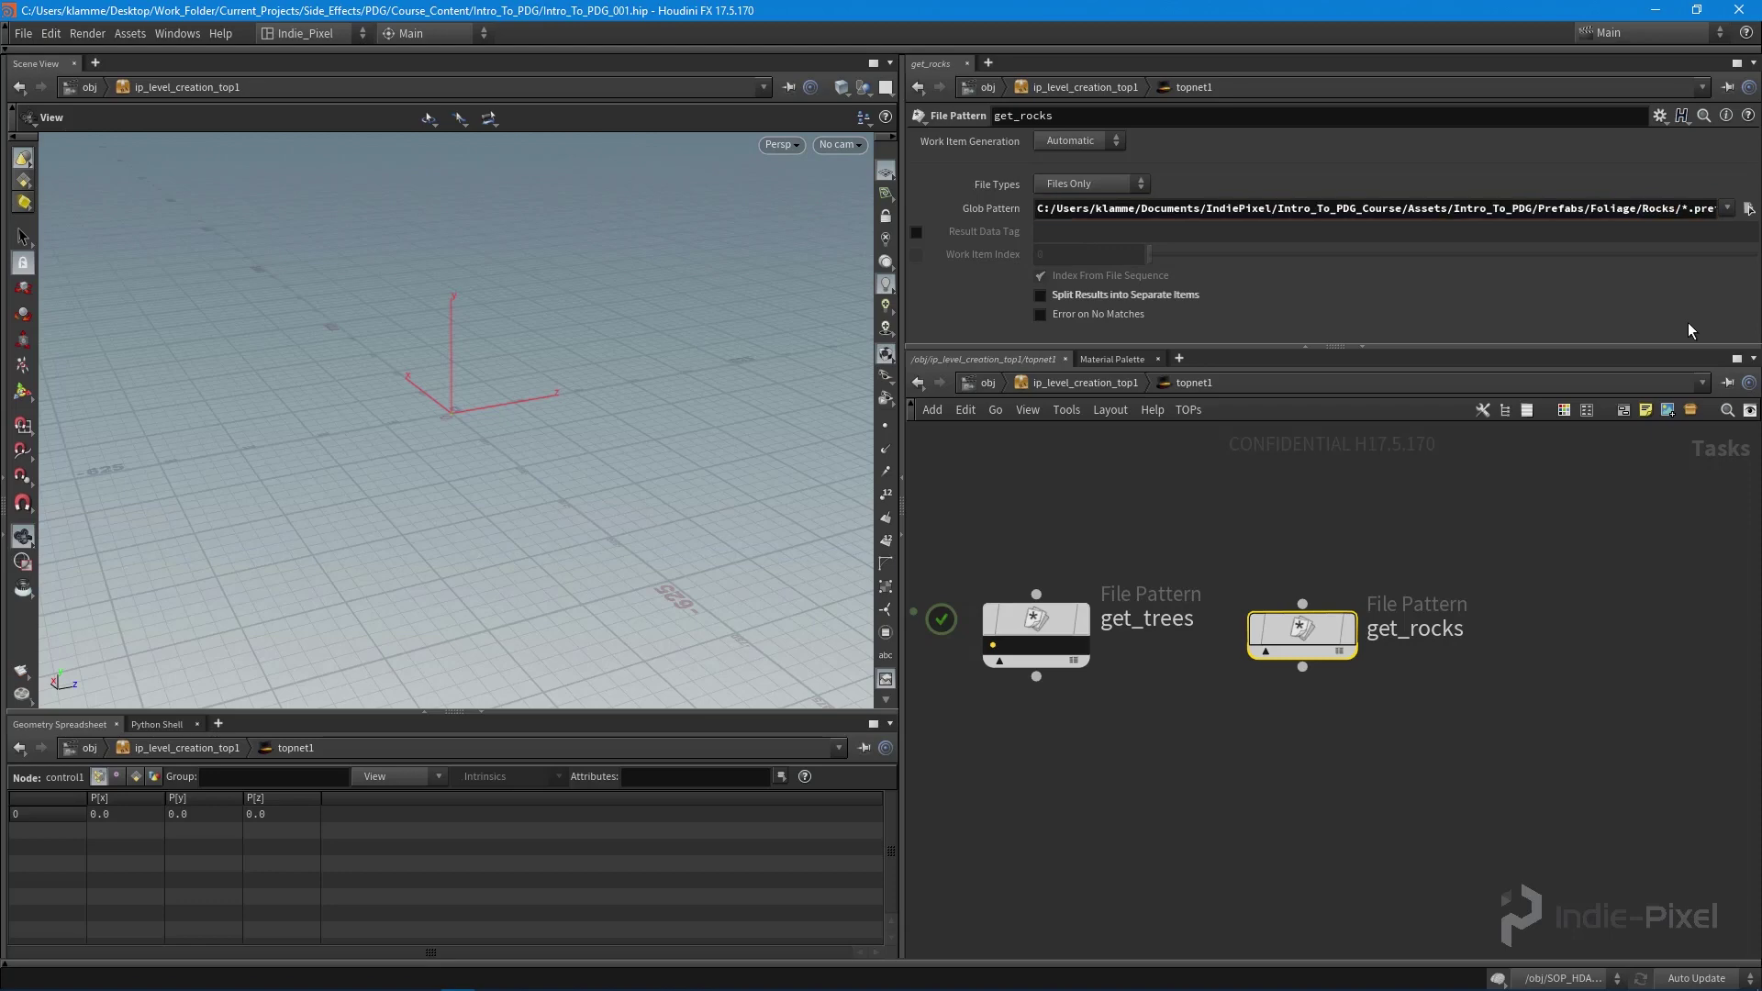
{"action": "left_click", "coordinate": [493, 978]}
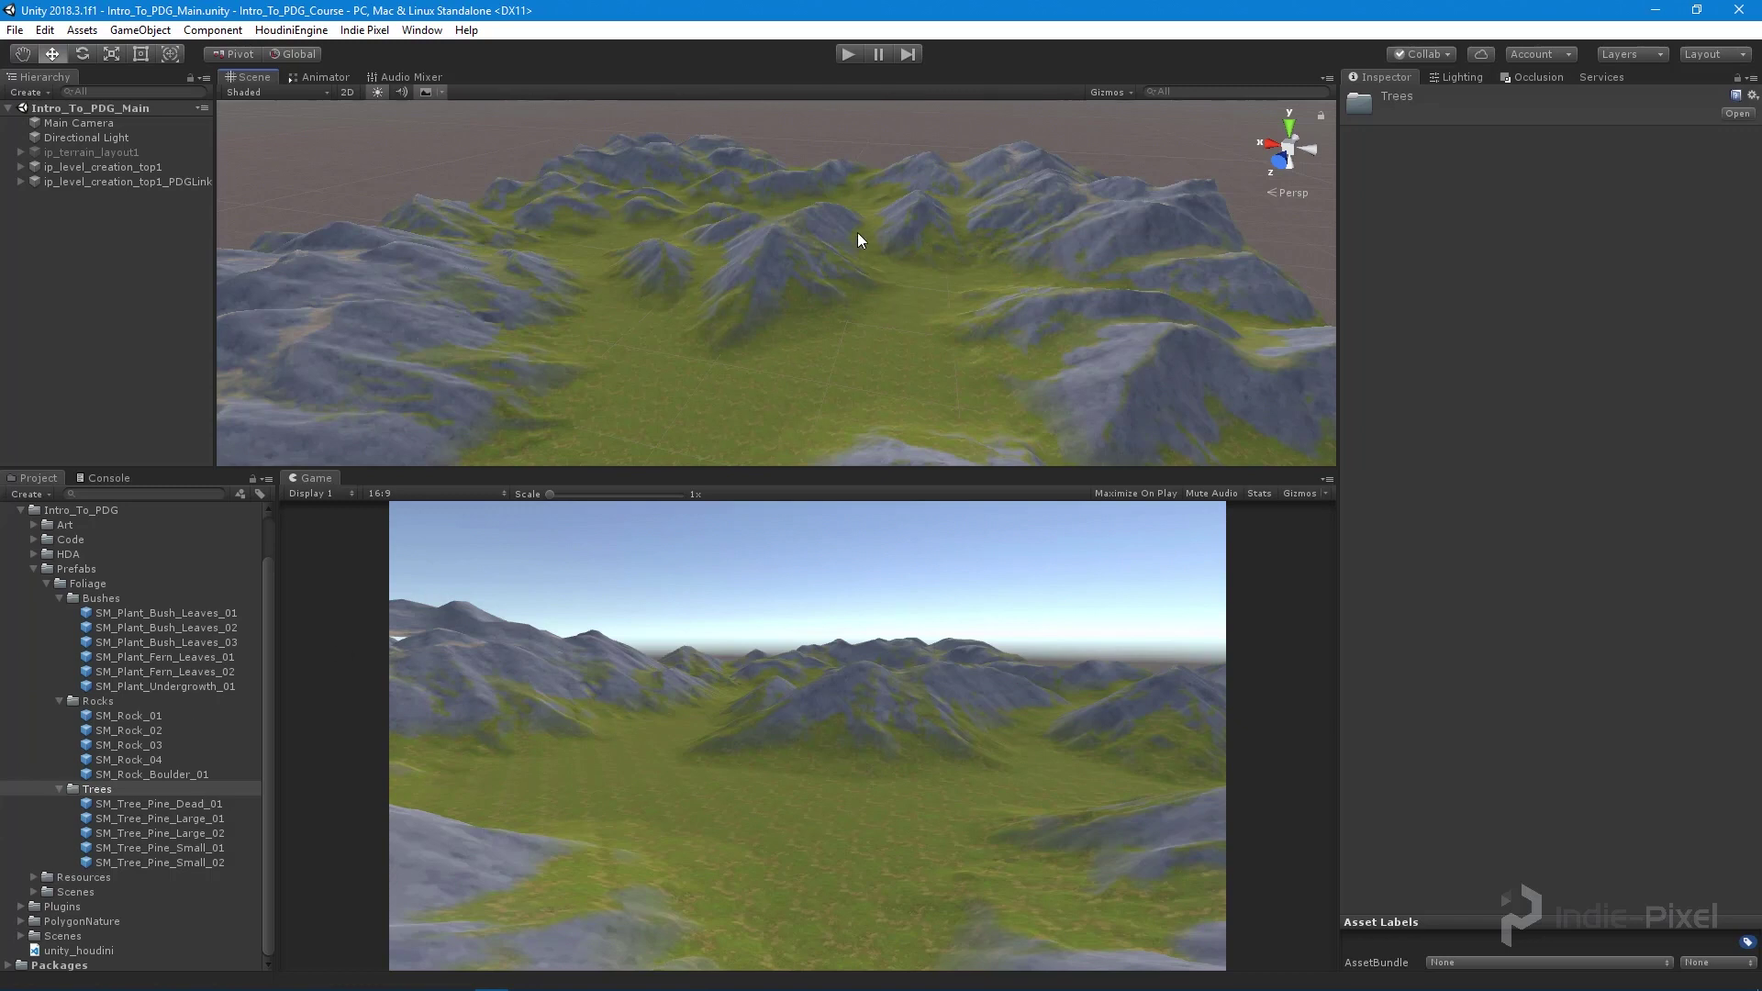
- Cook get_rocks and view its work item listing the five rock prefabs
{"action": "left_click", "coordinate": [1656, 10]}
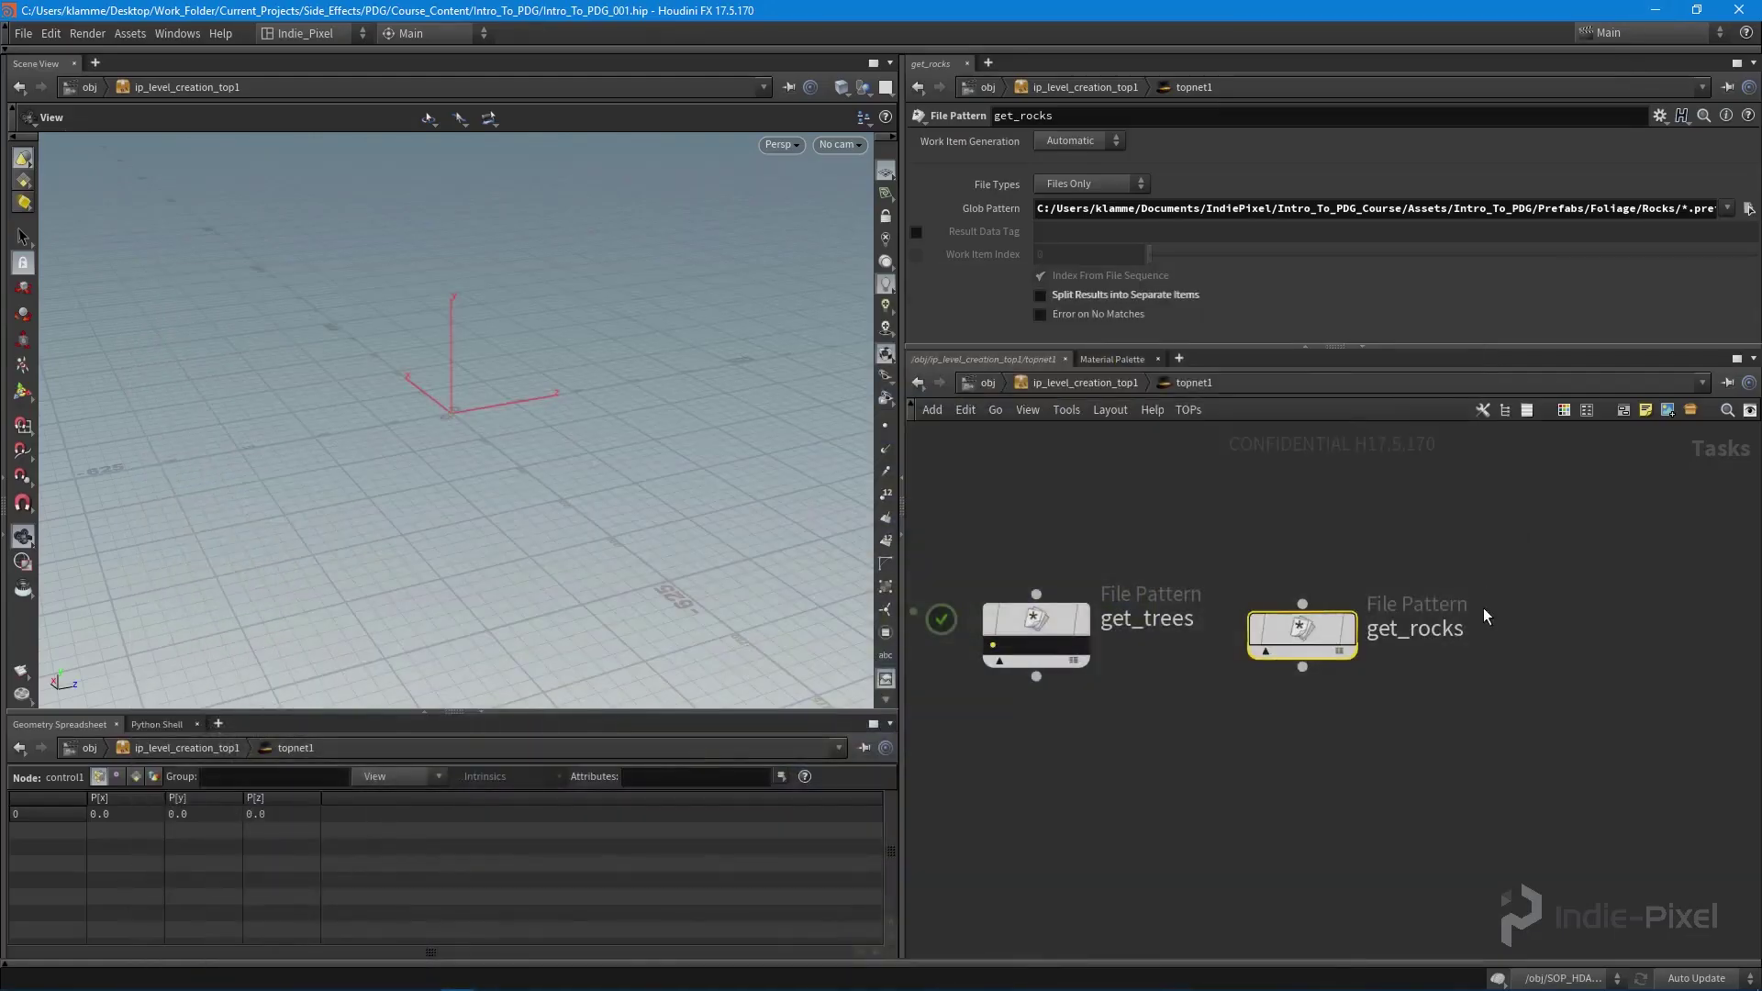
{"action": "right_click", "coordinate": [1302, 629]}
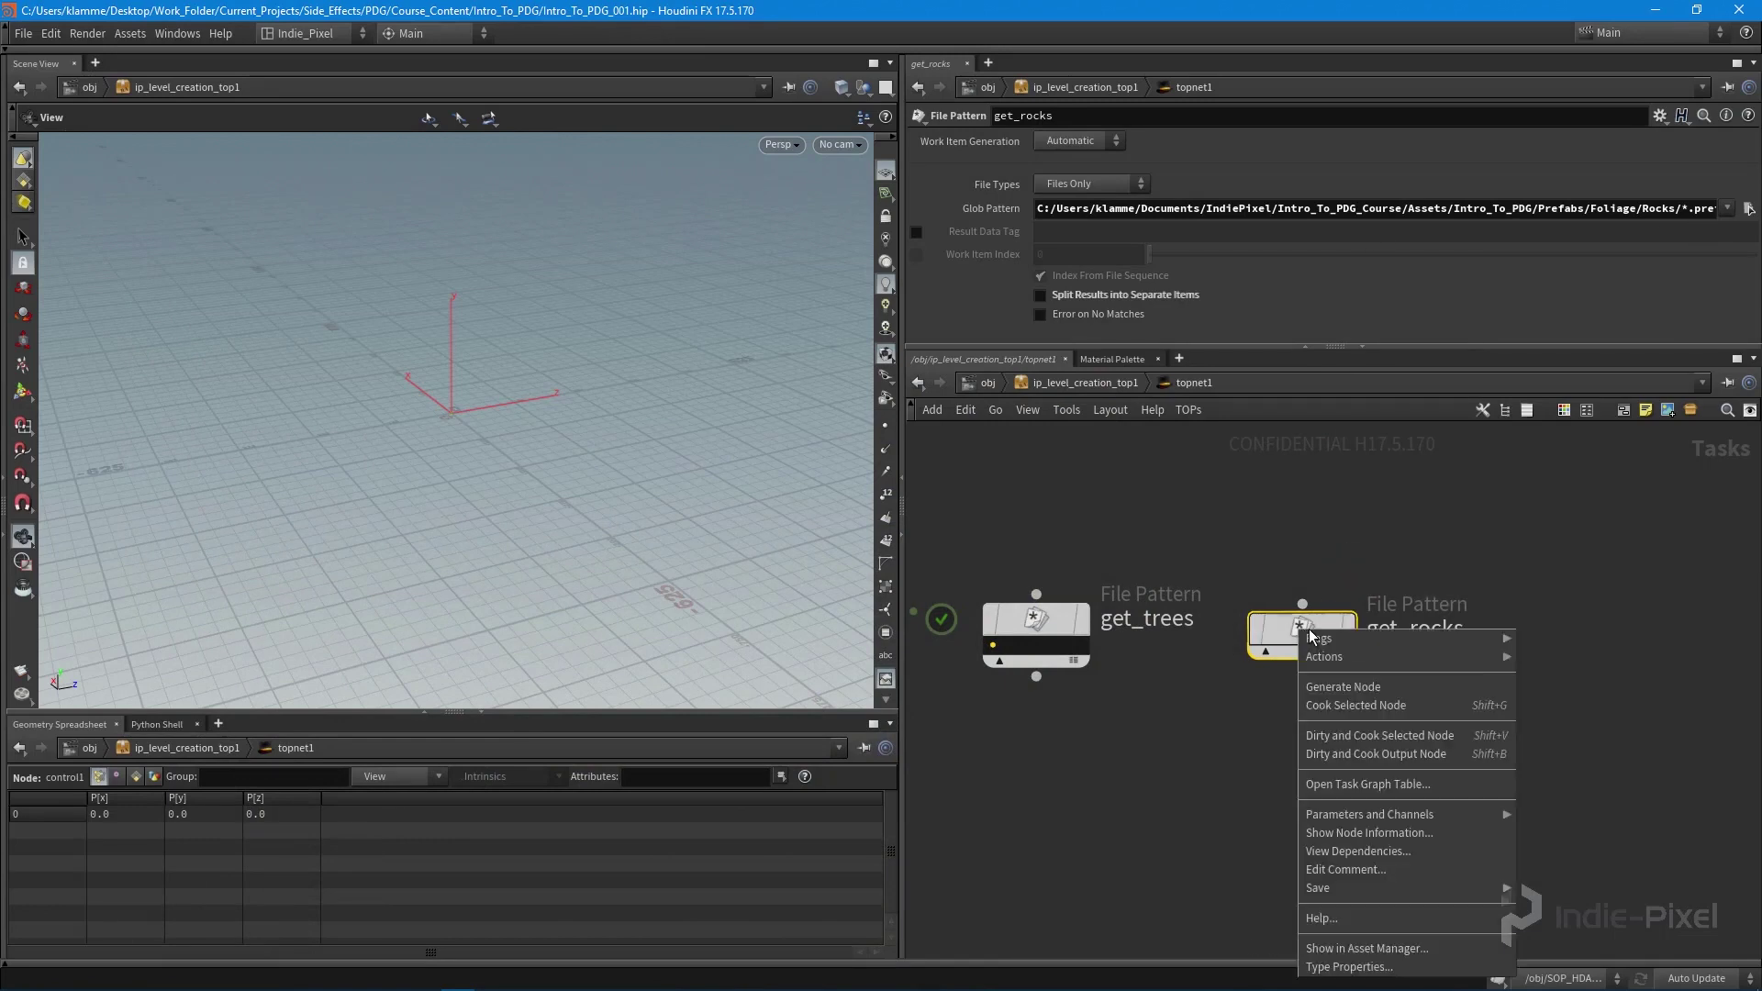
{"action": "left_click", "coordinate": [1356, 712]}
{"action": "scroll", "coordinate": [1358, 661], "scroll_direction": "up", "scroll_amount": 2}
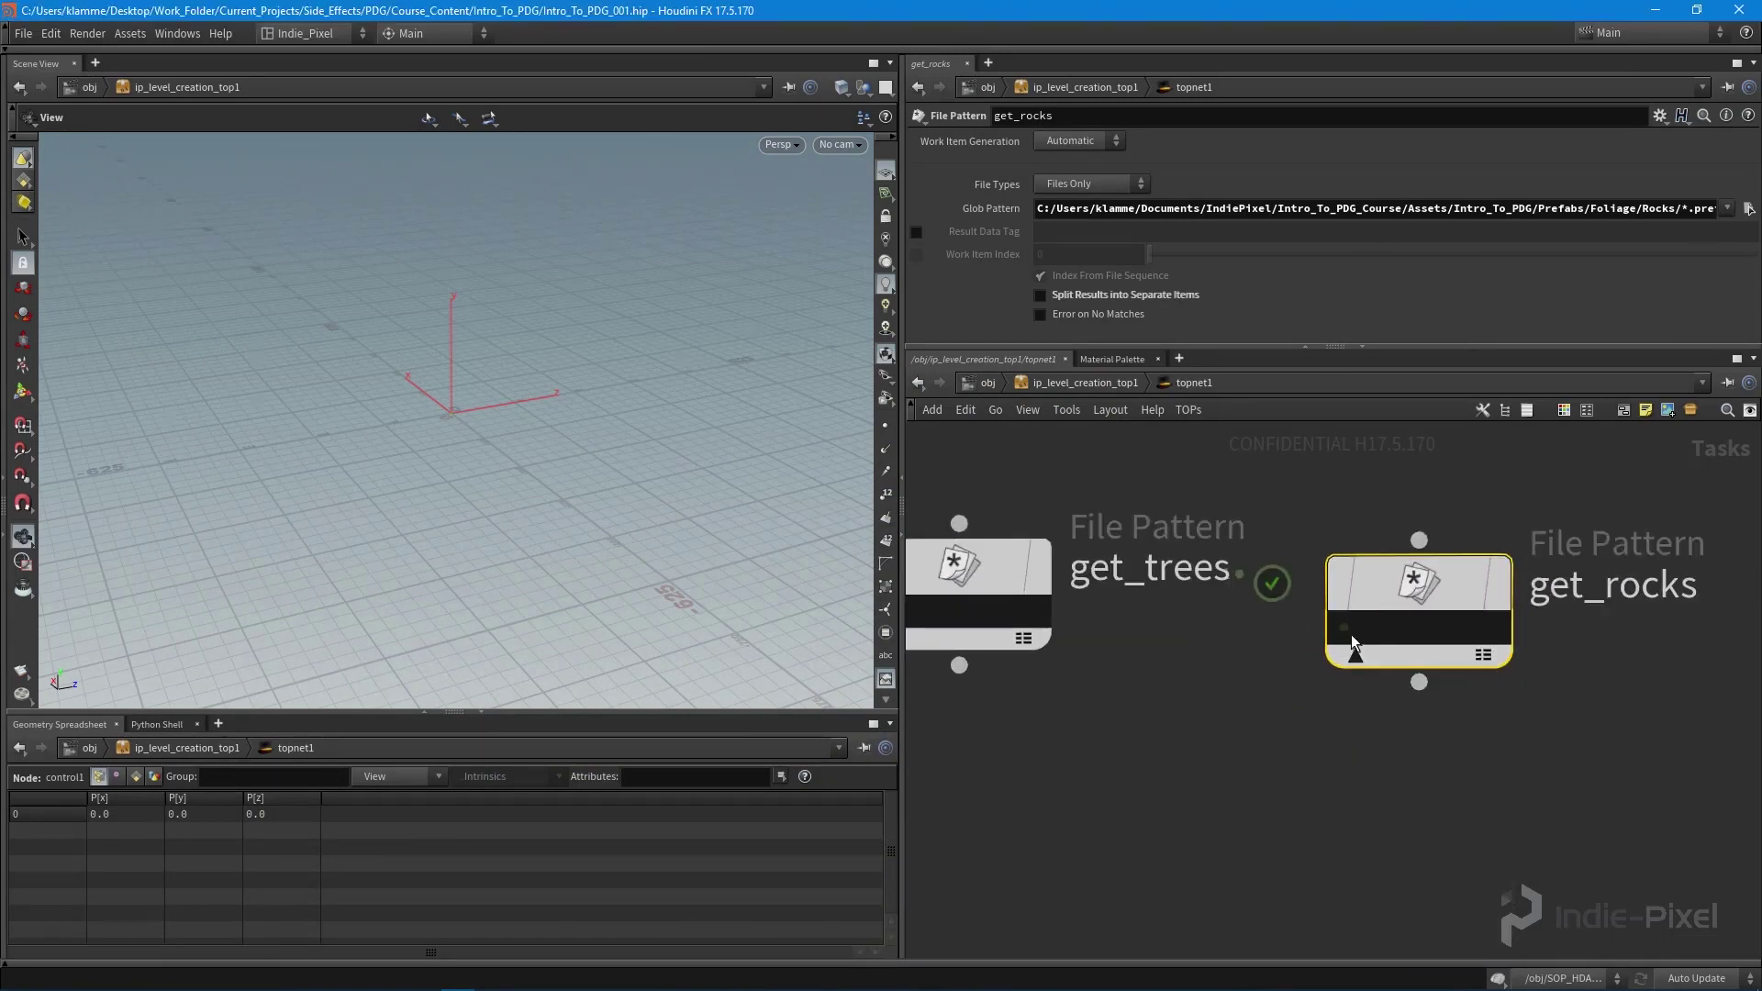
{"action": "left_click", "coordinate": [1344, 627]}
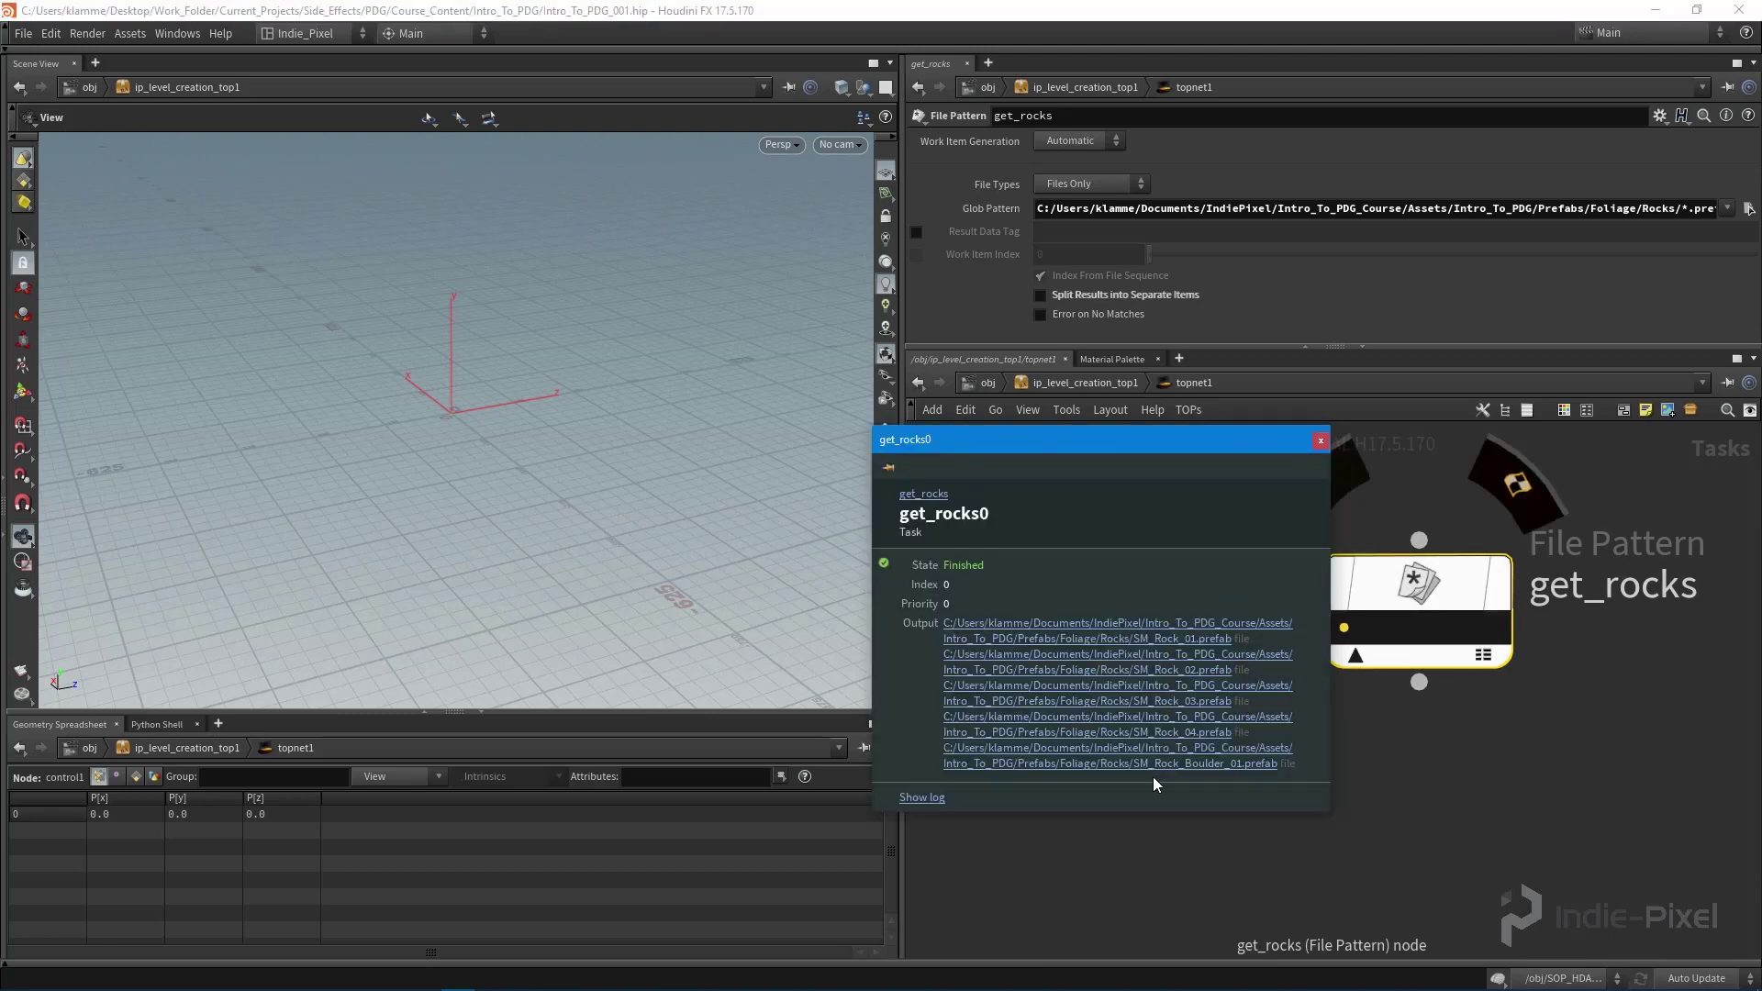
- Alt-drag a copy of get_rocks to its right and rename it get_bushes
{"action": "left_click", "coordinate": [1320, 441]}
{"action": "scroll", "coordinate": [1379, 731], "scroll_direction": "down", "scroll_amount": 3}
{"action": "scroll", "coordinate": [1342, 696], "scroll_direction": "up", "scroll_amount": 1}
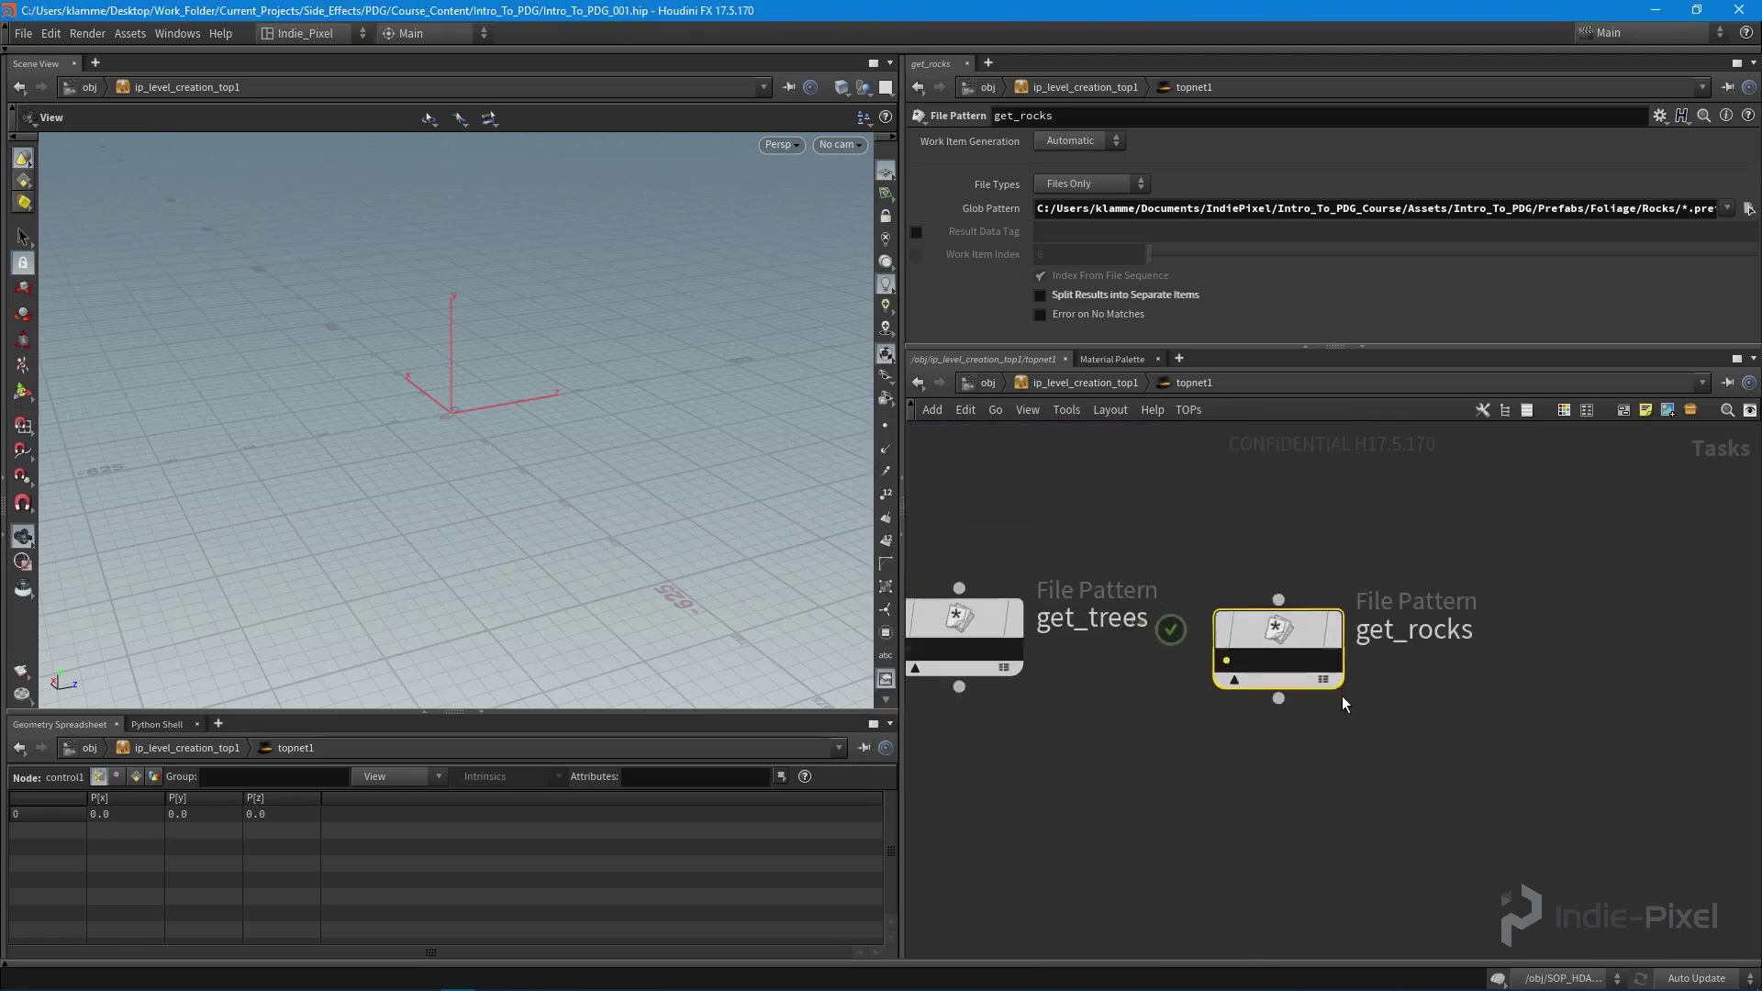
{"action": "left_click_drag", "start_coordinate": [1279, 632], "coordinate": [1630, 637], "text": "alt"}
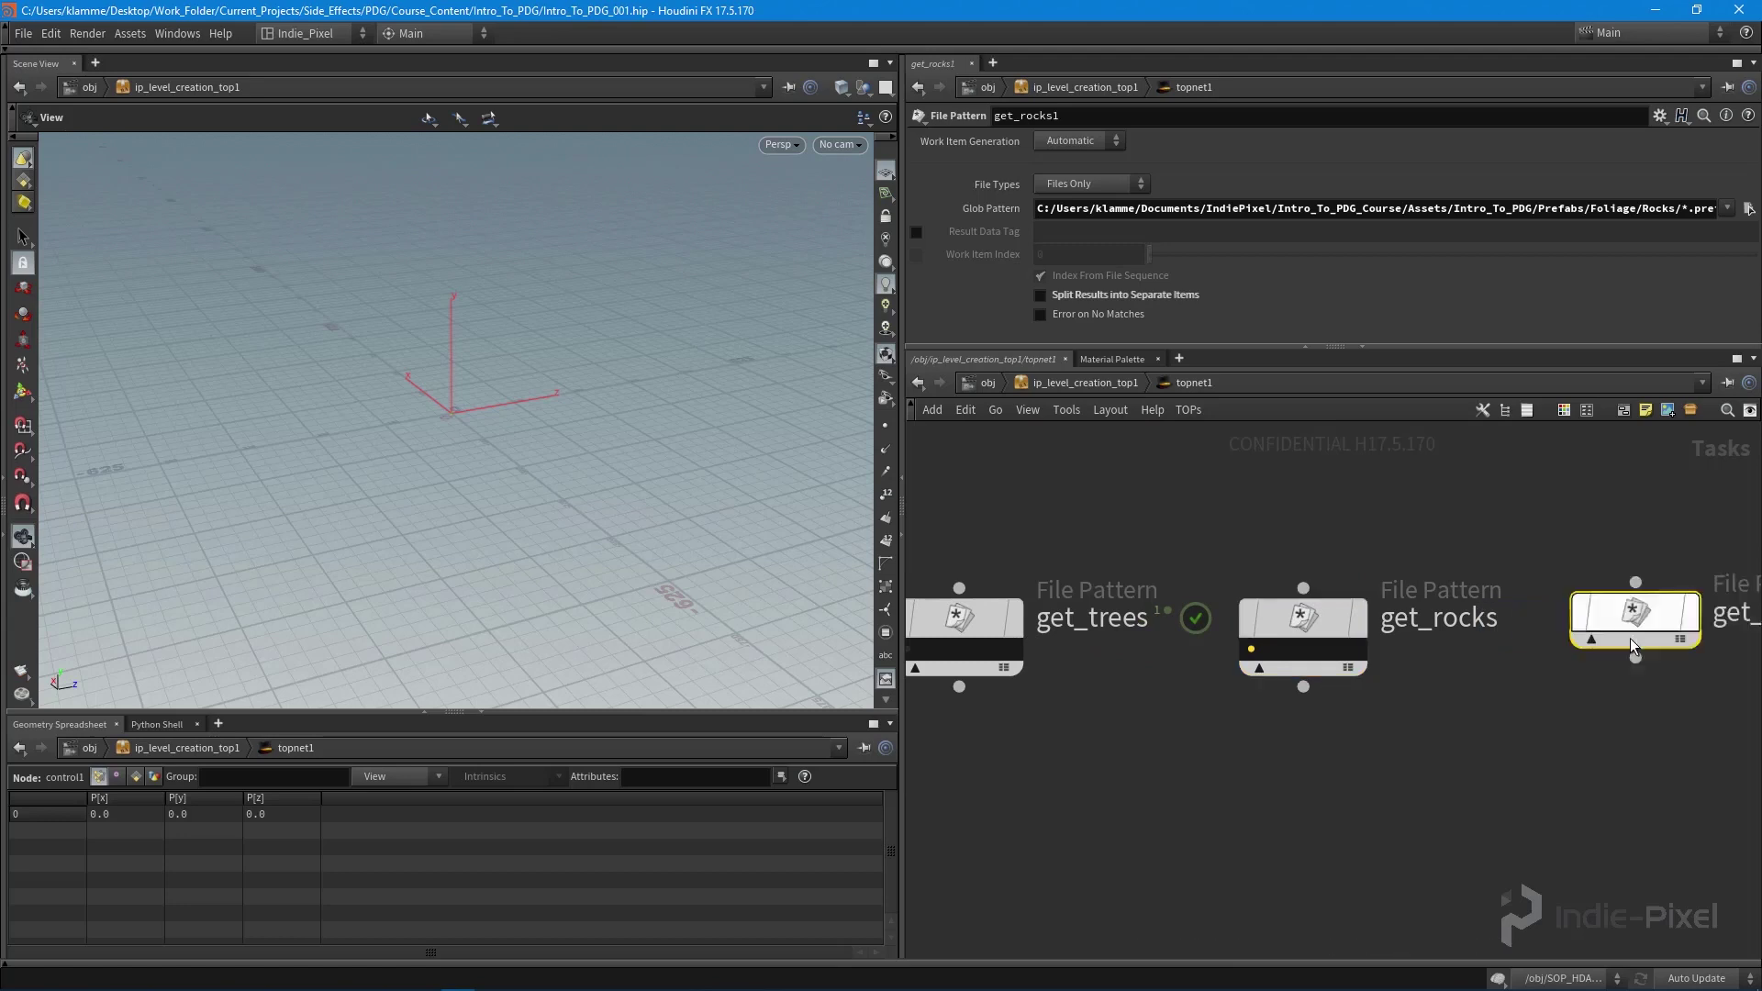
{"action": "middle_click_drag", "start_coordinate": [1630, 637], "coordinate": [1370, 587]}
{"action": "left_click_drag", "start_coordinate": [1369, 588], "coordinate": [1392, 605]}
{"action": "double_click", "coordinate": [1613, 635]}
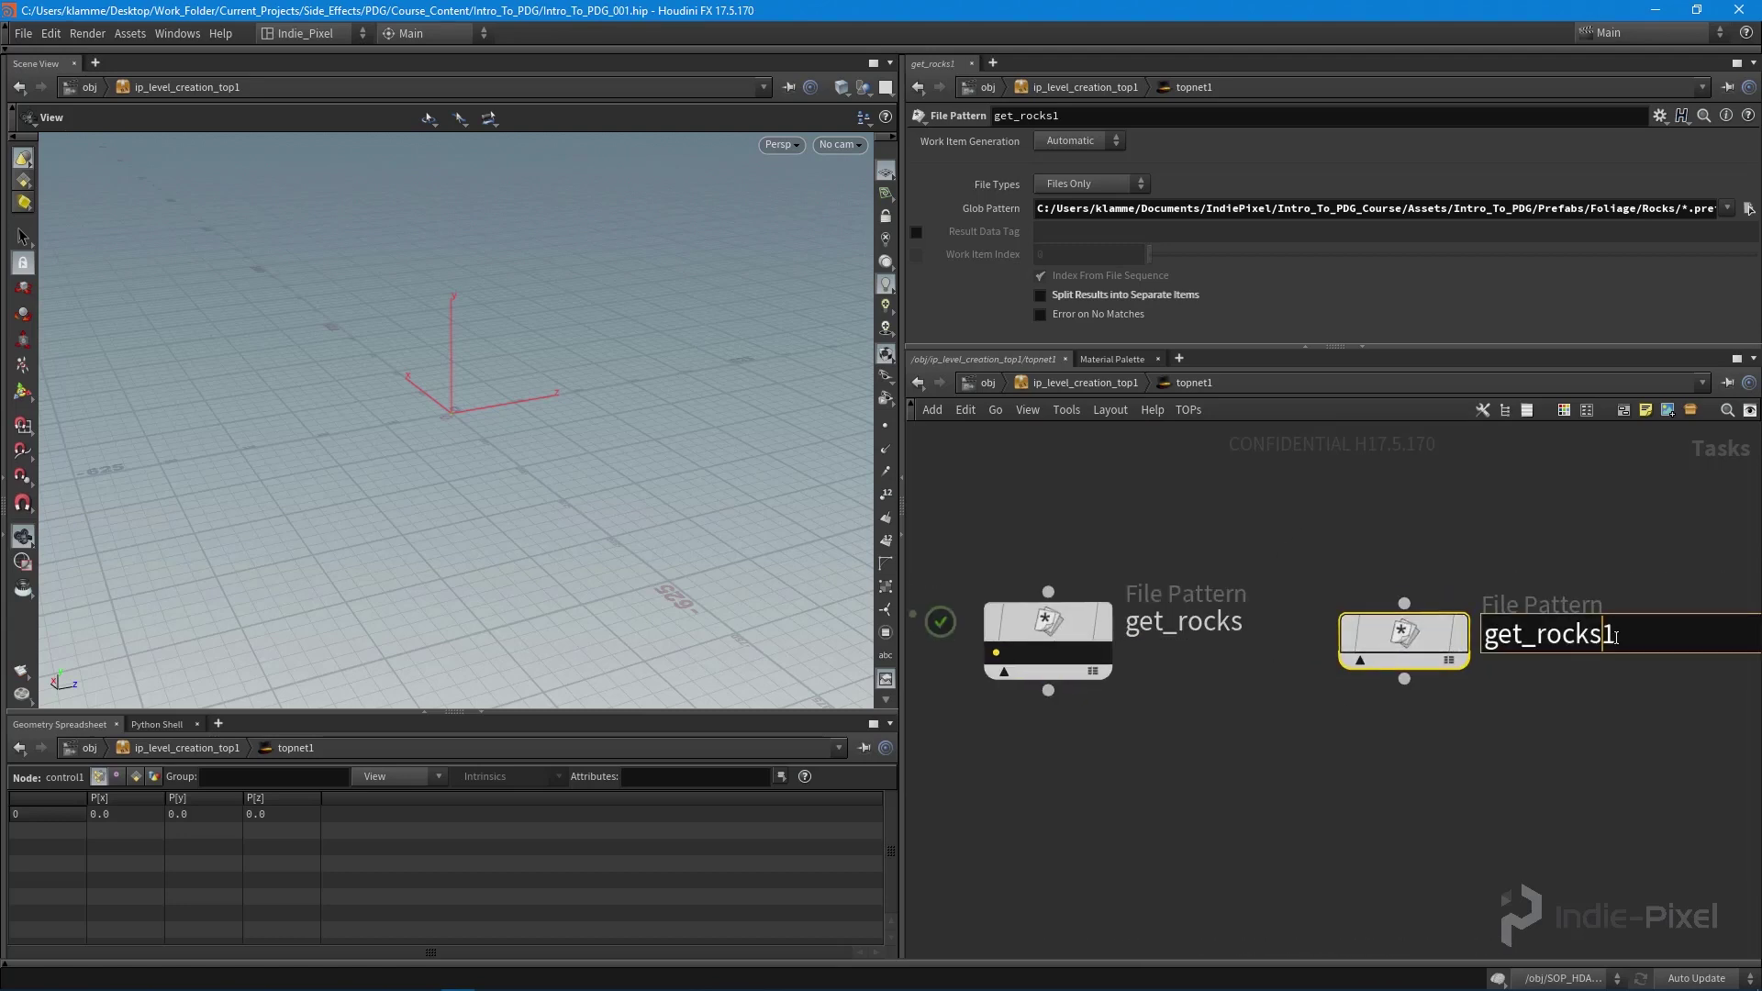
{"action": "key", "text": "BackSpace"}
{"action": "key", "text": "BackSpace"}
{"action": "key", "text": "BackSpace"}
{"action": "key", "text": "BackSpace"}
{"action": "key", "text": "BackSpace"}
{"action": "key", "text": "BackSpace"}
{"action": "type", "text": "bushes"}
{"action": "key", "text": "Return"}
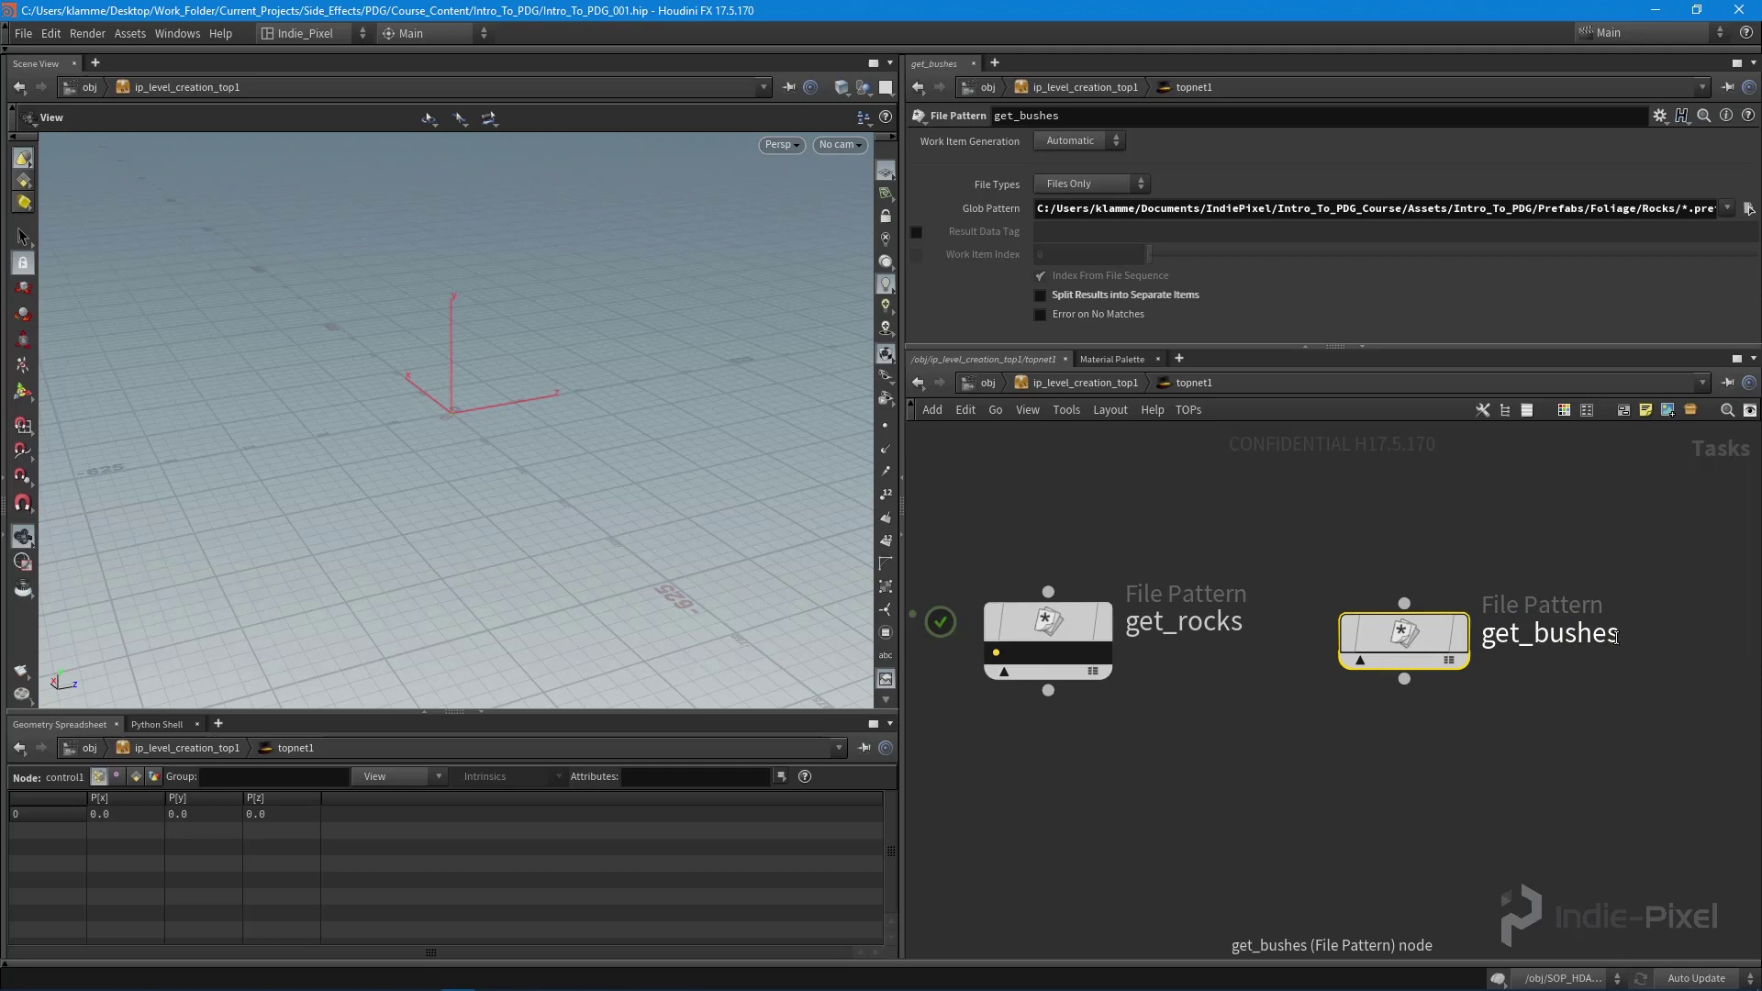
- Replace Rocks with Bushes in get_bushes' Glob Pattern
{"action": "left_click", "coordinate": [1673, 211]}
{"action": "key", "text": "BackSpace"}
{"action": "key", "text": "BackSpace"}
{"action": "key", "text": "BackSpace"}
{"action": "key", "text": "BackSpace"}
{"action": "key", "text": "BackSpace"}
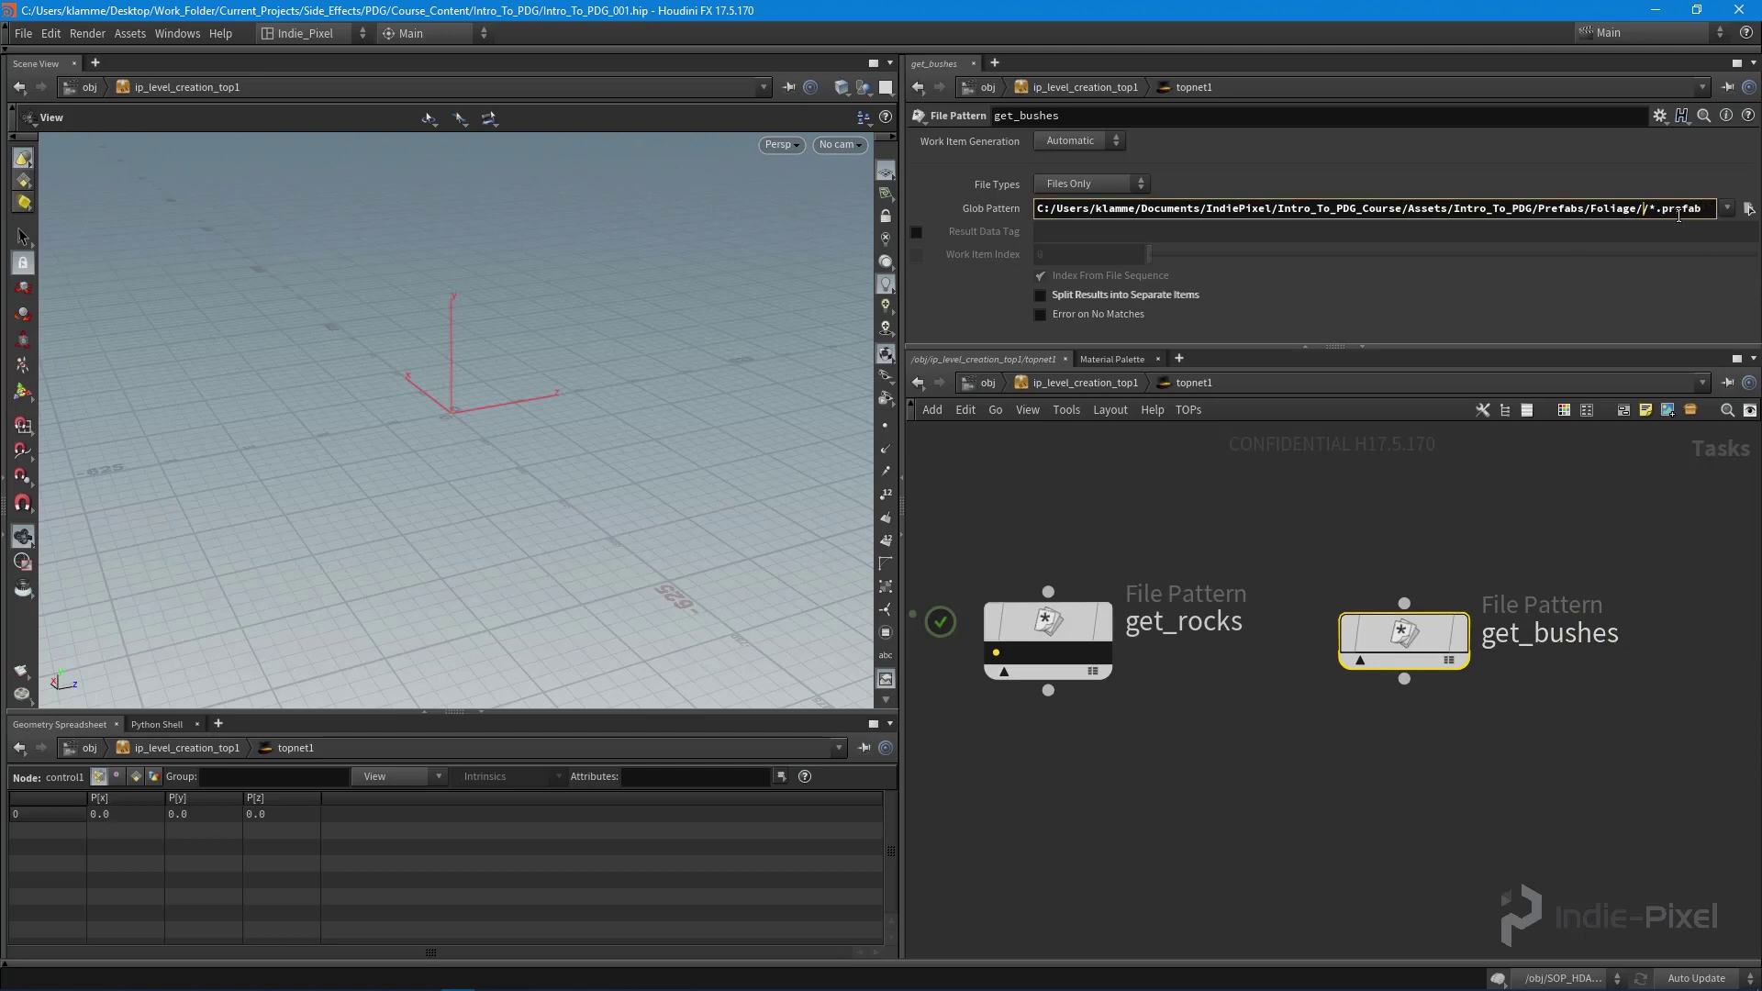
{"action": "type", "text": "Bushes"}
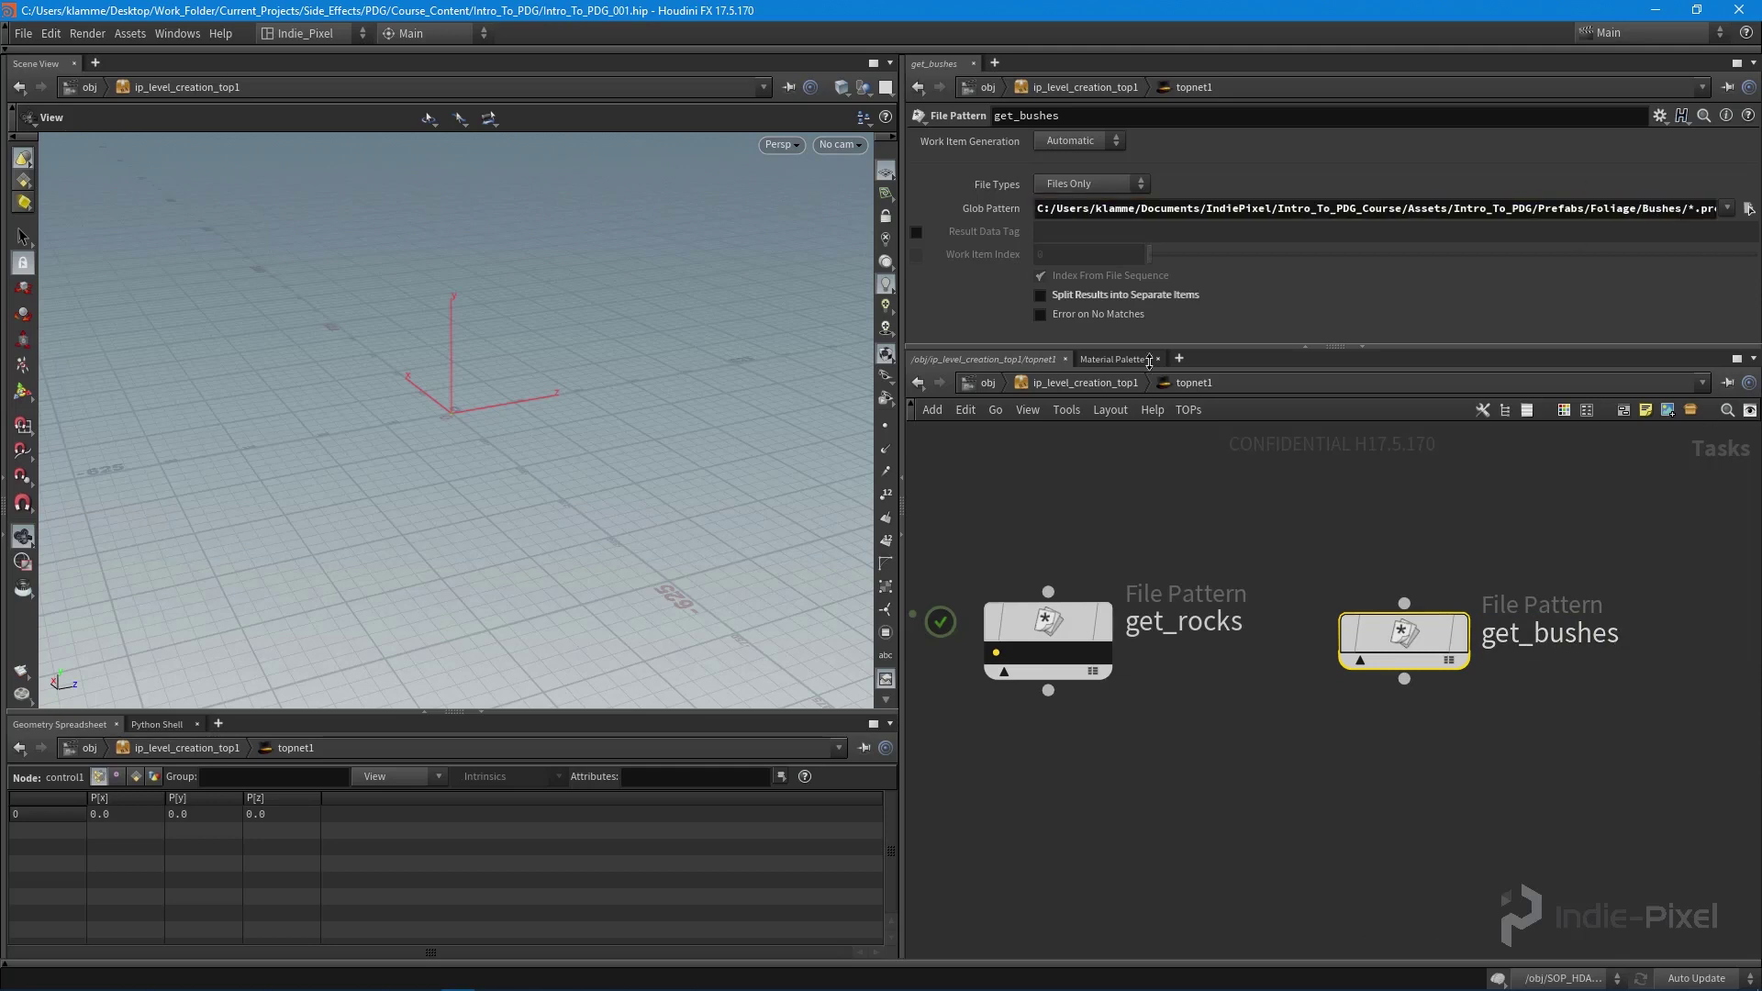
{"action": "left_click", "coordinate": [496, 977]}
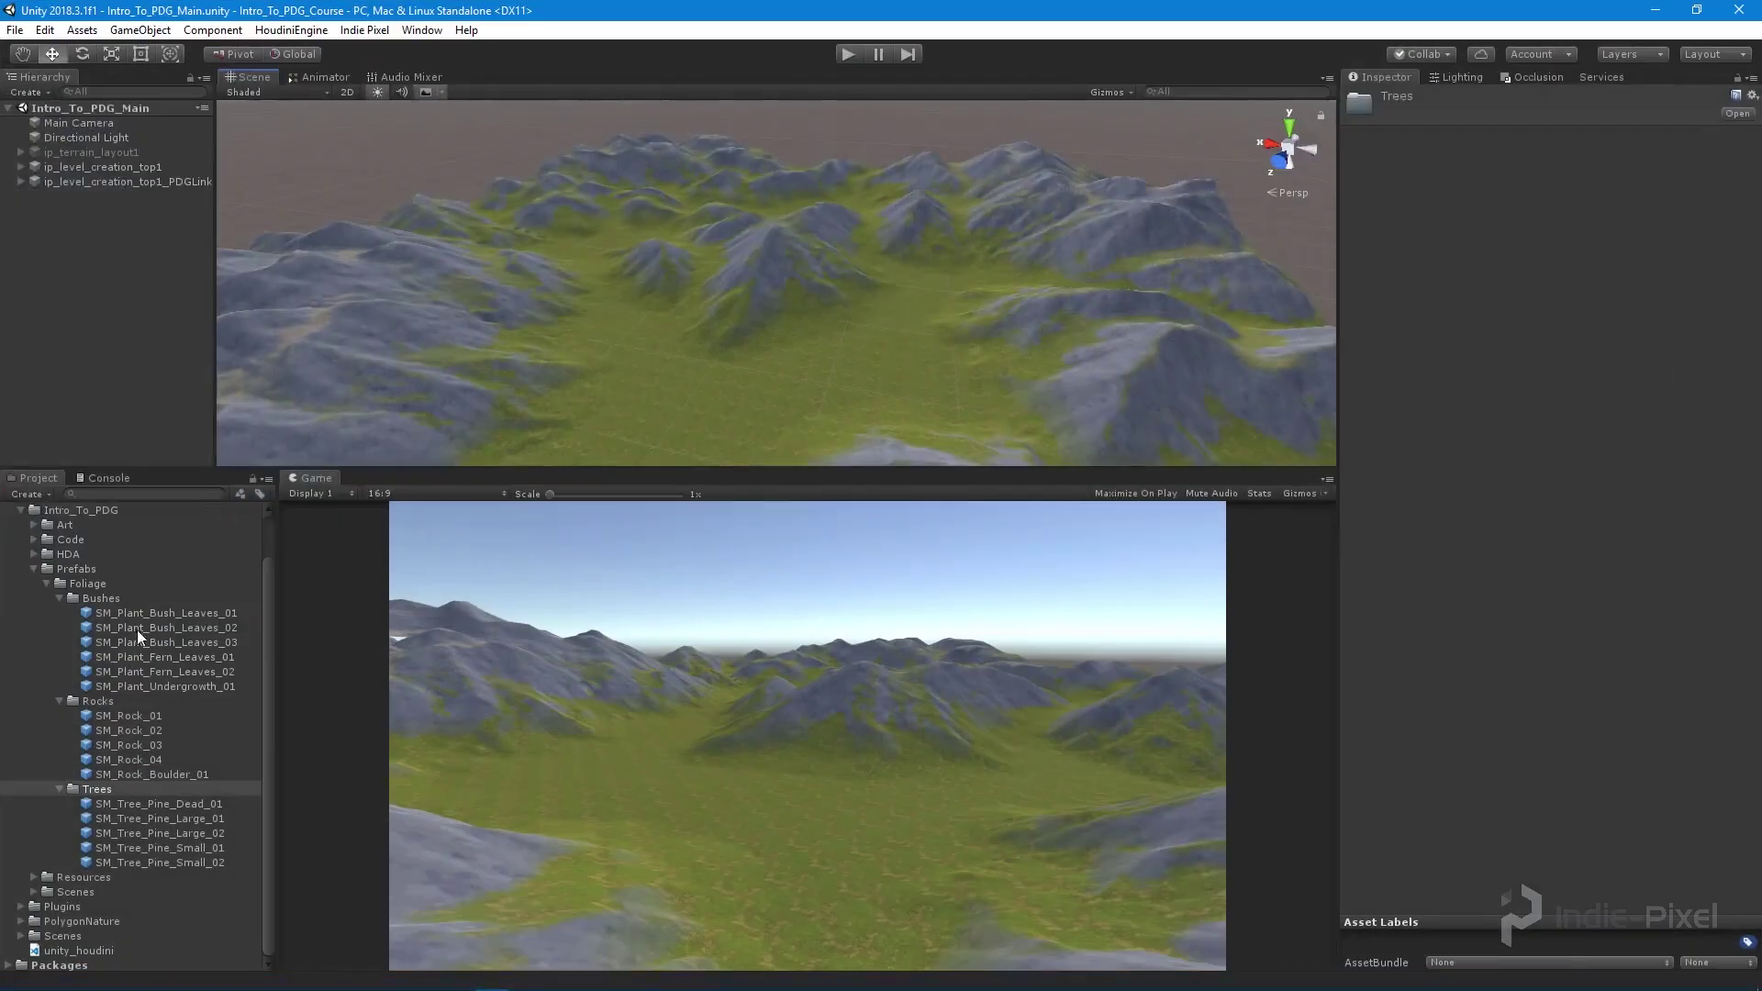
{"action": "left_click", "coordinate": [457, 978]}
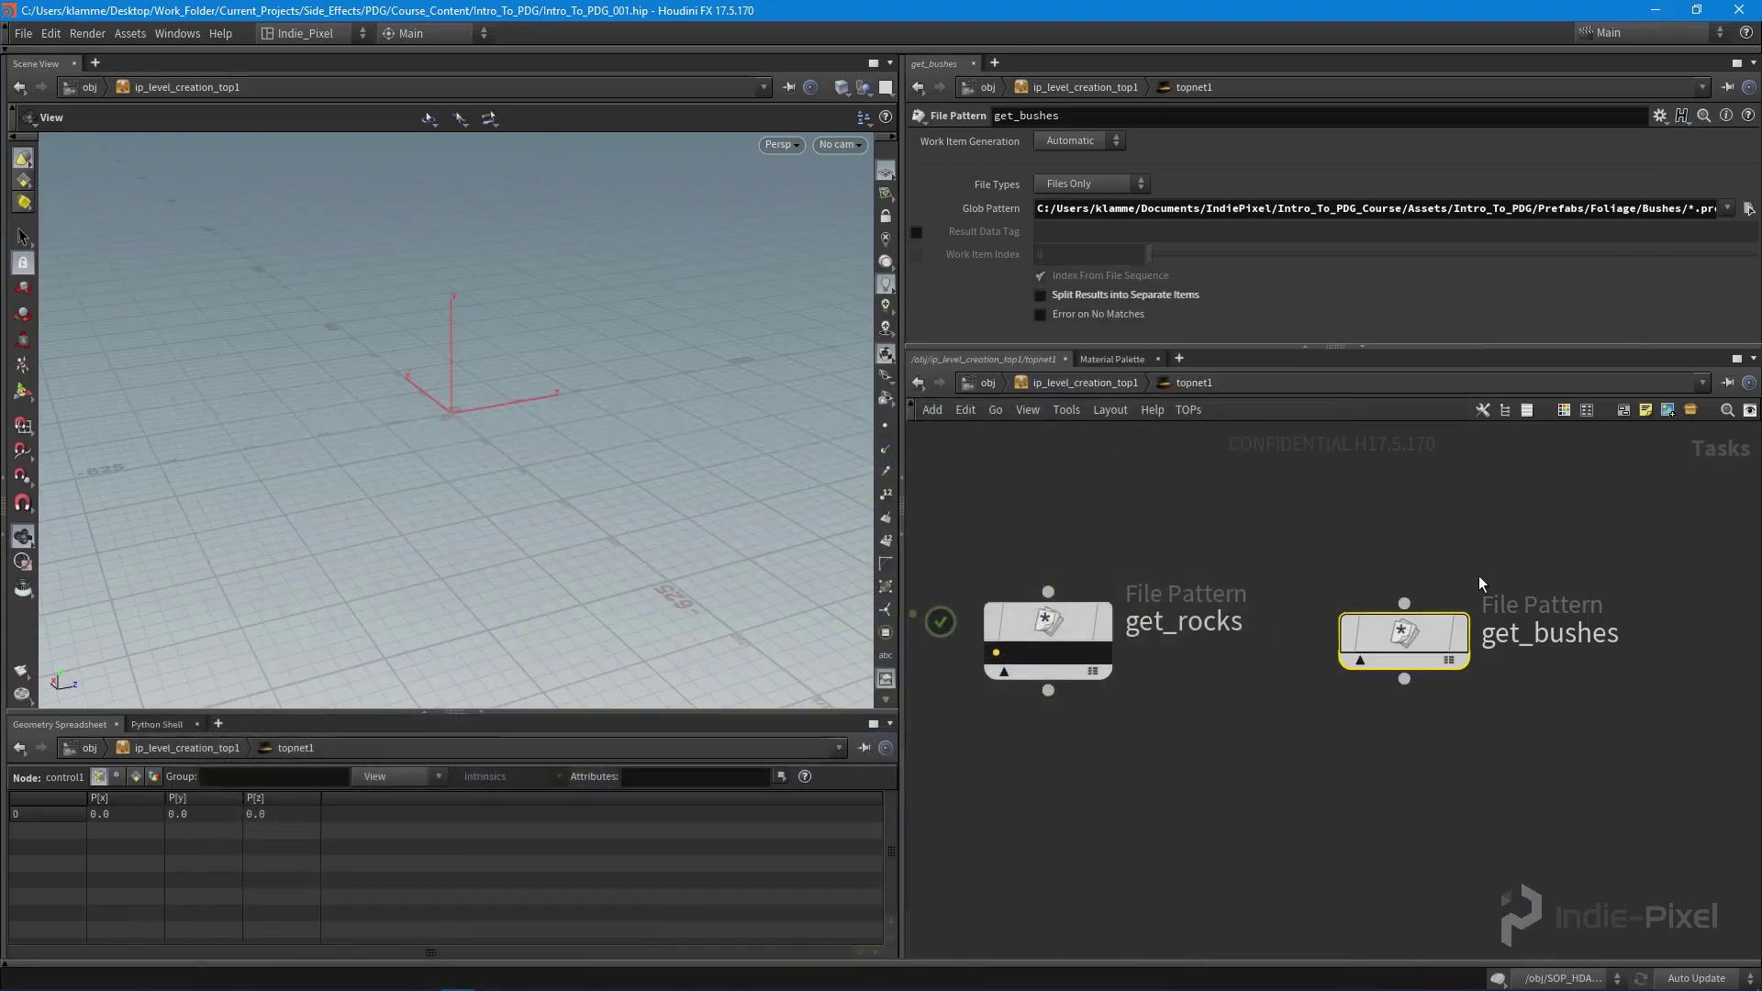
- Cook get_bushes and check its work item listing six Bushes prefabs
{"action": "right_click", "coordinate": [1402, 639]}
{"action": "left_click", "coordinate": [1458, 708]}
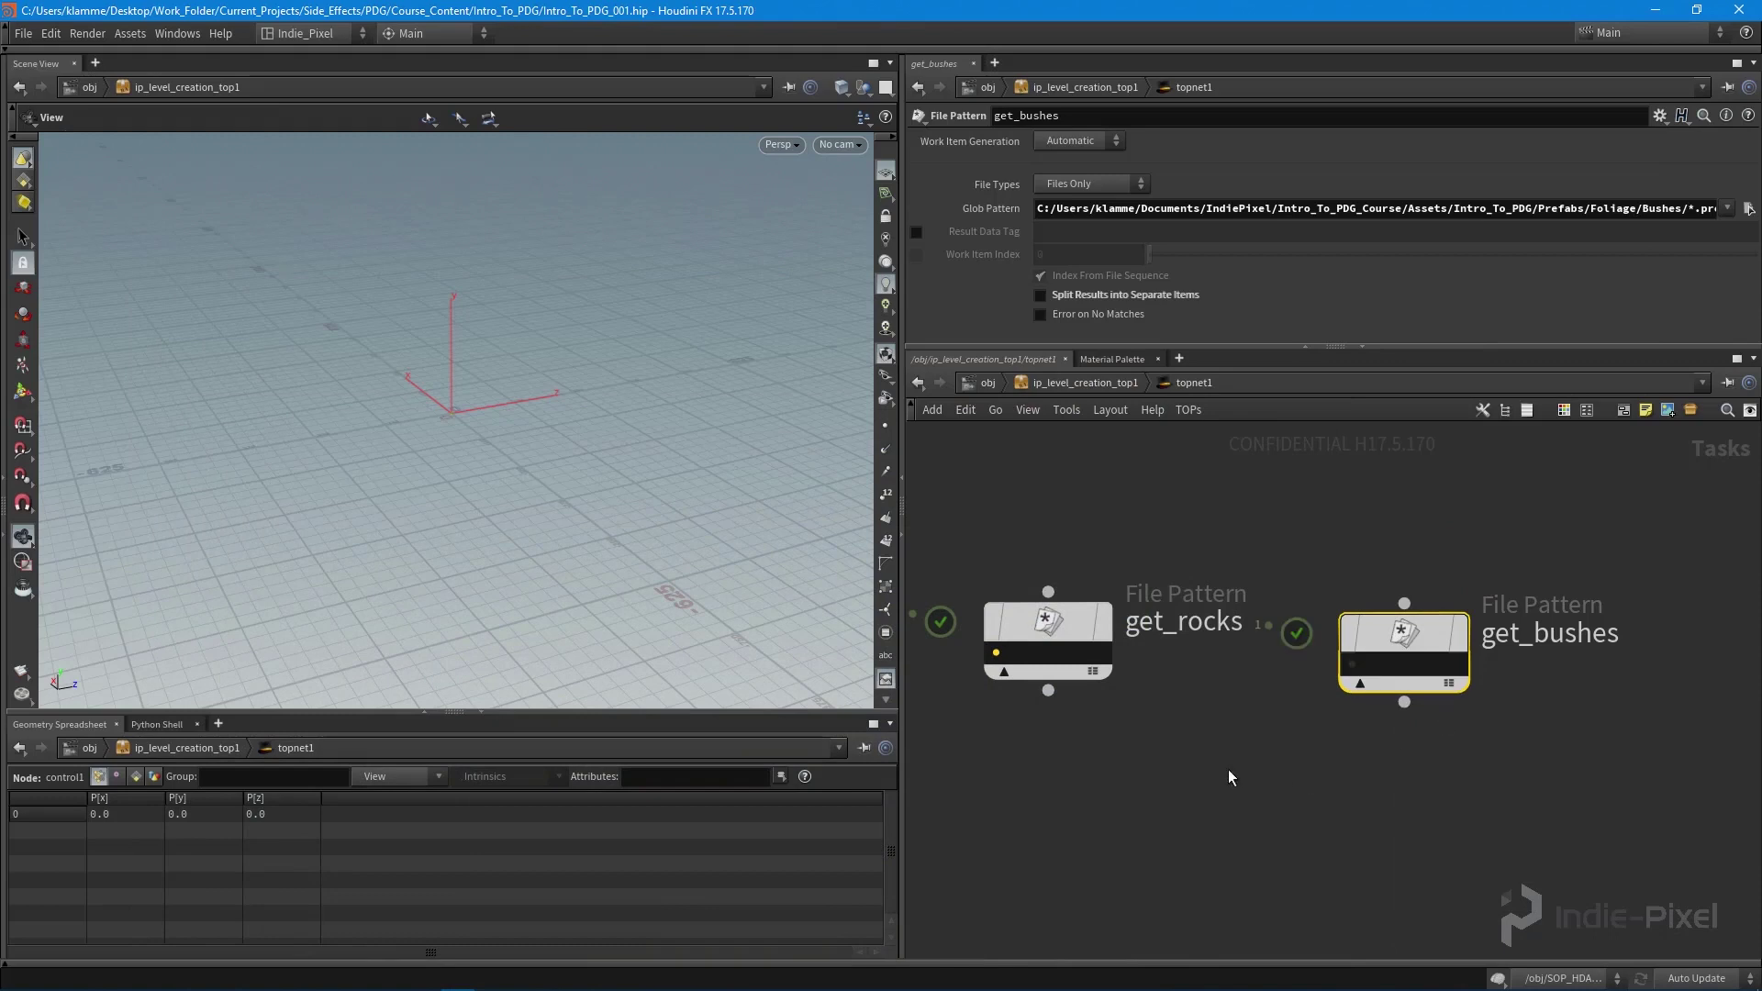
{"action": "middle_click_drag", "start_coordinate": [1231, 774], "coordinate": [1508, 733]}
{"action": "left_click", "coordinate": [1628, 626]}
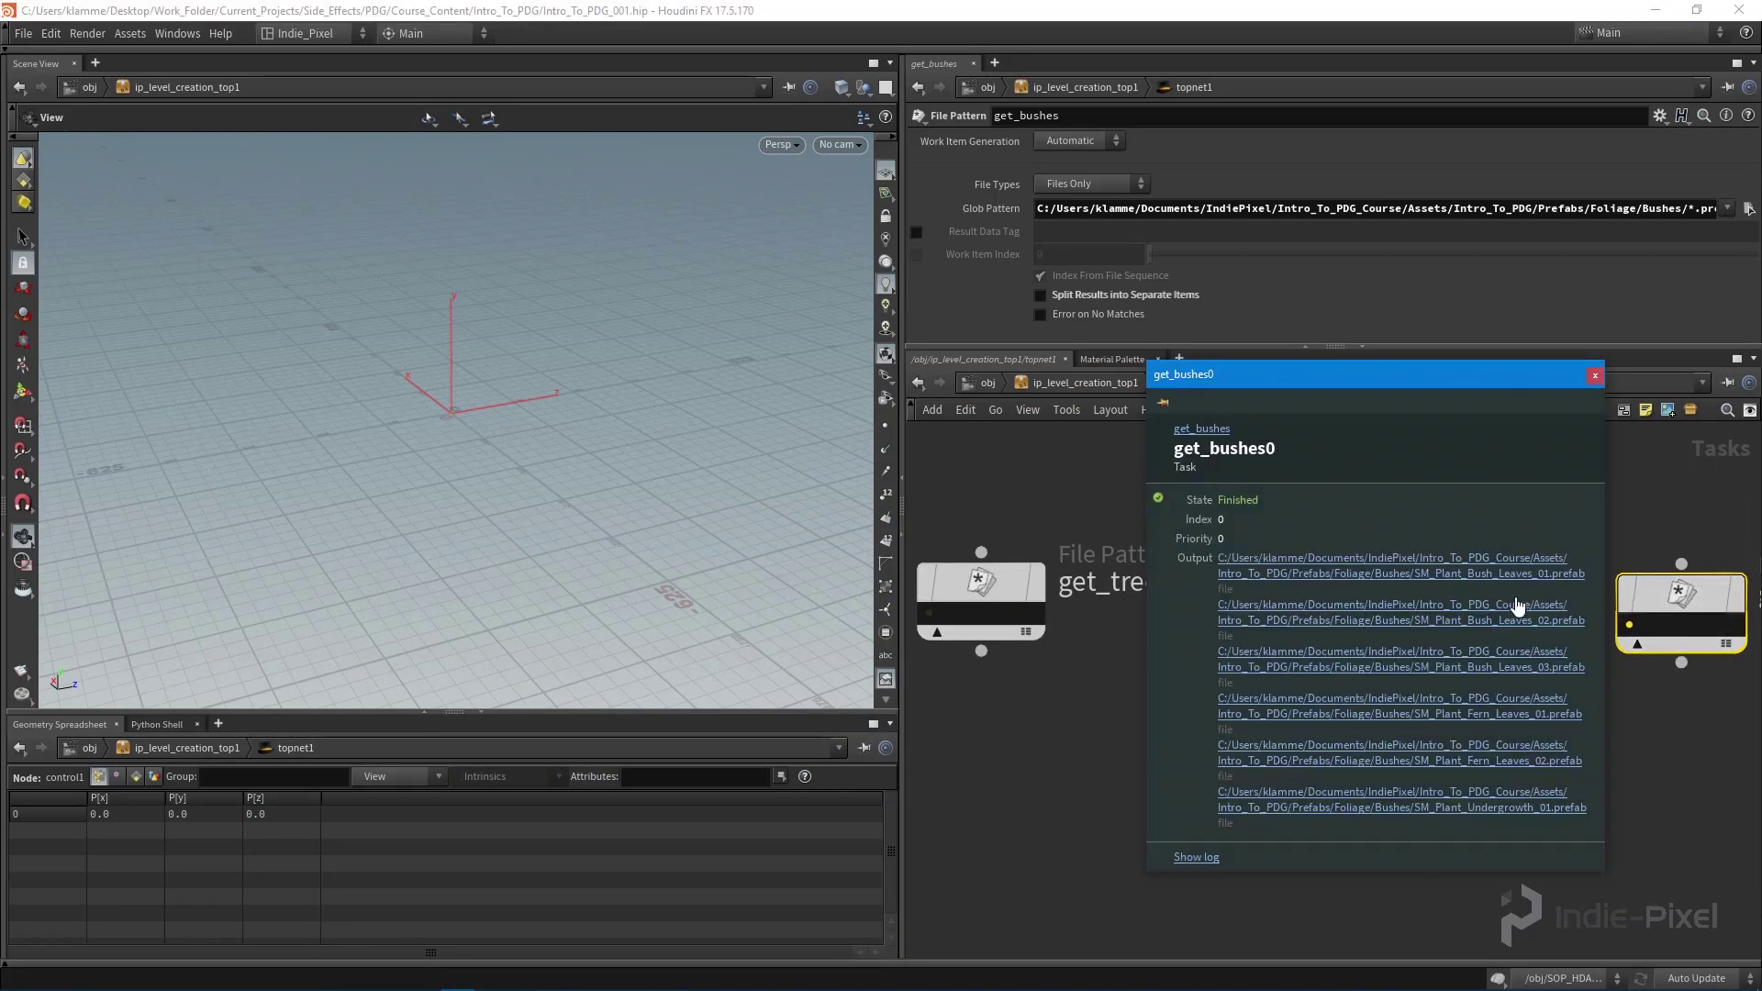
{"action": "left_click", "coordinate": [1596, 375]}
{"action": "scroll", "coordinate": [1551, 748], "scroll_direction": "down", "scroll_amount": 2}
- Nudge get_rocks and get_bushes right so the three nodes are evenly spaced
{"action": "left_click_drag", "start_coordinate": [1605, 609], "coordinate": [1620, 595]}
{"action": "scroll", "coordinate": [1489, 696], "scroll_direction": "down", "scroll_amount": 2}
{"action": "left_click_drag", "start_coordinate": [1147, 530], "coordinate": [1721, 713]}
{"action": "middle_click_drag", "start_coordinate": [1425, 755], "coordinate": [1420, 753]}
{"action": "left_click_drag", "start_coordinate": [1330, 595], "coordinate": [1327, 595]}
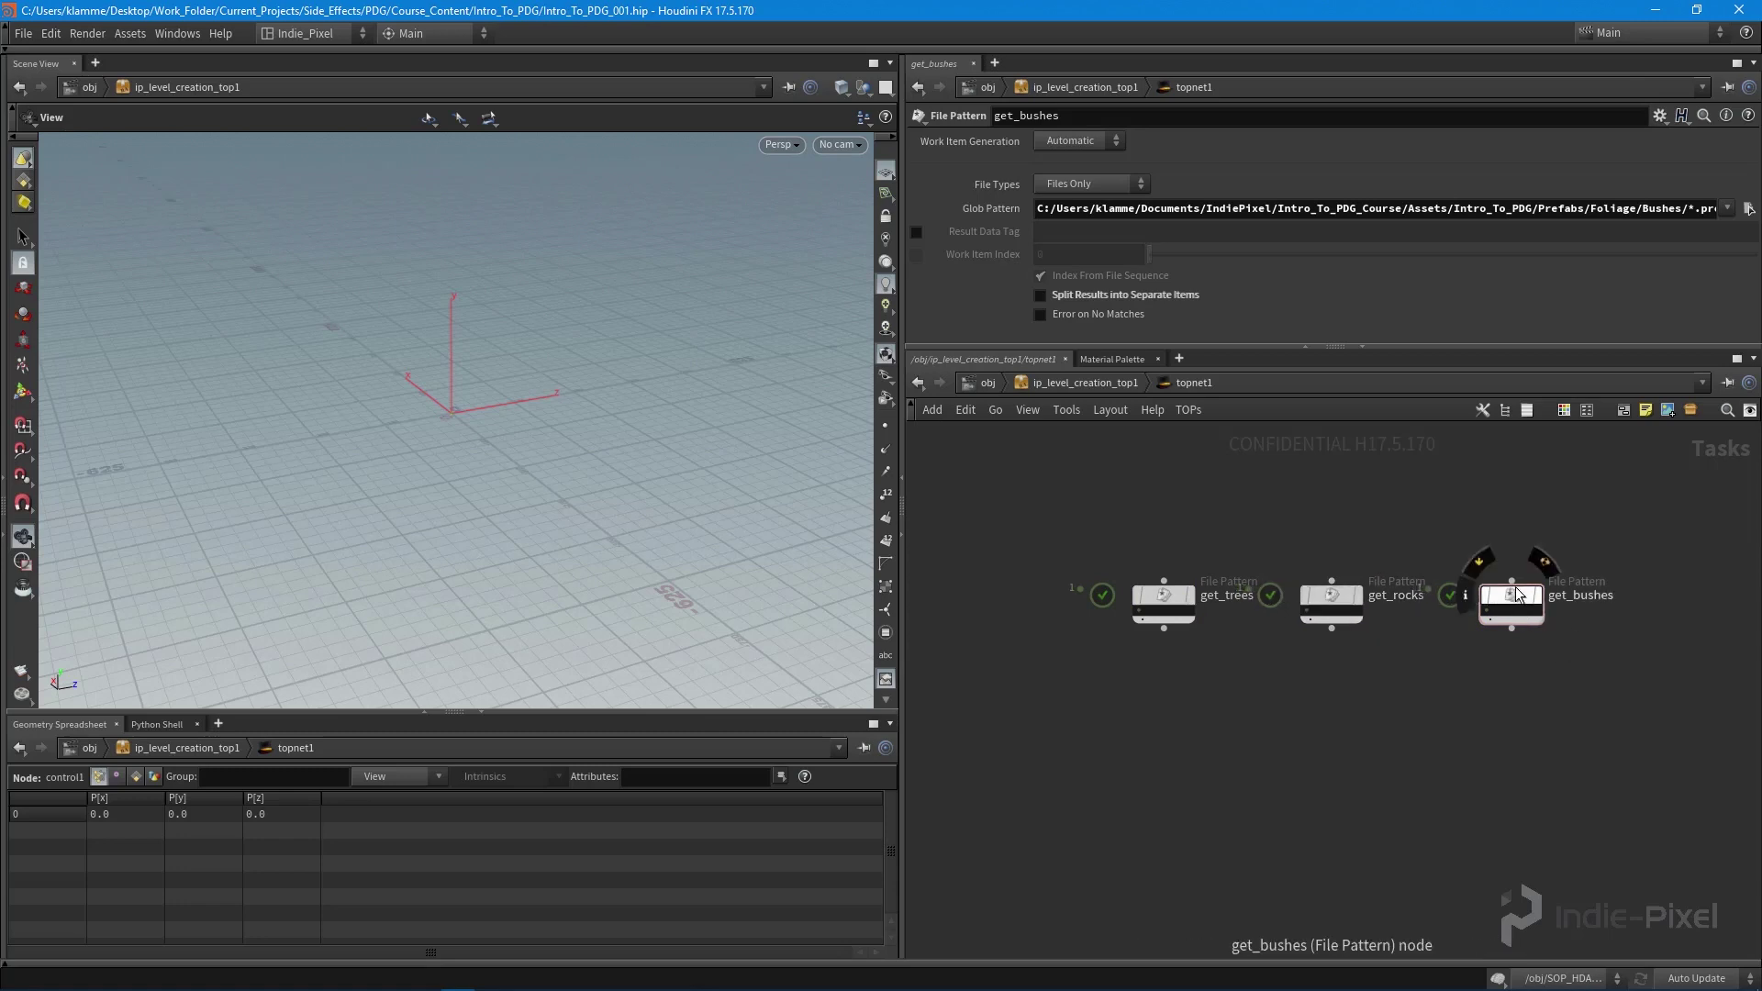
{"action": "left_click_drag", "start_coordinate": [1496, 596], "coordinate": [1514, 597]}
{"action": "left_click_drag", "start_coordinate": [1326, 600], "coordinate": [1340, 602]}
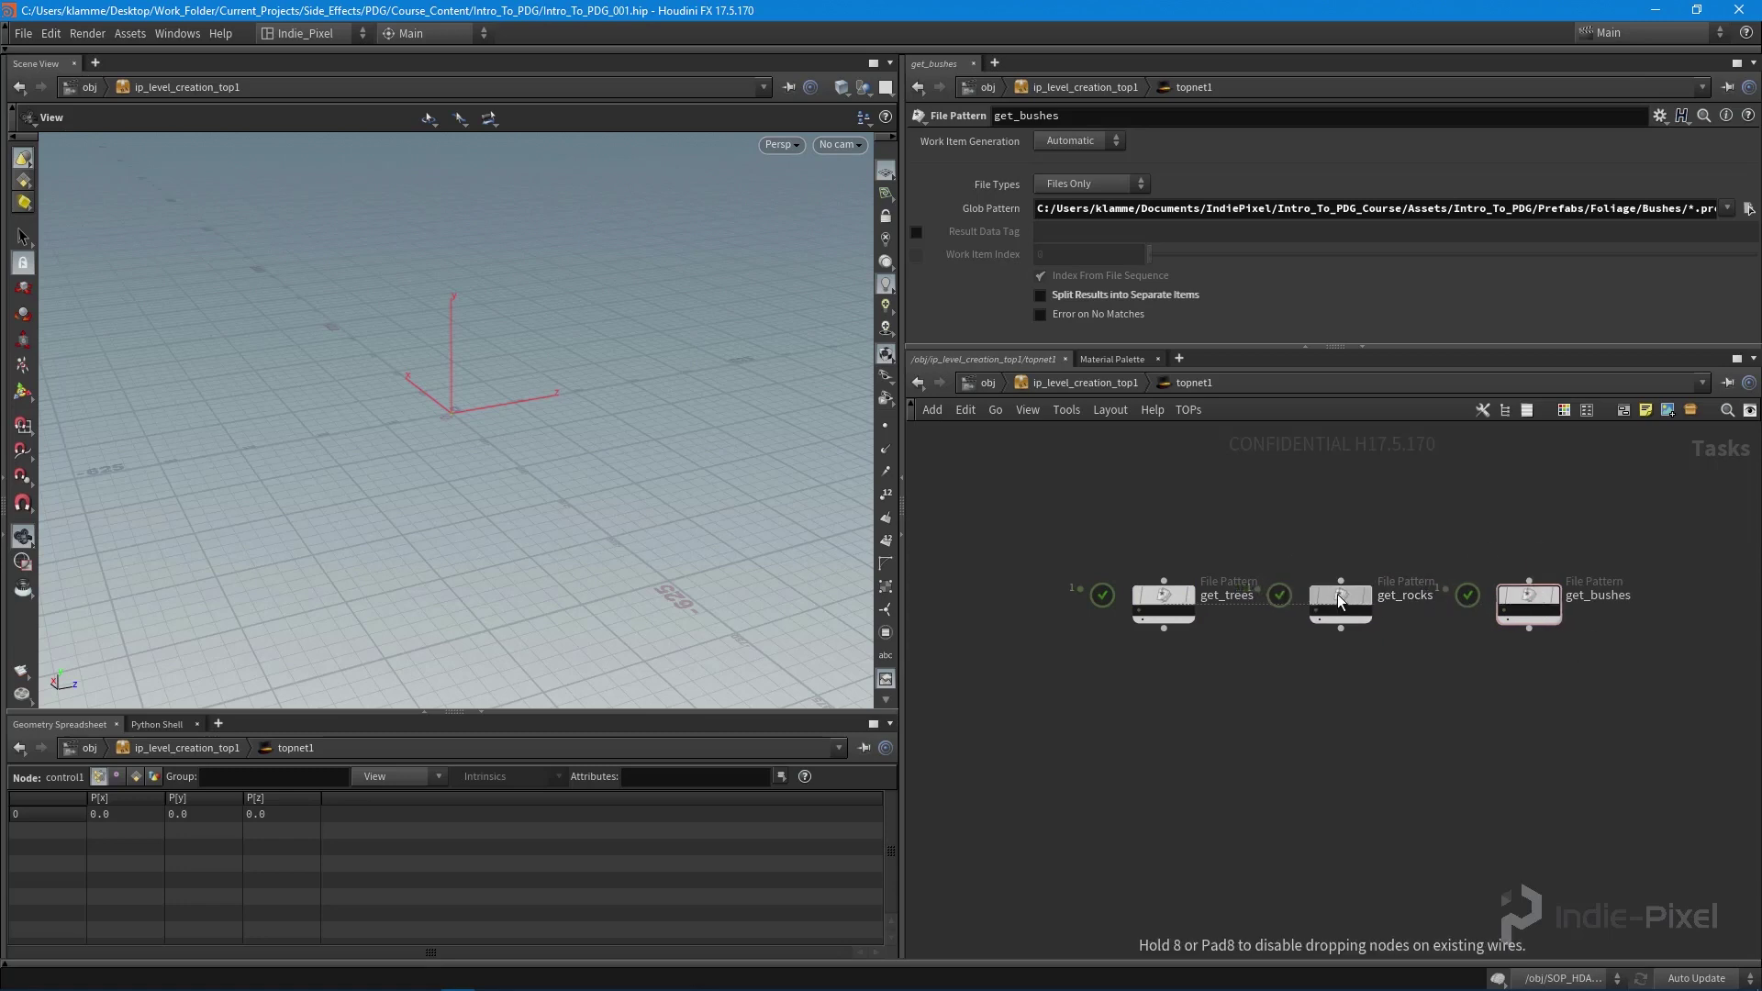
- Add a Merge node, merge1, below the File Pattern row
{"action": "key", "text": "Tab"}
{"action": "type", "text": "mer"}
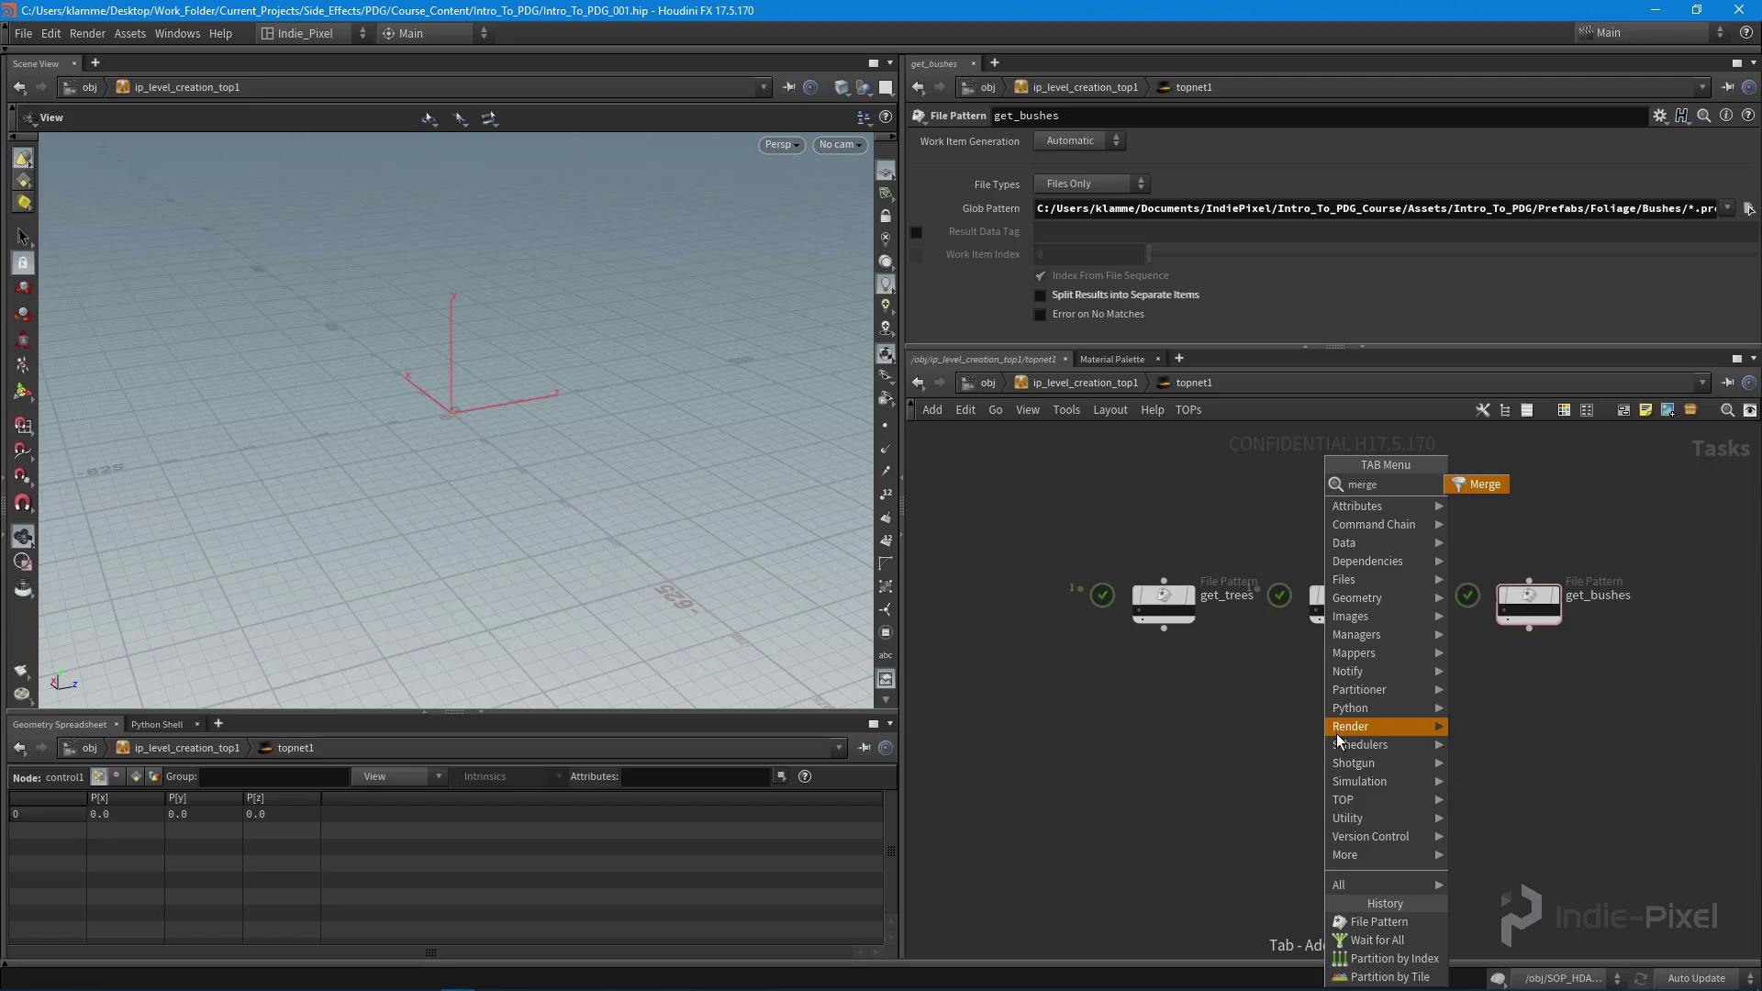
{"action": "key", "text": "Return"}
{"action": "left_click", "coordinate": [1336, 725]}
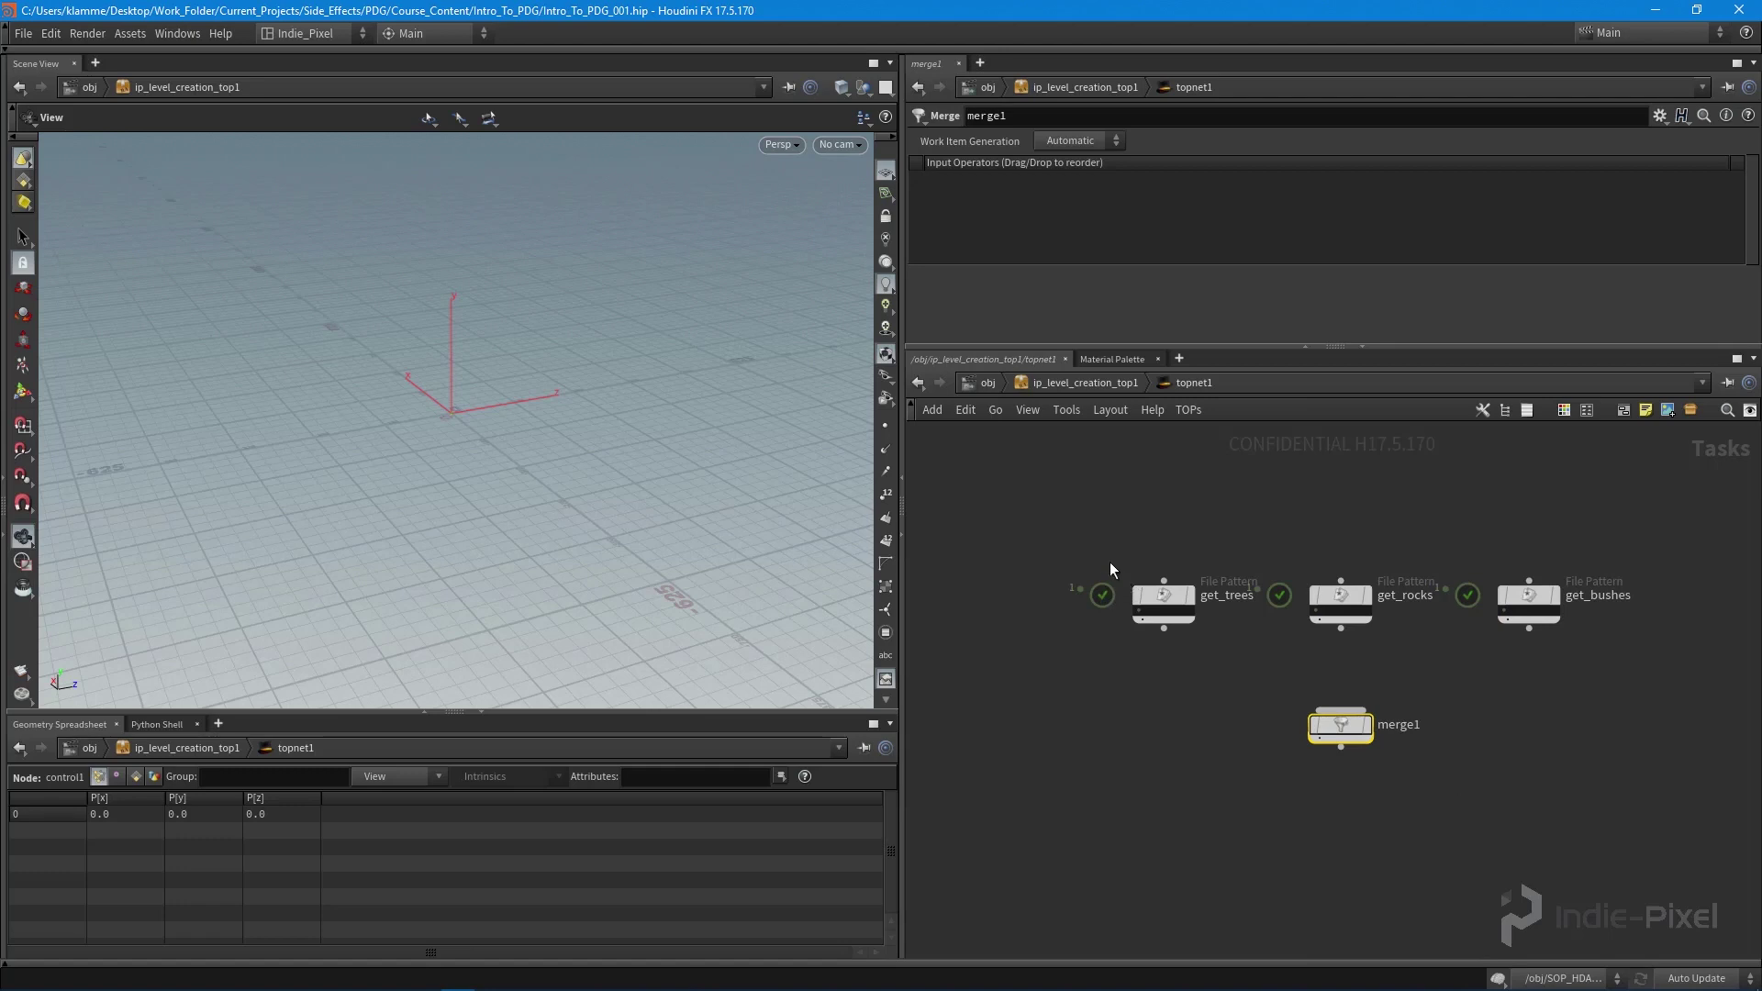
- Wire get_trees, get_rocks and get_bushes outputs into merge1
{"action": "left_click_drag", "start_coordinate": [1028, 532], "coordinate": [1682, 665]}
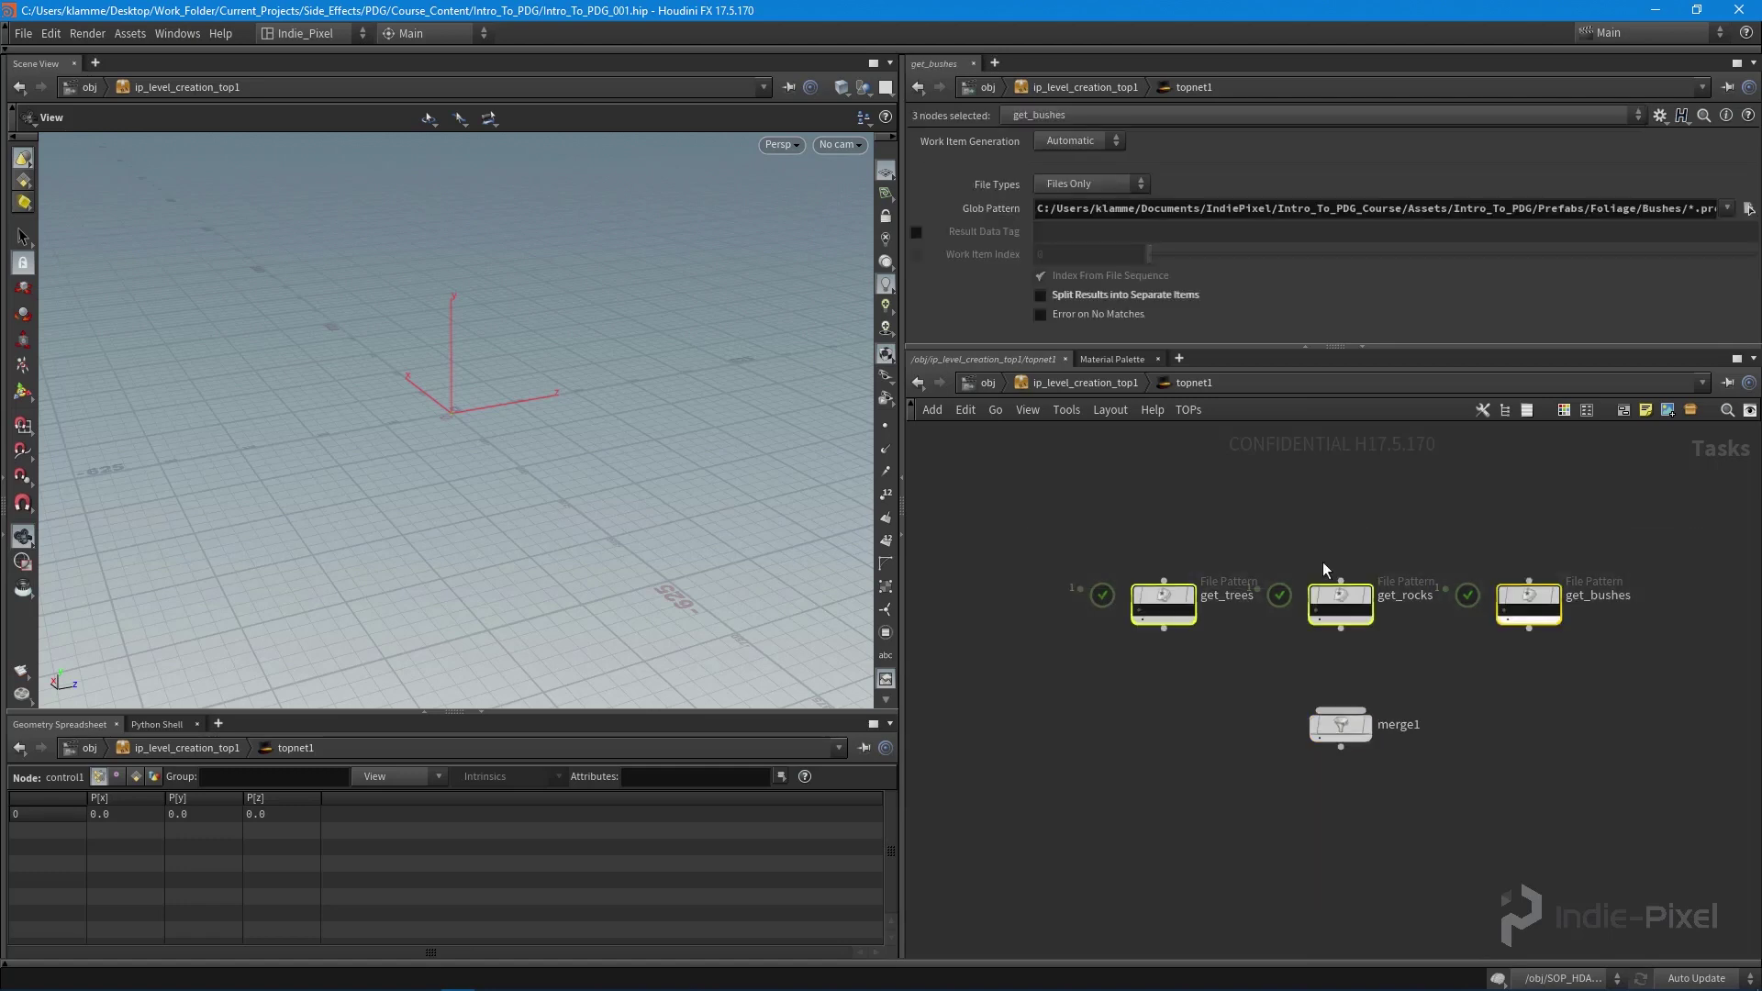
{"action": "left_click", "coordinate": [1148, 612]}
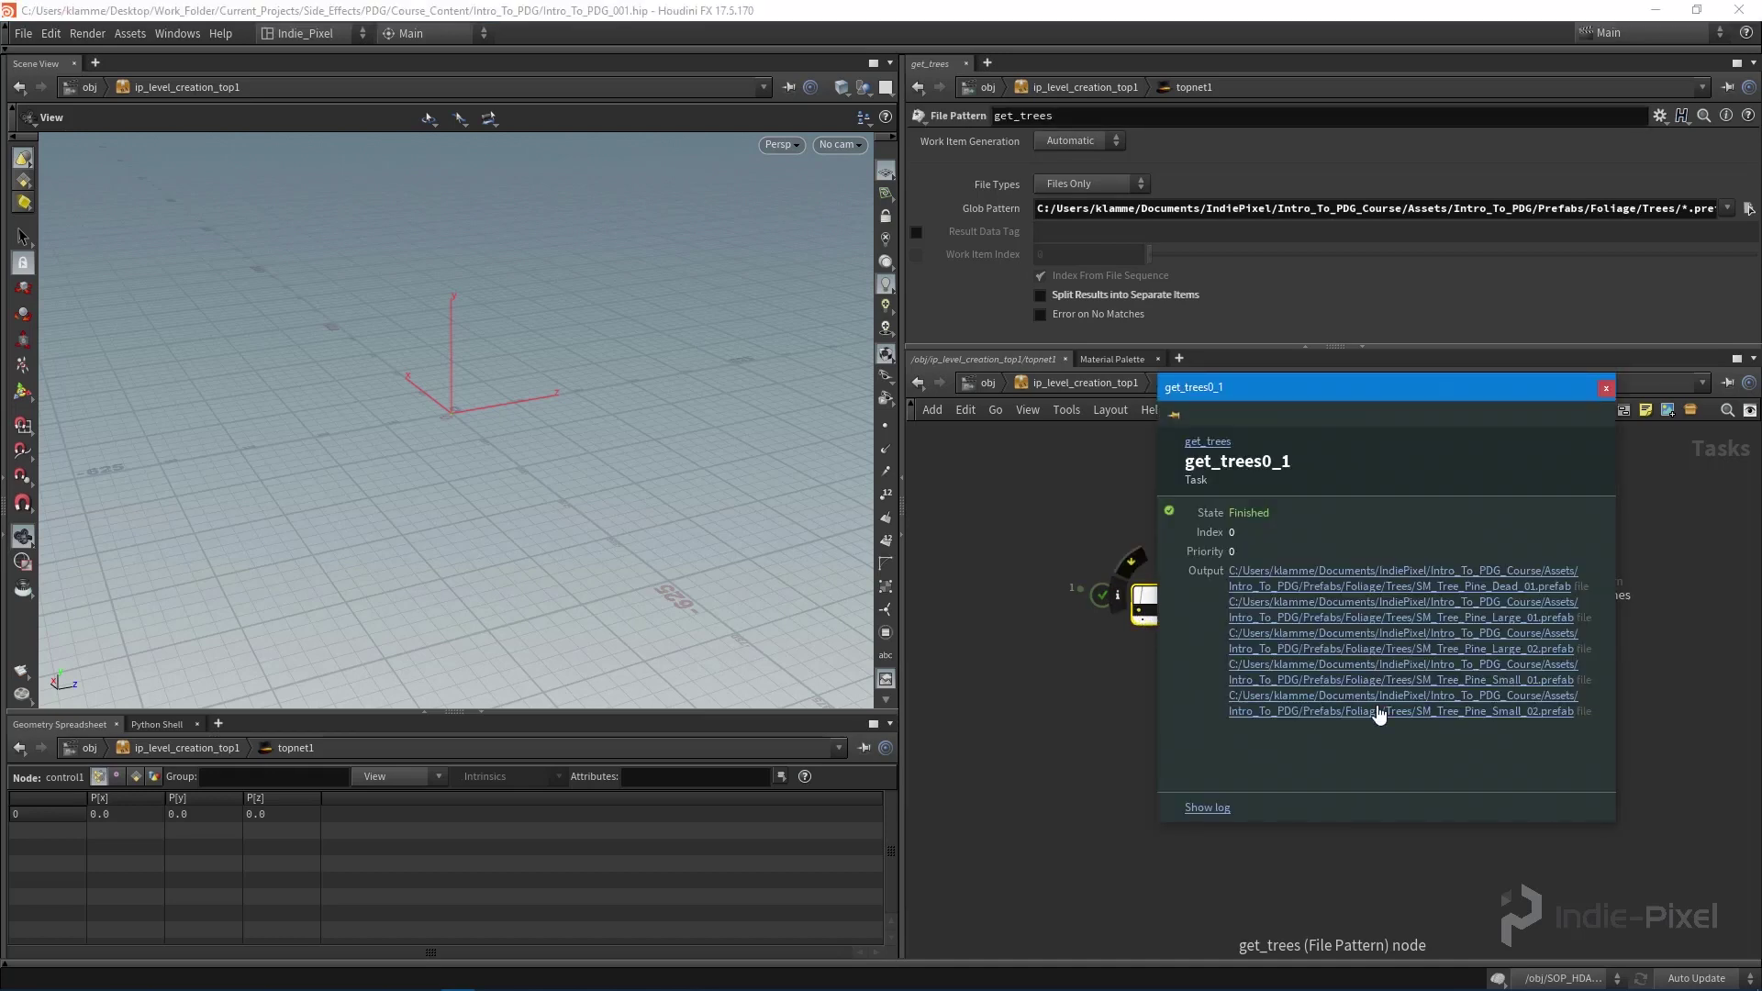
{"action": "left_click", "coordinate": [1606, 387]}
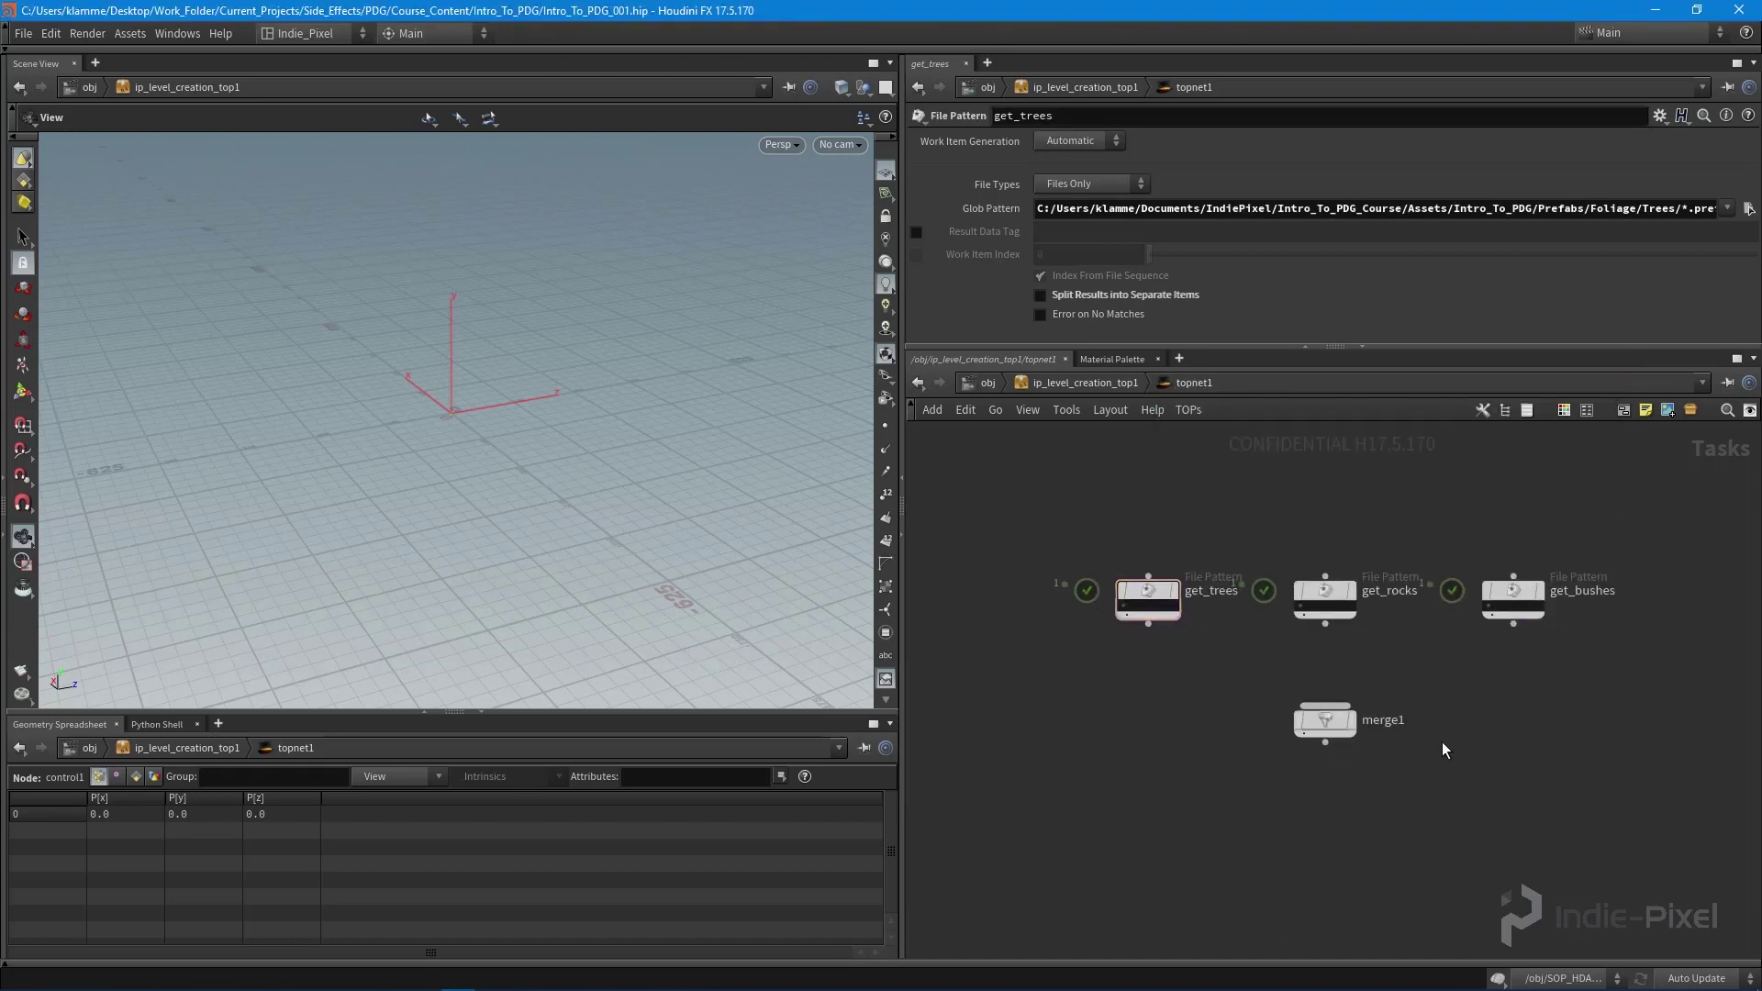
{"action": "scroll", "coordinate": [1443, 767], "scroll_direction": "up", "scroll_amount": 2}
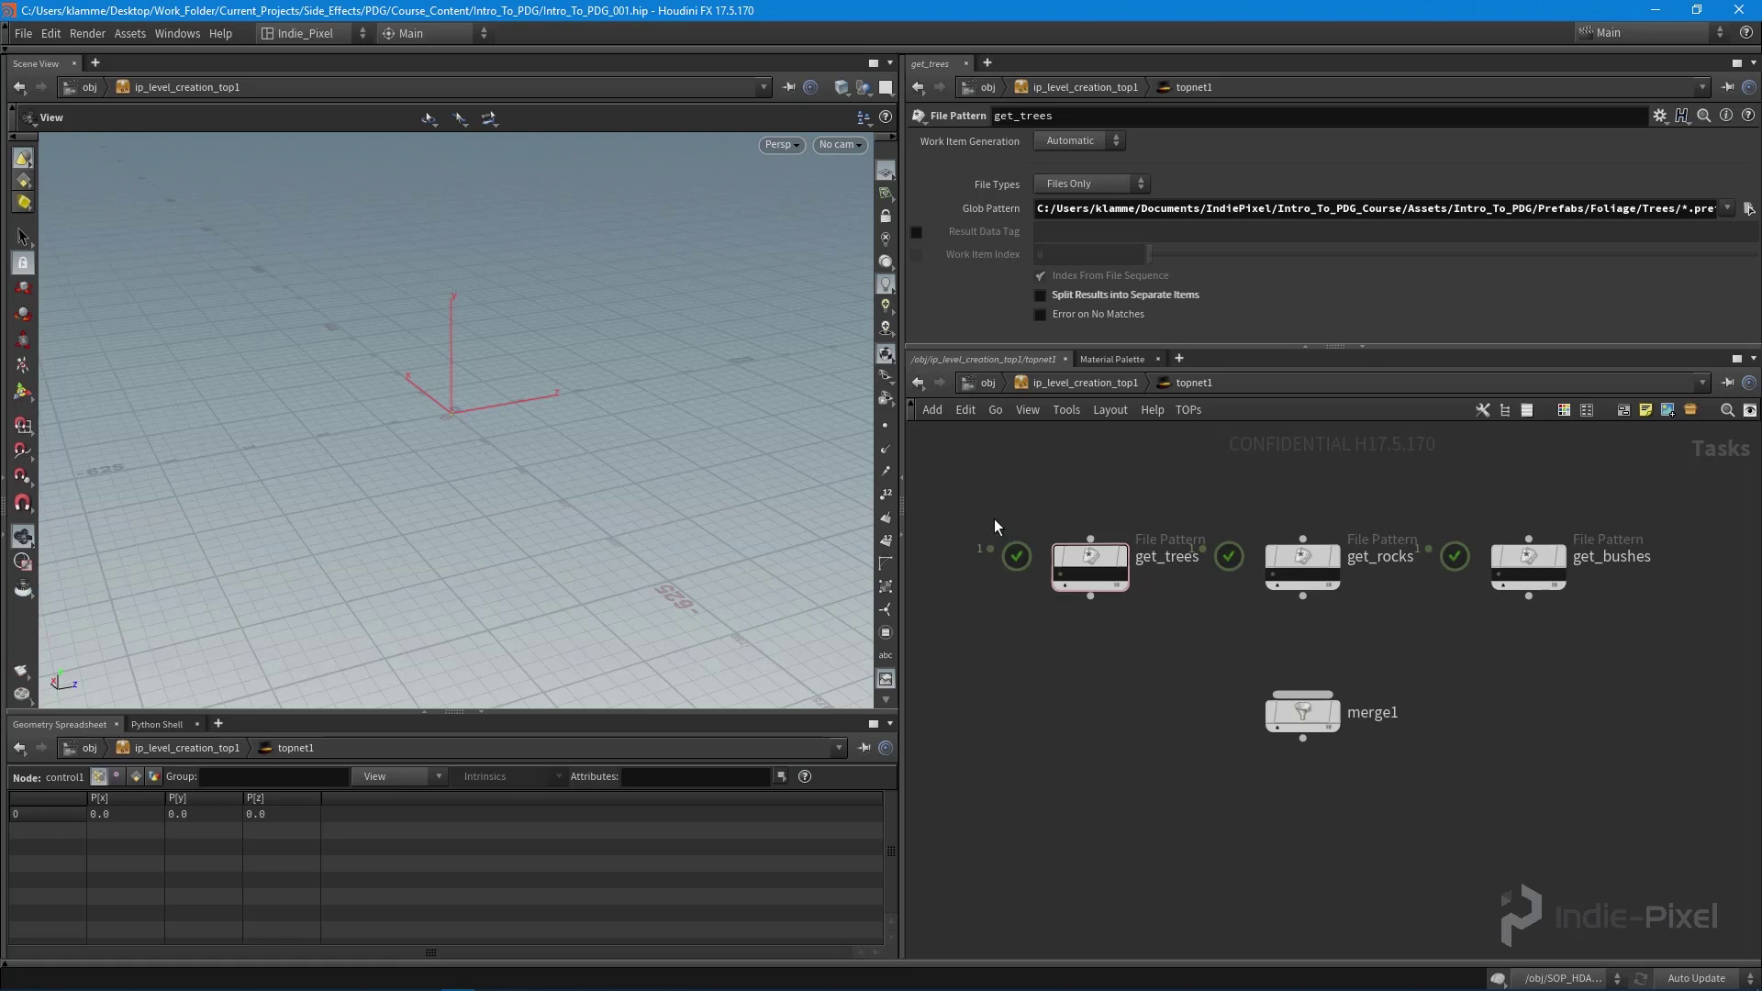
{"action": "left_click_drag", "start_coordinate": [994, 520], "coordinate": [1627, 625]}
{"action": "left_click_drag", "start_coordinate": [1303, 596], "coordinate": [1301, 663]}
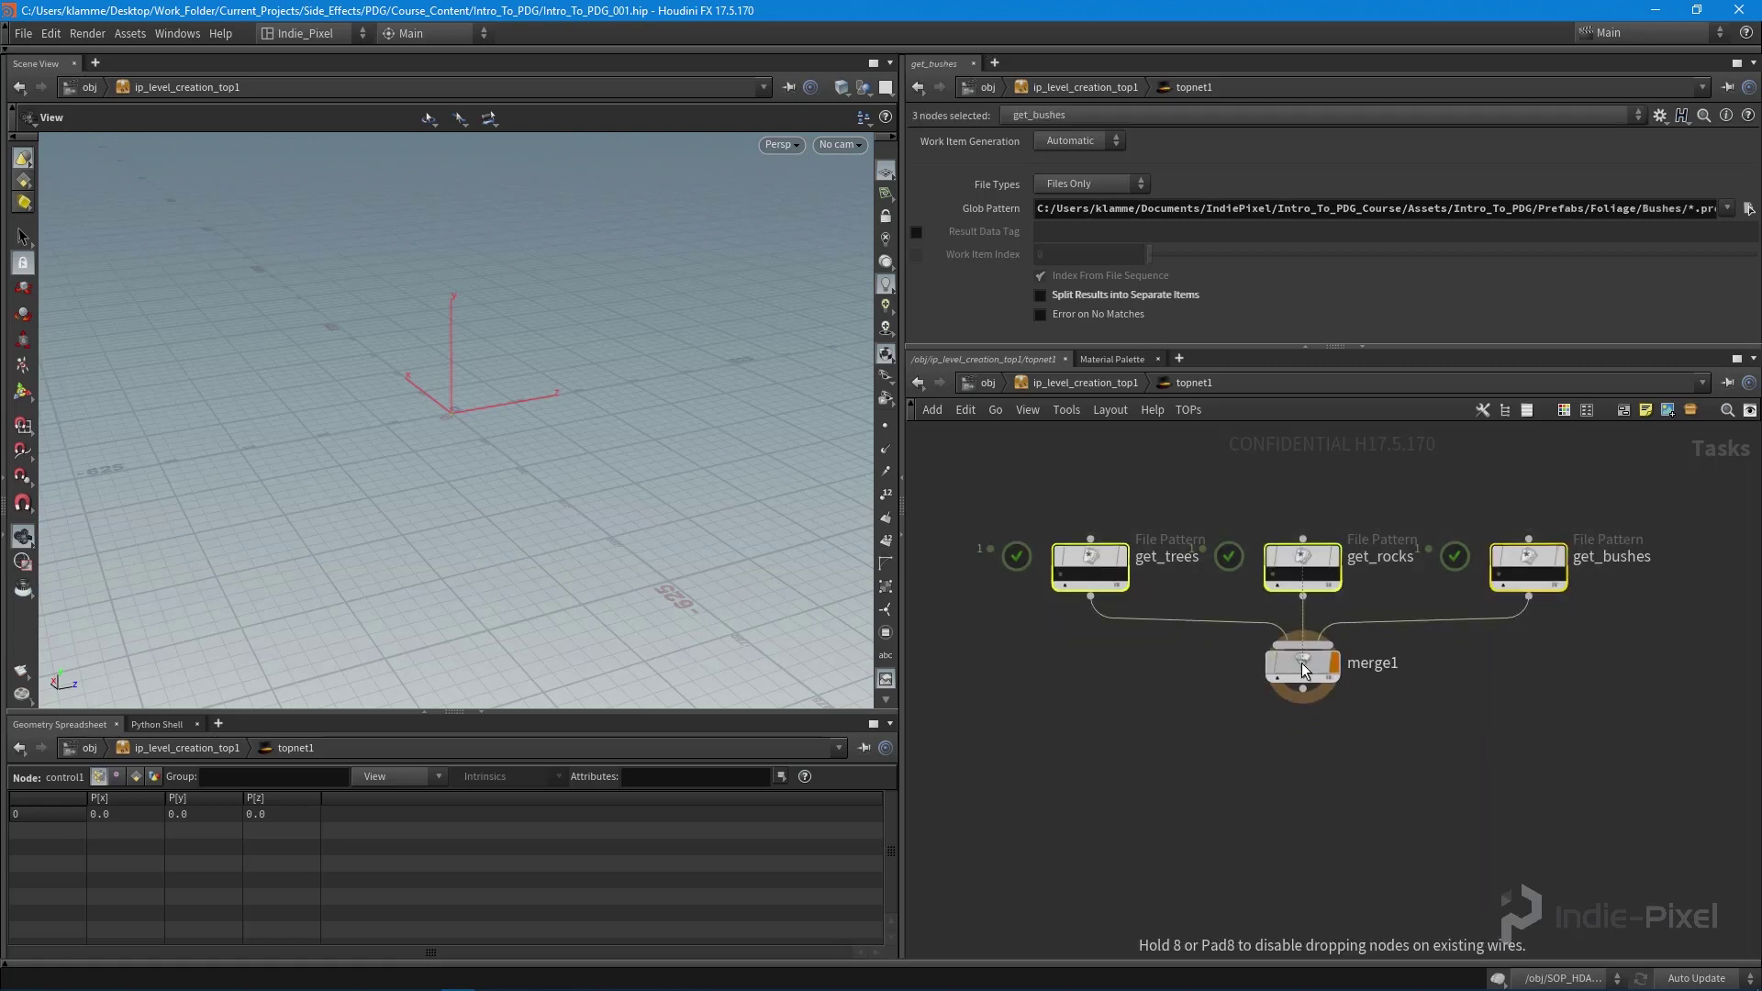
- Cook merge1 and inspect its bushes and rocks work items
{"action": "right_click", "coordinate": [1302, 662]}
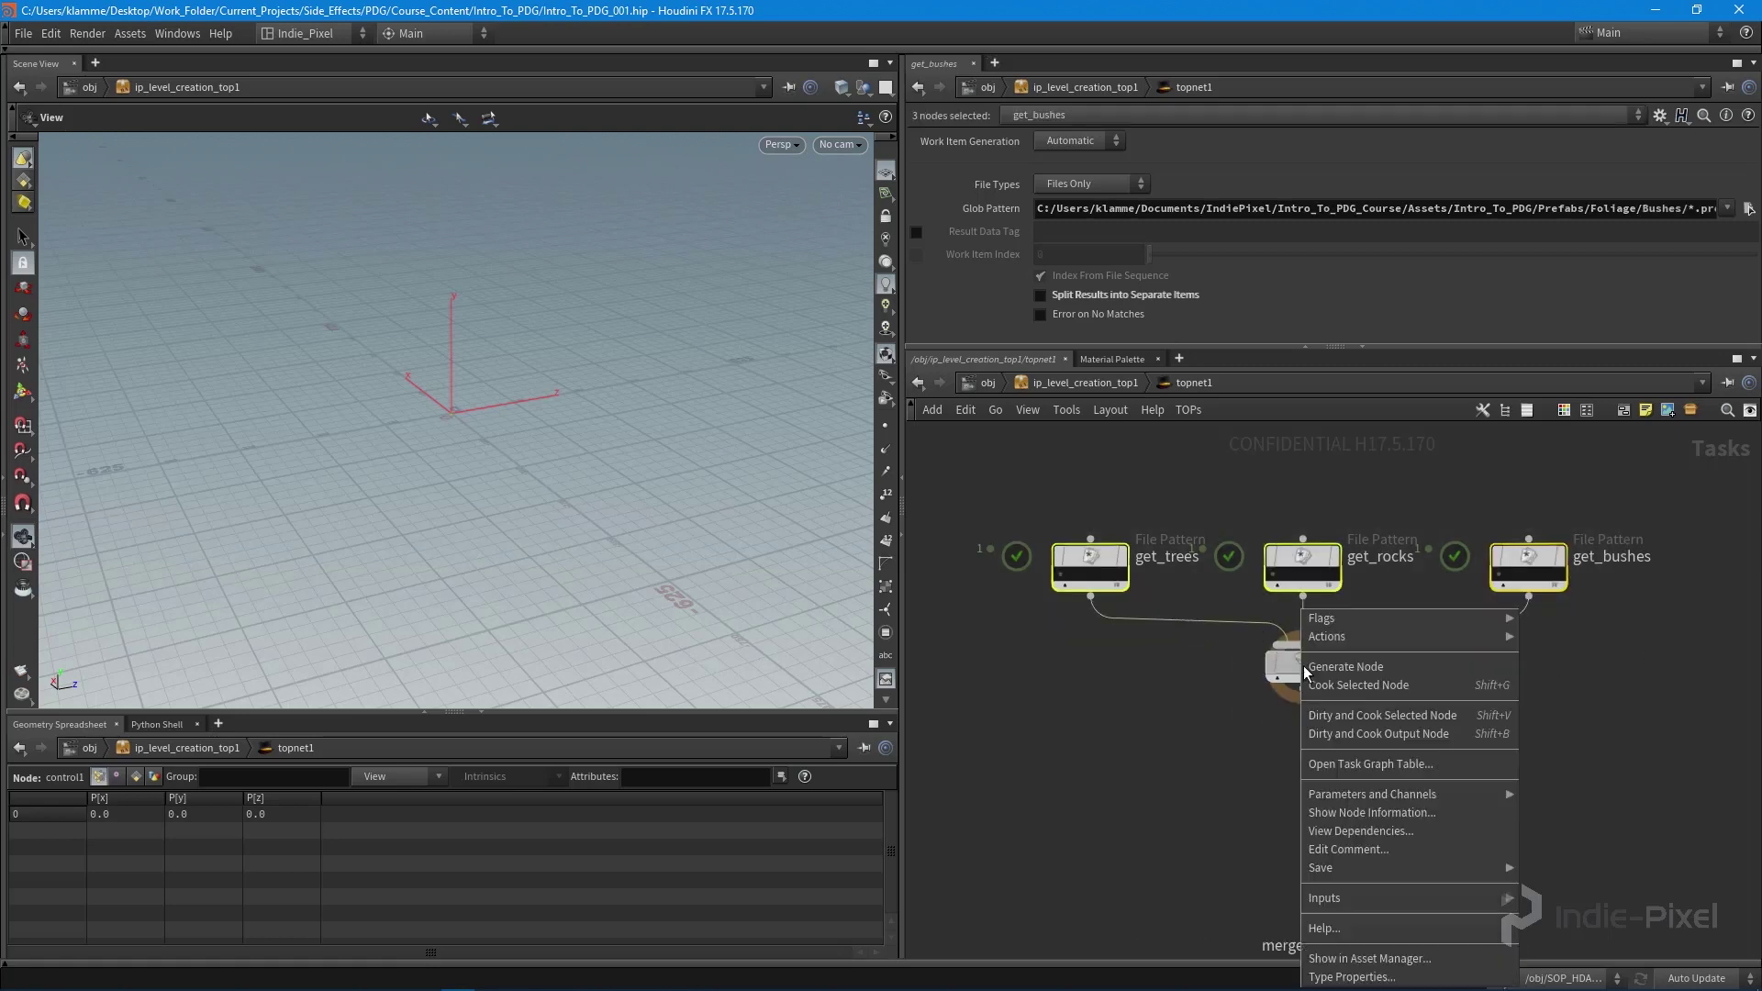
{"action": "left_click", "coordinate": [1373, 684]}
{"action": "scroll", "coordinate": [1275, 686], "scroll_direction": "up", "scroll_amount": 4}
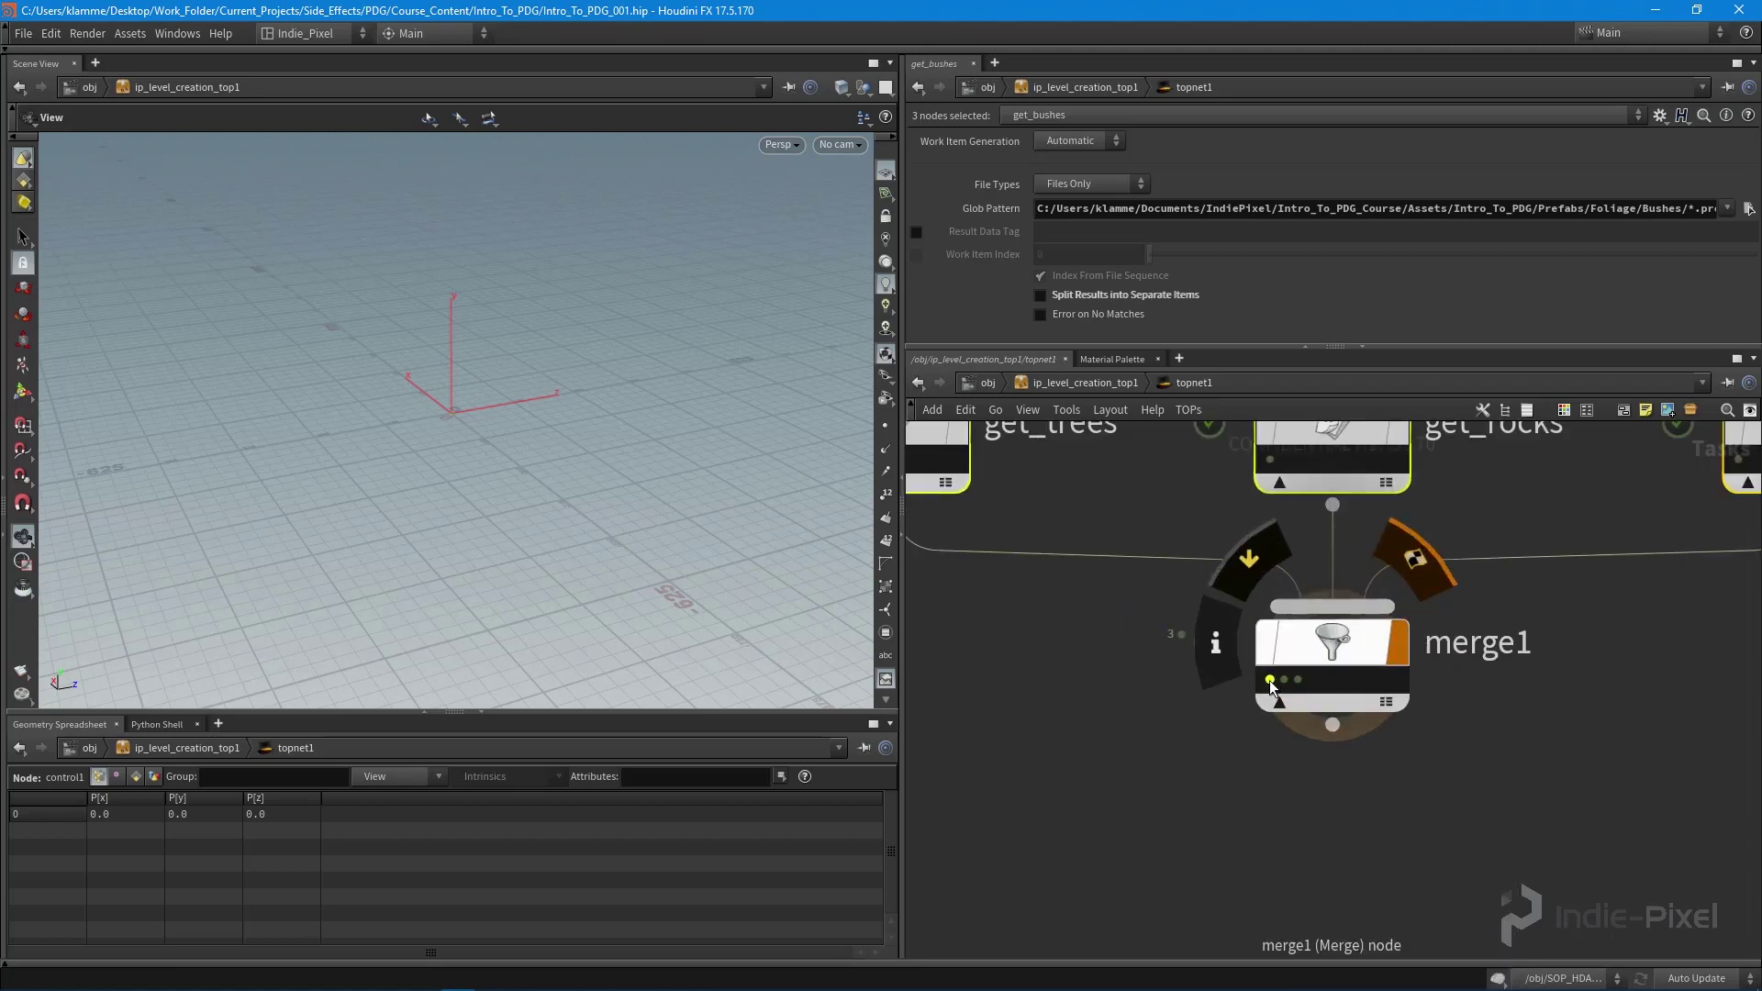
{"action": "left_click", "coordinate": [1269, 681]}
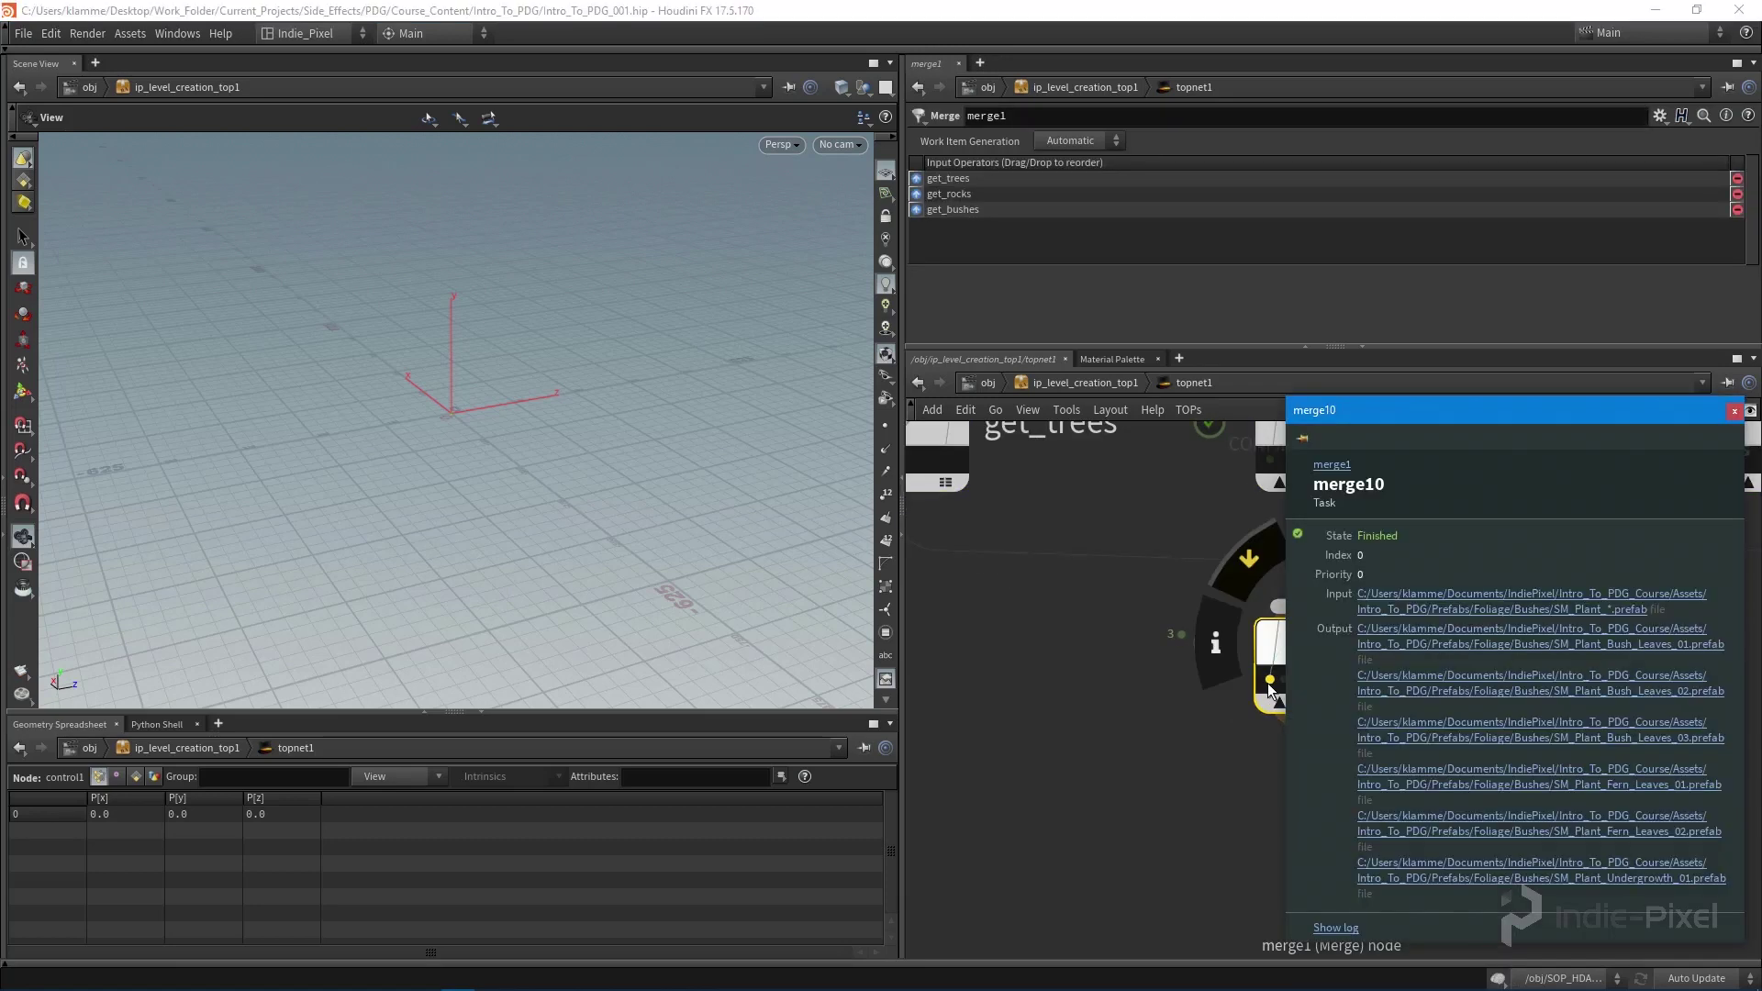
{"action": "middle_click_drag", "start_coordinate": [1243, 723], "coordinate": [1003, 747]}
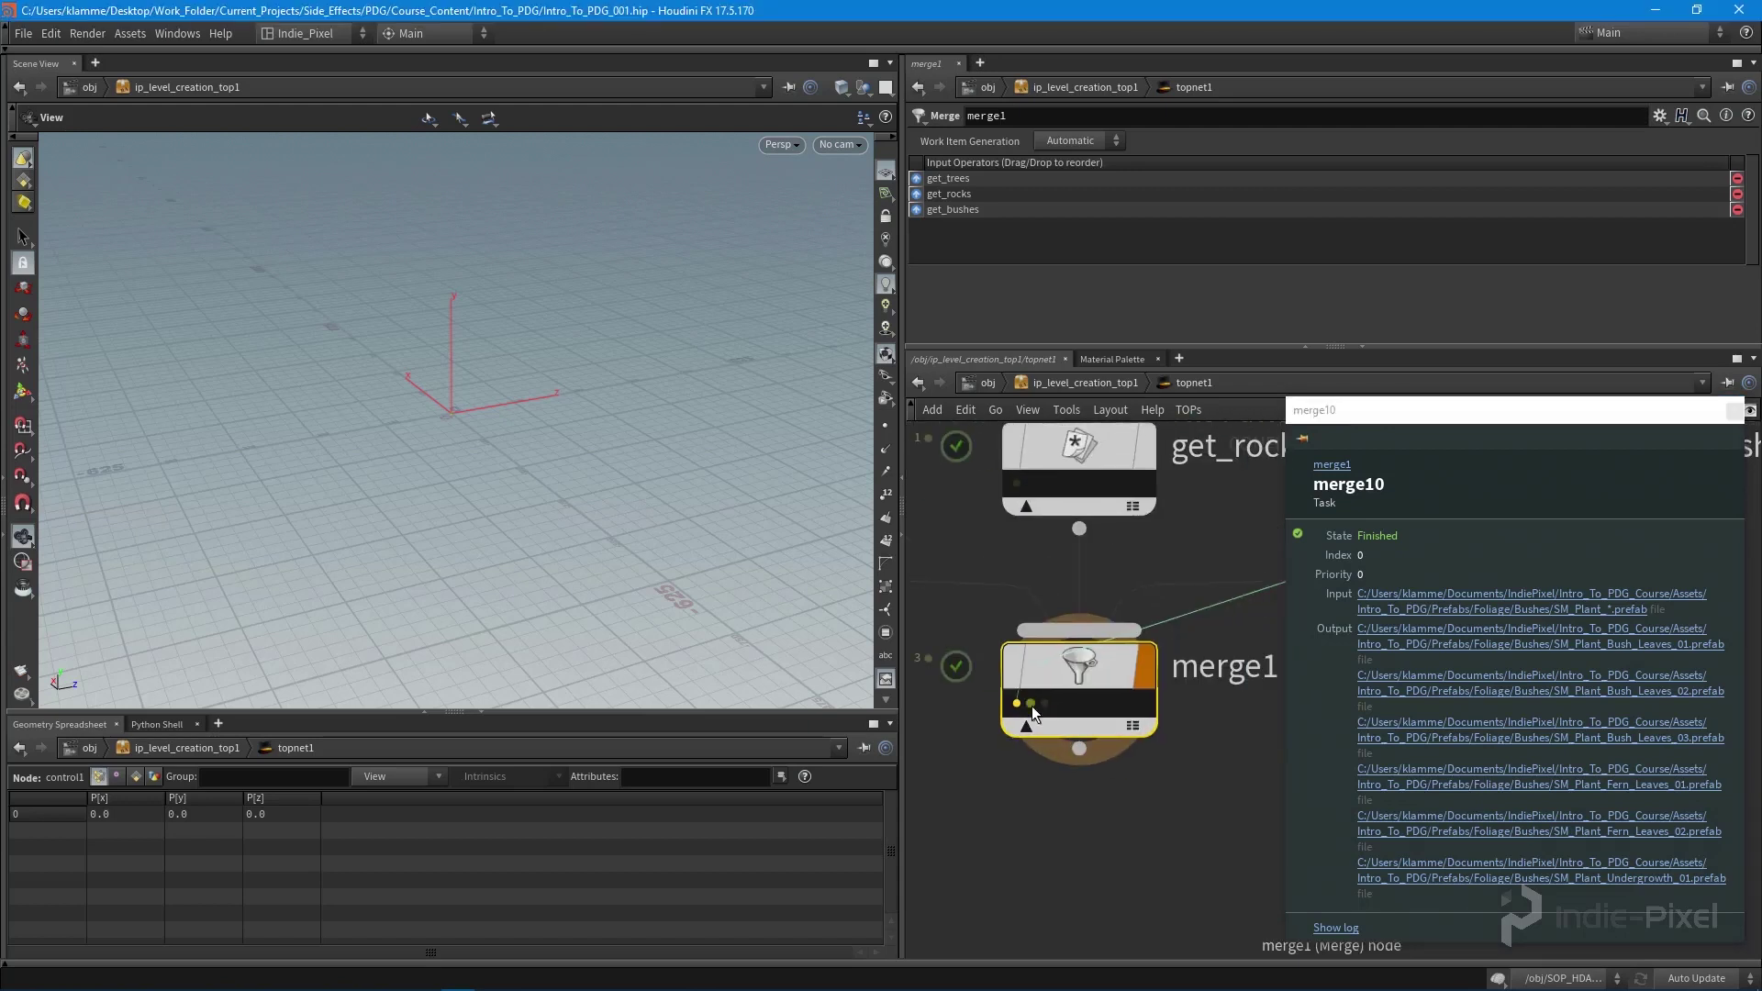
{"action": "left_click", "coordinate": [1030, 705]}
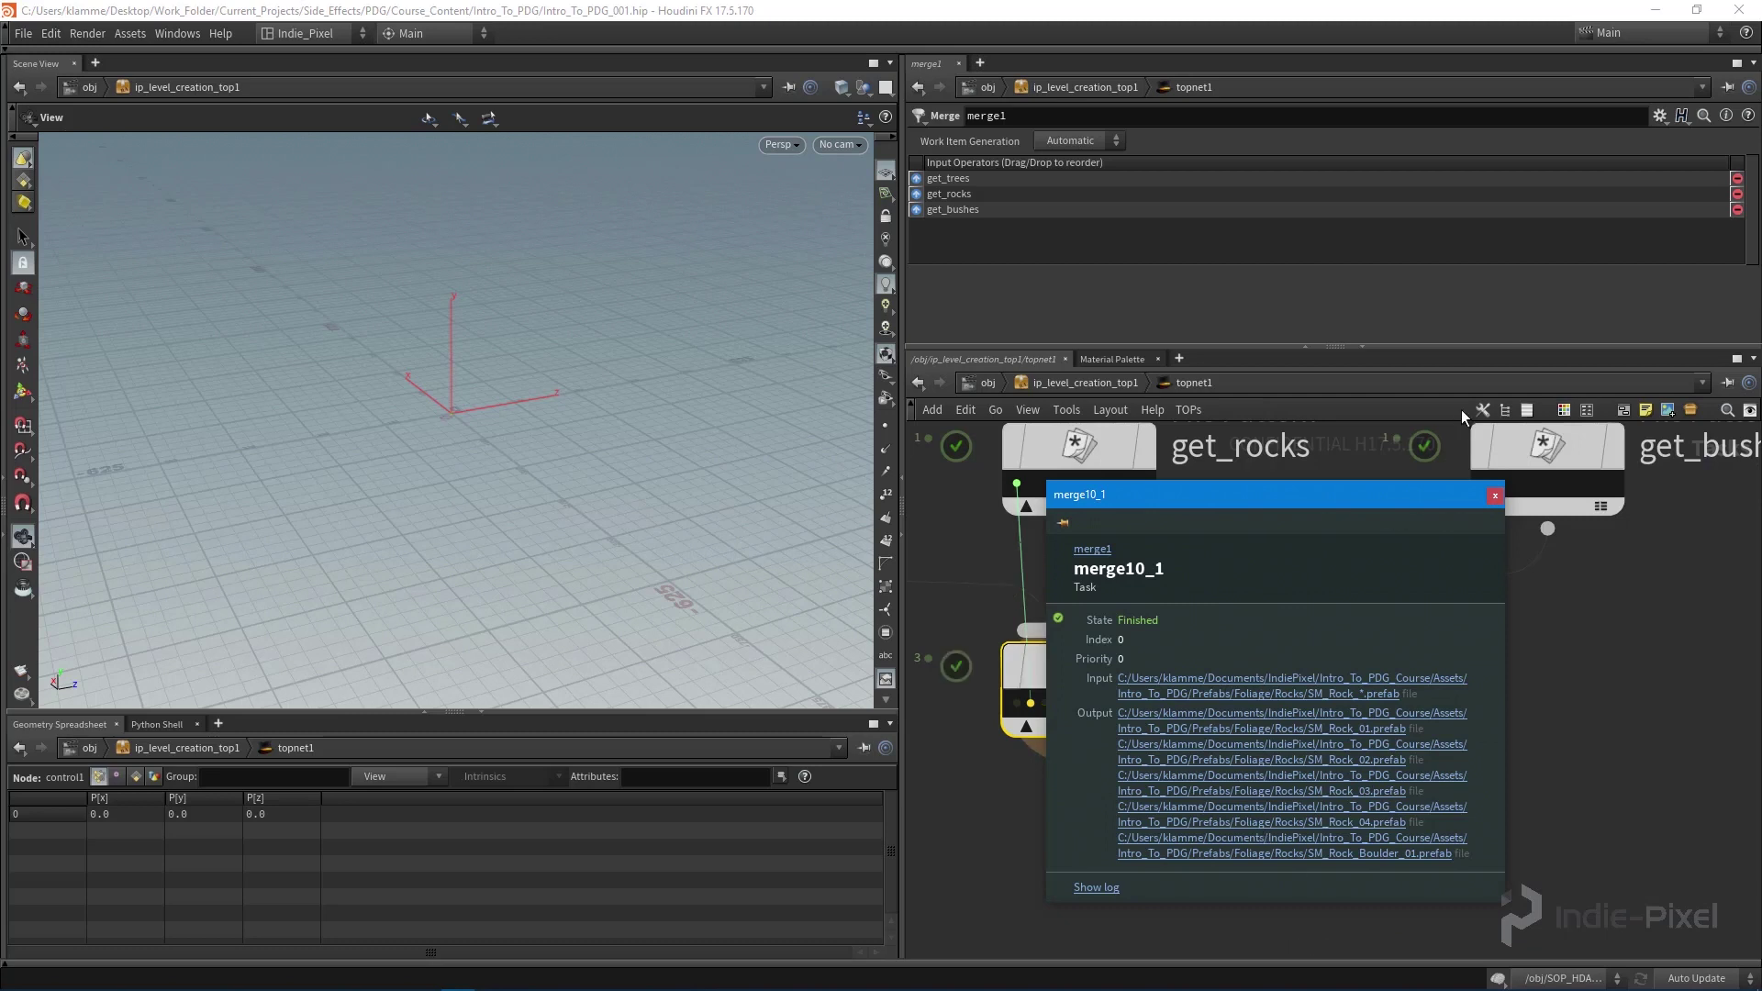
{"action": "left_click", "coordinate": [1496, 496]}
{"action": "scroll", "coordinate": [1655, 726], "scroll_direction": "down", "scroll_amount": 5}
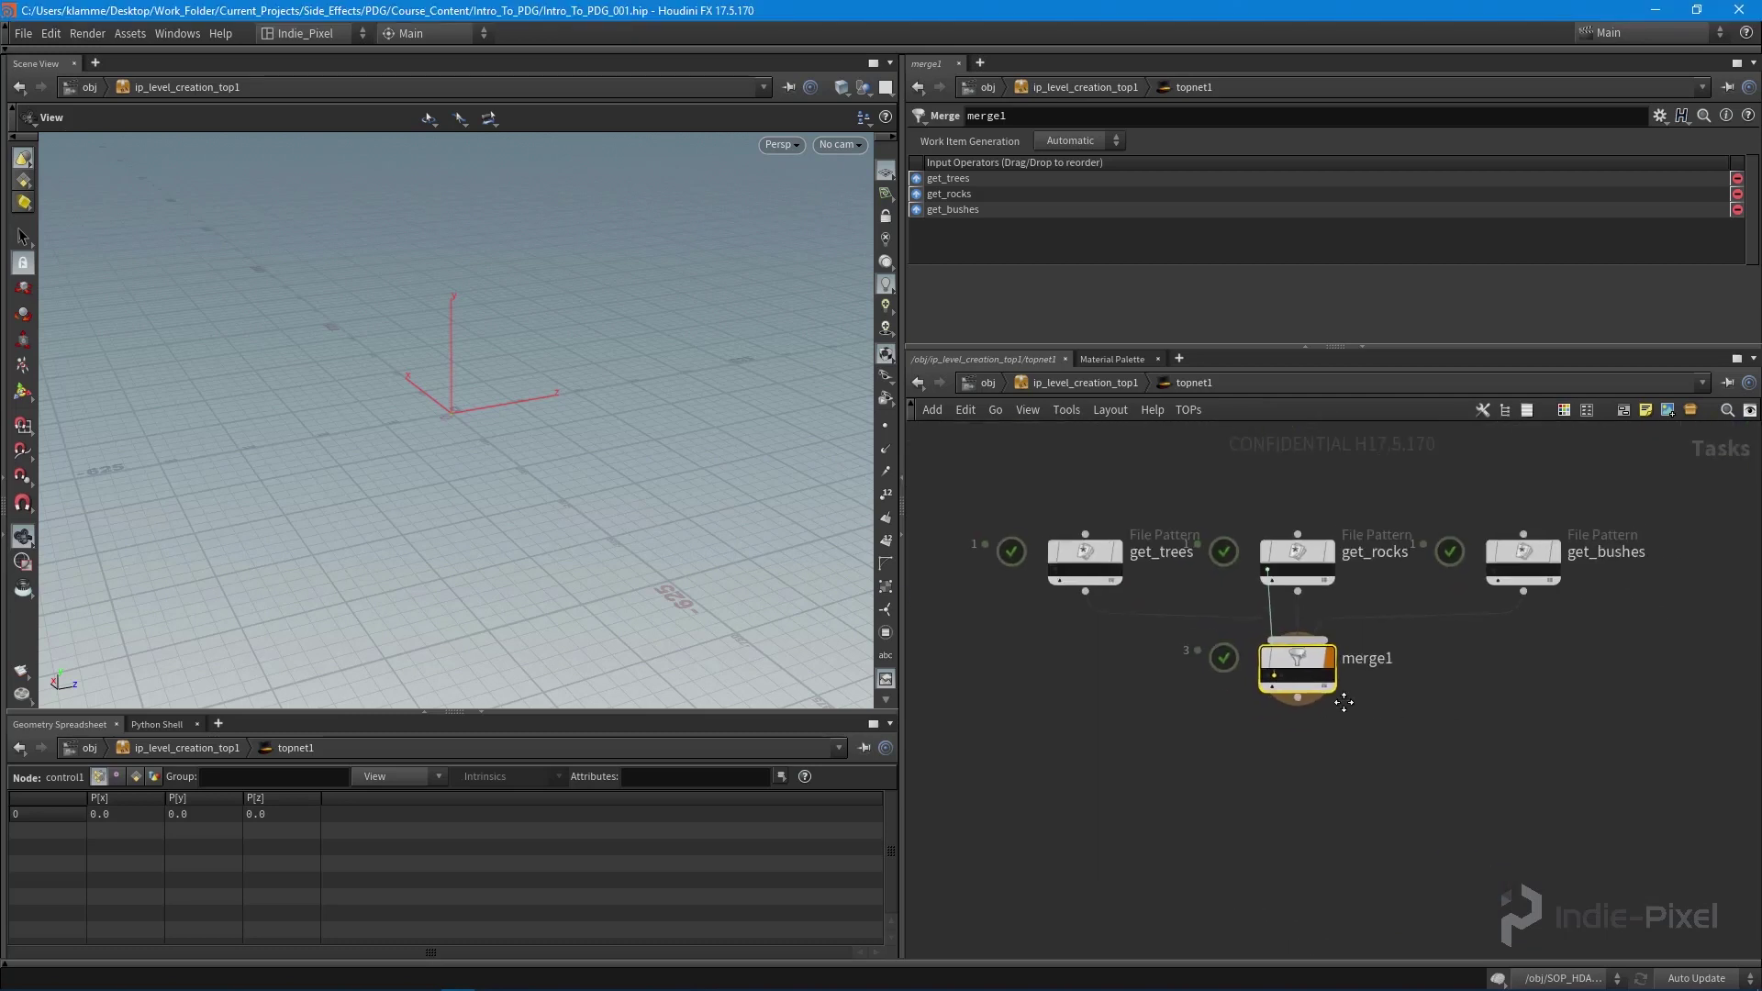
{"action": "left_click", "coordinate": [1323, 791]}
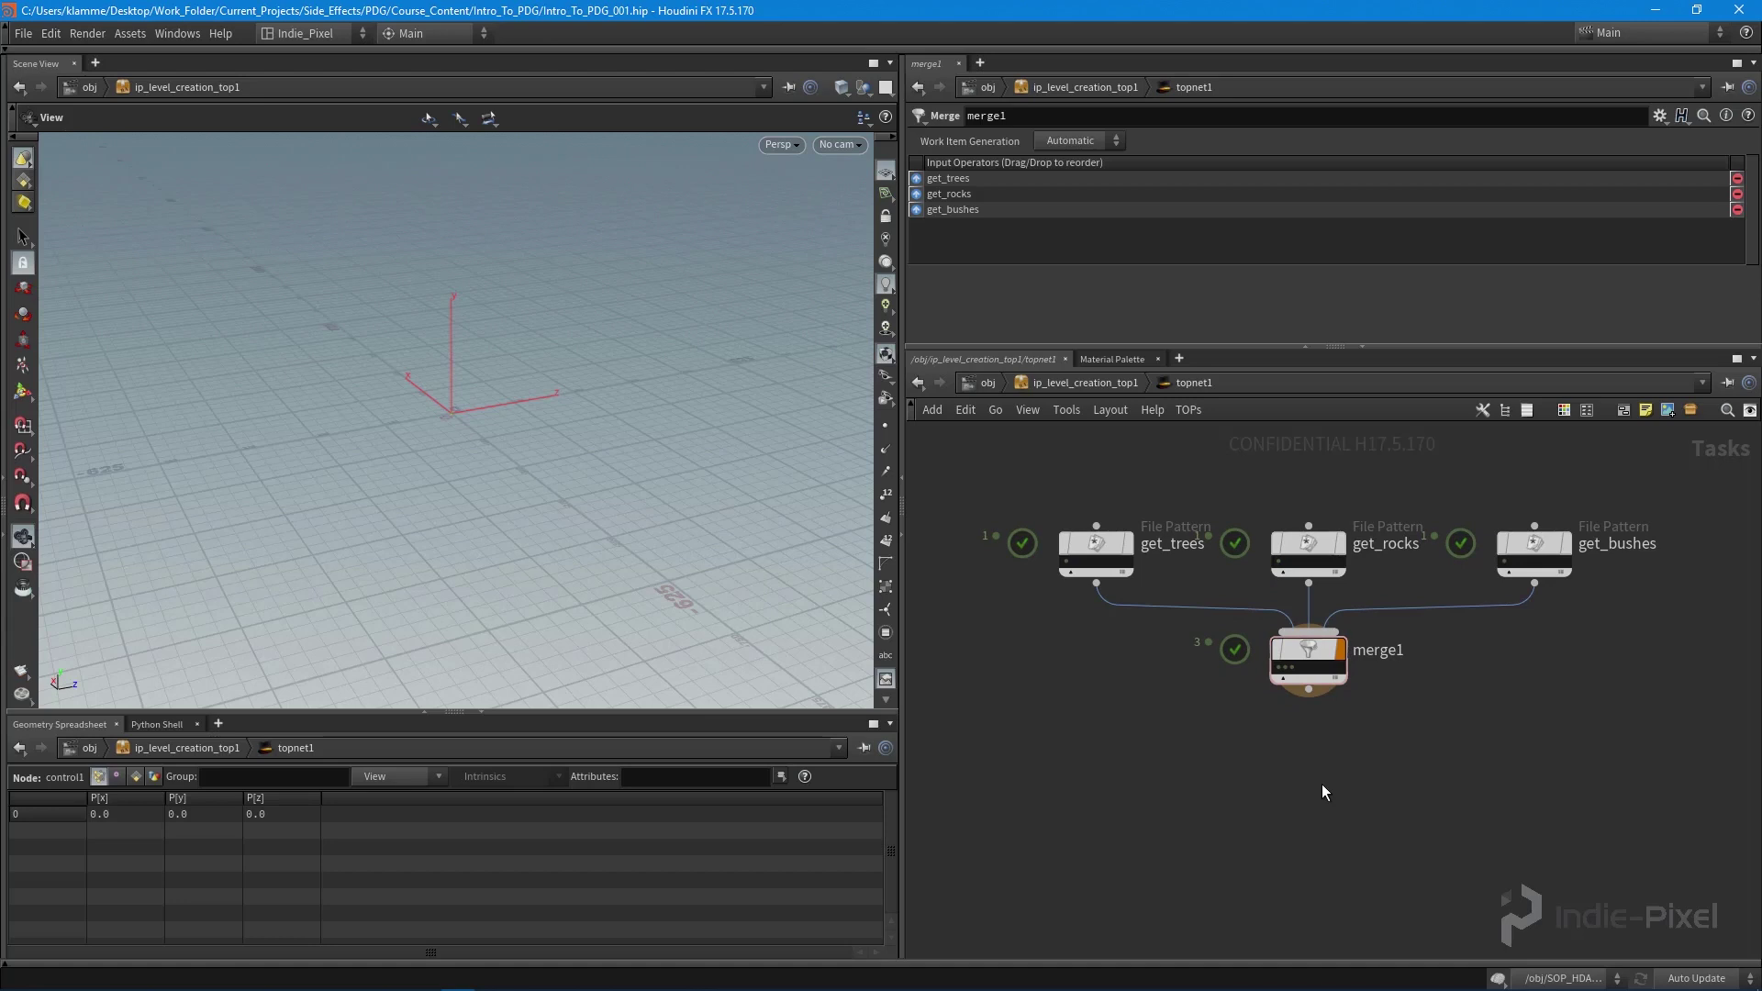
- Add a Wait for All node, waitforall1, below merge1 and wire merge1 into it
{"action": "key", "text": "Tab"}
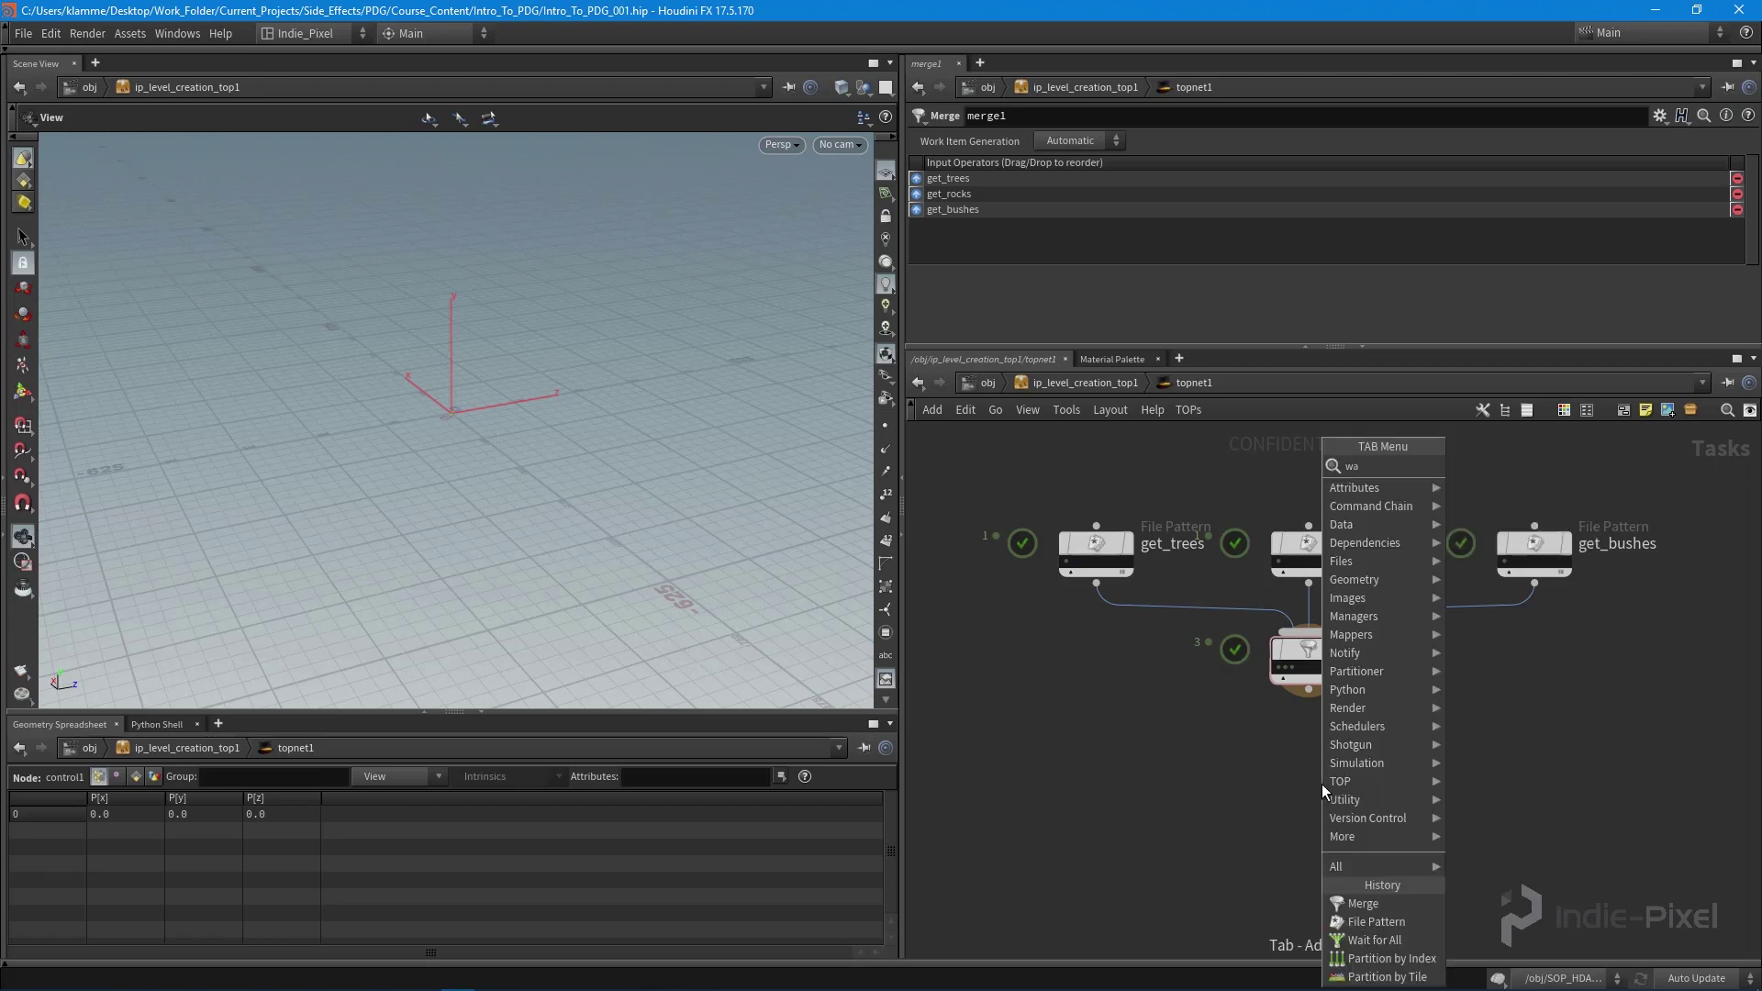
{"action": "type", "text": "wa"}
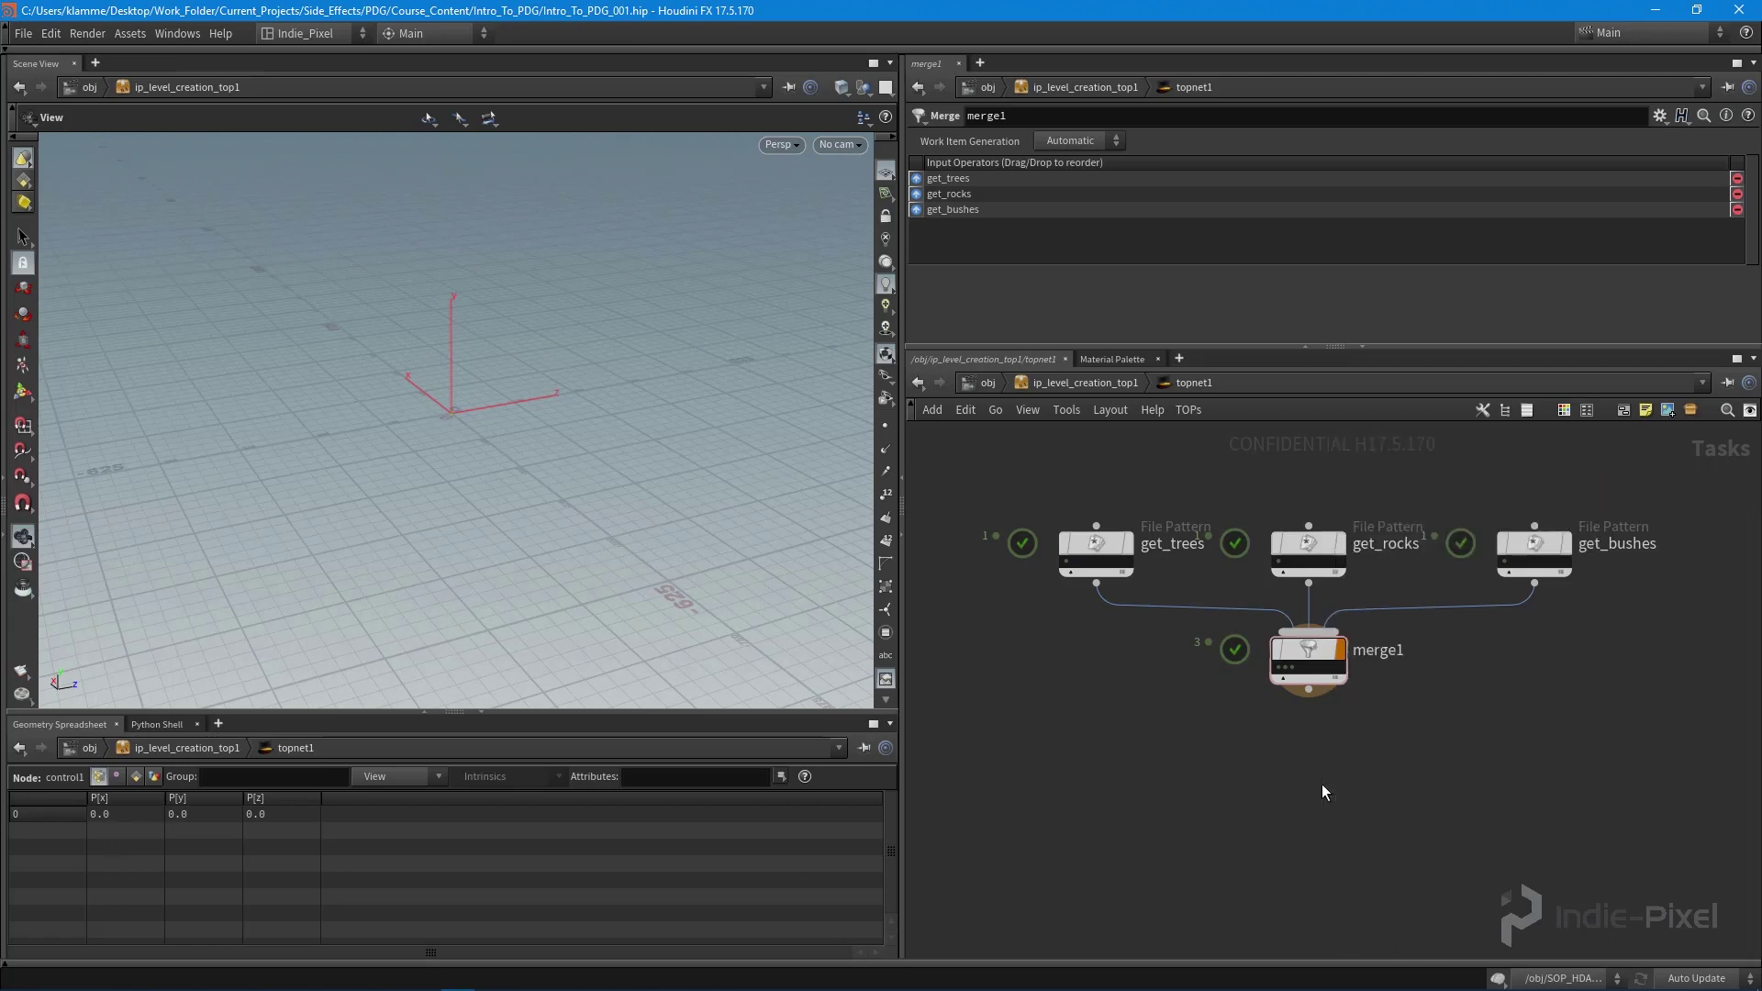
{"action": "type", "text": "it"}
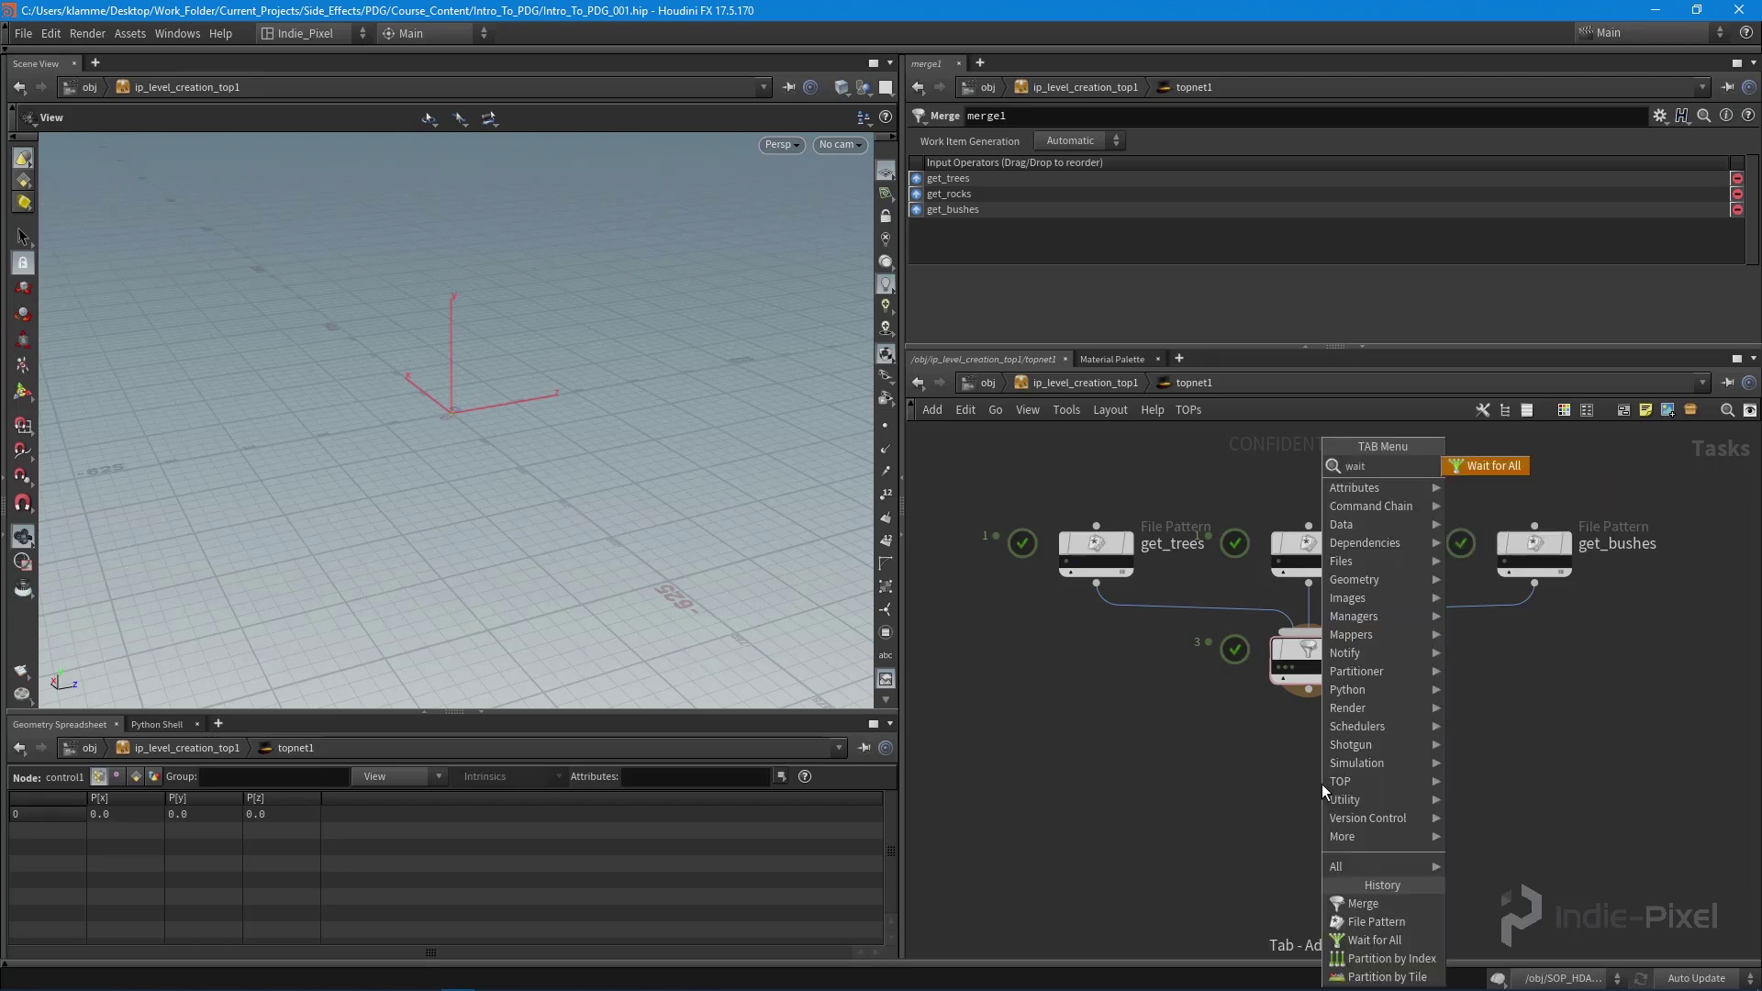
{"action": "key", "text": "Return"}
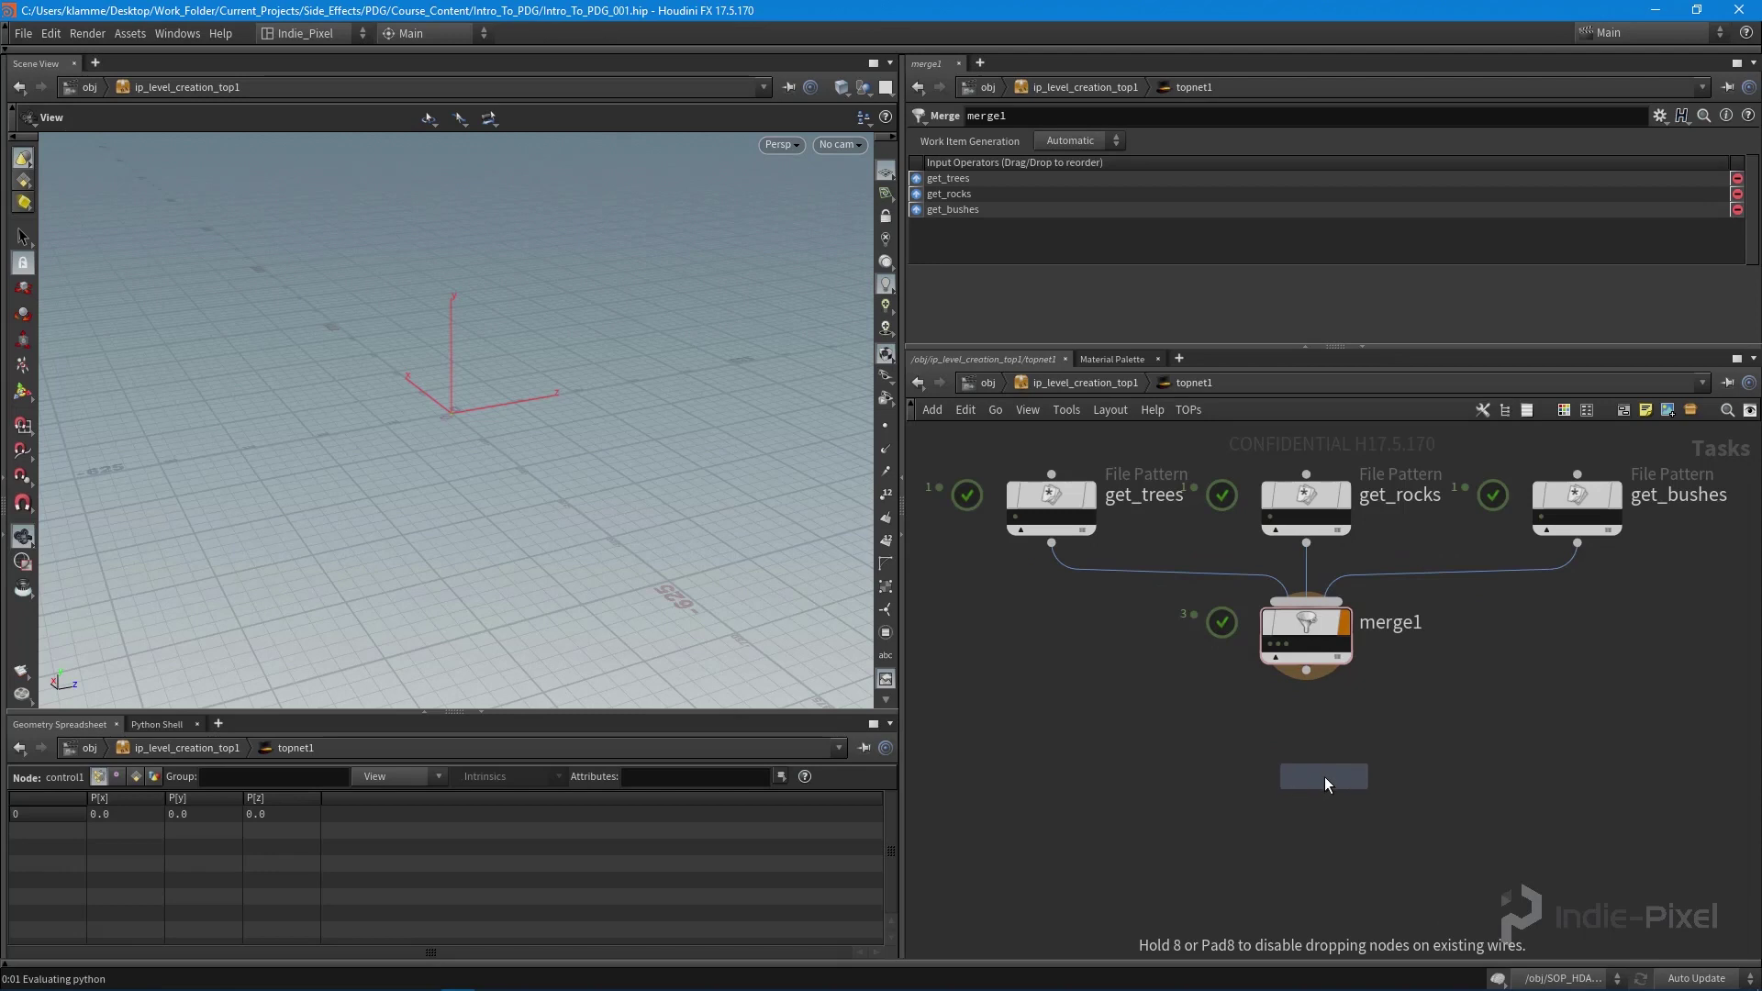
{"action": "left_click", "coordinate": [1321, 778]}
{"action": "left_click_drag", "start_coordinate": [1309, 684], "coordinate": [1306, 758]}
{"action": "middle_click_drag", "start_coordinate": [1435, 734], "coordinate": [1421, 701]}
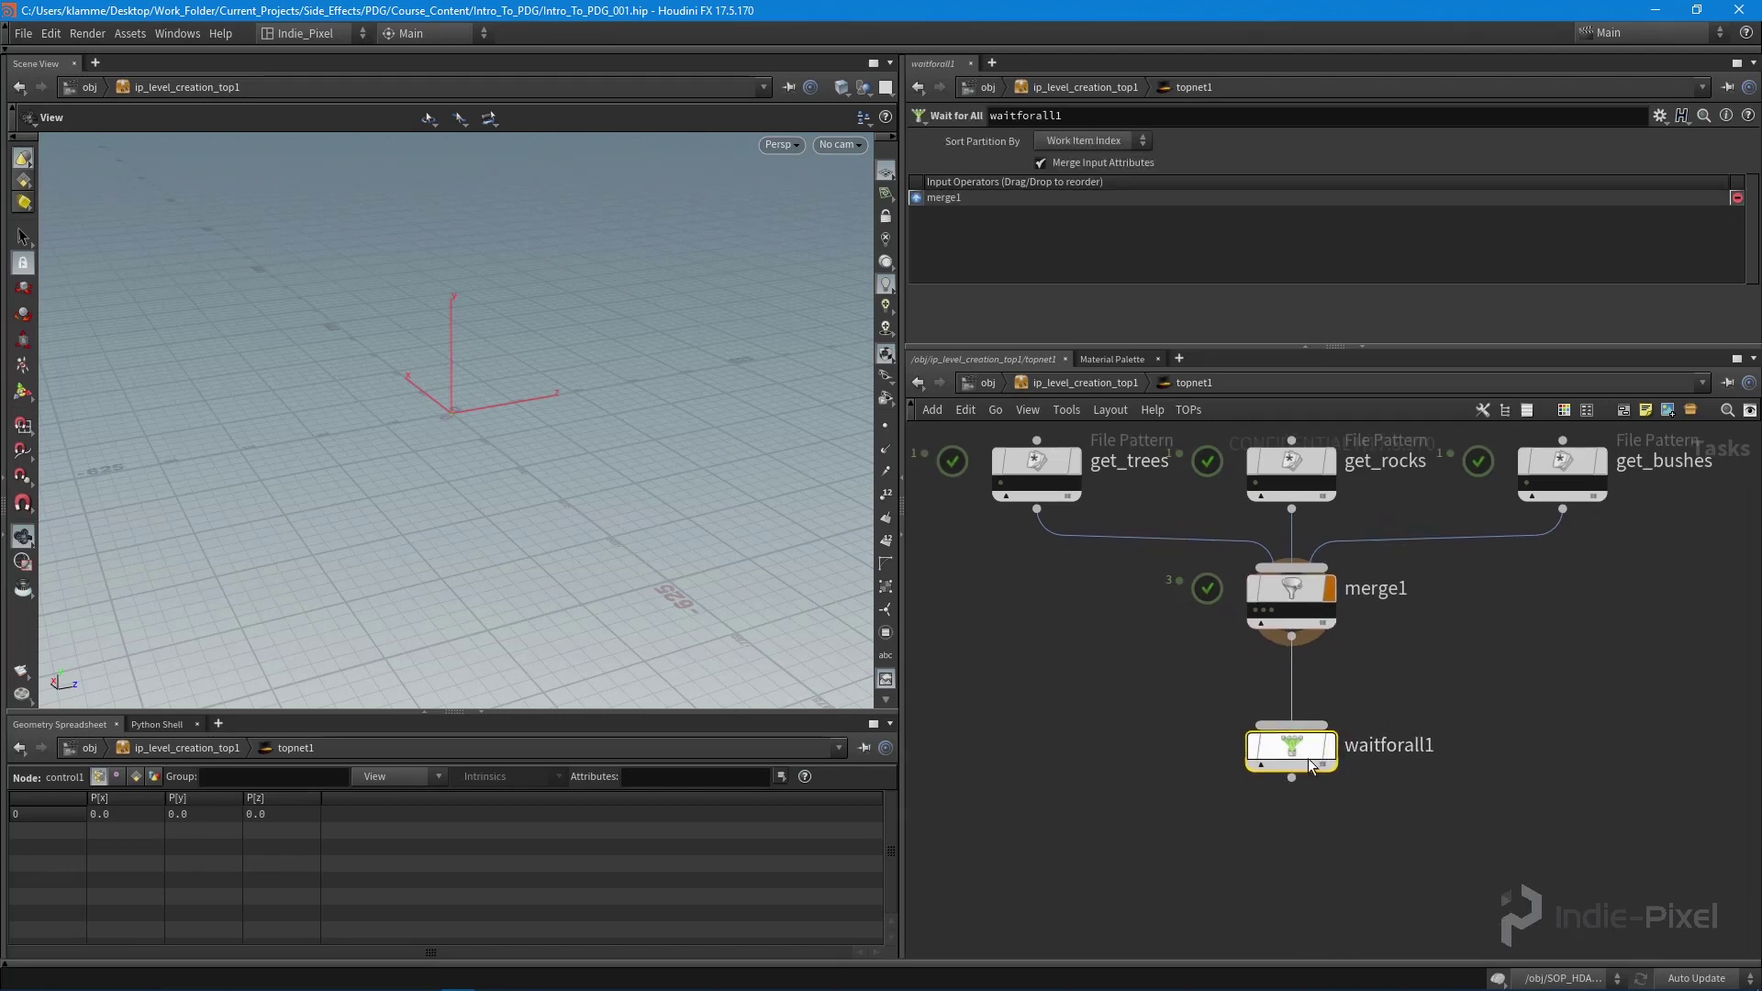
- Dirty and cook waitforall1 into a single work item, then select the three File Pattern nodes
{"action": "right_click", "coordinate": [1291, 760]}
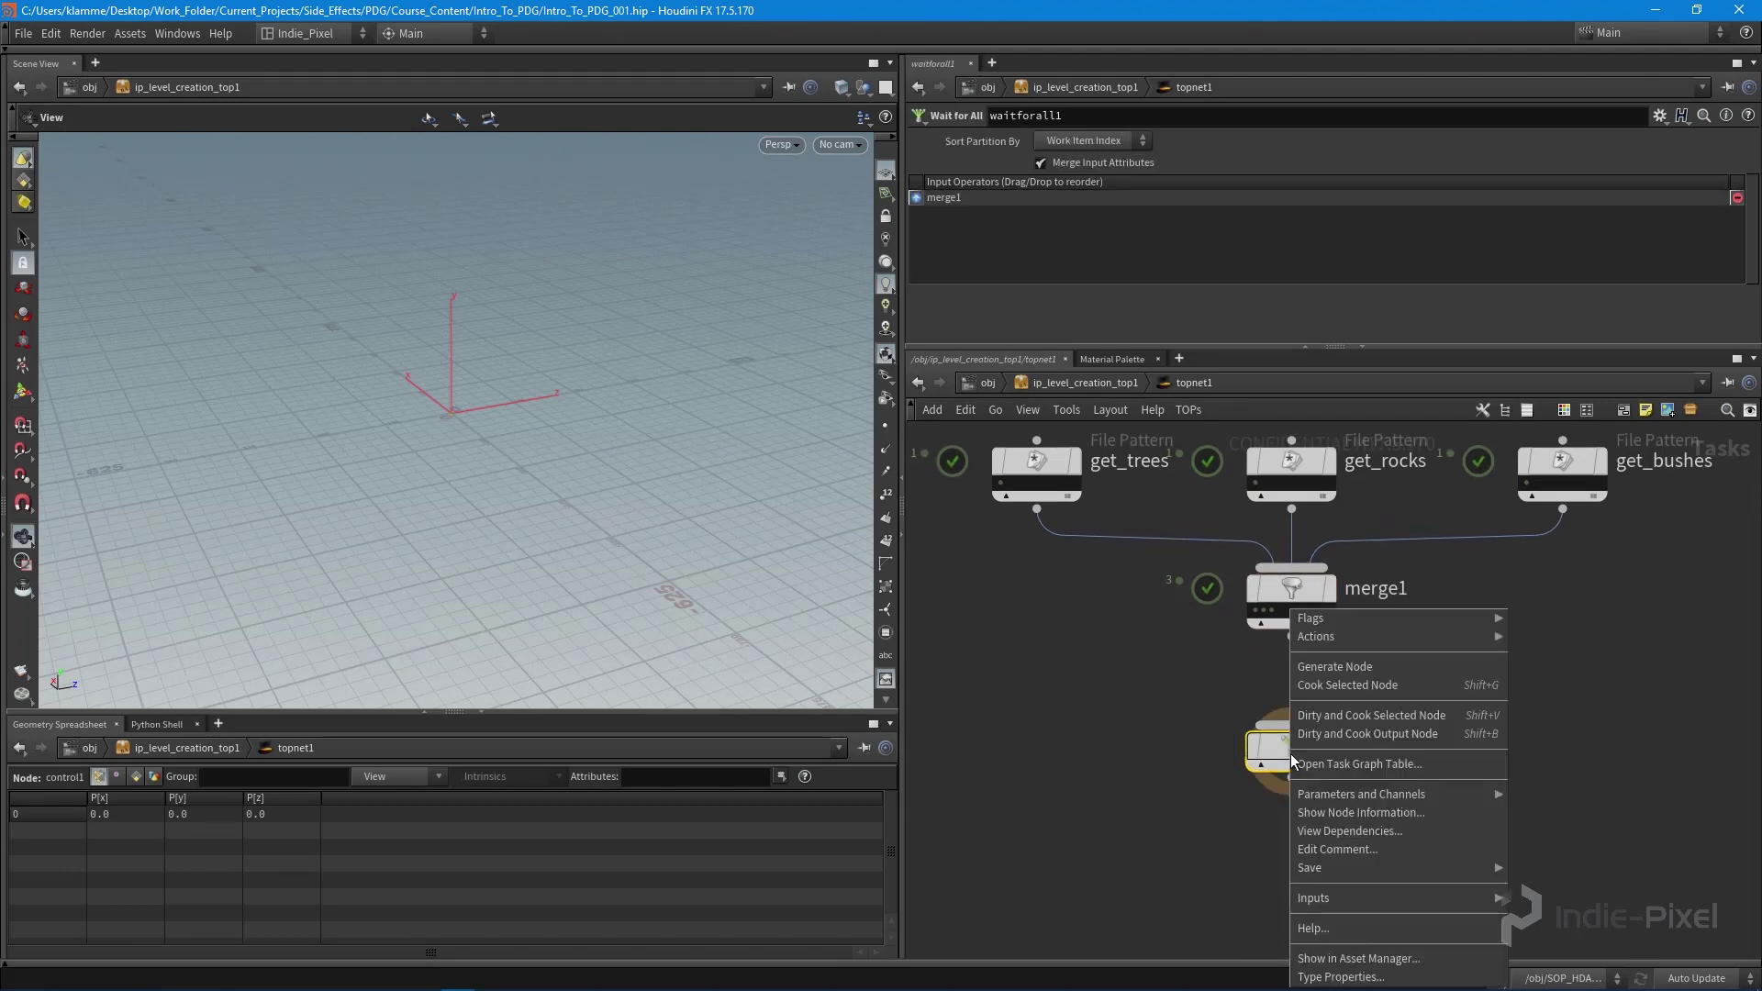
{"action": "left_click", "coordinate": [1381, 712]}
{"action": "scroll", "coordinate": [1308, 773], "scroll_direction": "up", "scroll_amount": 2}
{"action": "scroll", "coordinate": [1247, 782], "scroll_direction": "down", "scroll_amount": 6}
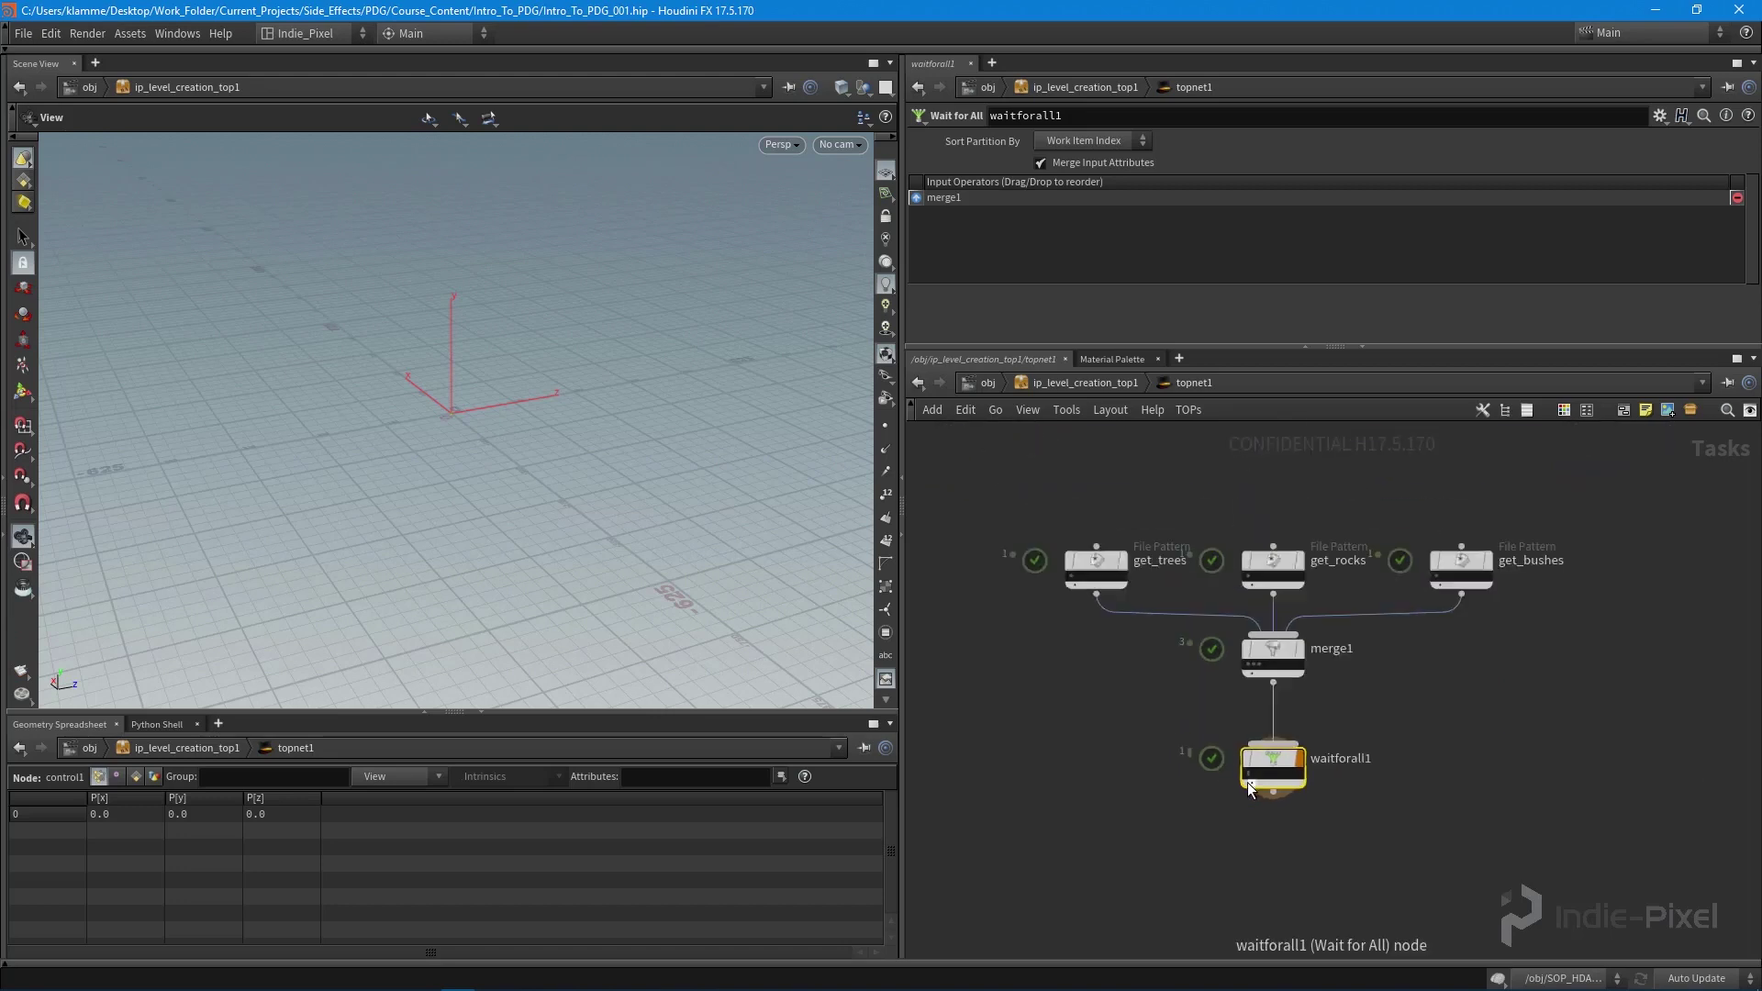
{"action": "left_click_drag", "start_coordinate": [1010, 543], "coordinate": [1548, 702]}
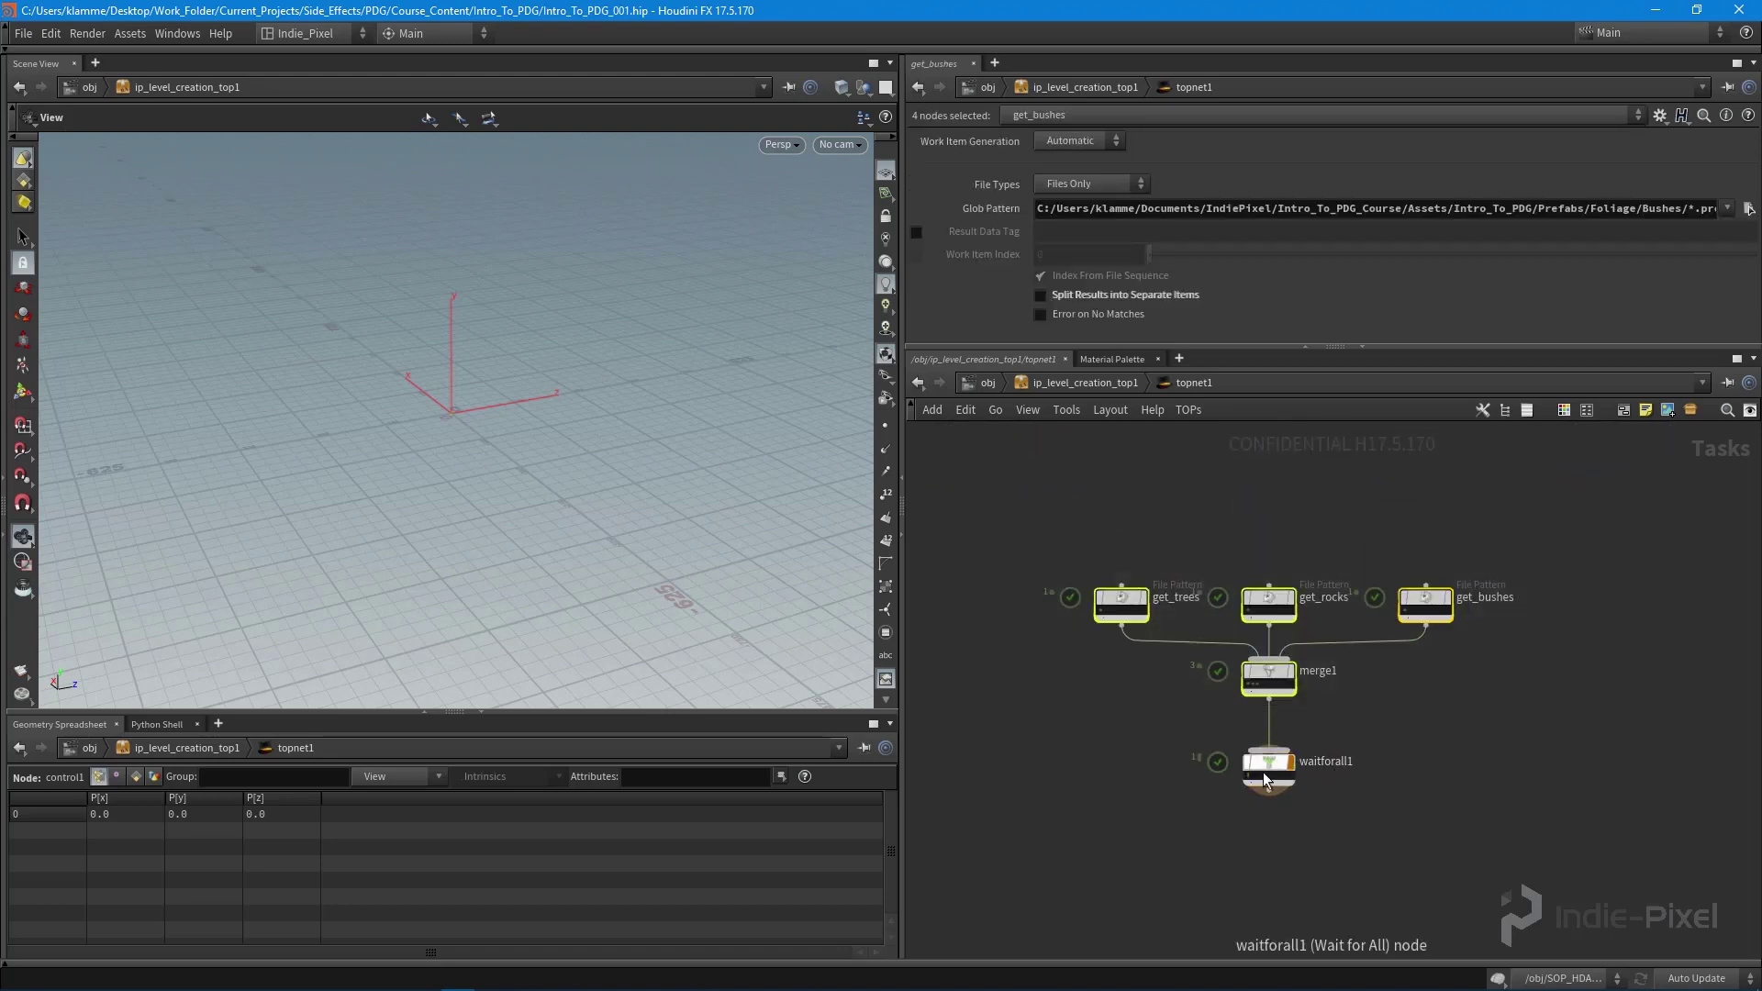
{"action": "scroll", "coordinate": [1221, 783], "scroll_direction": "up", "scroll_amount": 5}
{"action": "mouse_move", "coordinate": [1222, 788]}
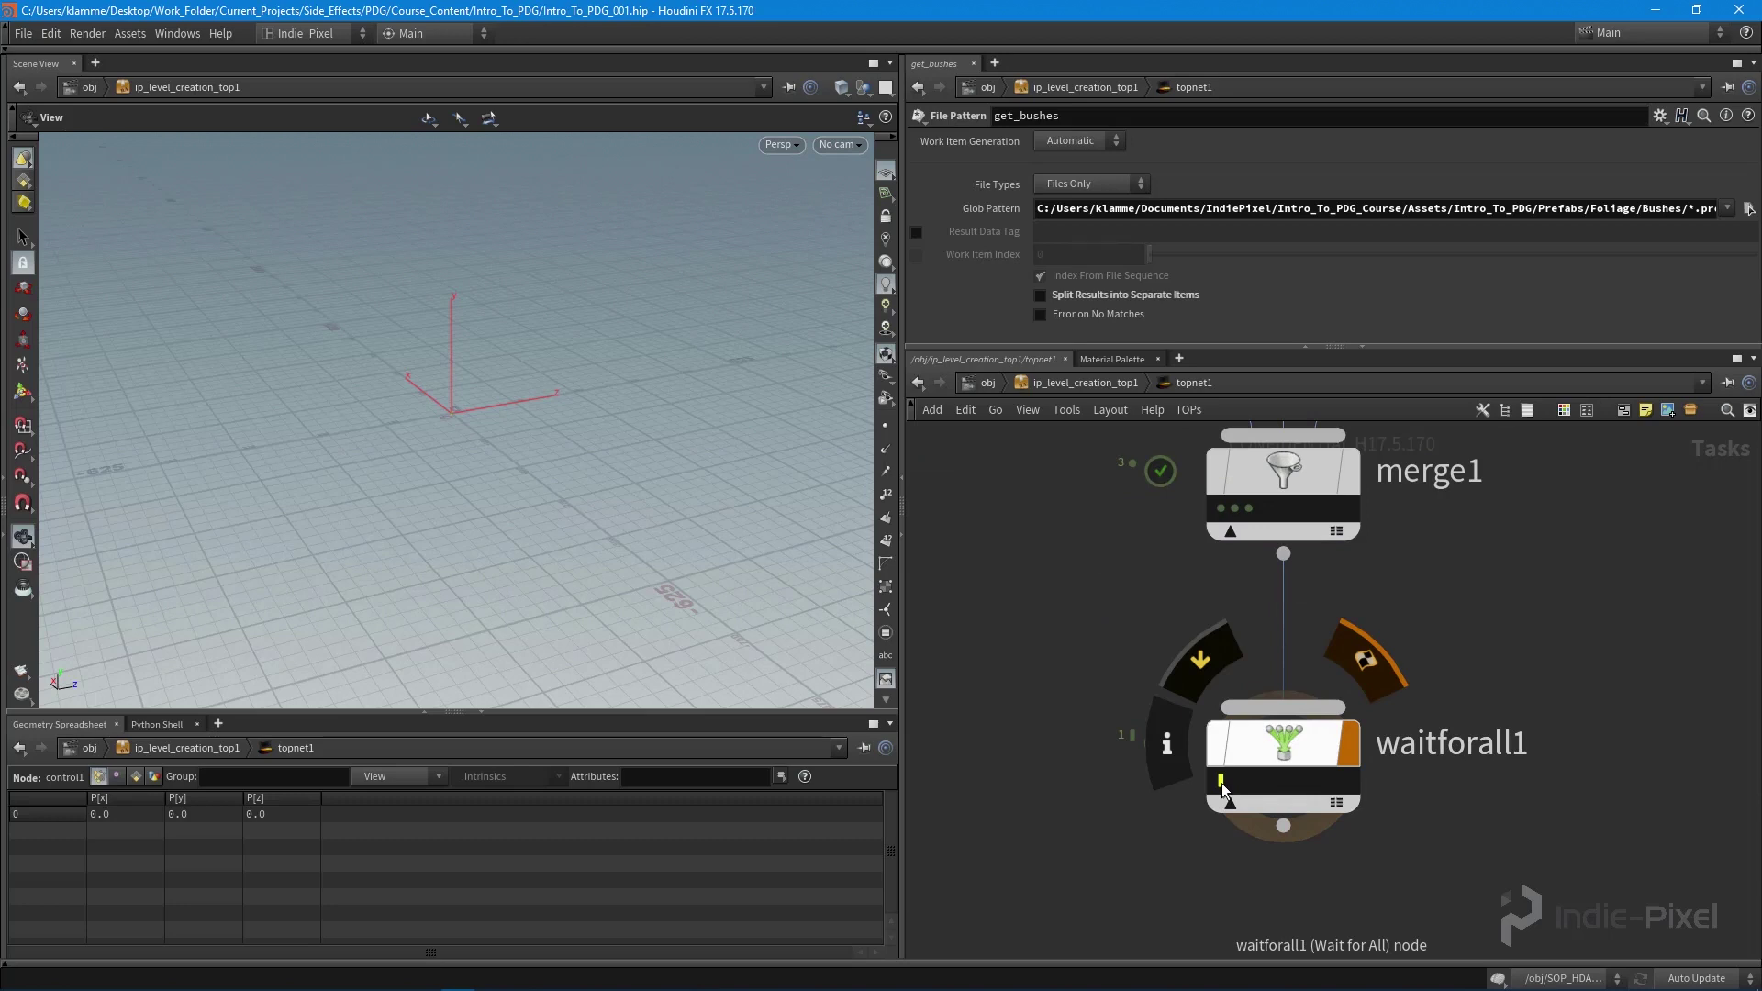
{"action": "left_click", "coordinate": [1222, 789]}
{"action": "scroll", "coordinate": [1469, 335], "scroll_direction": "down", "scroll_amount": 2}
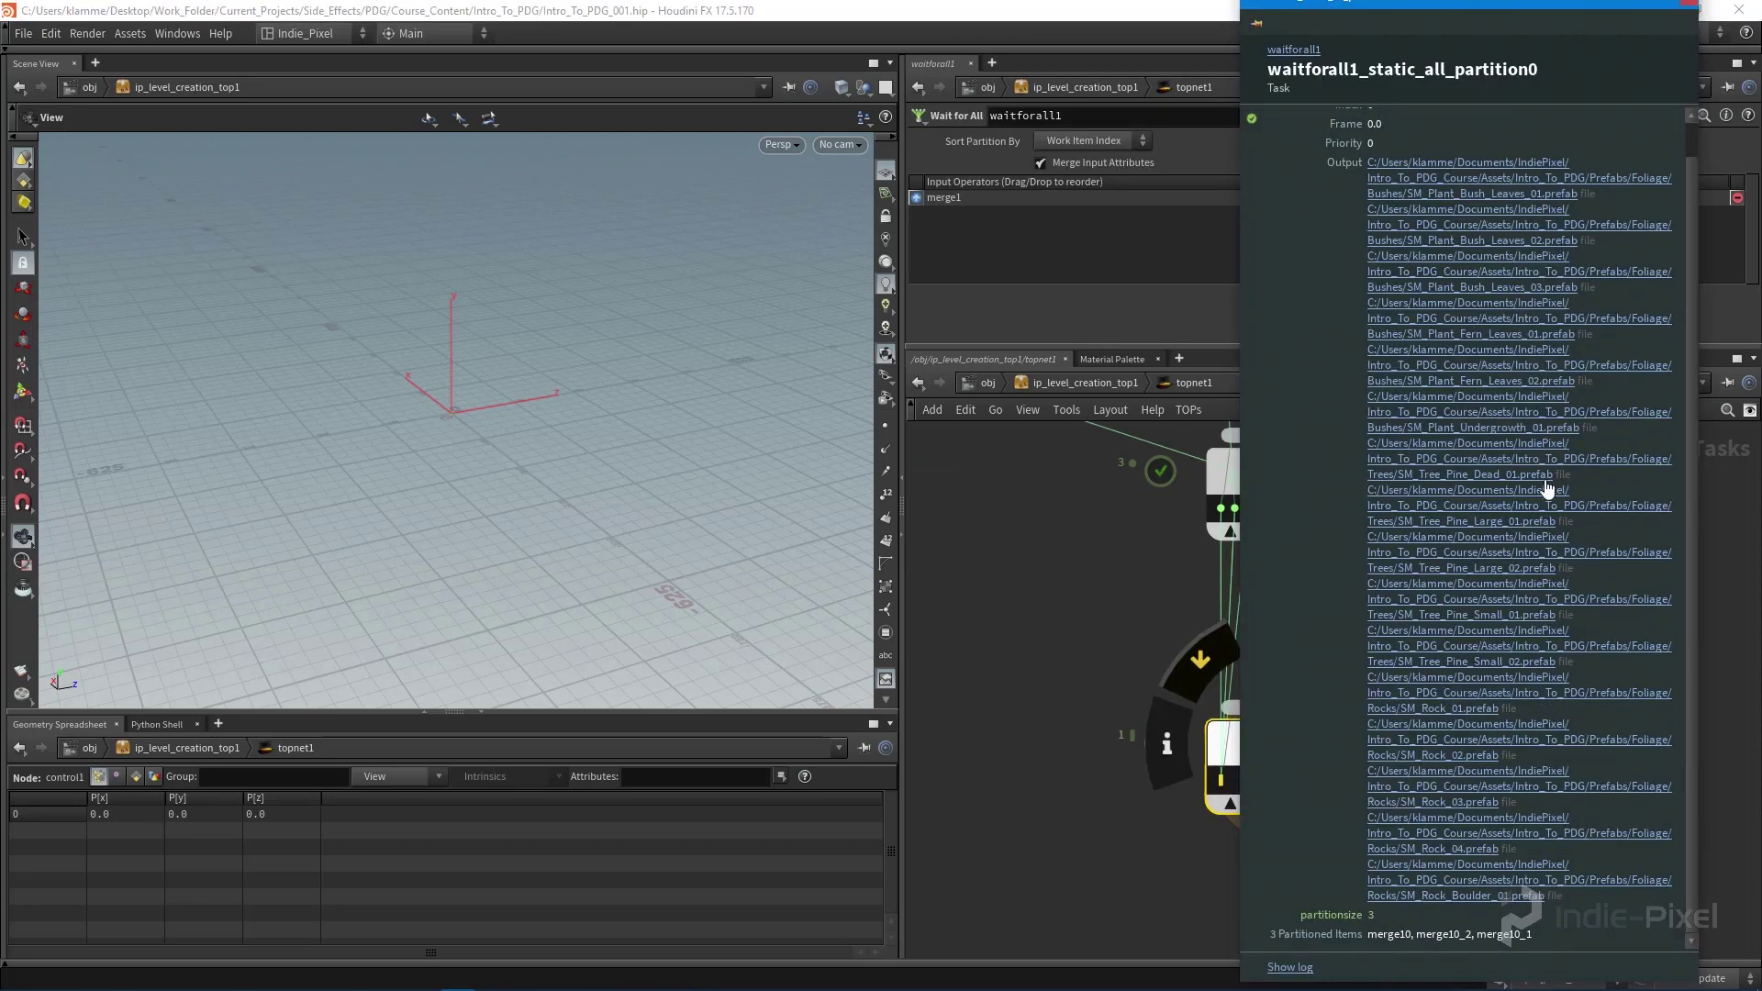
{"action": "scroll", "coordinate": [1514, 886], "scroll_direction": "up", "scroll_amount": 2}
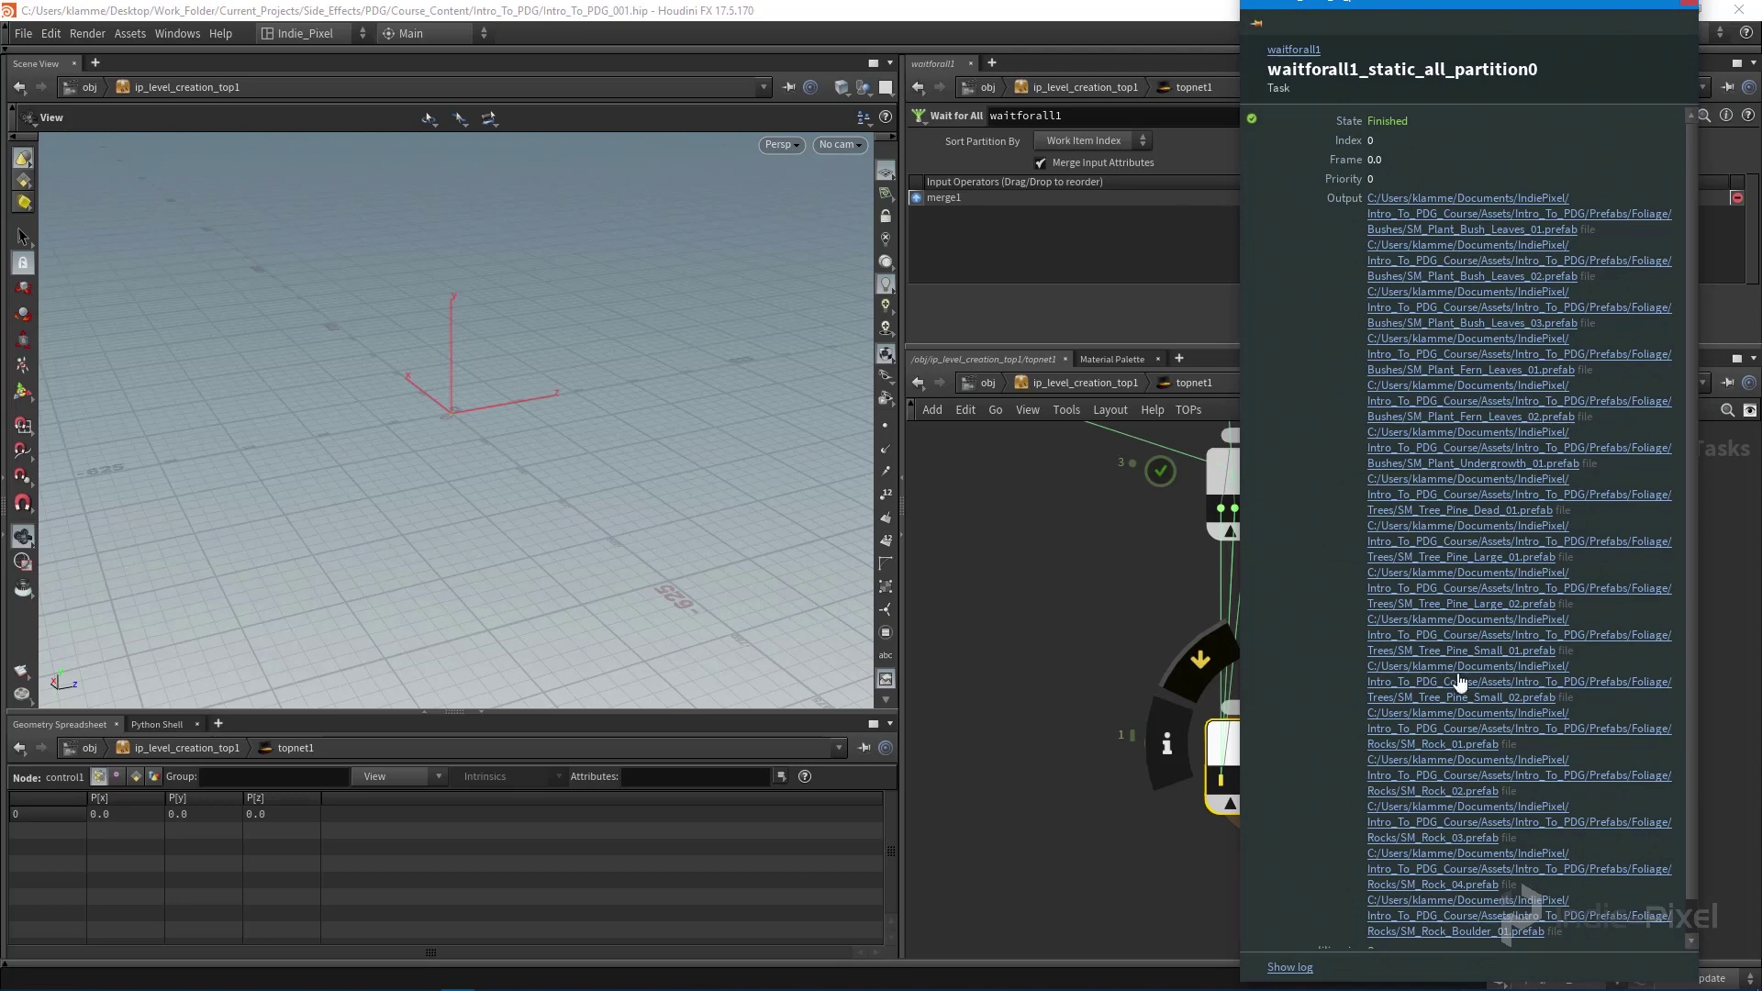
{"action": "scroll", "coordinate": [1474, 718], "scroll_direction": "down", "scroll_amount": 1}
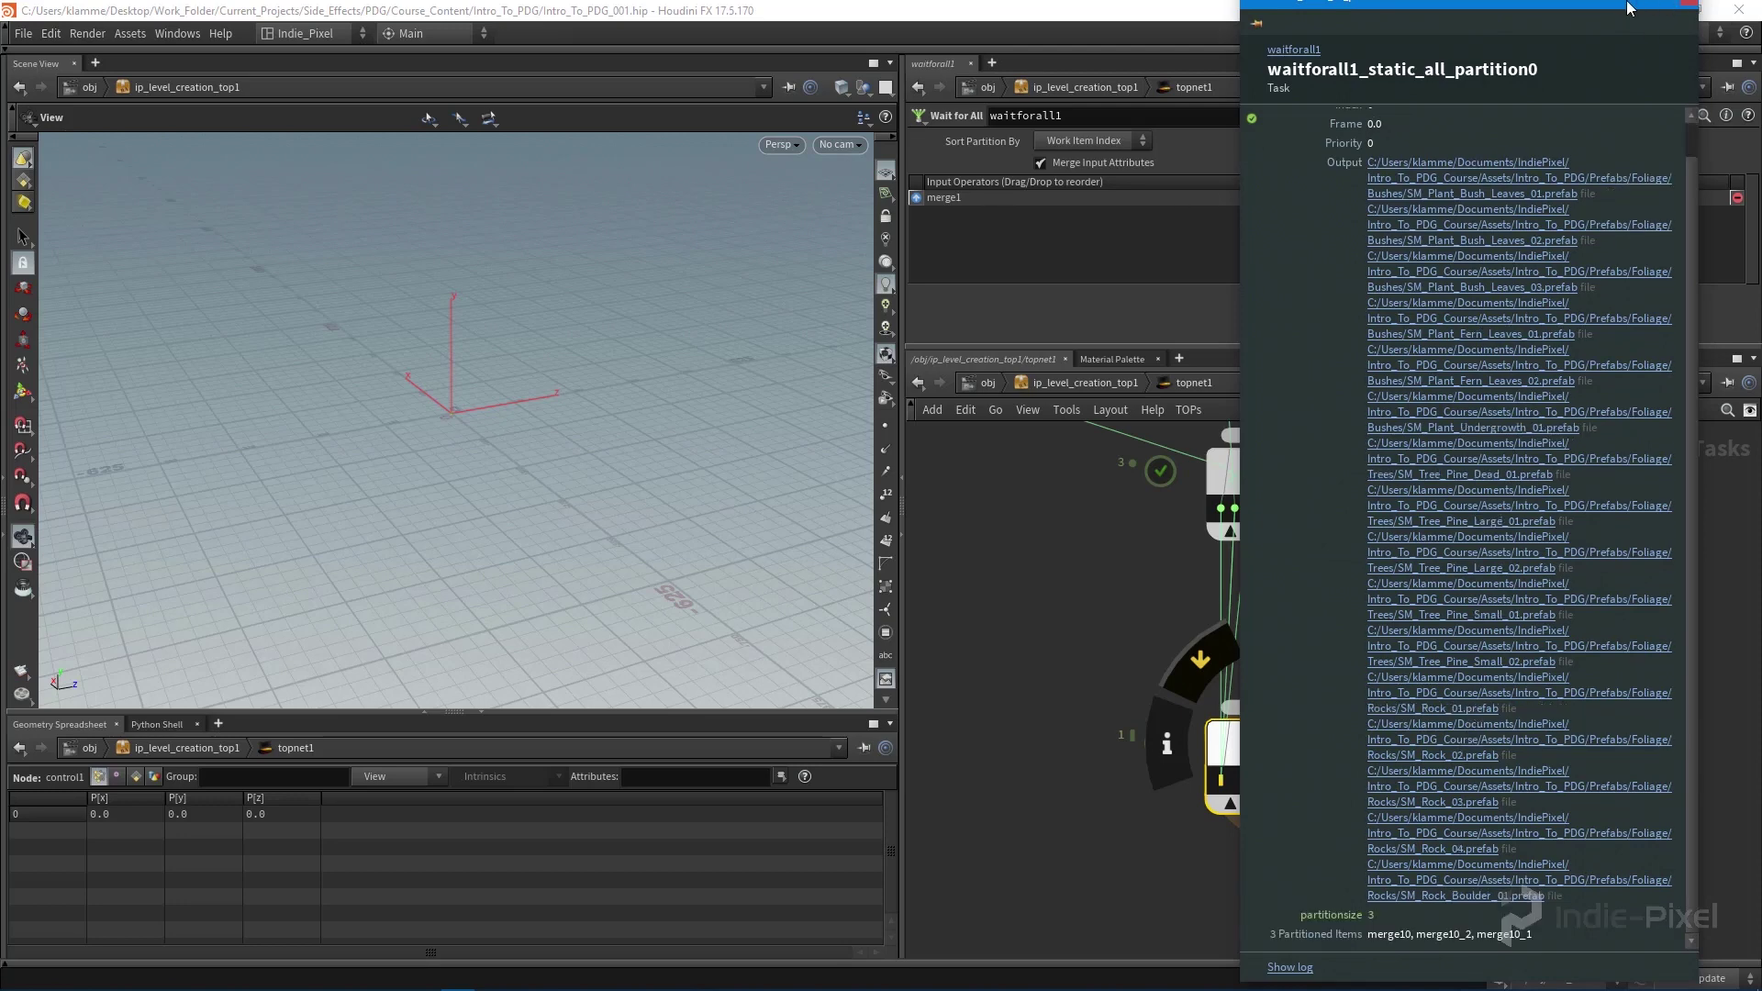
{"action": "left_click_drag", "start_coordinate": [1629, 7], "coordinate": [1430, 76]}
{"action": "left_click", "coordinate": [1488, 65]}
{"action": "scroll", "coordinate": [1389, 537], "scroll_direction": "down", "scroll_amount": 3}
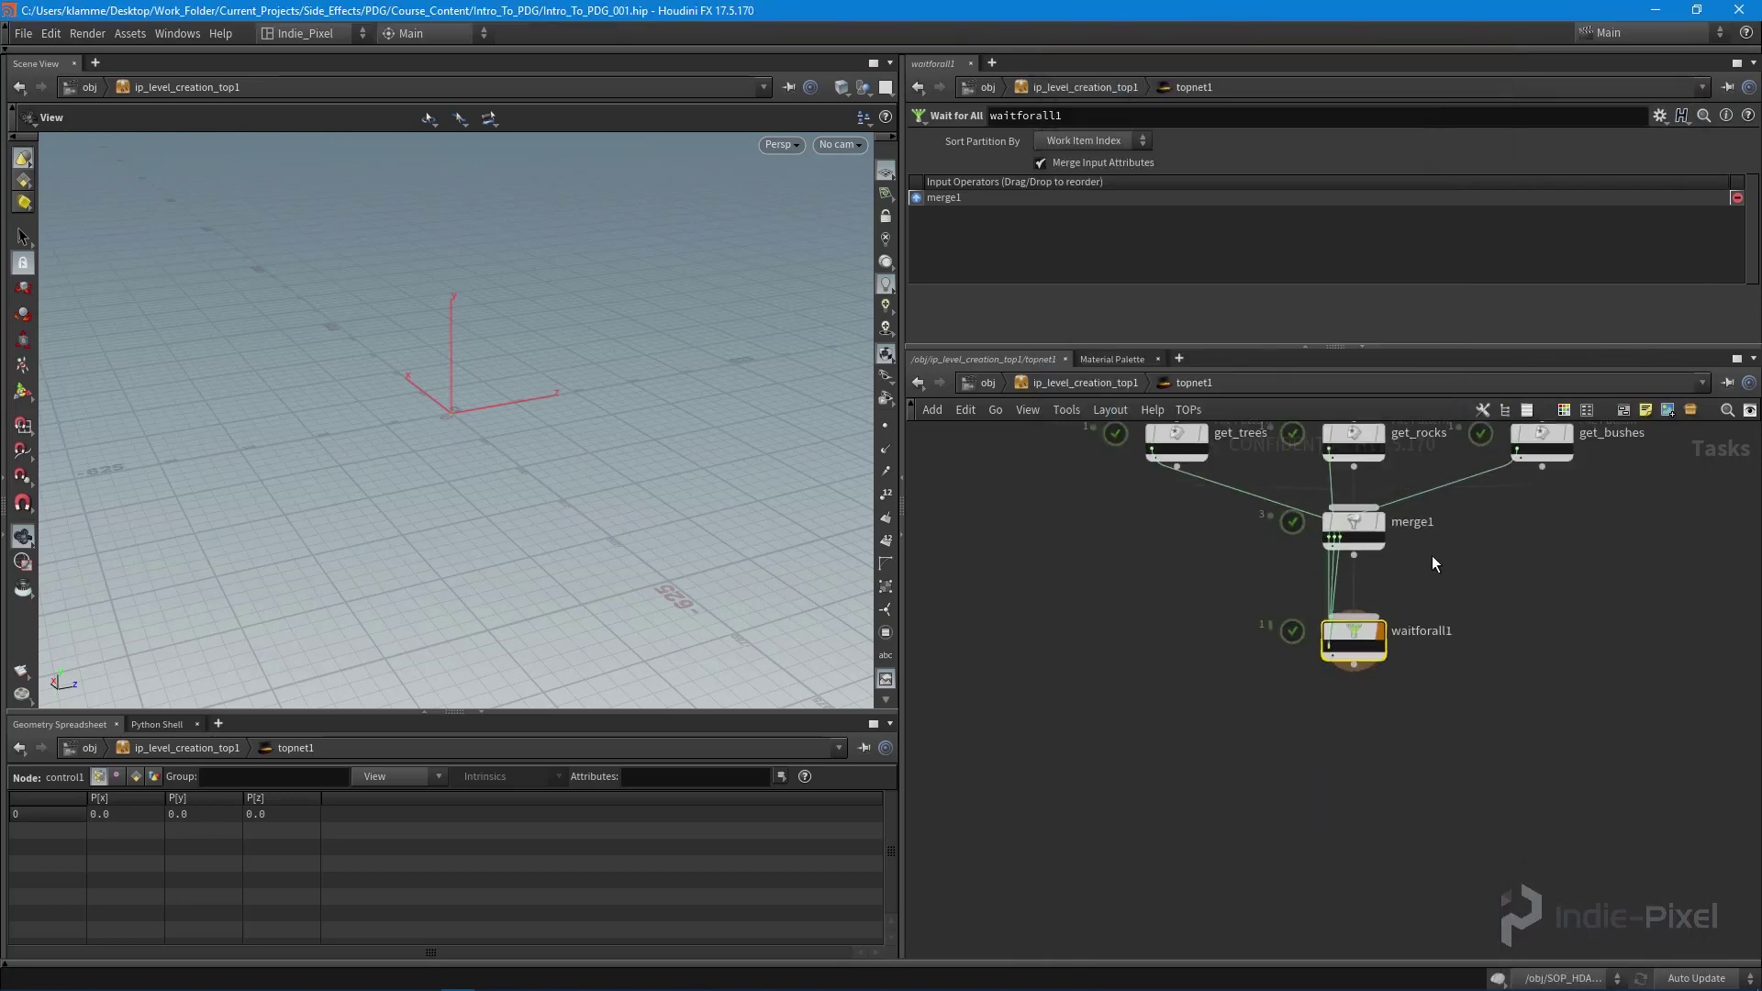
{"action": "middle_click_drag", "start_coordinate": [1432, 554], "coordinate": [1401, 679]}
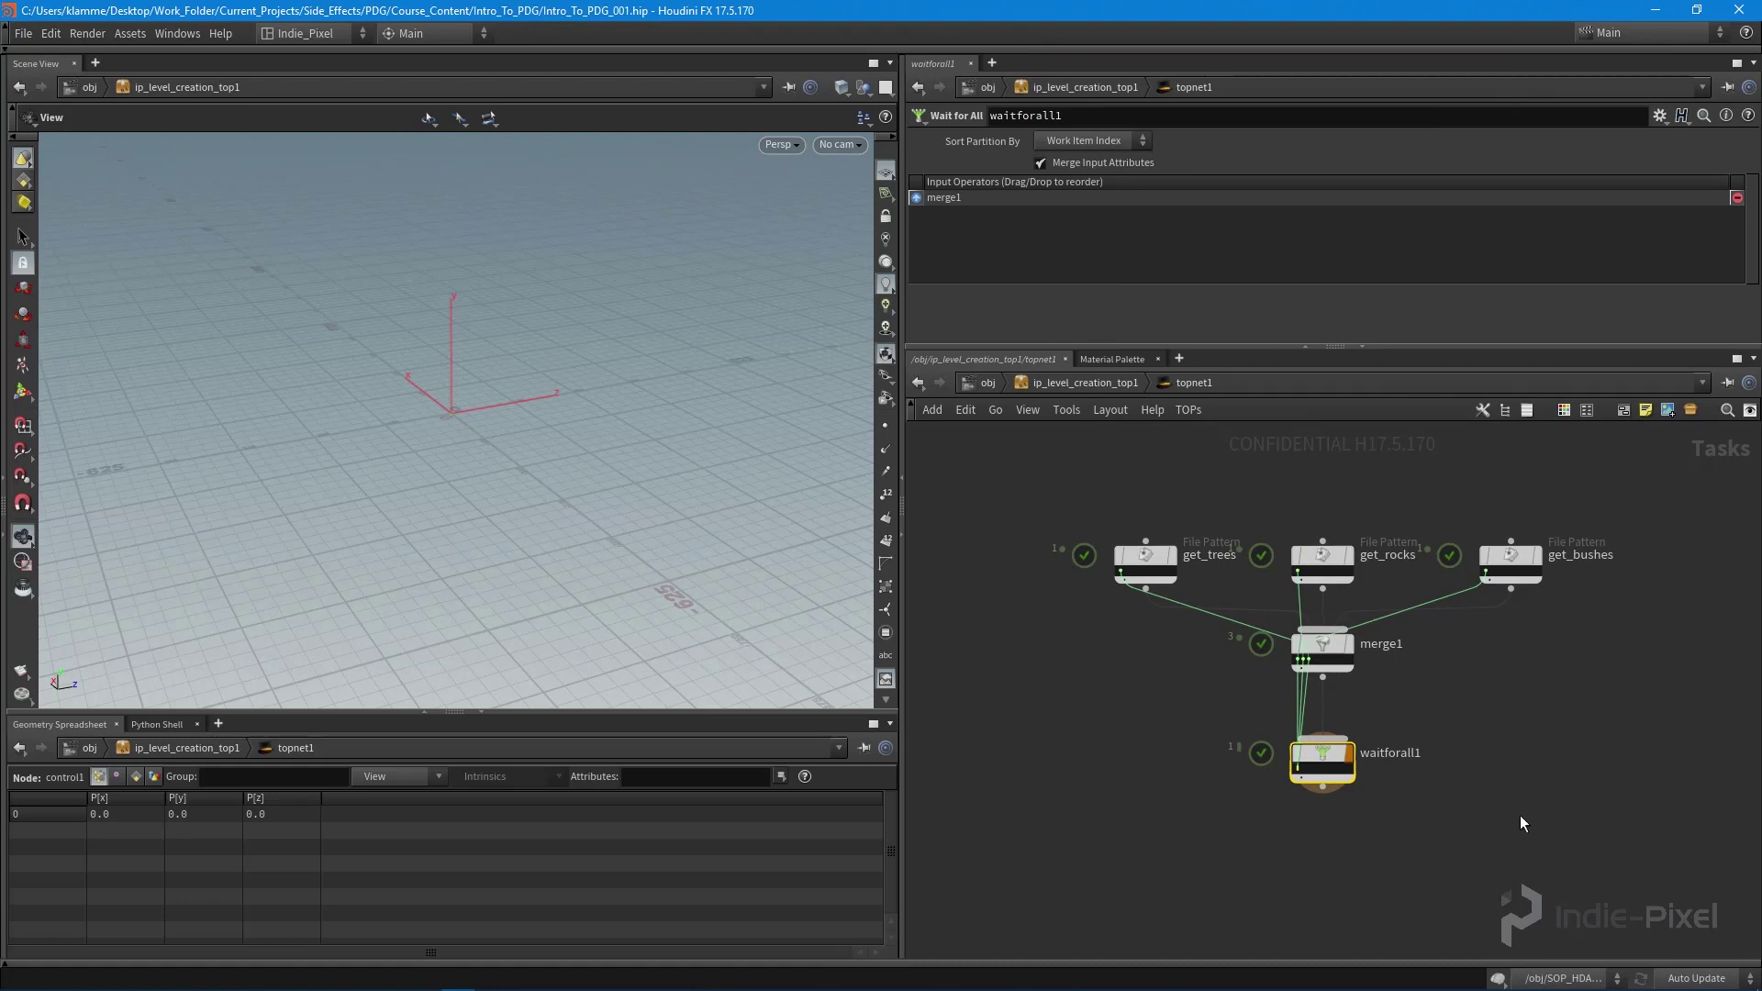